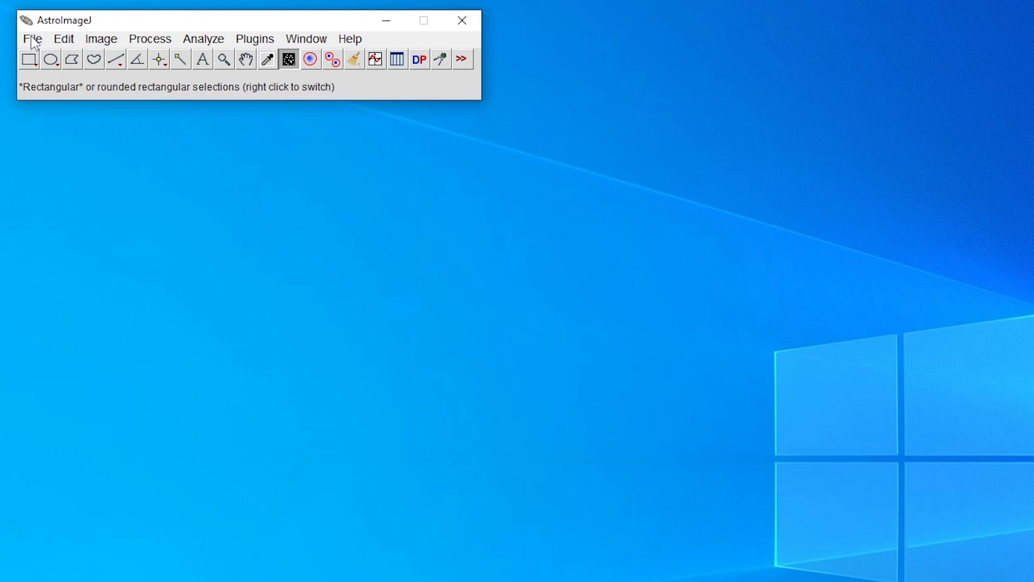
Step: Open the first light frame of HAT-P-32 b (L_0001) from the SCIENCE_DATA light folder
left_click(33, 40)
left_click(47, 81)
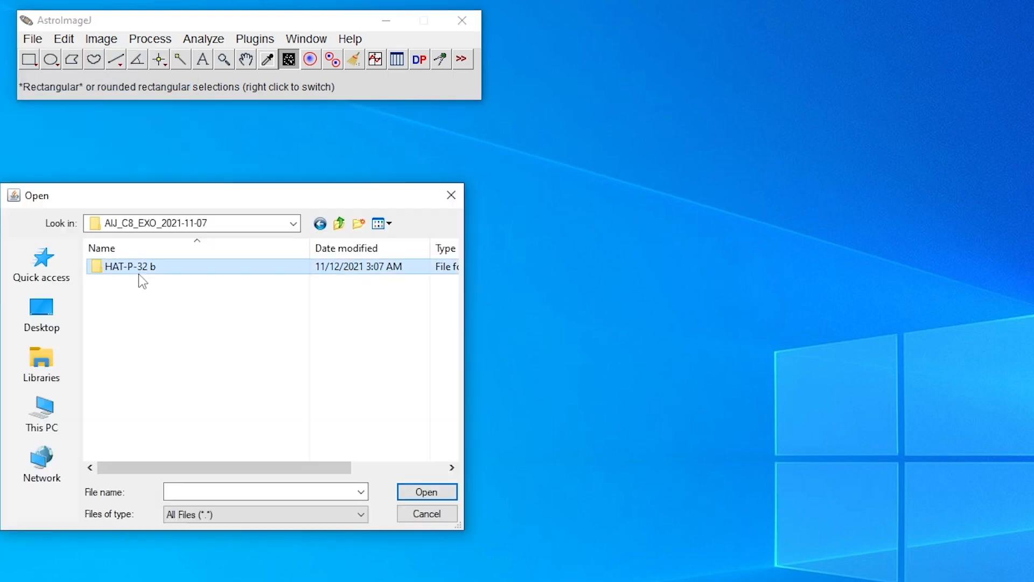
double_click(138, 269)
double_click(115, 315)
left_click(127, 266)
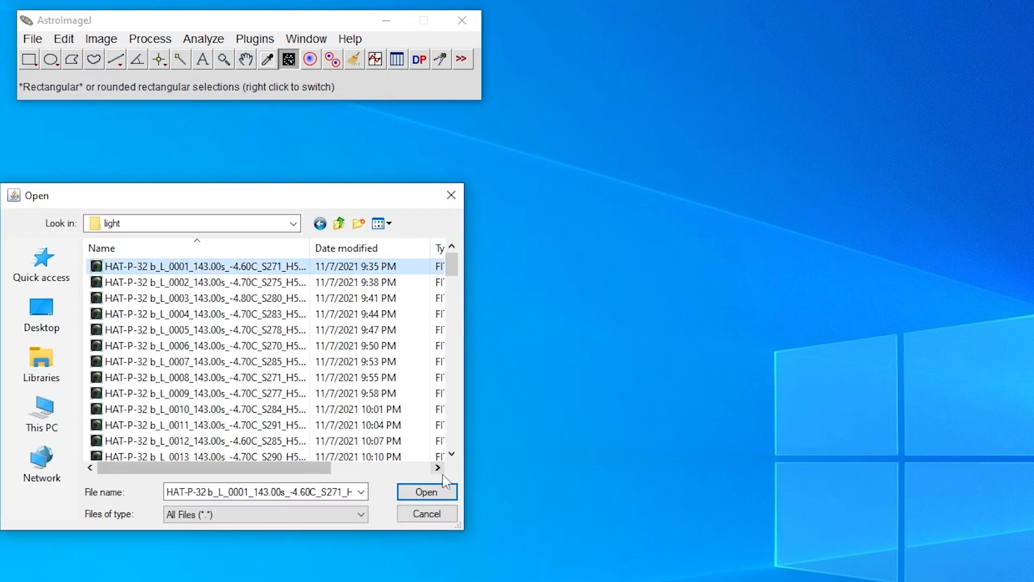
left_click(434, 491)
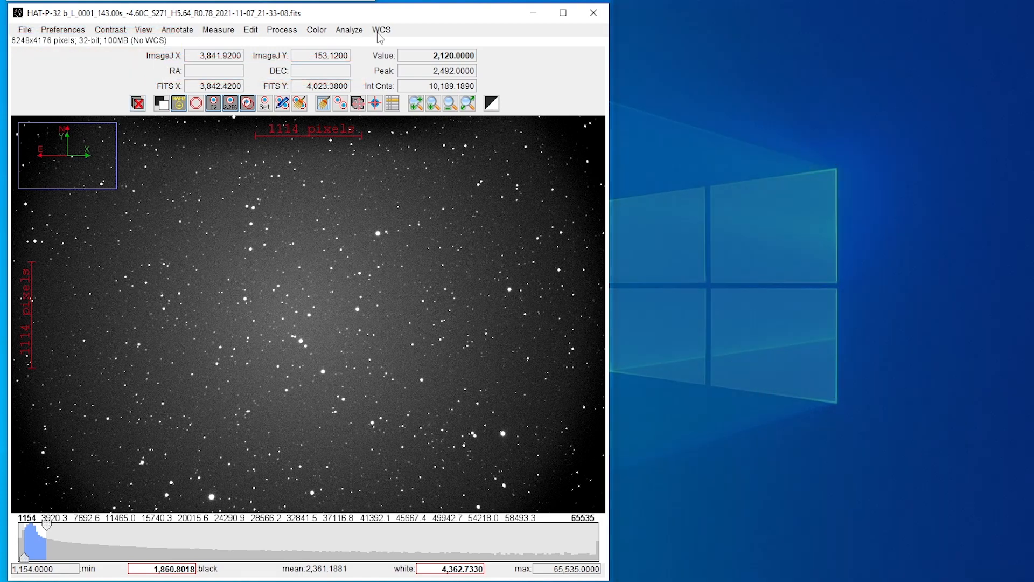
Step: Review the Astrometry.net plate-solve options for the open frame, and leave them without solving
left_click(381, 31)
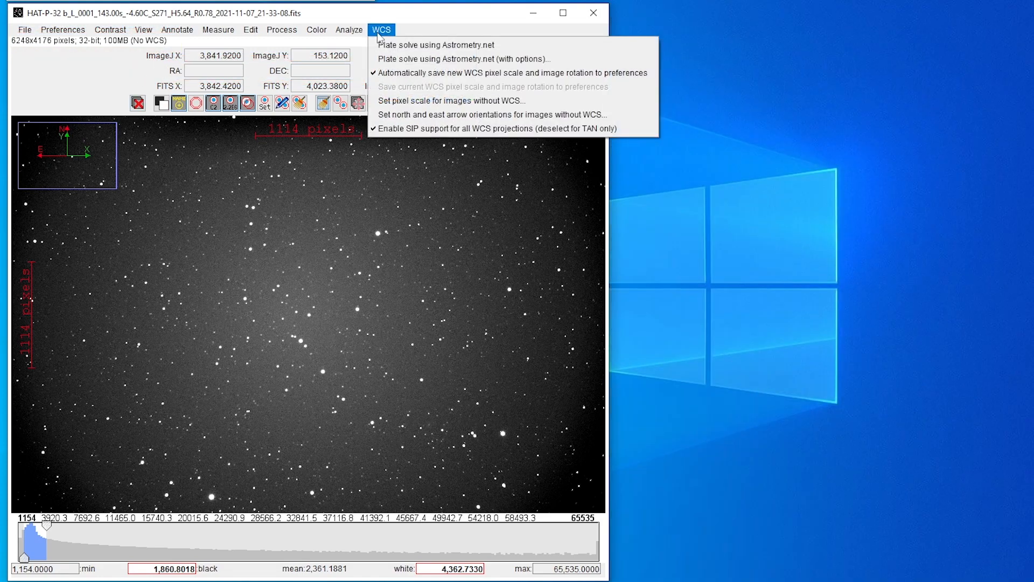
left_click(490, 60)
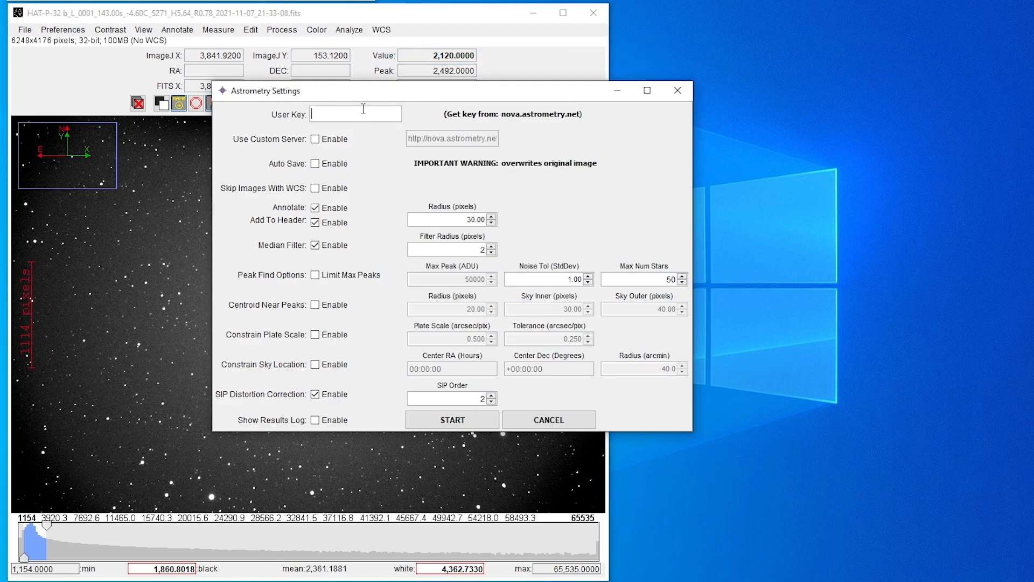
left_click(678, 90)
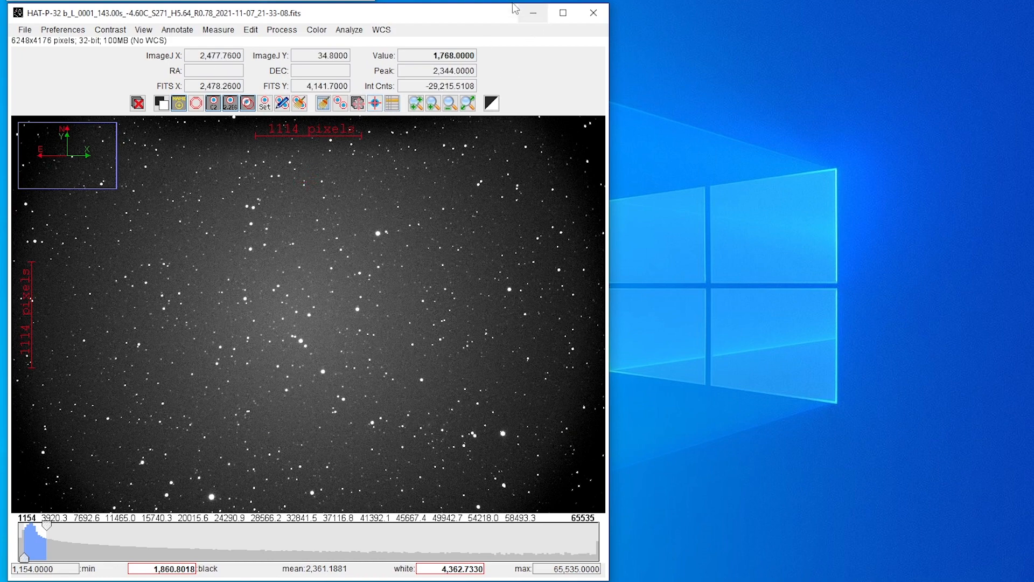
left_click(269, 0)
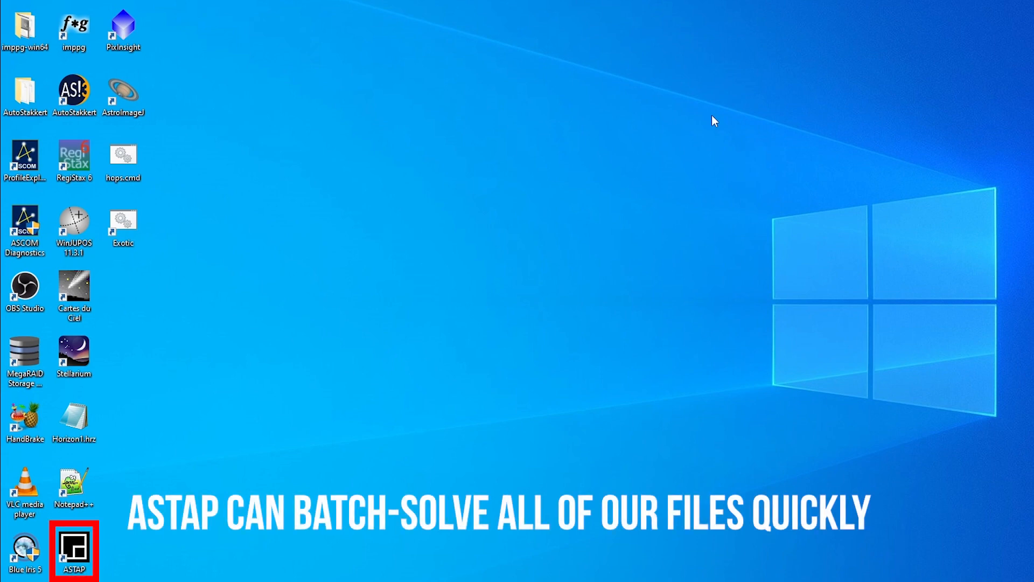
Step: Switch to ASTAP and batch plate-solve all FITS files in the HAT-P-32 b light folder
double_click(83, 549)
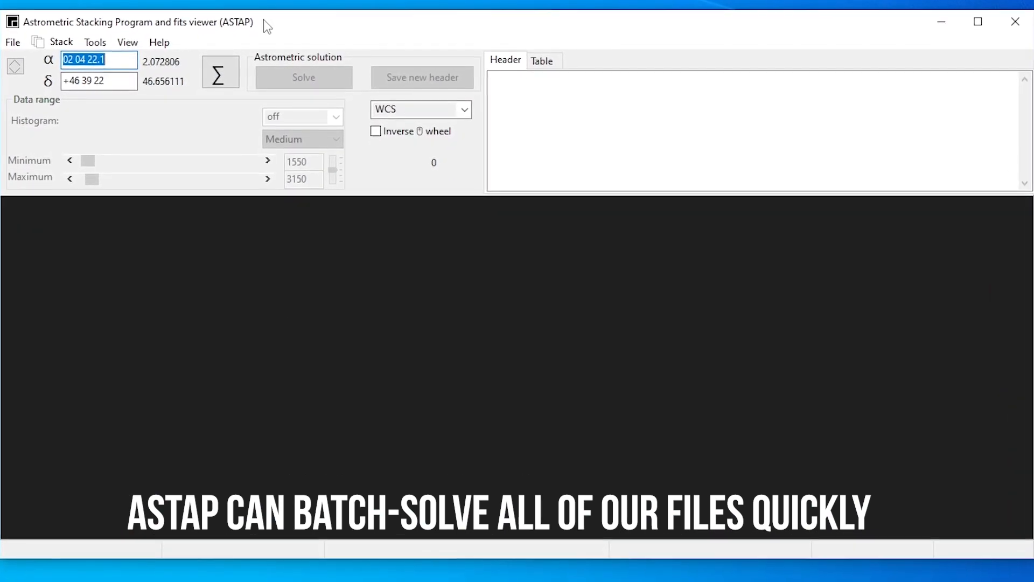
left_click(462, 109)
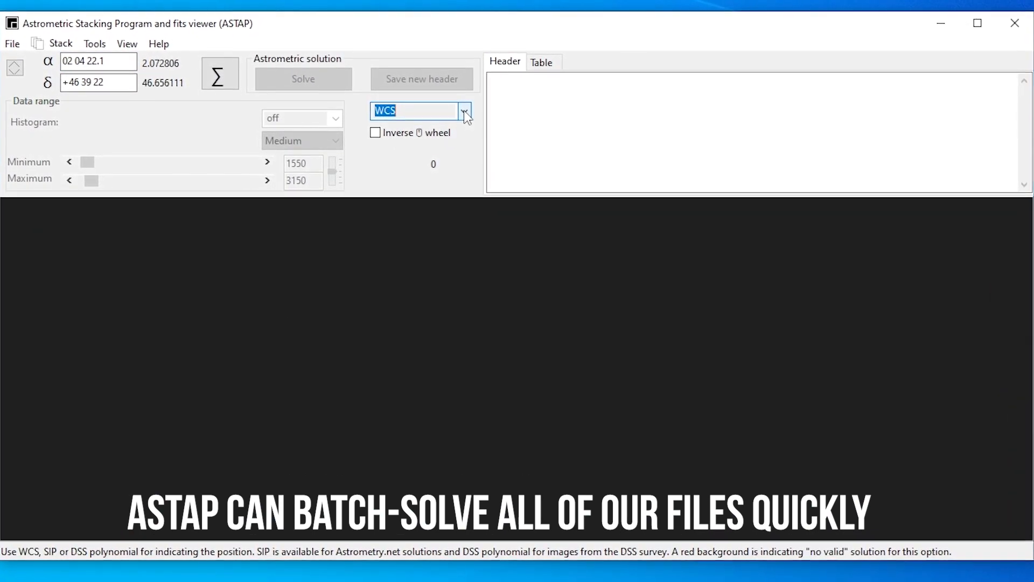
left_click(93, 45)
mouse_move(162, 87)
left_click(433, 88)
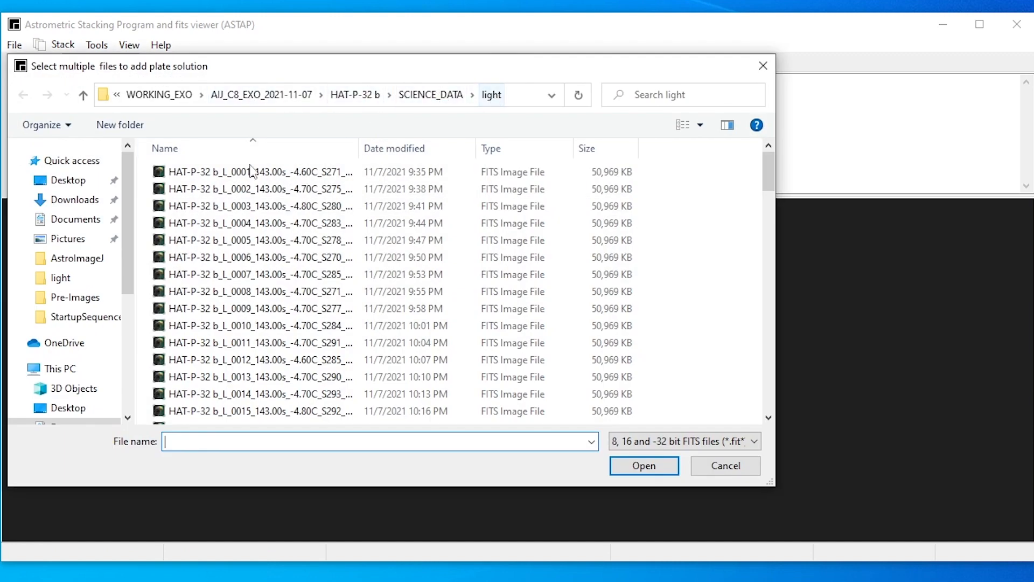
left_click(219, 178)
key("ctrl+a")
left_click(643, 464)
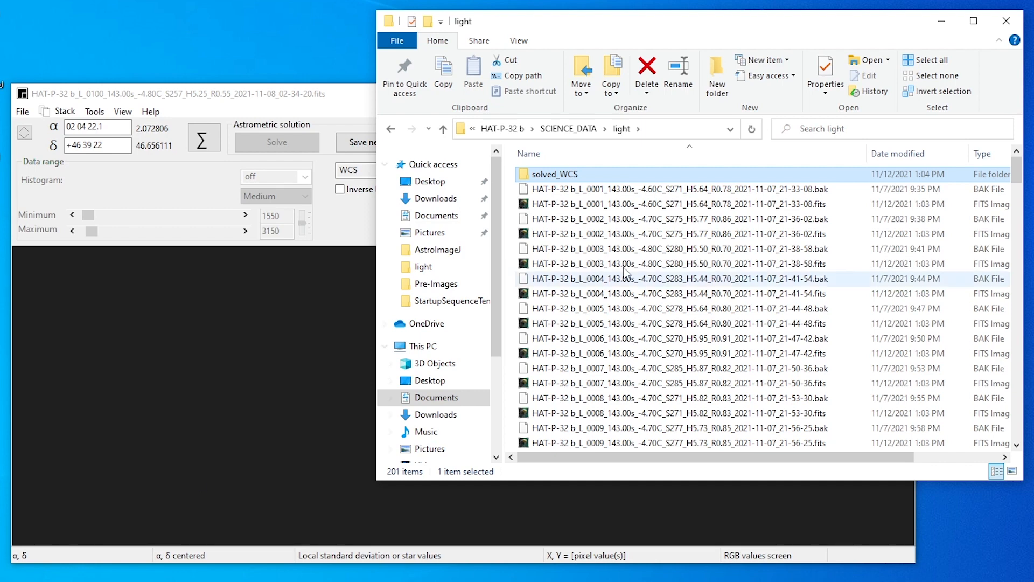
Step: Sort the light folder by file type and move all the solved FITS files into the solved_WCS folder
left_click(981, 154)
left_click(981, 153)
left_click(743, 187)
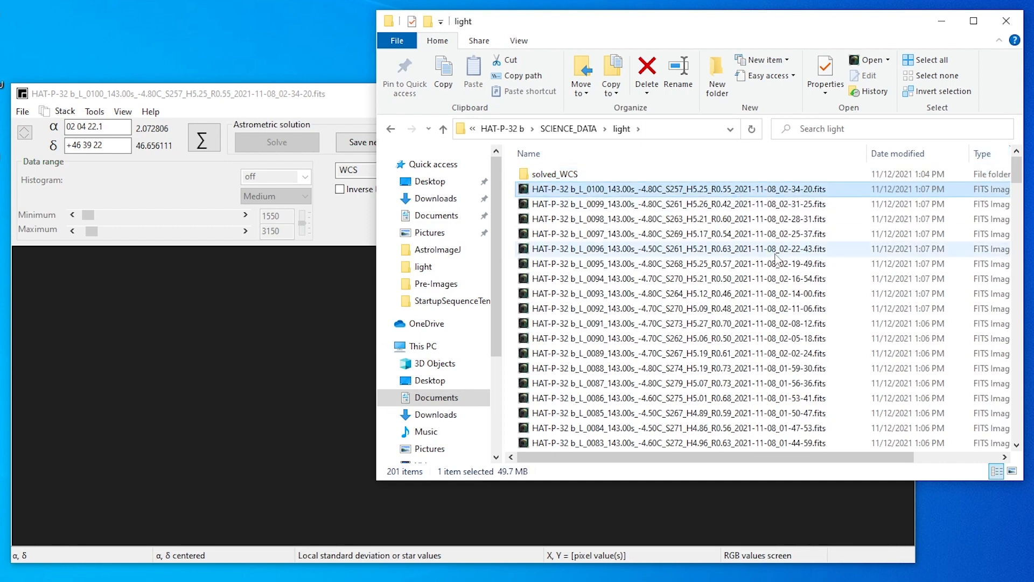
scroll(759, 226, "down", 20)
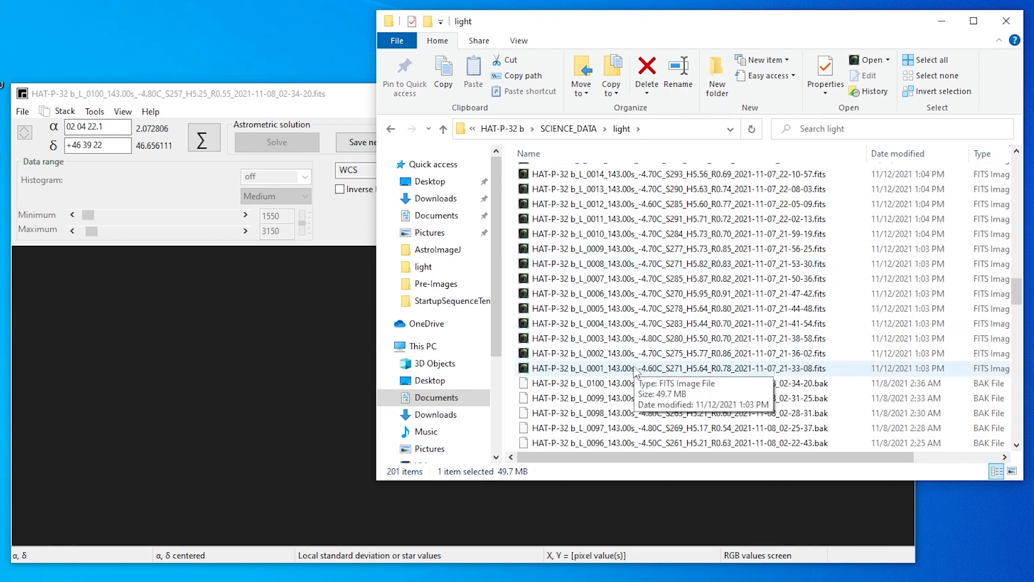
left_click(633, 369, "shift")
scroll(633, 368, "up", 20)
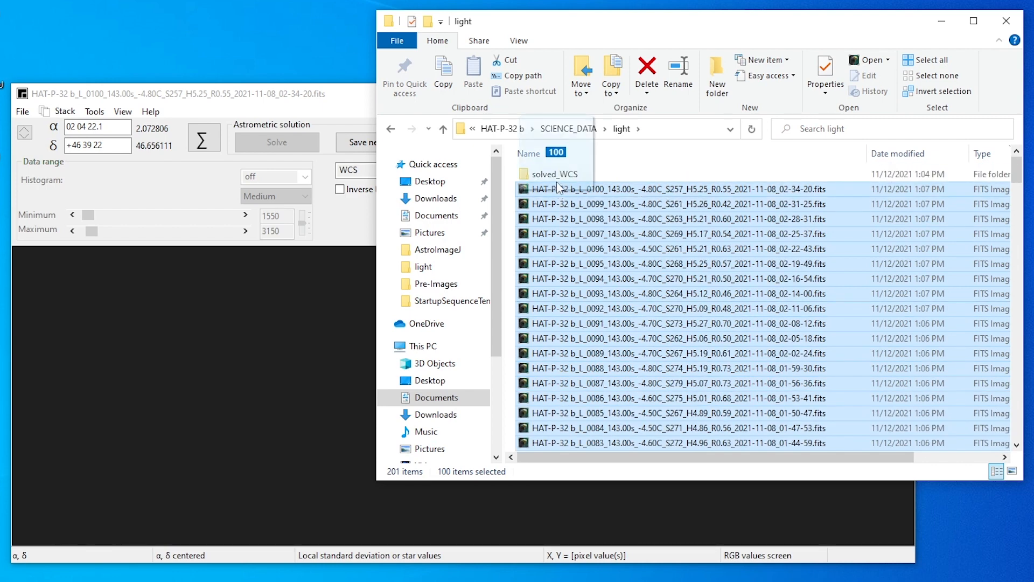
left_click_drag(556, 178, 556, 176)
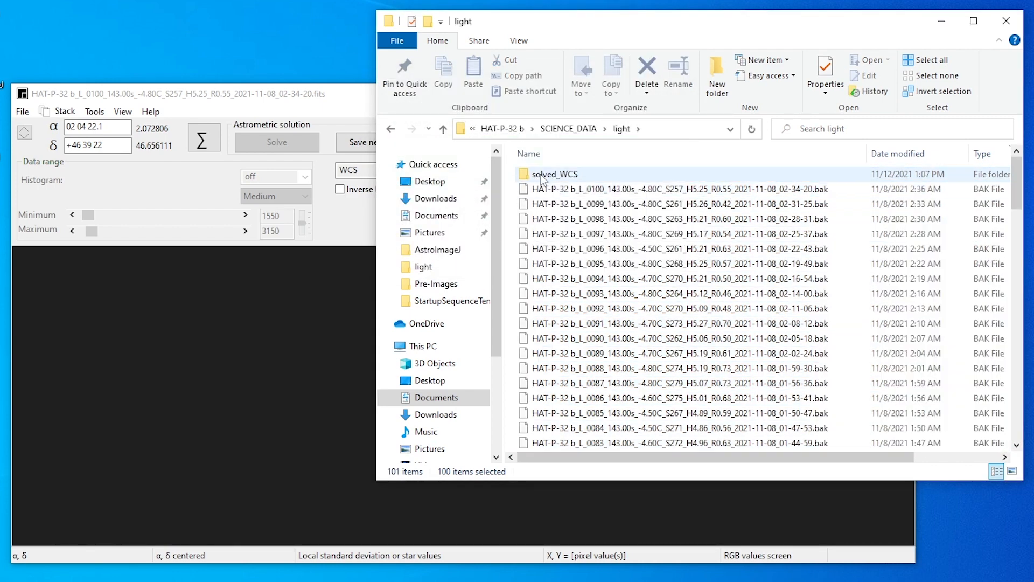
Step: Check the full names of the files in the solved_WCS folder, and close ASTAP
double_click(542, 176)
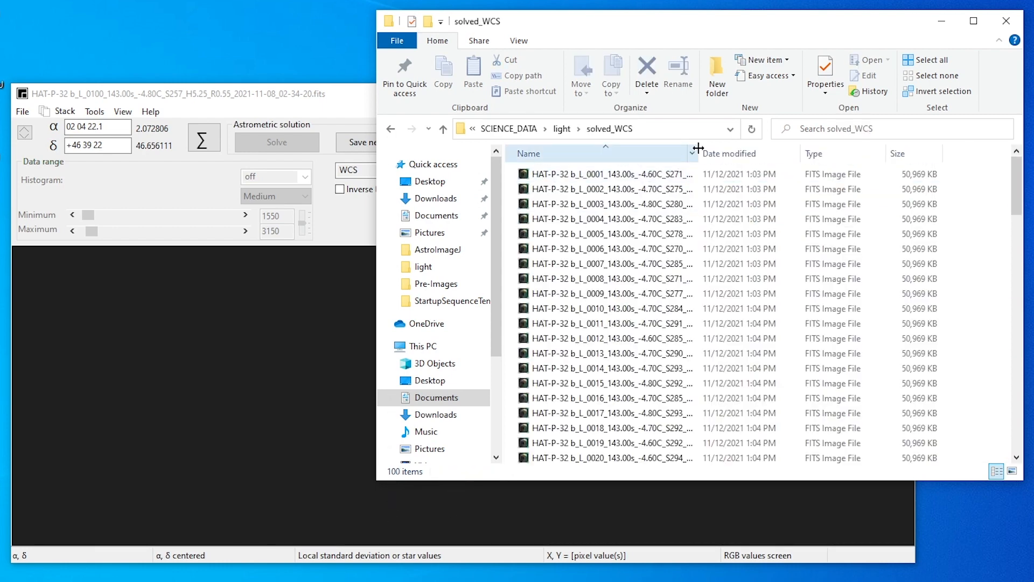
left_click_drag(698, 153, 862, 153)
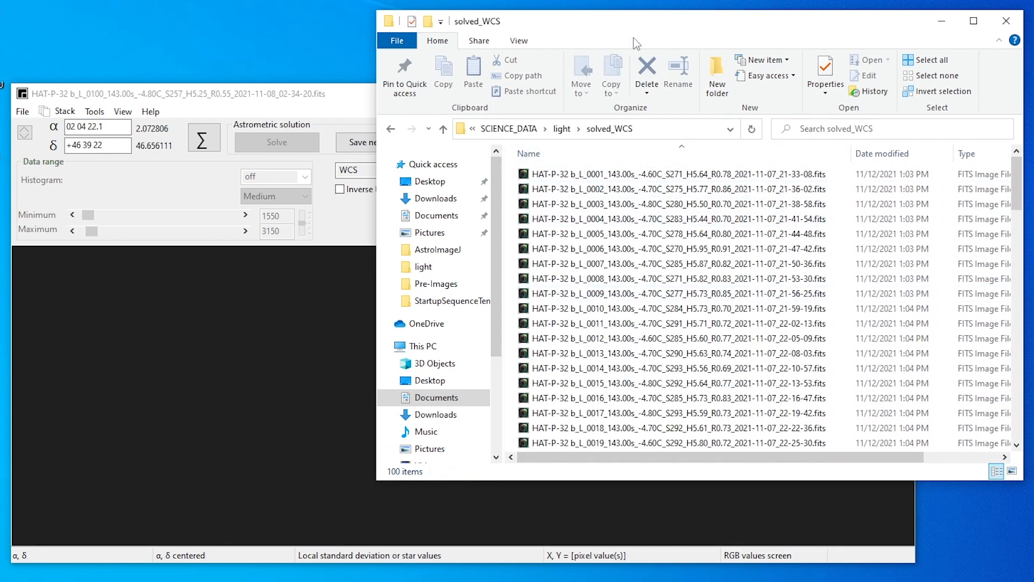
left_click(942, 21)
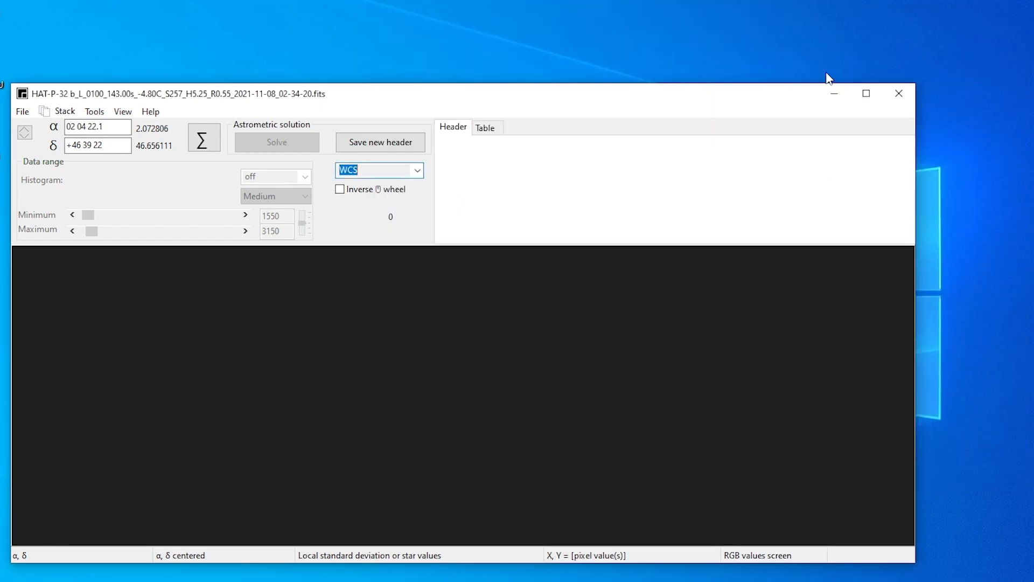
left_click(895, 93)
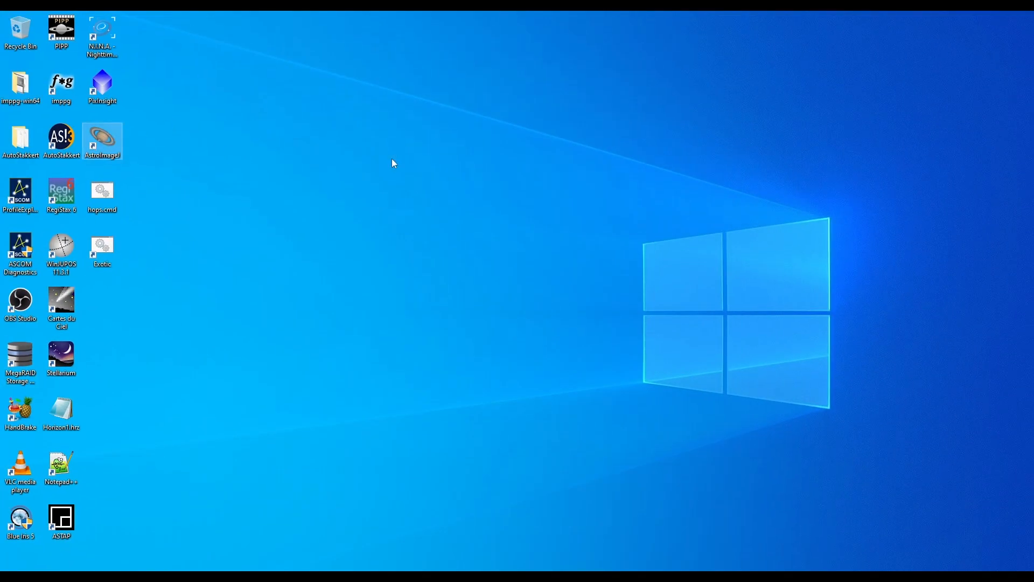
Step: Switch to AstroImageJ and import an image sequence starting from the first HAT-P-32 b frame in solved_WCS
left_click(161, 42)
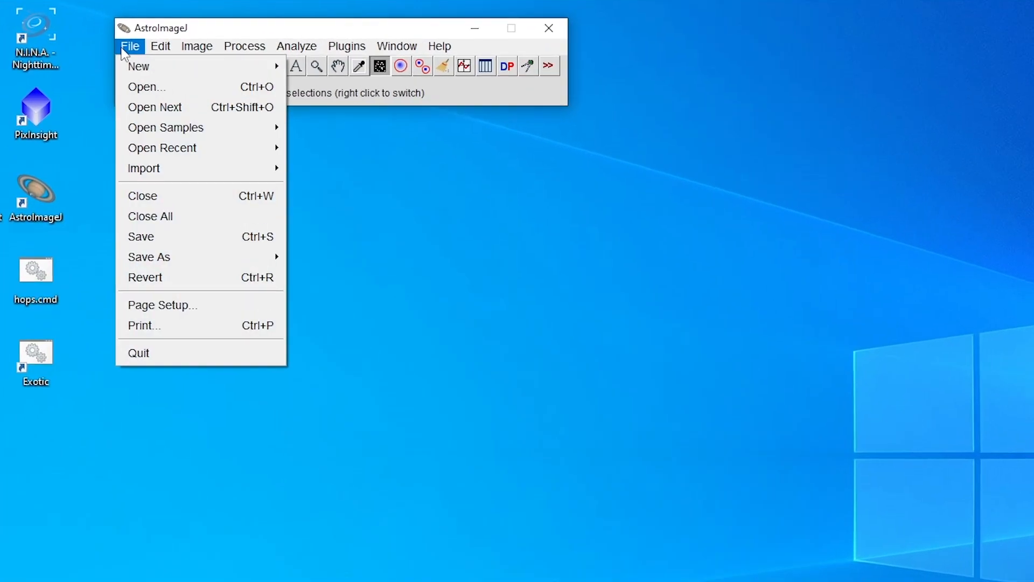
mouse_move(159, 172)
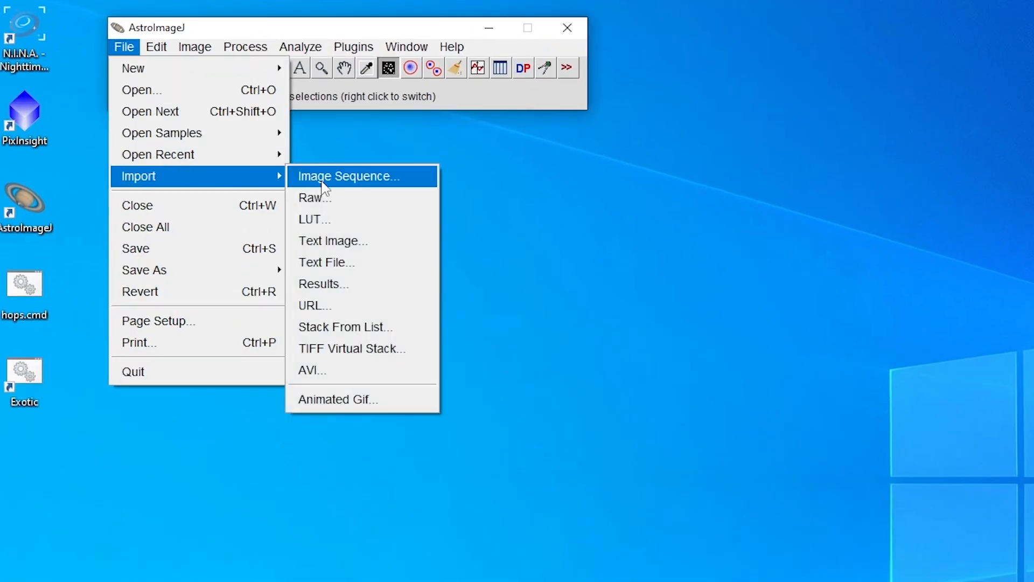
left_click(328, 183)
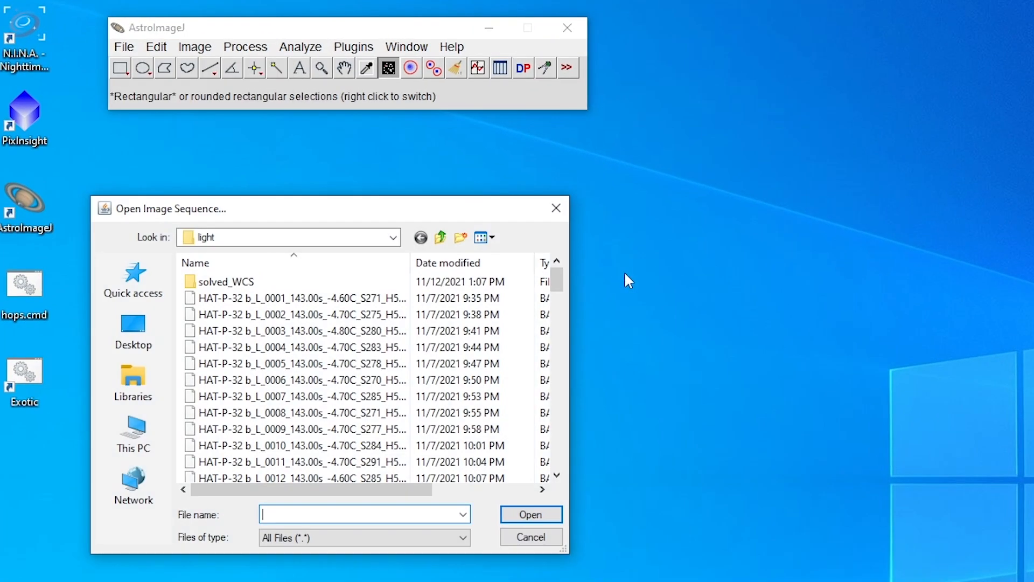
double_click(231, 285)
left_click(234, 283)
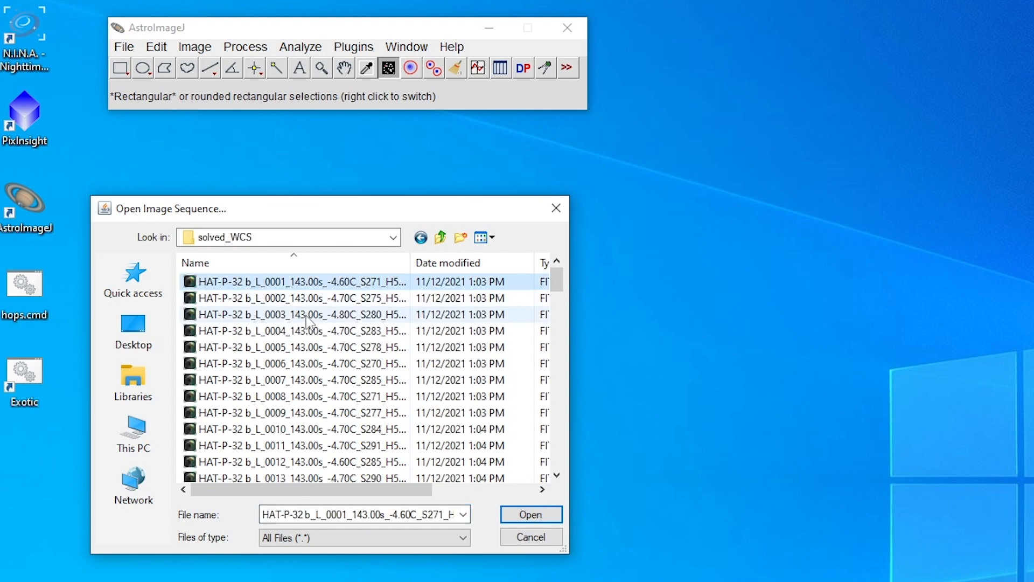
left_click(526, 515)
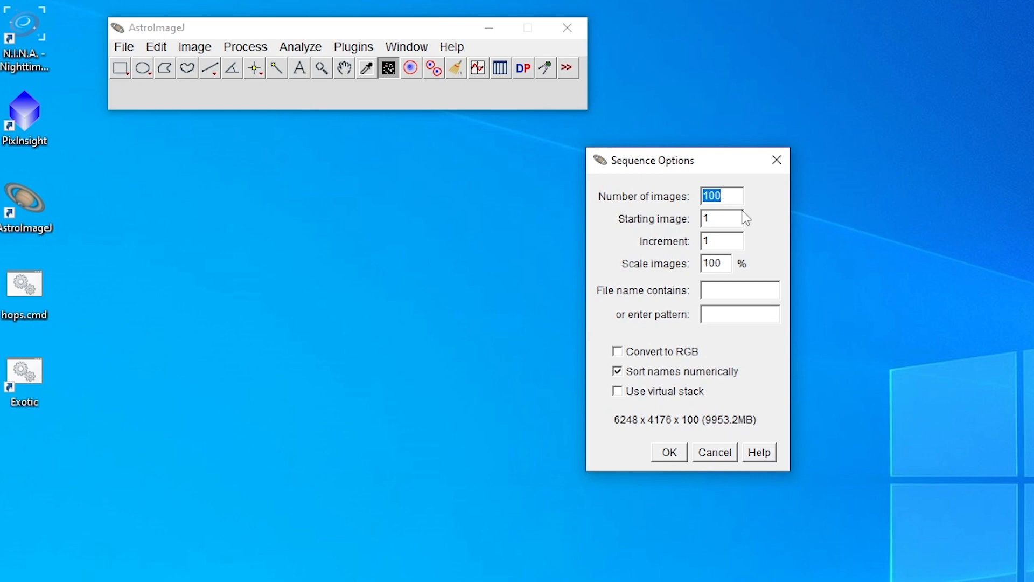
Step: Load all 100 images of the sequence as a virtual stack
left_click(747, 294)
left_click(617, 392)
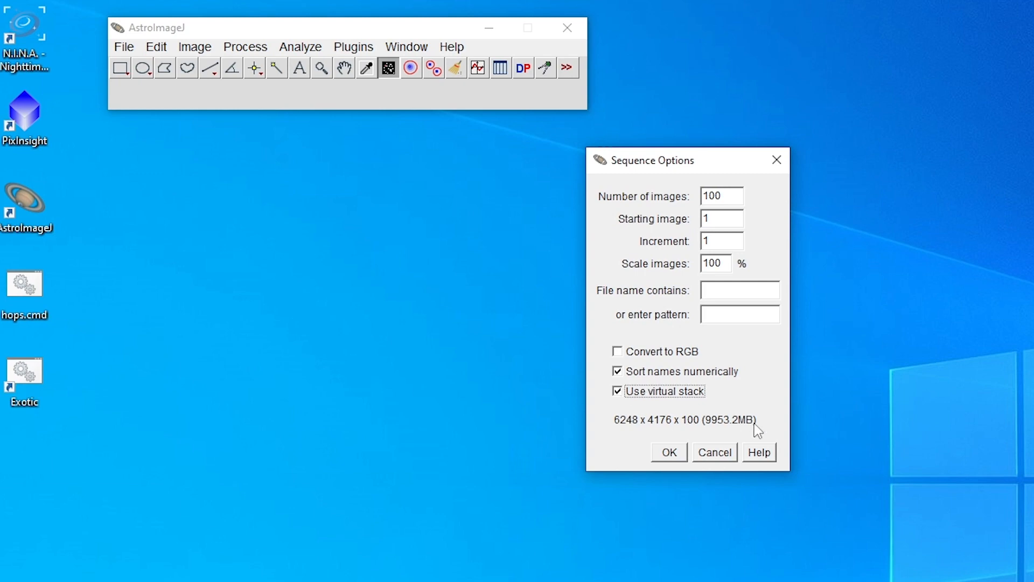
left_click(670, 455)
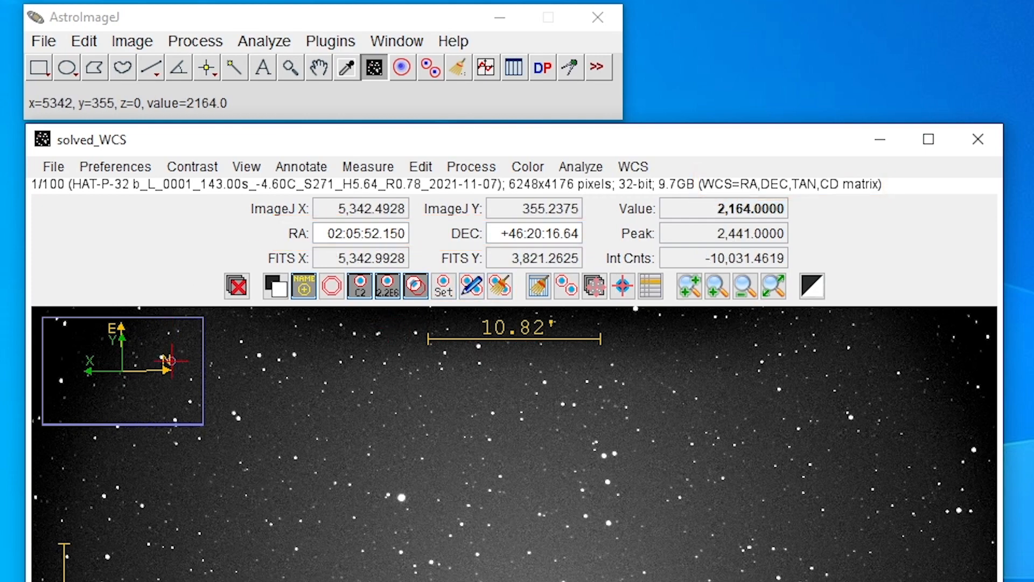
Step: Step forward through the first four slices of the solved_WCS stack, and close it
key("Right")
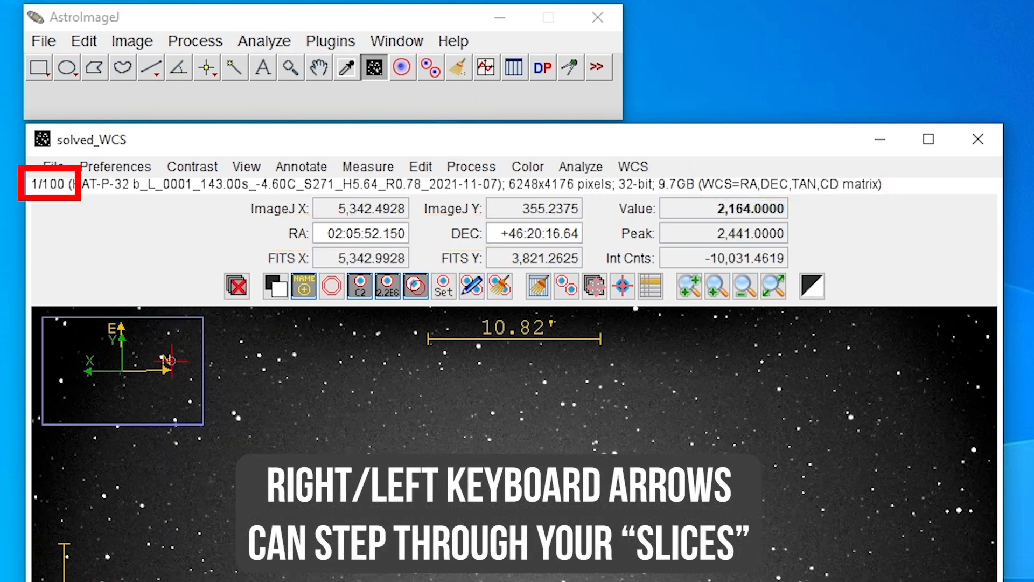
key("Right")
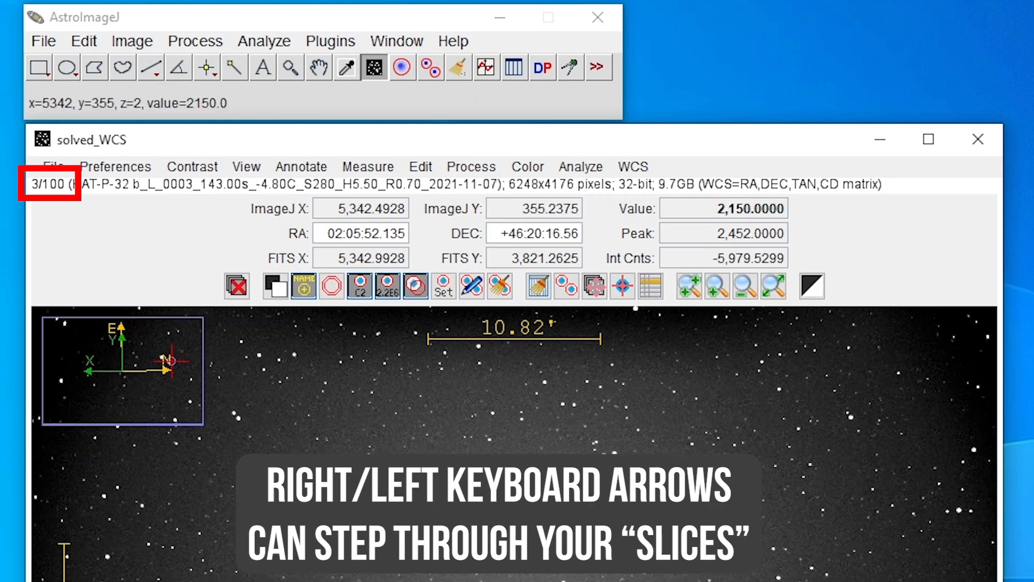
key("Right")
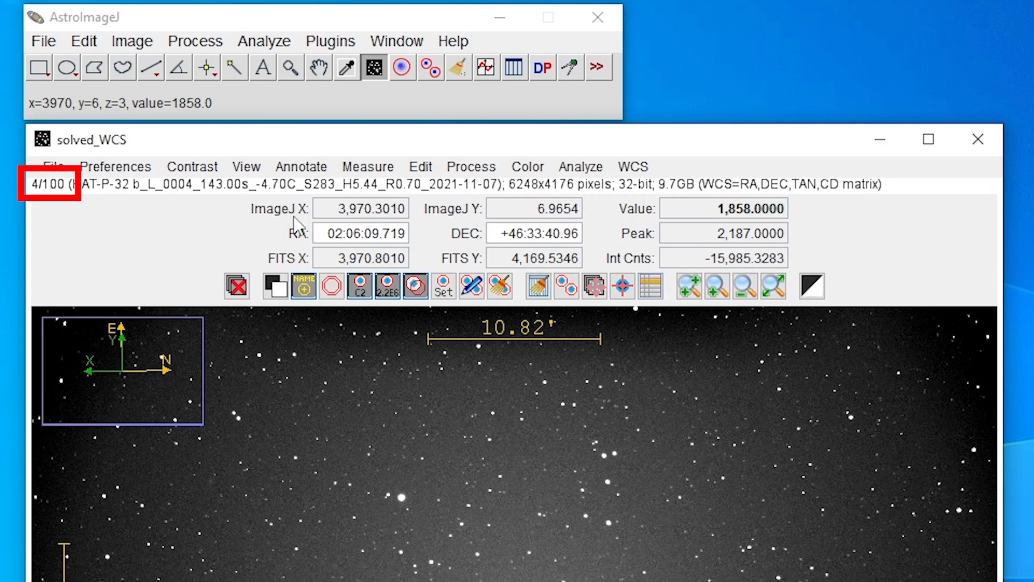
left_click(978, 140)
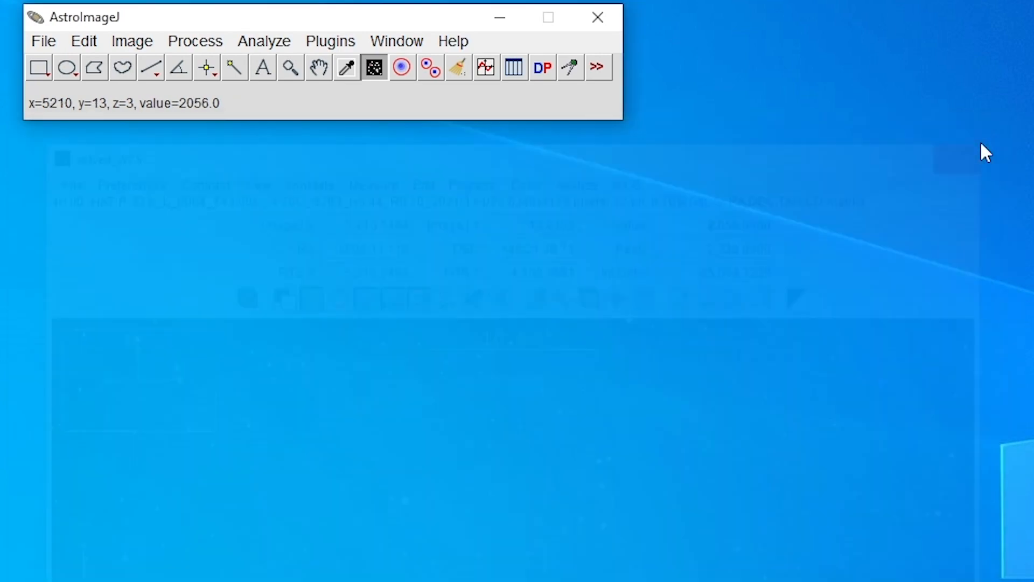
Step: Launch the CCD Data Processor and arrange its window beside the DP Coordinate Converter
left_click(547, 69)
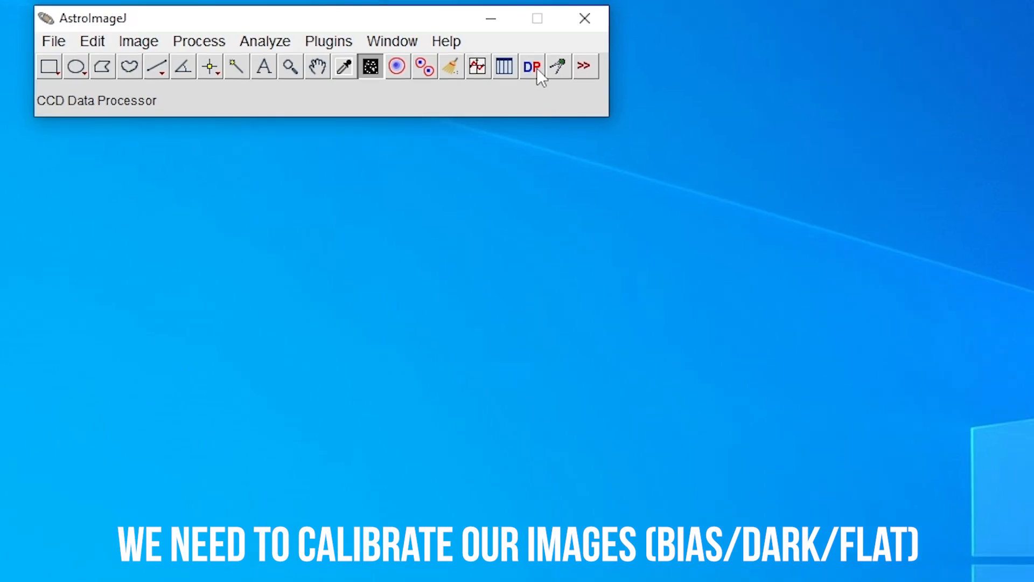
left_click_drag(481, 106, 803, 71)
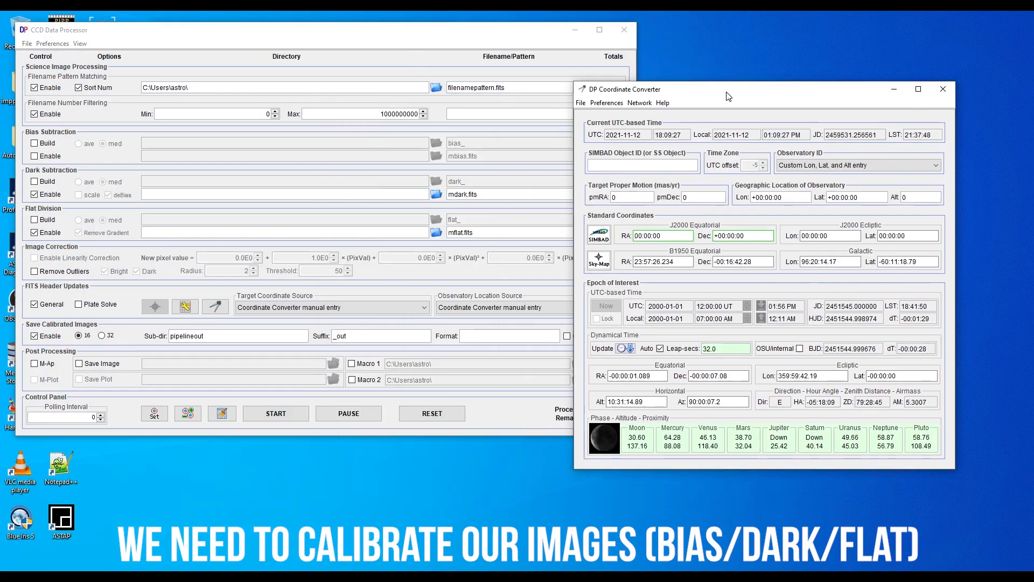
left_click_drag(386, 35, 382, 99)
left_click_drag(837, 66, 824, 96)
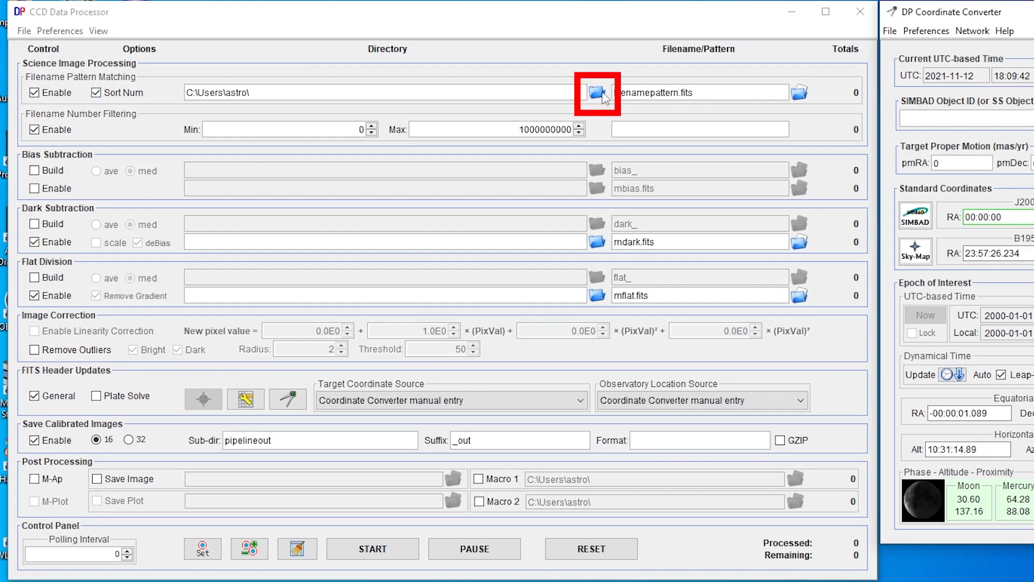
Step: Set the science image directory to the solved_WCS folder inside HAT-P-32 b\SCIENCE_DATA\light
left_click(599, 93)
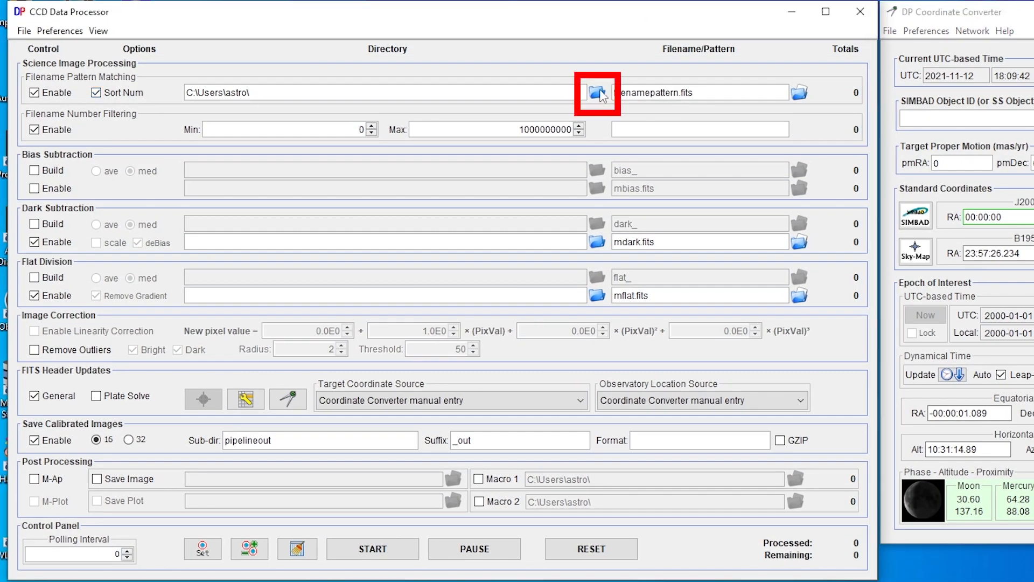
left_click(647, 159)
left_click(629, 243)
double_click(626, 235)
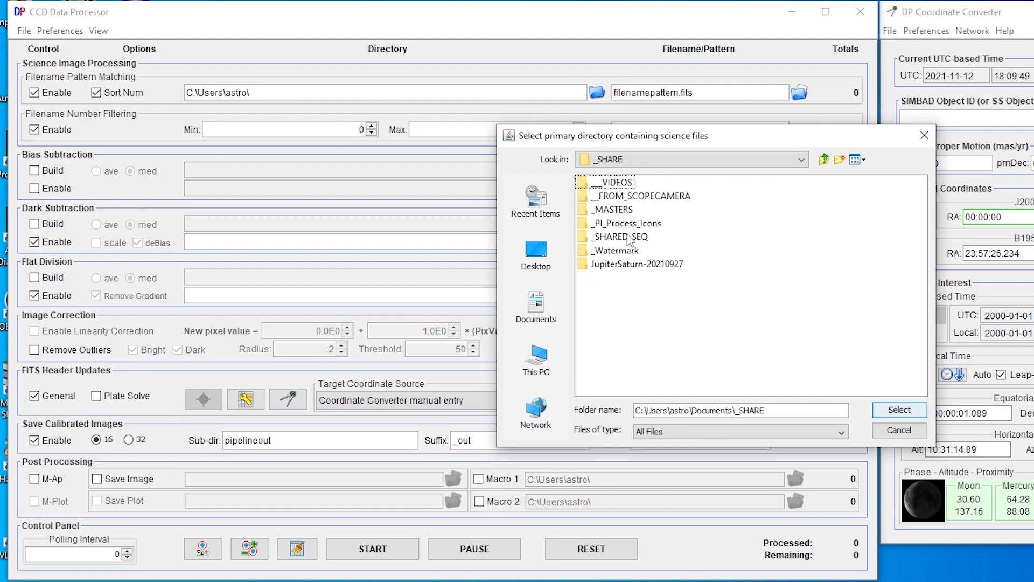
double_click(627, 196)
double_click(619, 235)
double_click(619, 220)
double_click(621, 196)
left_click(621, 184)
double_click(614, 182)
double_click(614, 182)
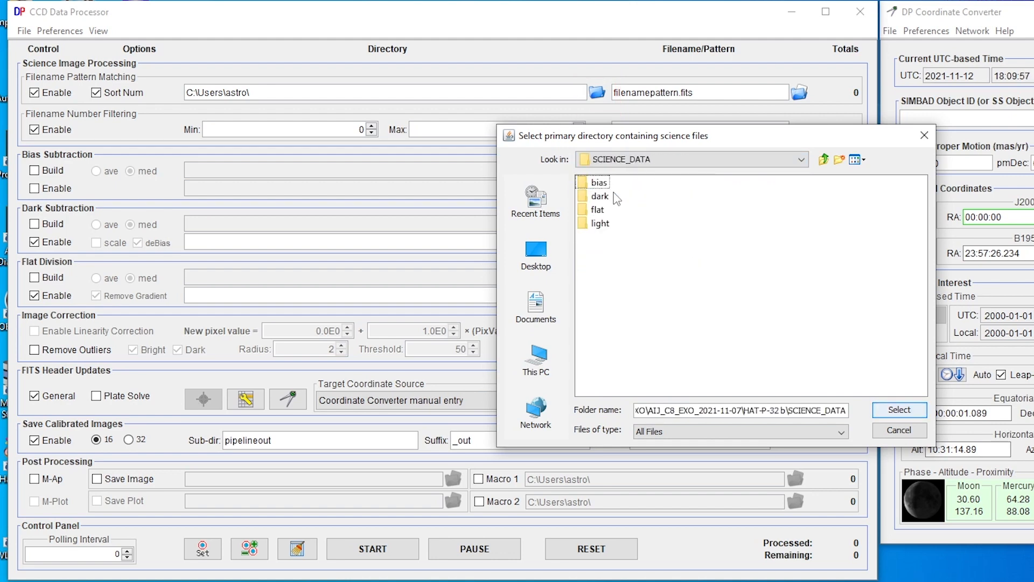
double_click(614, 222)
double_click(619, 183)
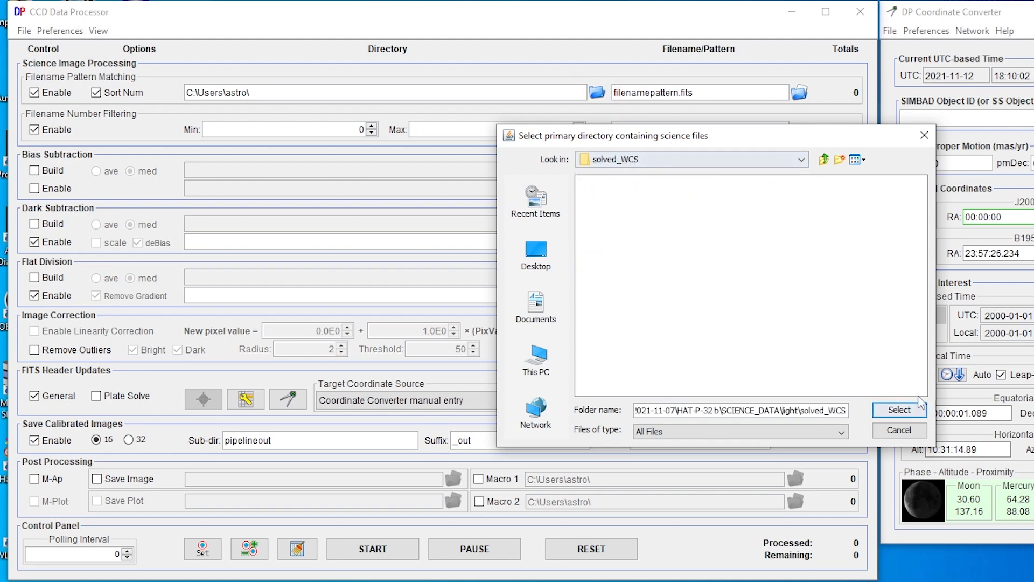
left_click(899, 409)
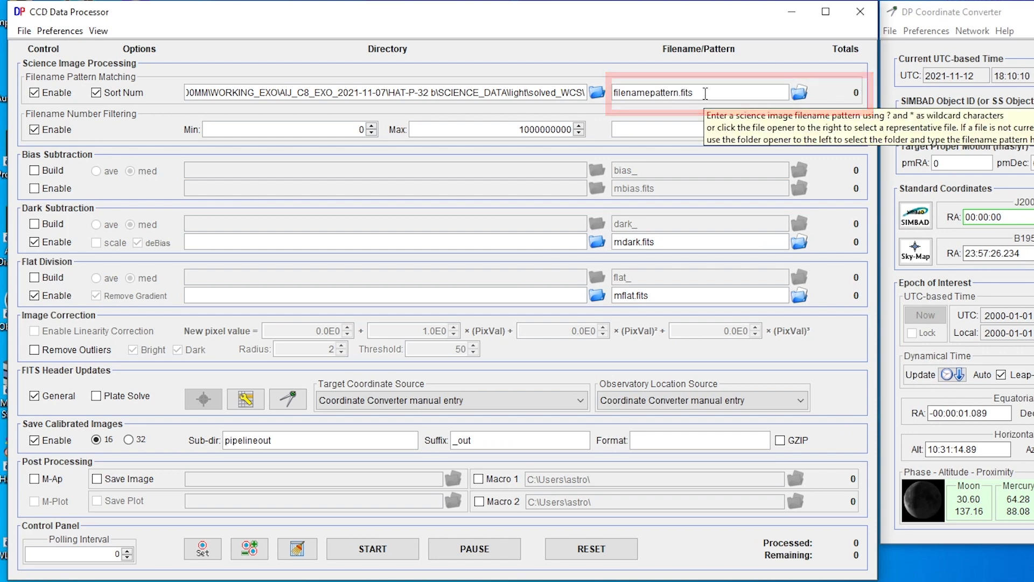
Step: Check the frame names in solved_WCS, set the science filename pattern to *HAT*, and disable filename number filtering
left_click(799, 92)
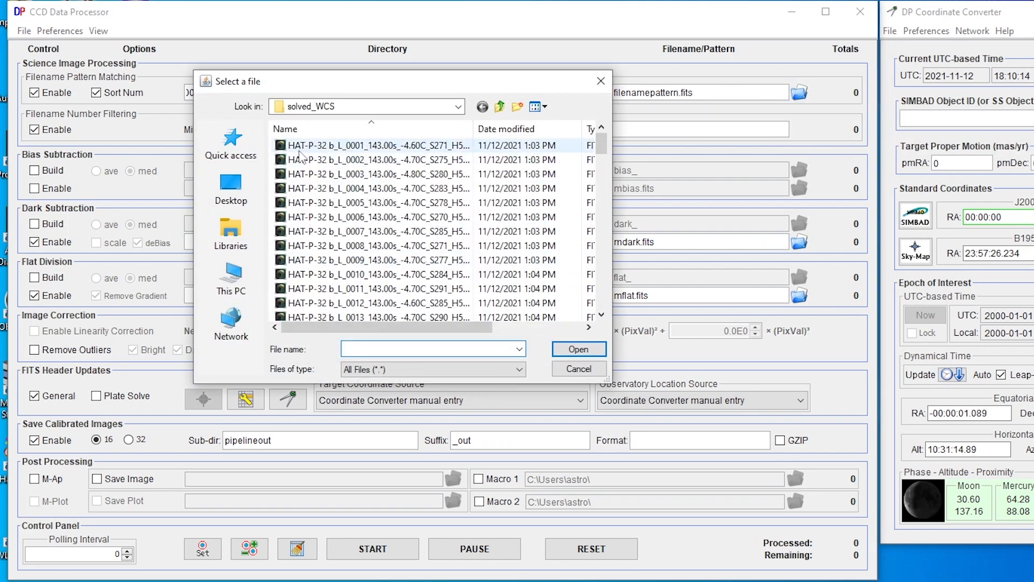
scroll(369, 246, "down", 20)
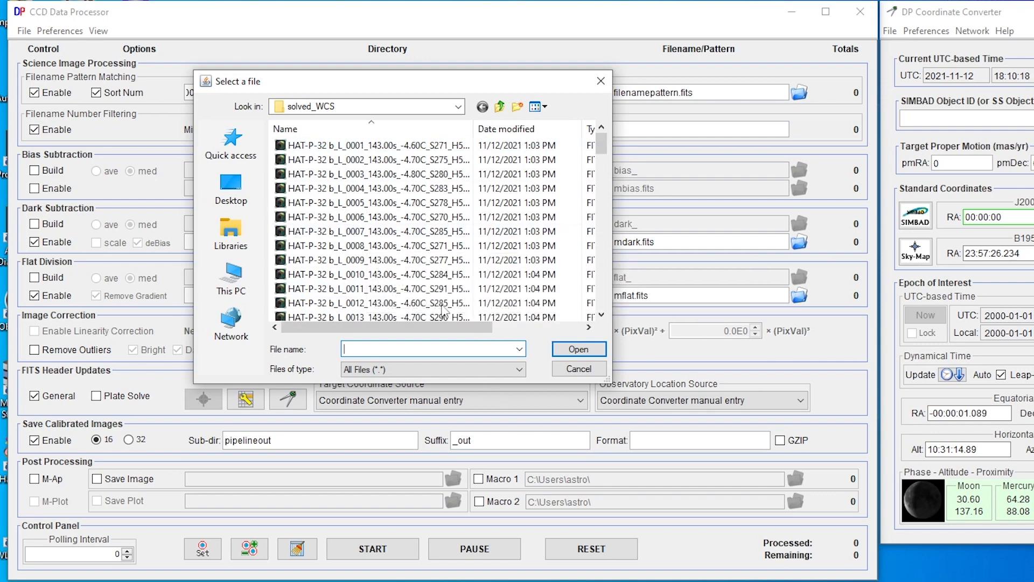
left_click(571, 369)
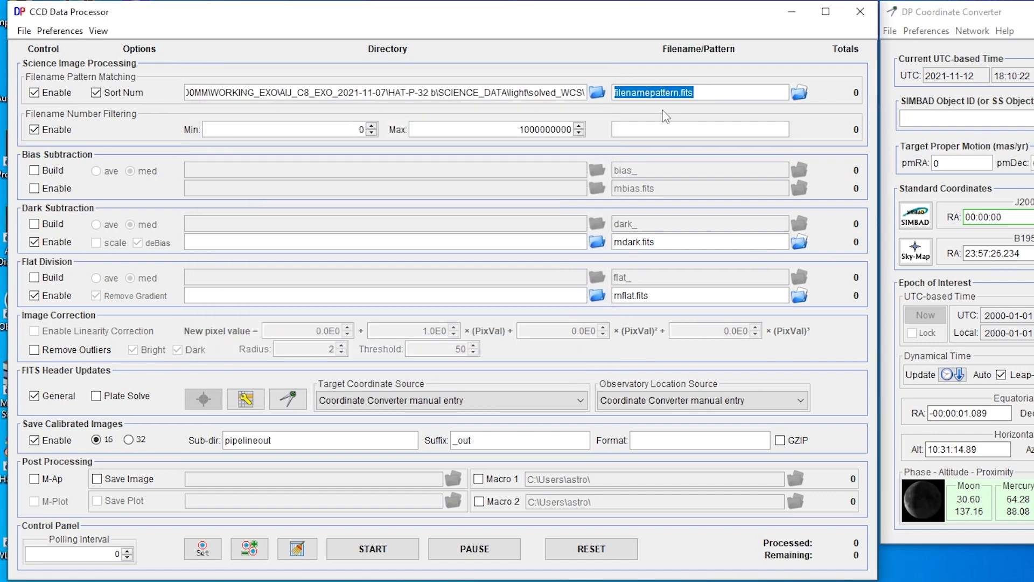
type("hat")
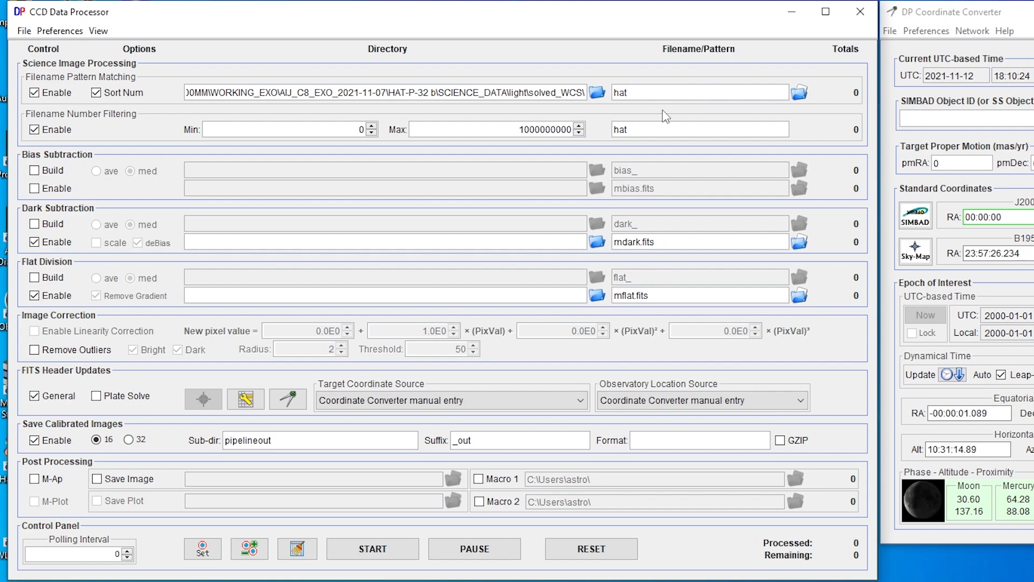
key("BackSpace")
key("BackSpace")
key("BackSpace")
type("HAT*")
key("BackSpace")
key("BackSpace")
key("BackSpace")
key("BackSpace")
type("*HAT*")
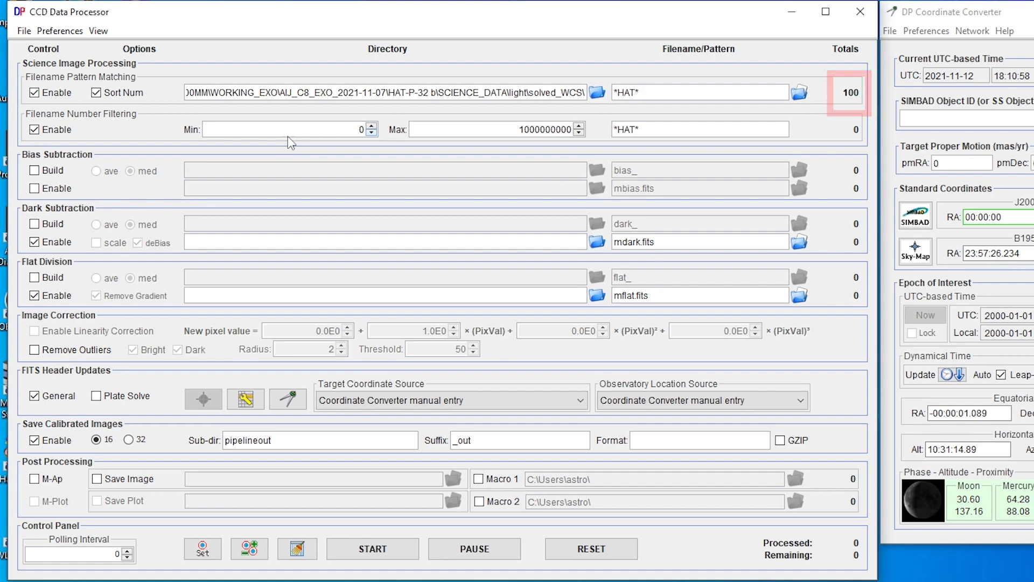
left_click(35, 129)
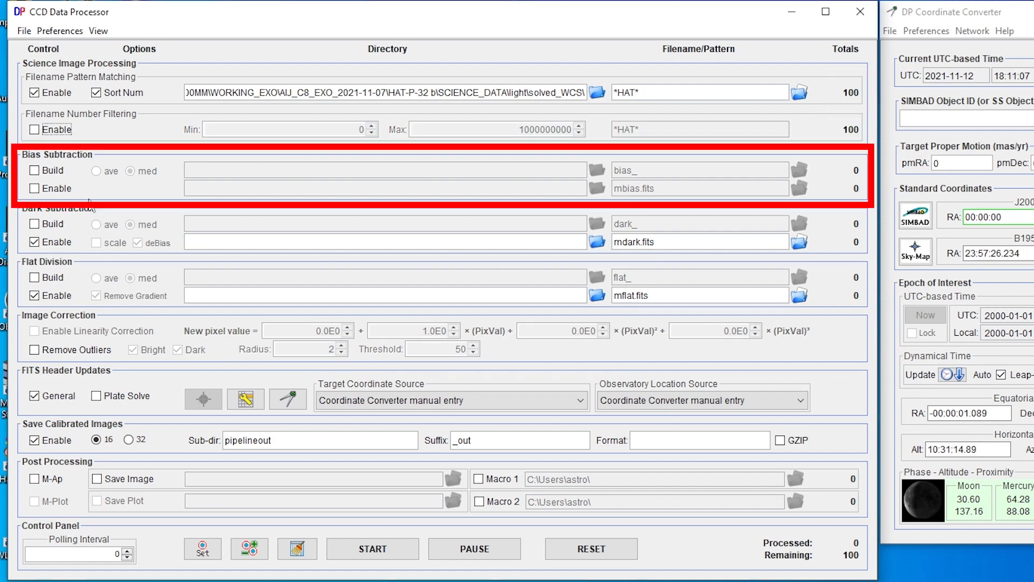
Step: Turn on building of the master bias and set its raw bias directory to SCIENCE_DATA\bias
left_click(34, 189)
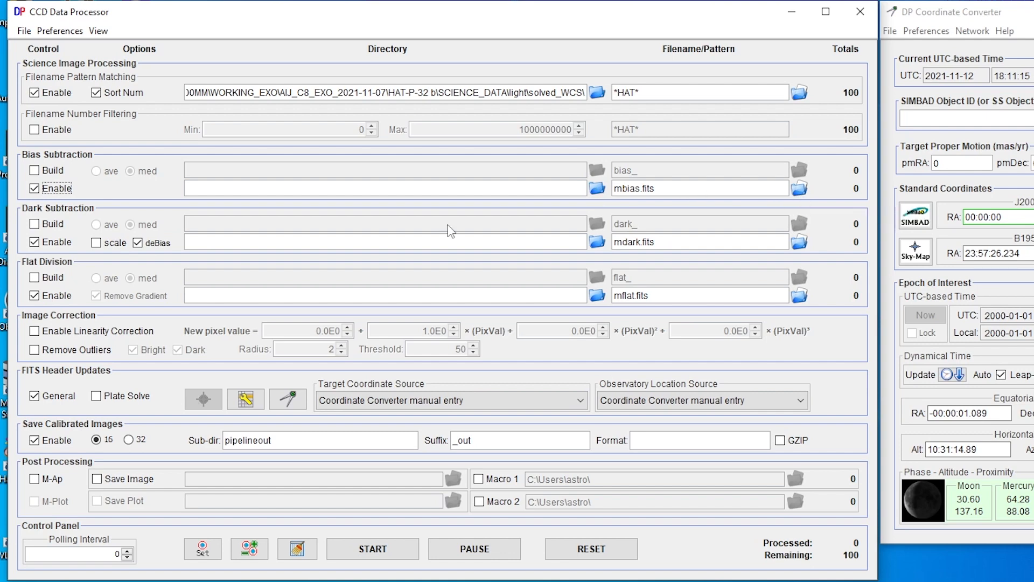
left_click(34, 189)
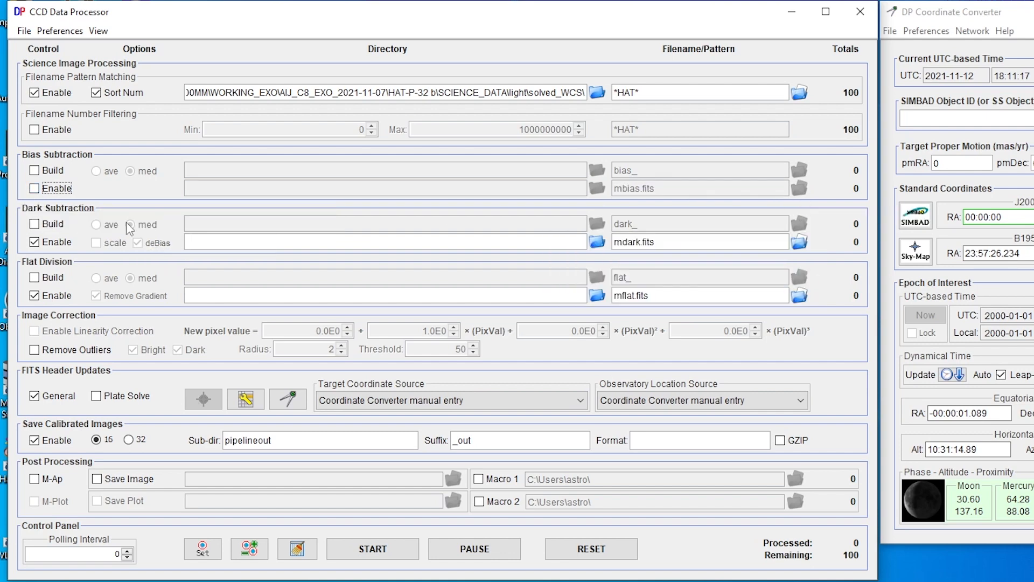
left_click(35, 170)
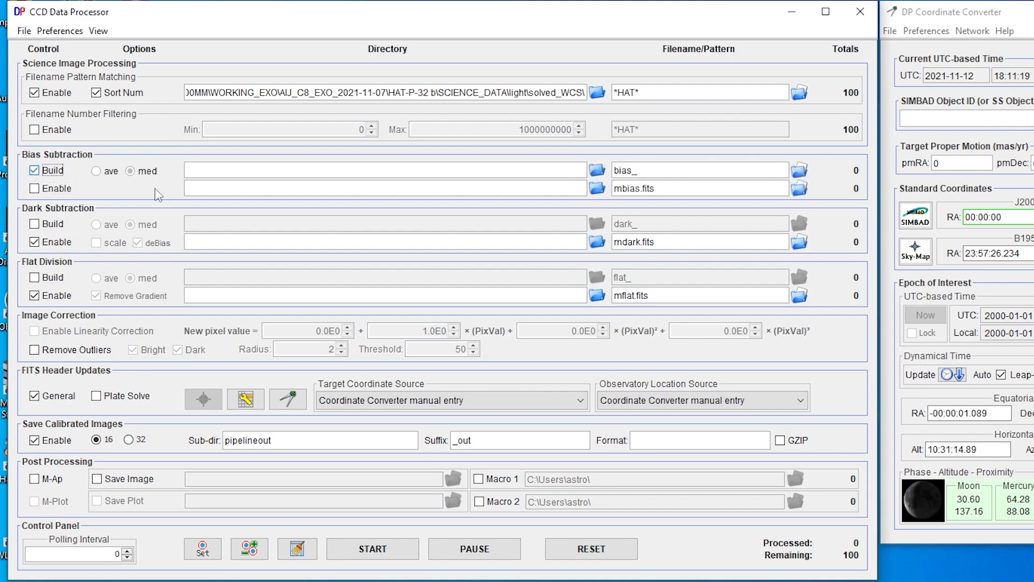
left_click(597, 175)
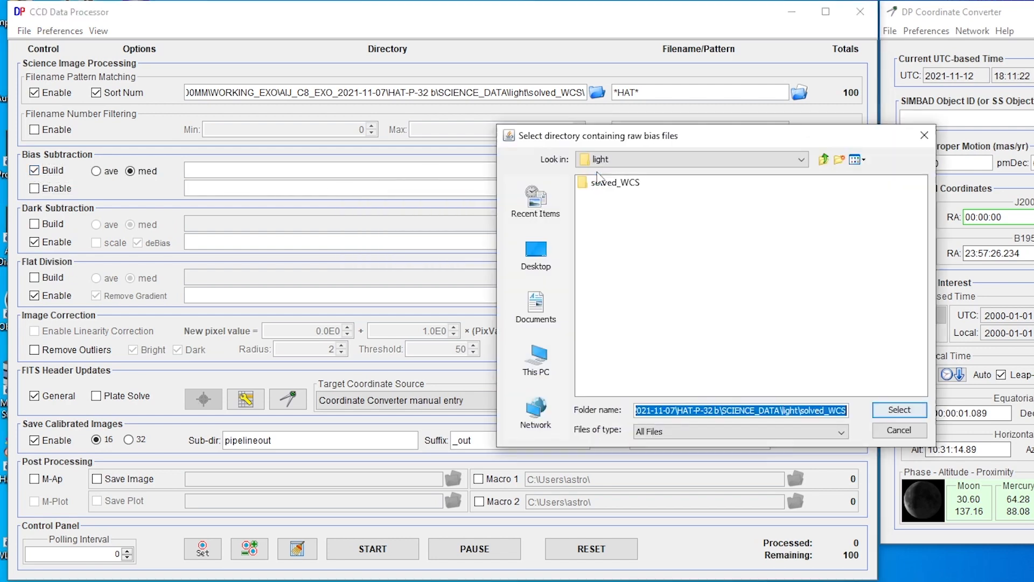
left_click(599, 161)
left_click(721, 207)
double_click(599, 182)
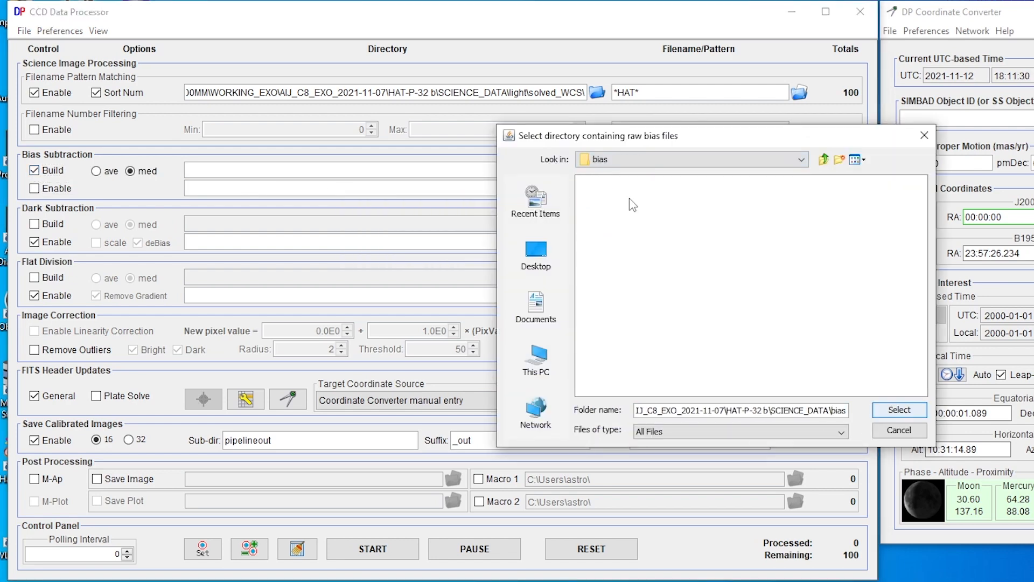
left_click(899, 410)
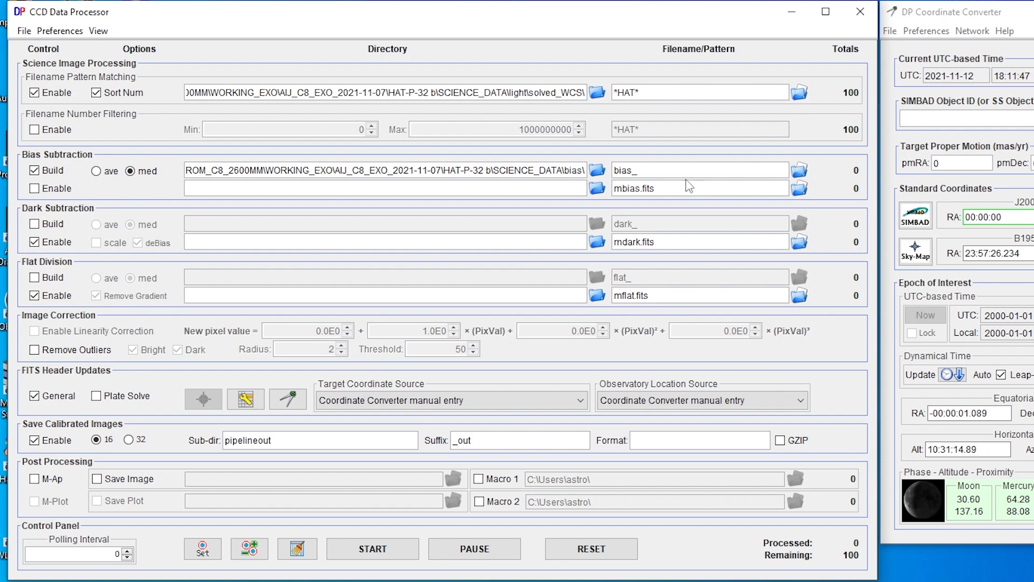
Step: Set the raw bias filename pattern to *bias* and enable bias subtraction
double_click(625, 170)
type("*bias")
left_click(67, 189)
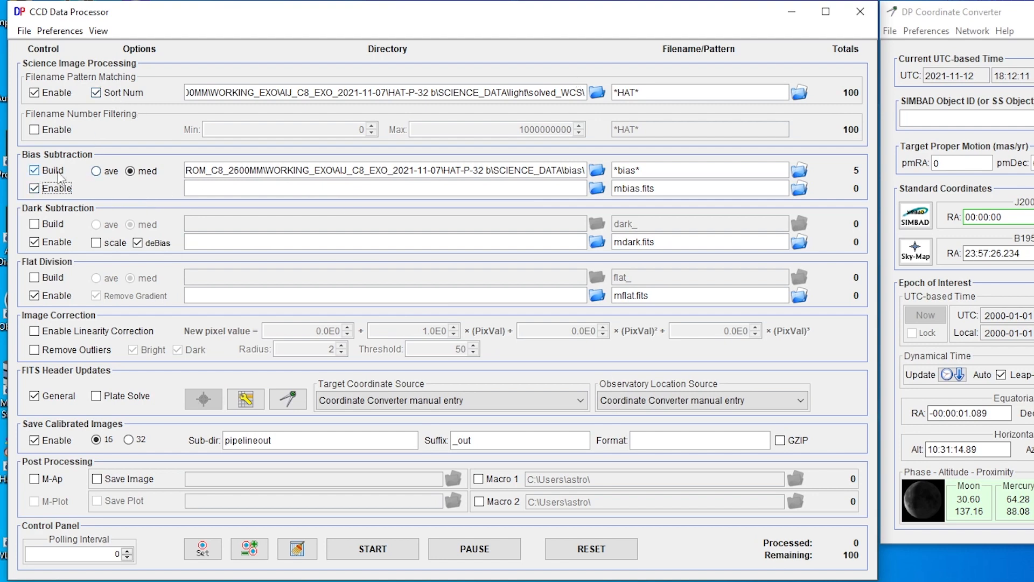
Step: Turn on building of the master dark from the SCIENCE_DATA\dark directory with the filename pattern *dark*
left_click(36, 225)
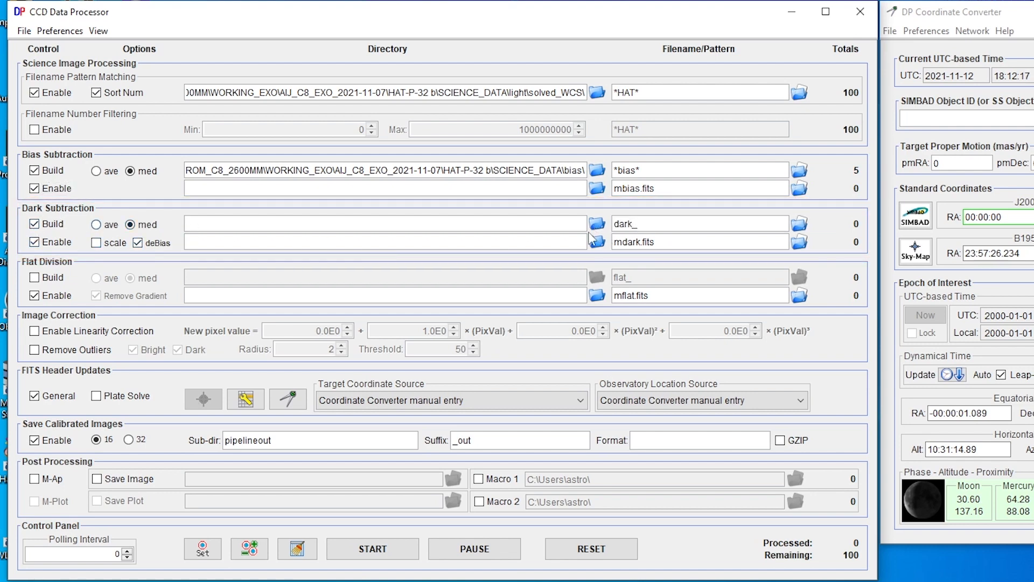
left_click(597, 224)
left_click(898, 410)
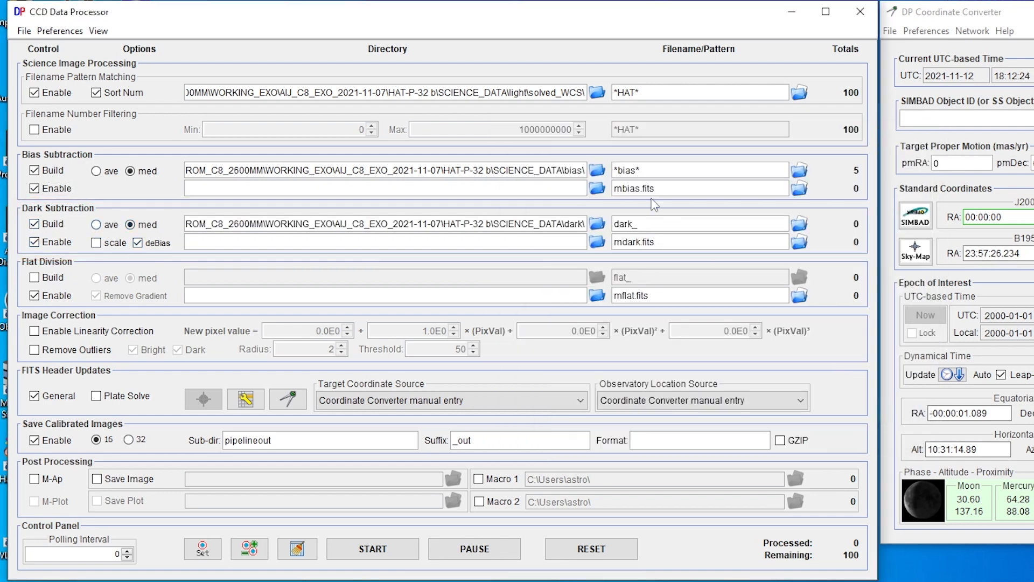
left_click(799, 244)
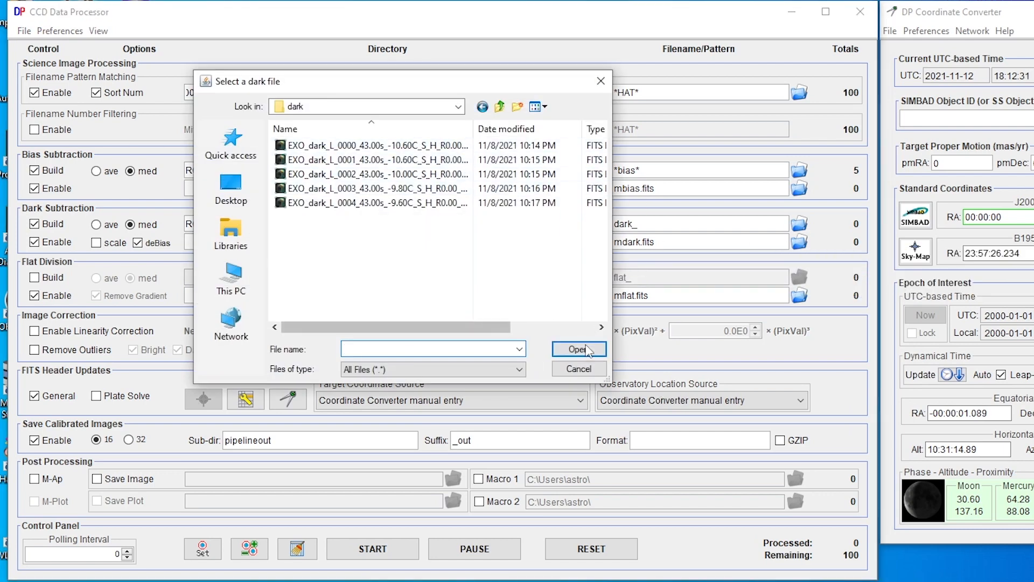
left_click(577, 349)
type("*dar")
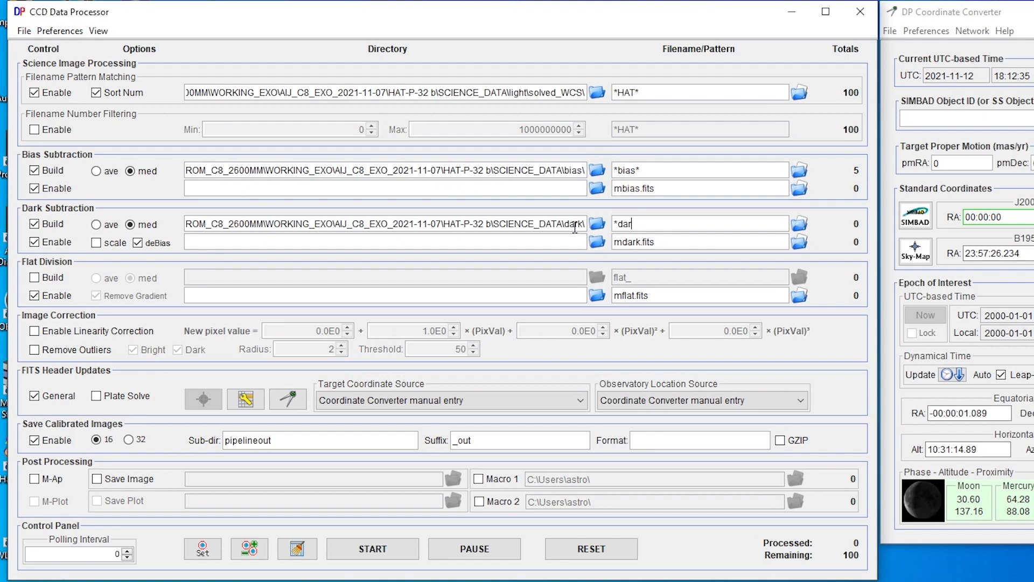
type("k*")
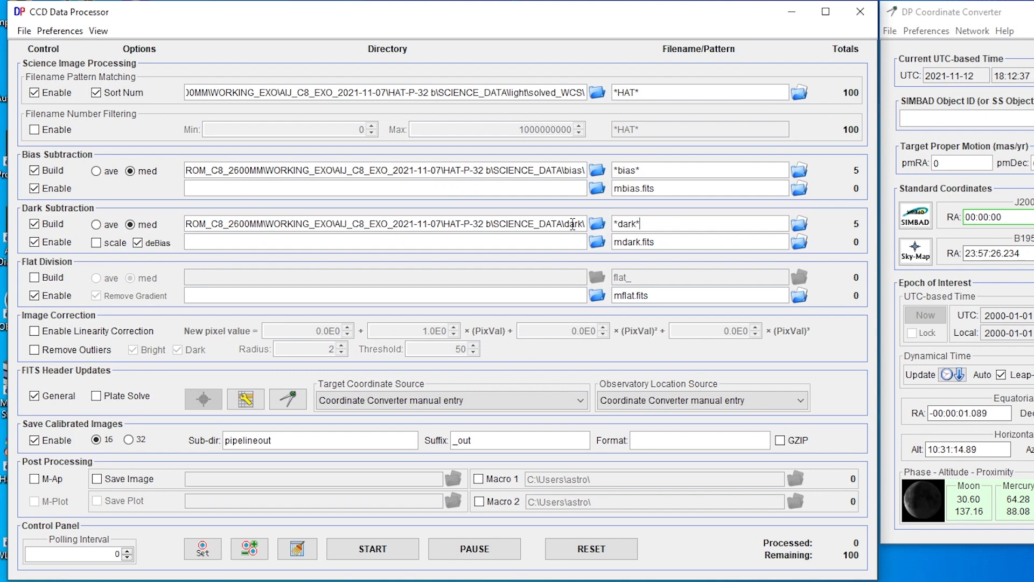
Step: Turn on building of the master flat and set its raw flat directory to SCIENCE_DATA\flat
left_click(36, 277)
left_click(596, 277)
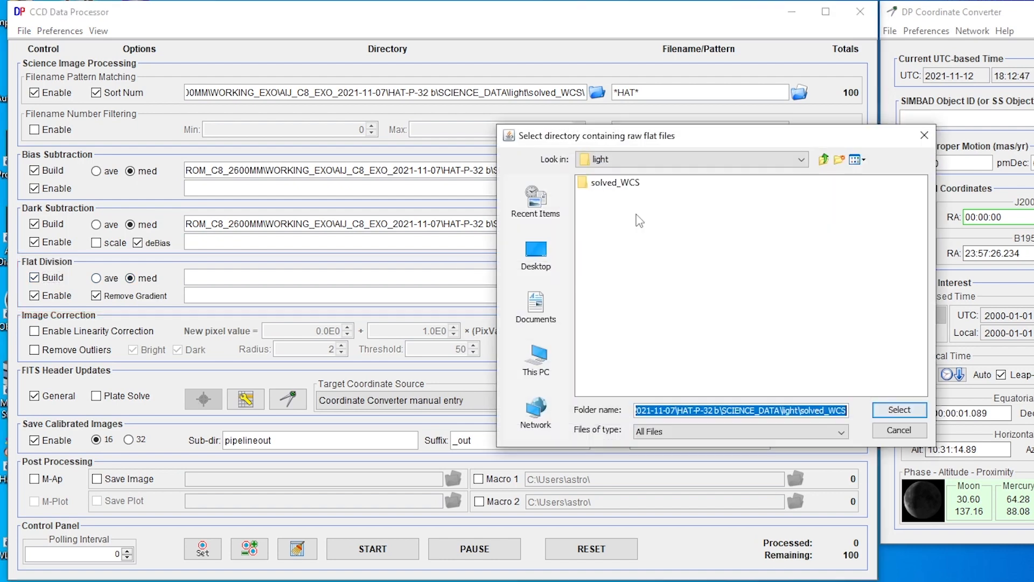
left_click(628, 163)
scroll(648, 190, "up", 1)
left_click(649, 202)
double_click(605, 211)
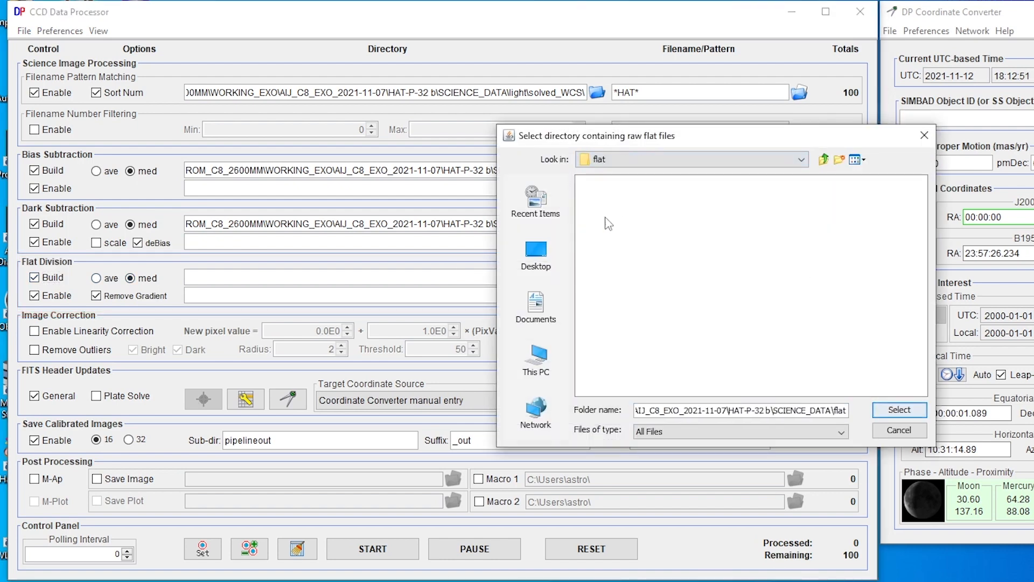
left_click(917, 408)
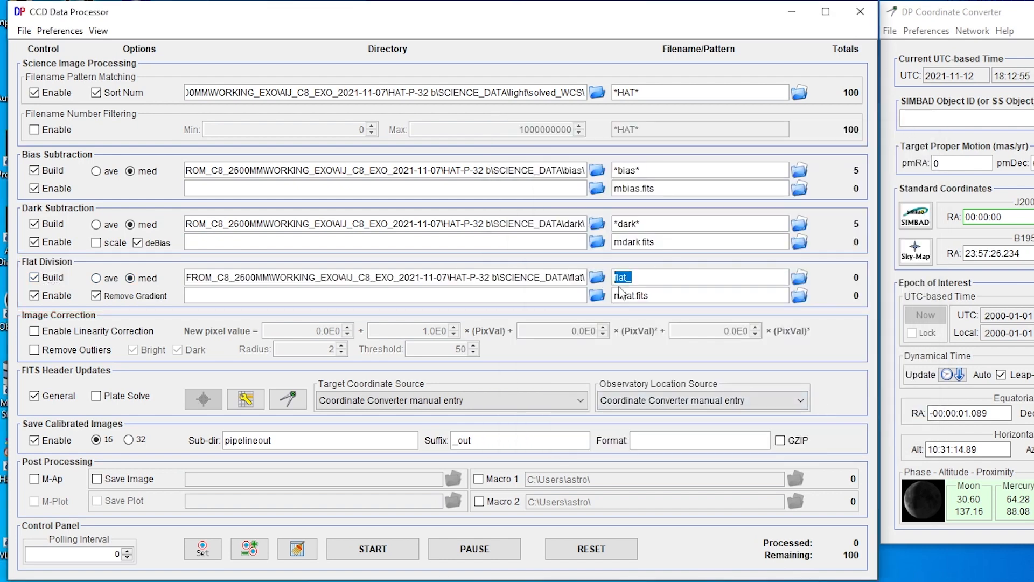
Step: Check the flat frames' names and set the raw flat filename pattern to *Flat*
type("*flat")
left_click(799, 279)
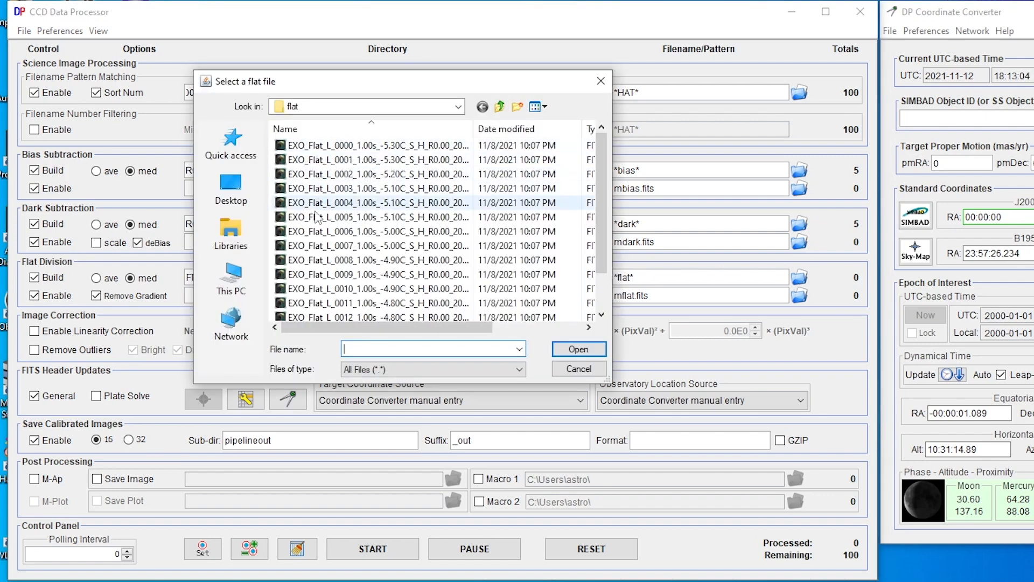
left_click(578, 369)
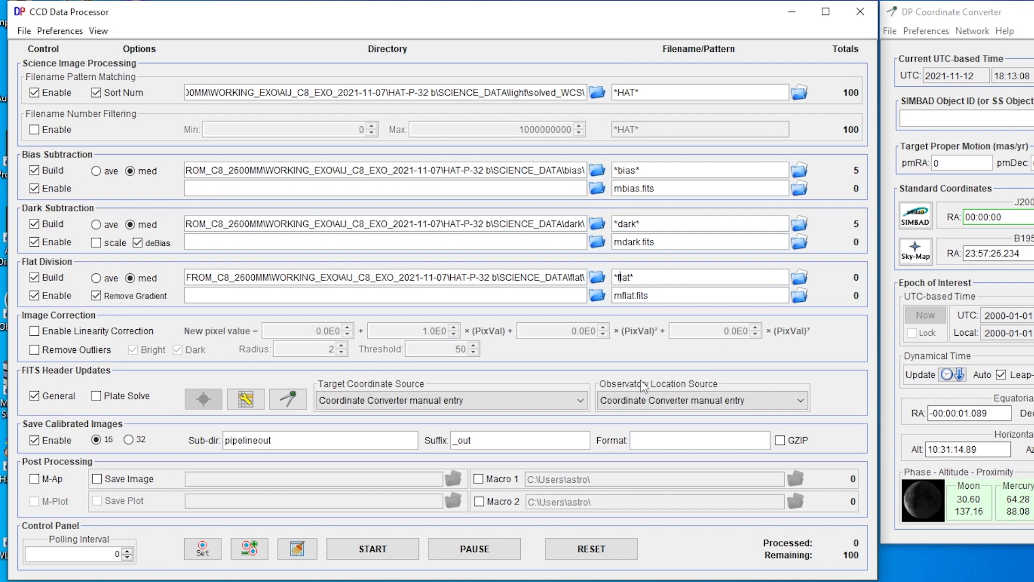
key("Delete")
type("F")
Step: Review the master bias, dark and flat file names, and examine the folder levels between SCIENCE_DATA and solved_WCS in File Explorer
left_click_drag(662, 188, 612, 187)
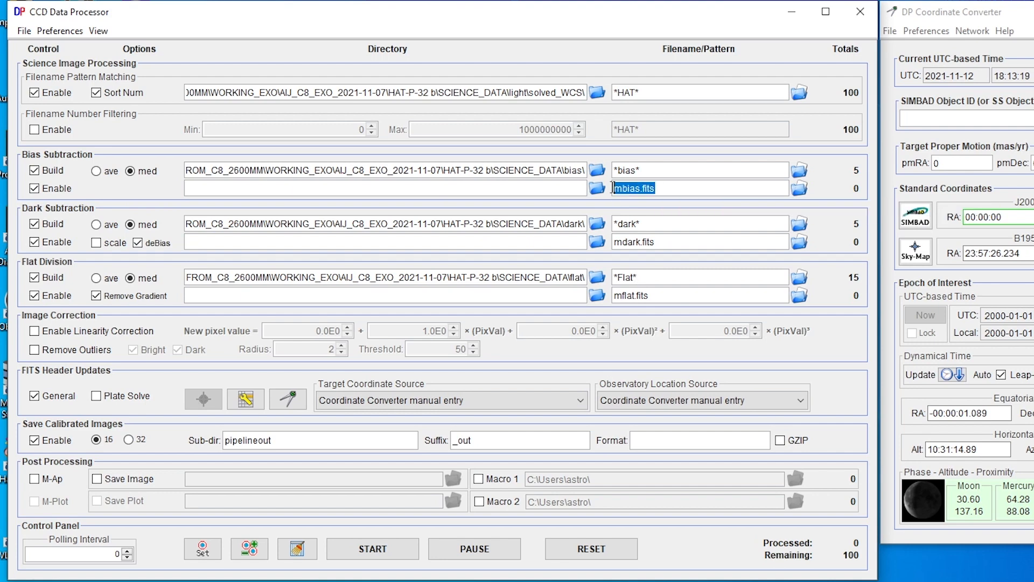
double_click(652, 242)
double_click(646, 300)
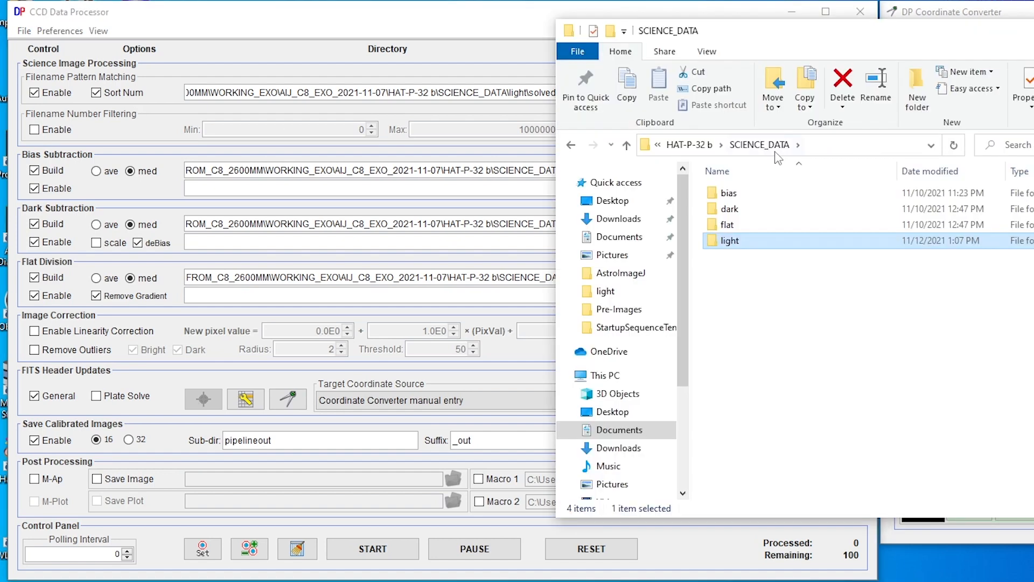
double_click(734, 241)
double_click(742, 194)
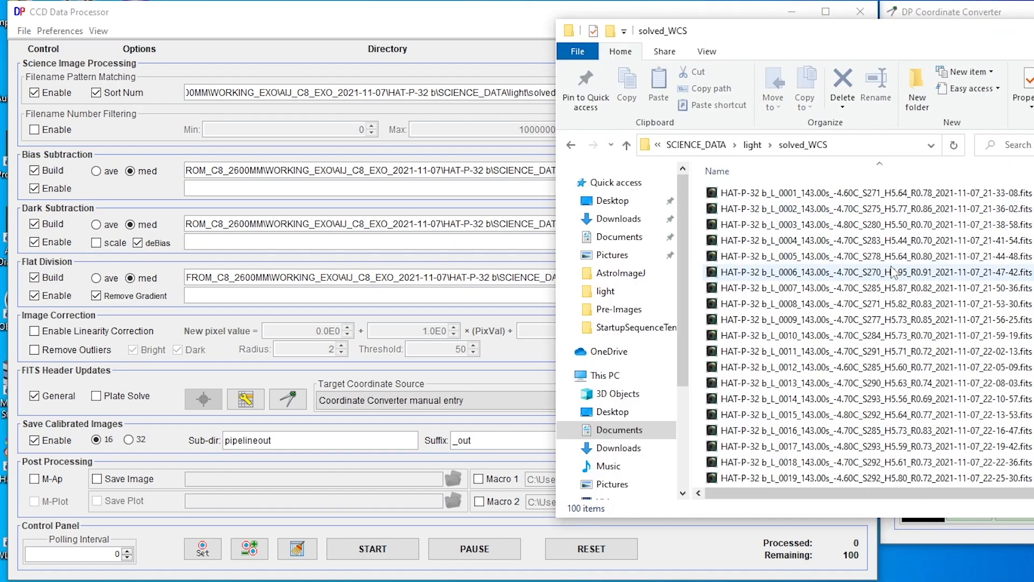
left_click(757, 148)
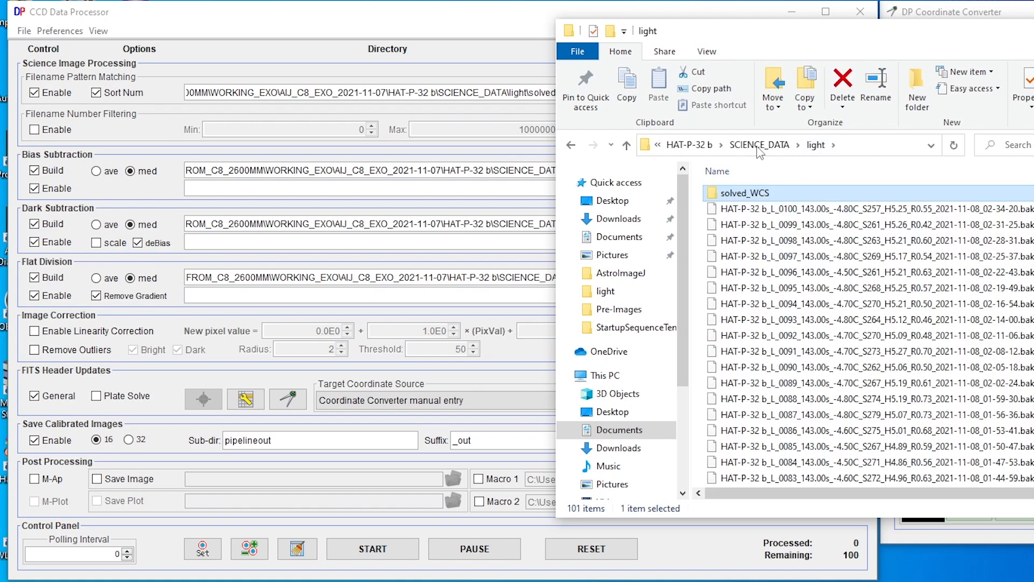
left_click(759, 145)
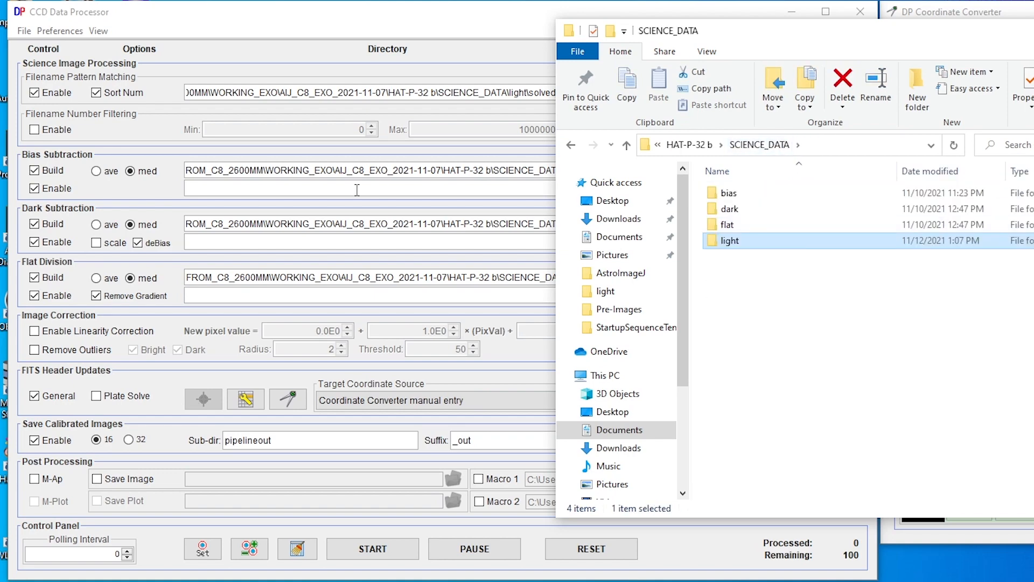
Step: Return to the CCD Data Processor and set the master bias, dark and flat directories to the relative path ..\.\
left_click(374, 190)
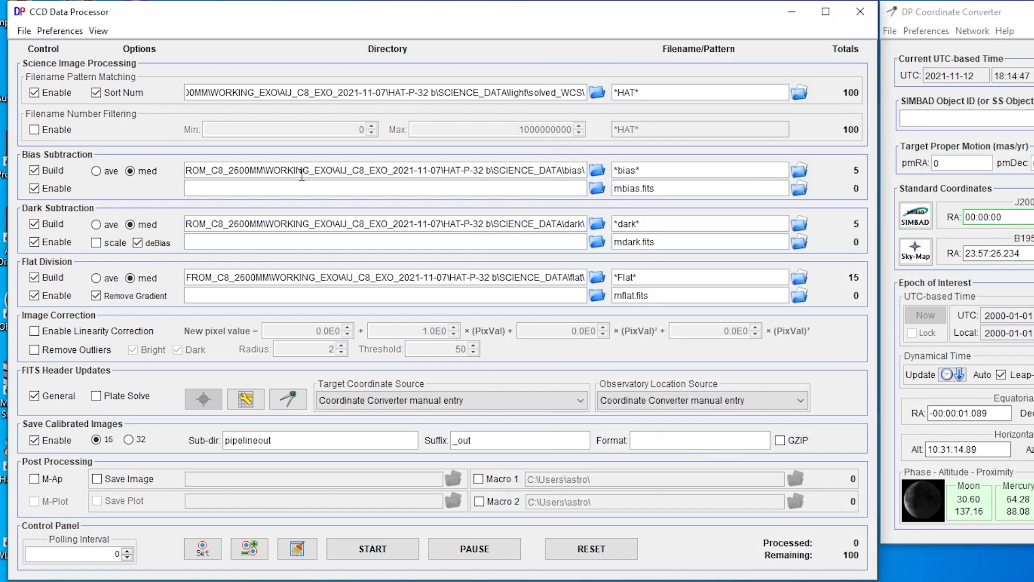
type("..\\.\\")
left_click(204, 244)
type(".")
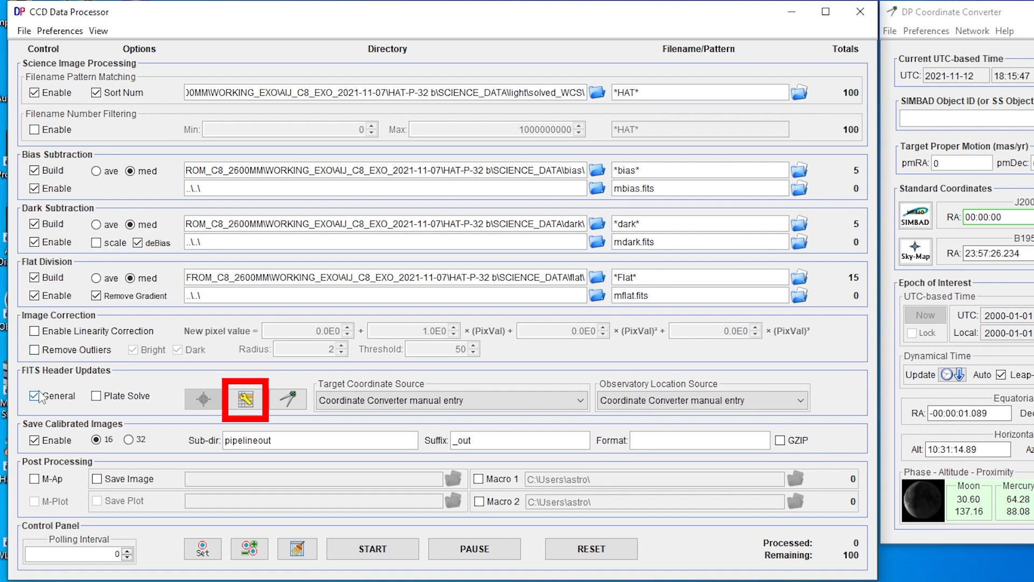
Step: Open the general FITS header settings and, for comparison, the FITS header of the first HAT-P-32 b frame in solved_WCS
left_click(247, 401)
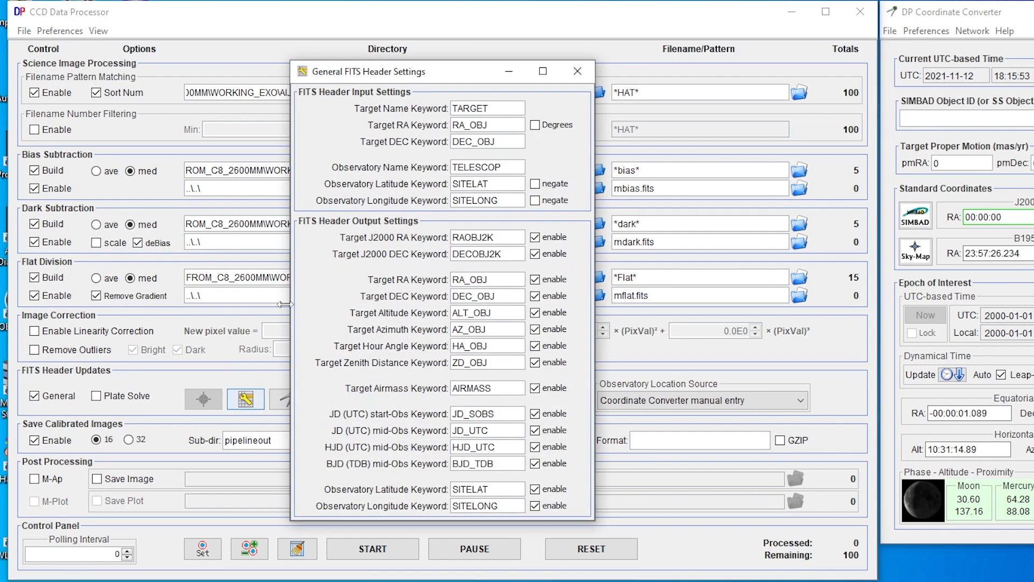
left_click_drag(431, 73, 218, 70)
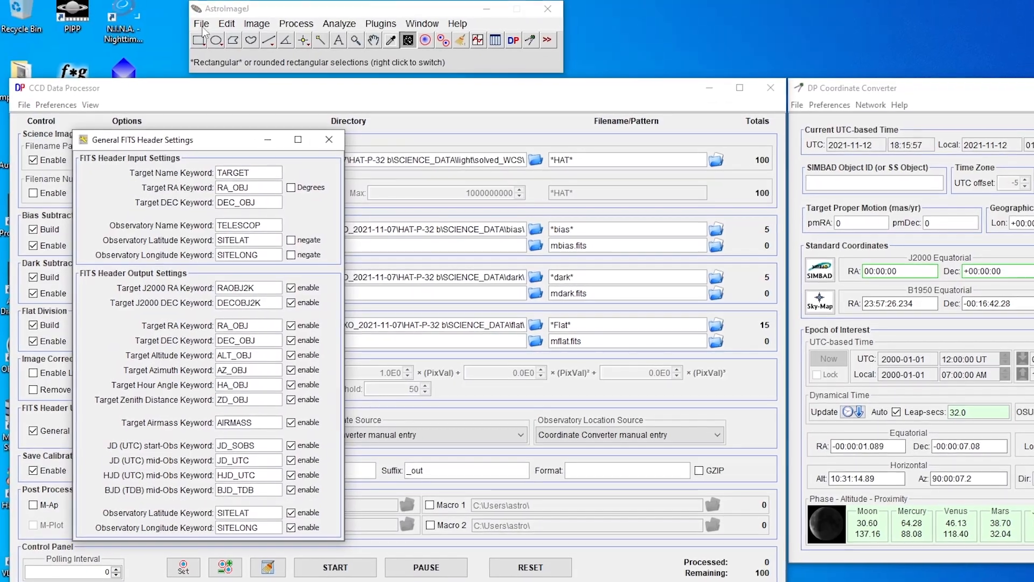
left_click(201, 25)
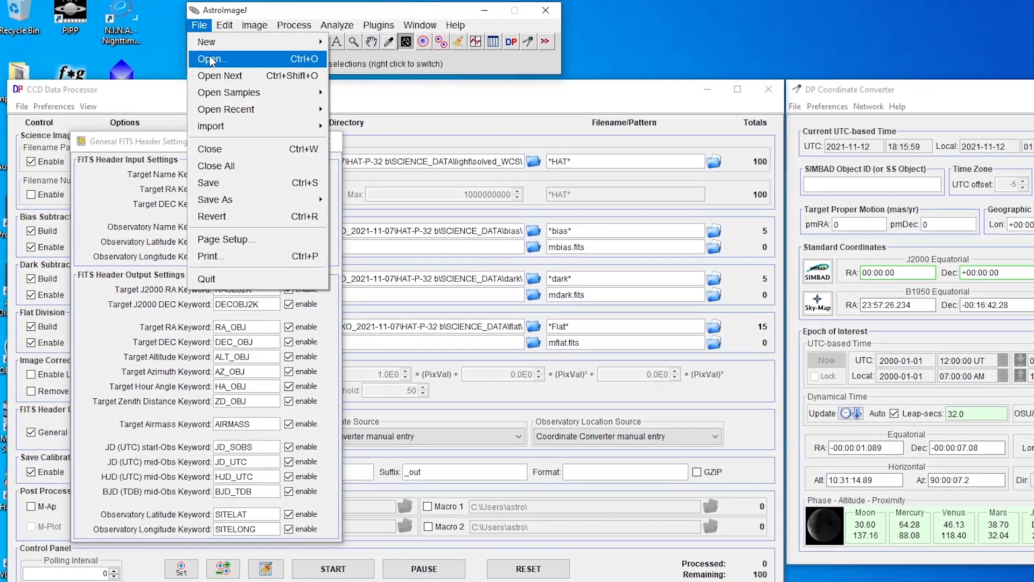
left_click(210, 59)
left_click(275, 213)
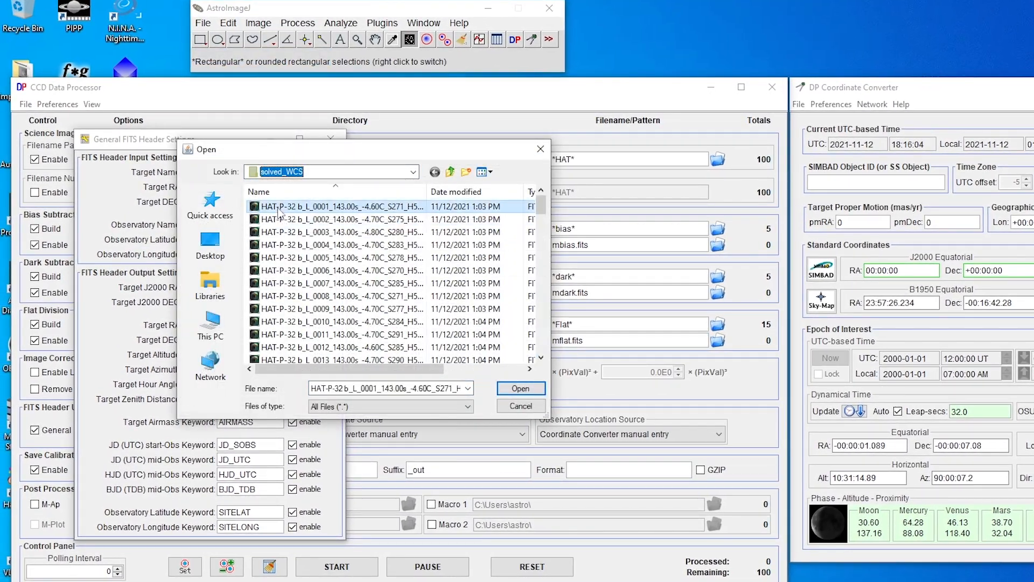
double_click(280, 212)
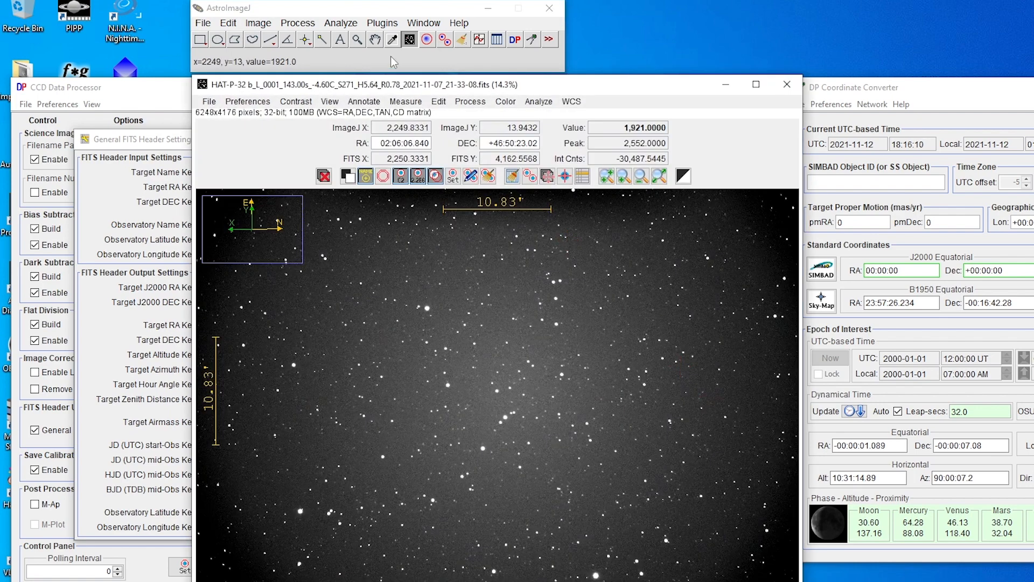
left_click(439, 102)
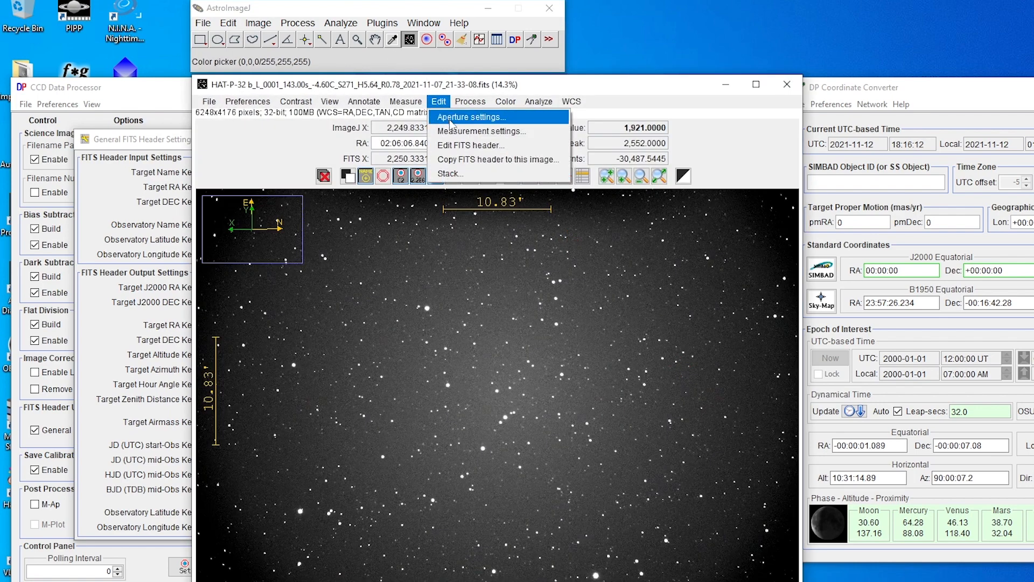
left_click(469, 145)
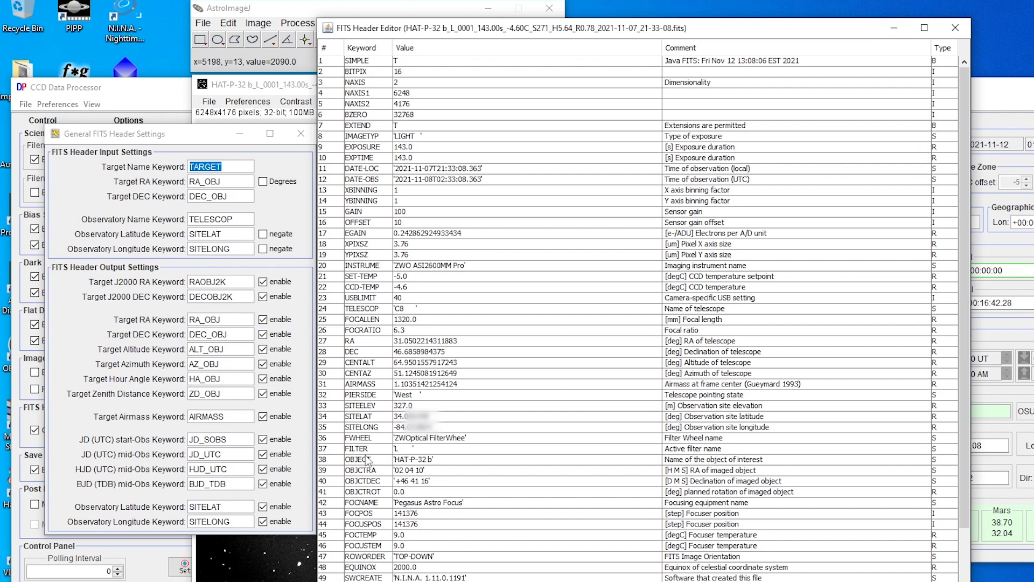
Step: Set the input keywords for target name, RA and DEC to OBJECT, OBJCTRA and OBJCTDEC, closing the header editor and settings
left_click(234, 168)
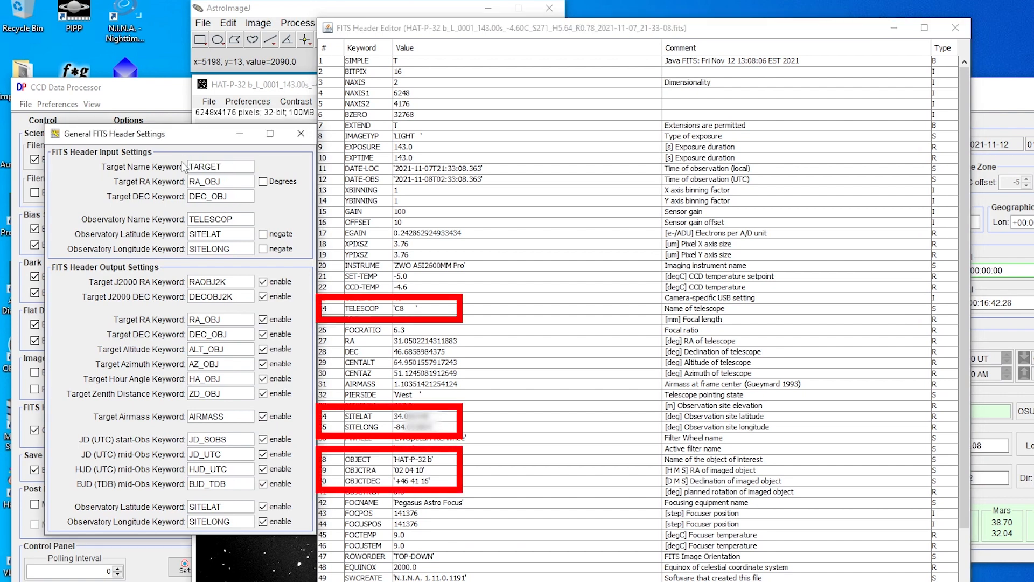
double_click(201, 167)
type("ON")
key("BackSpace")
type("BJECT")
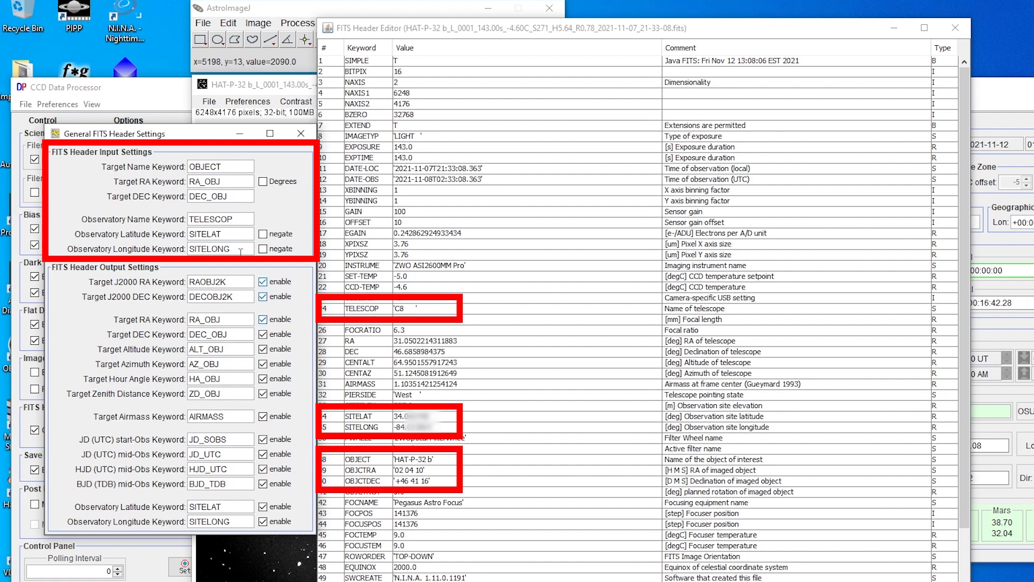
key("Tab")
type("OBJCTRA")
key("Tab")
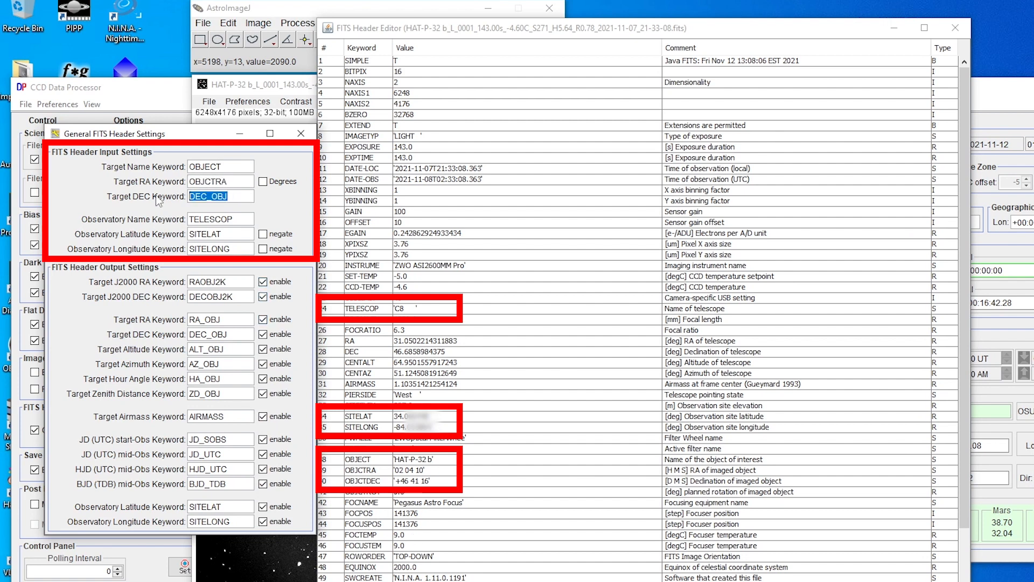
type("OBJCTDEC")
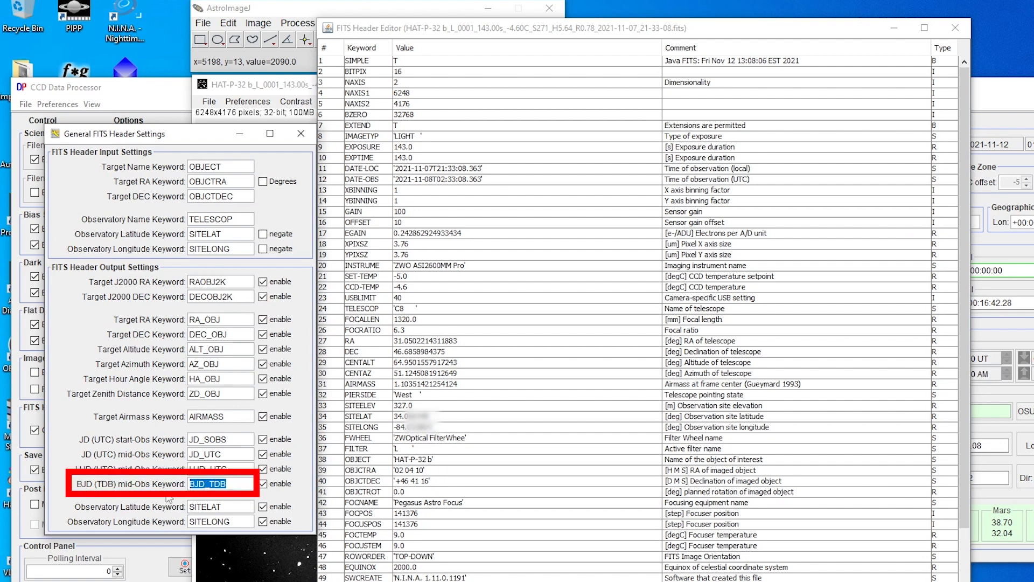
left_click(244, 488)
left_click(954, 28)
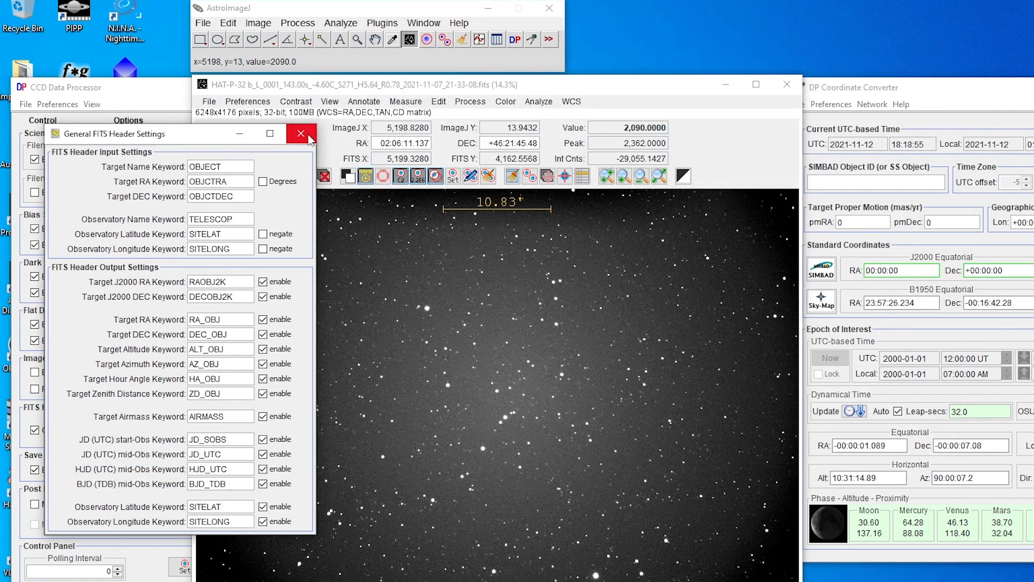
left_click(309, 137)
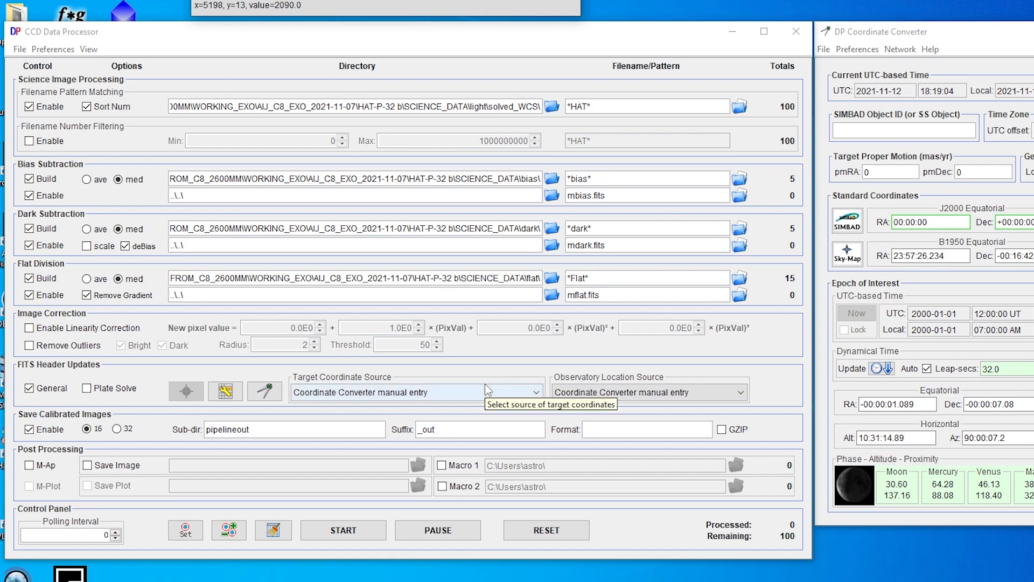
Step: Set the target coordinate source to FITS header target RA/DEC (J2000) and the observatory location source to FITS header latitude and longitude
left_click(431, 392)
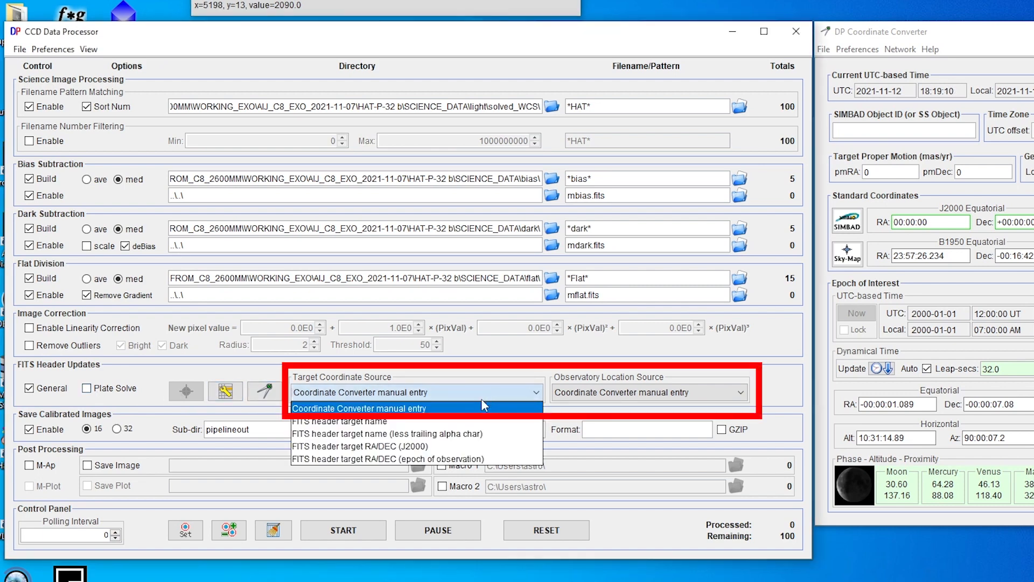
left_click(404, 433)
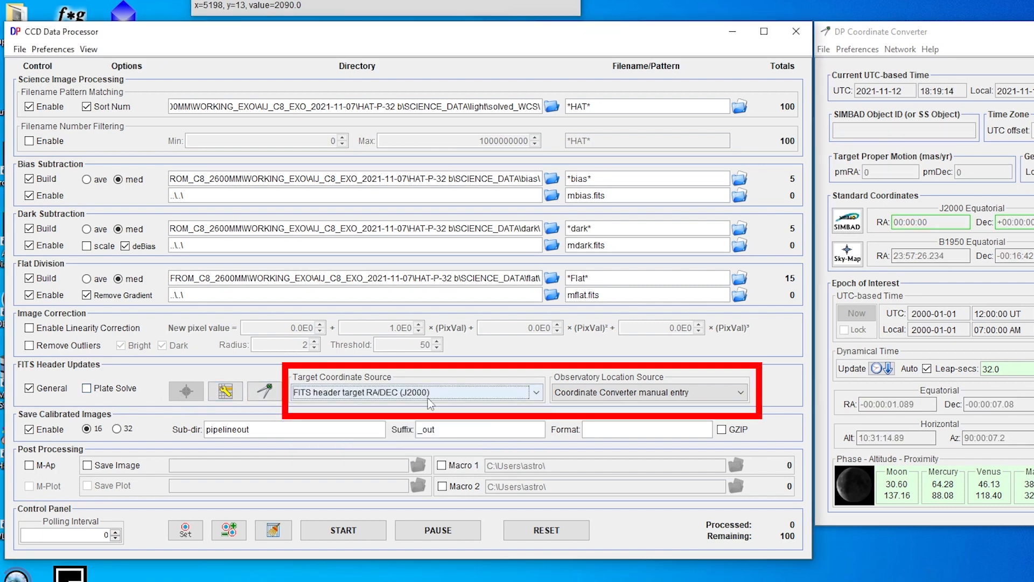
left_click(606, 398)
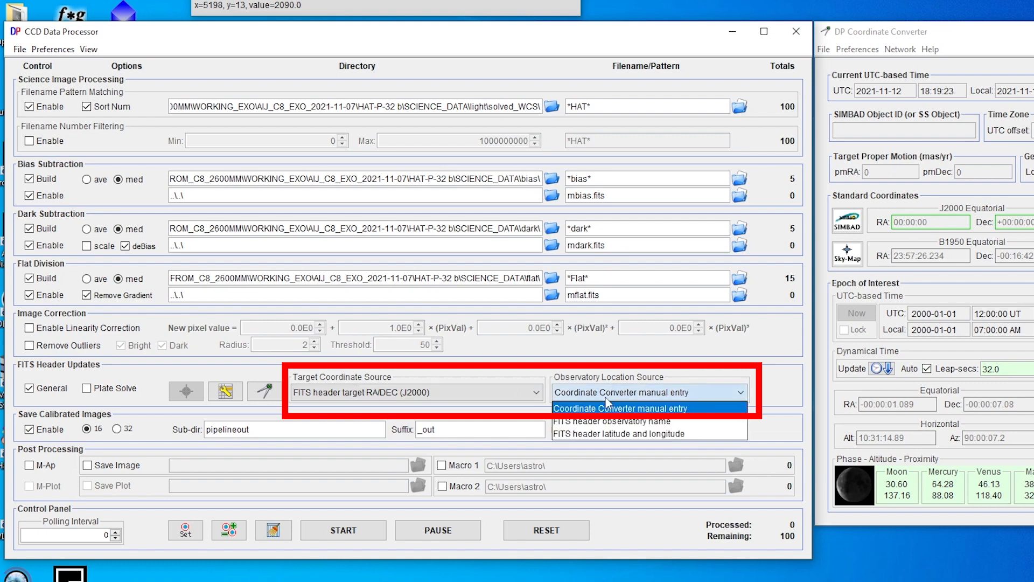
left_click(625, 433)
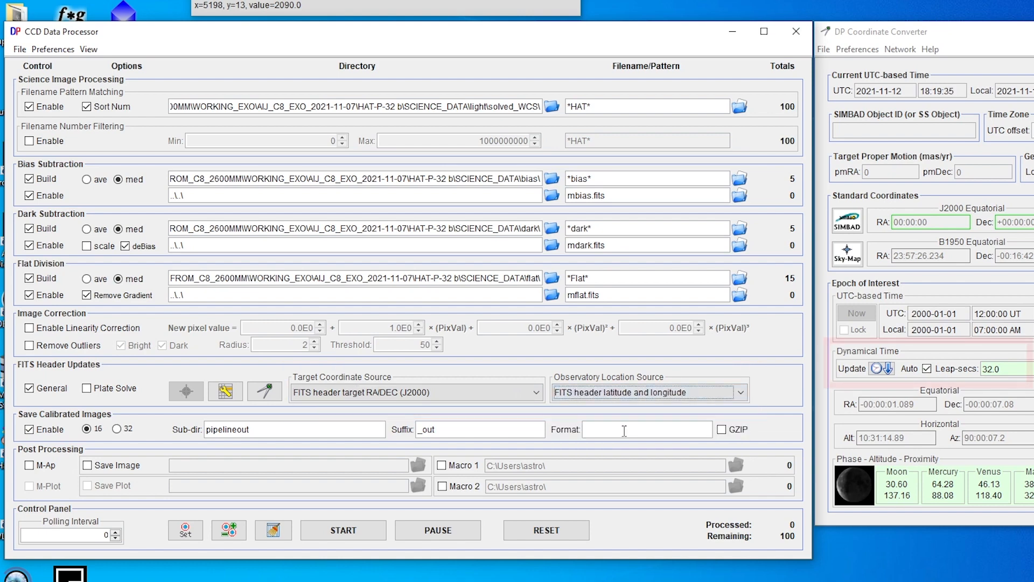
Step: Update the leap-second data under Dynamical Time in the DP Coordinate Converter
left_click(882, 368)
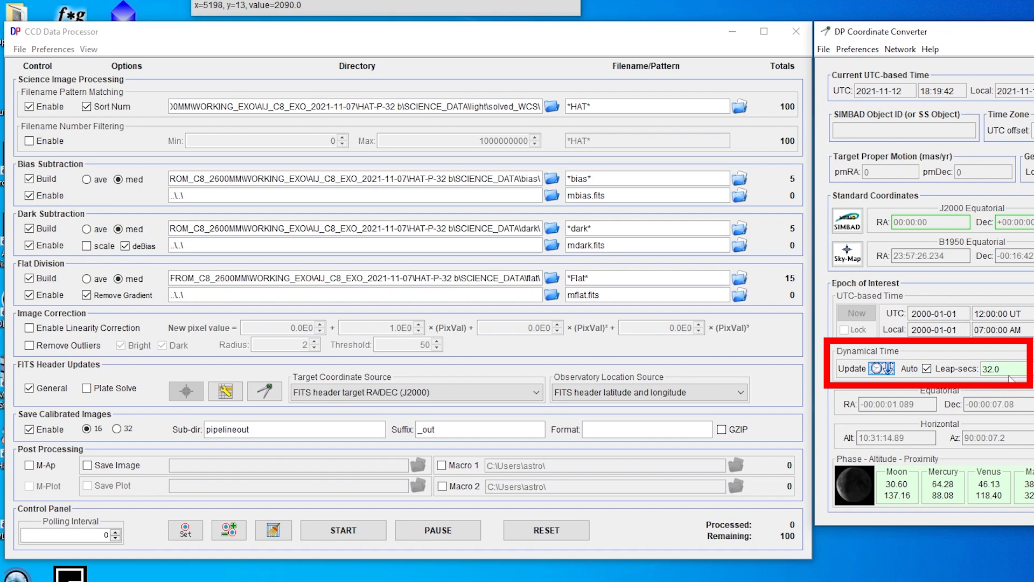
mouse_move(1009, 379)
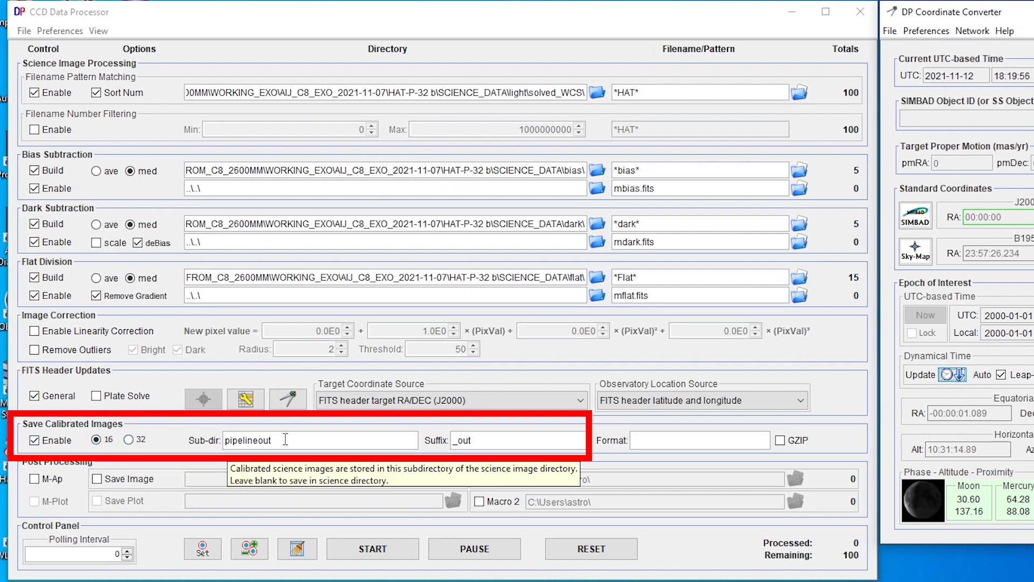
Step: Set the calibrated images' subdirectory to Calibrated_AIJ and start the calibration run
left_click_drag(272, 440, 184, 444)
type("Calibrated_AIJ")
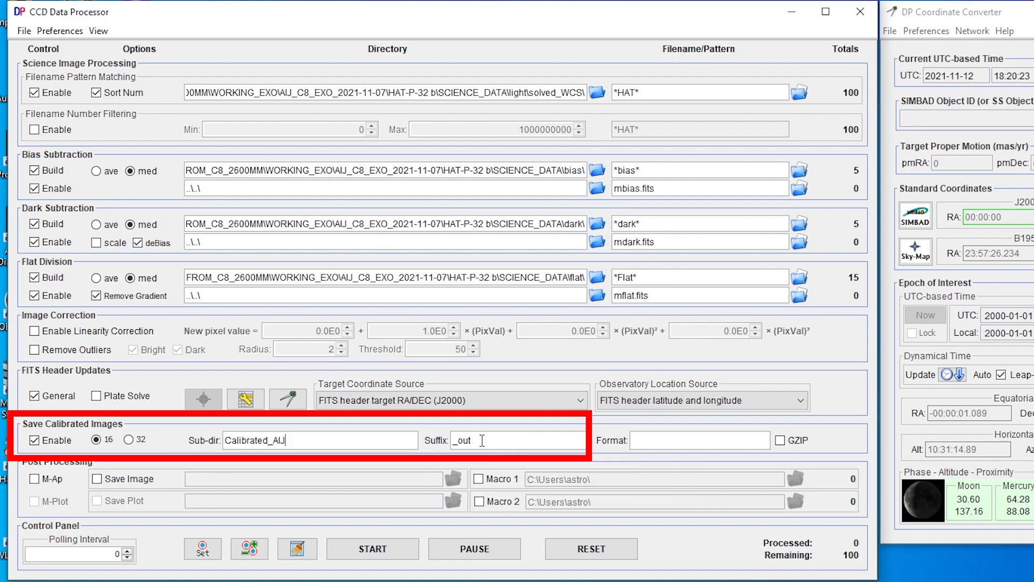
left_click(385, 548)
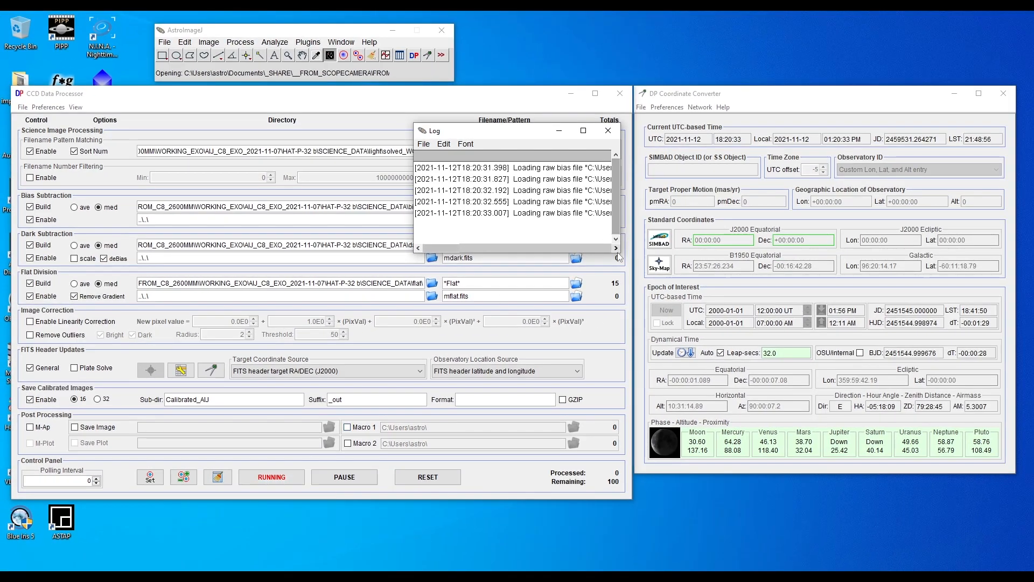
Step: Enlarge the processing log and bring up the SCIENCE_DATA folder beside it to monitor the calibration output
left_click_drag(621, 251, 992, 237)
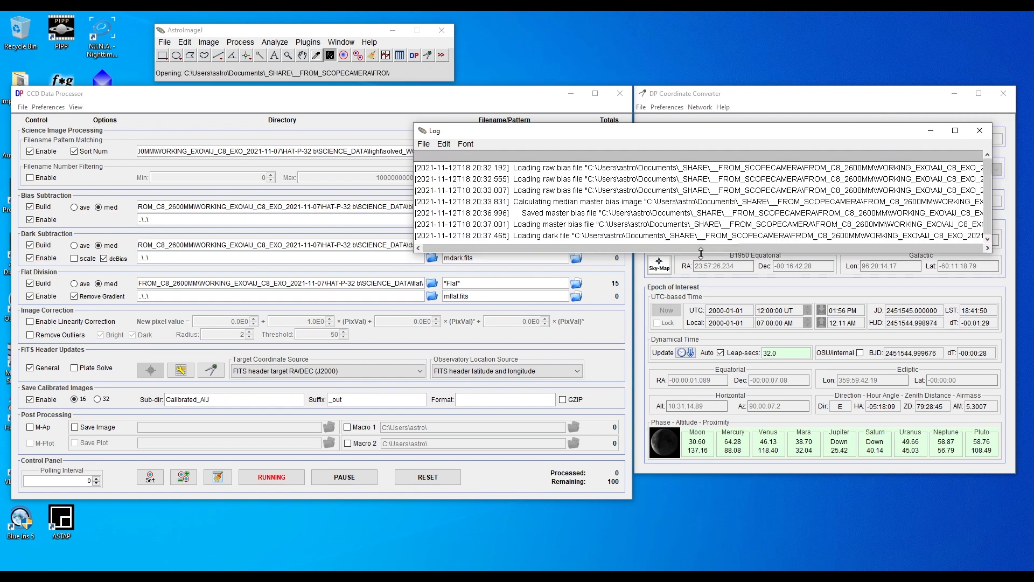
left_click_drag(681, 255, 683, 423)
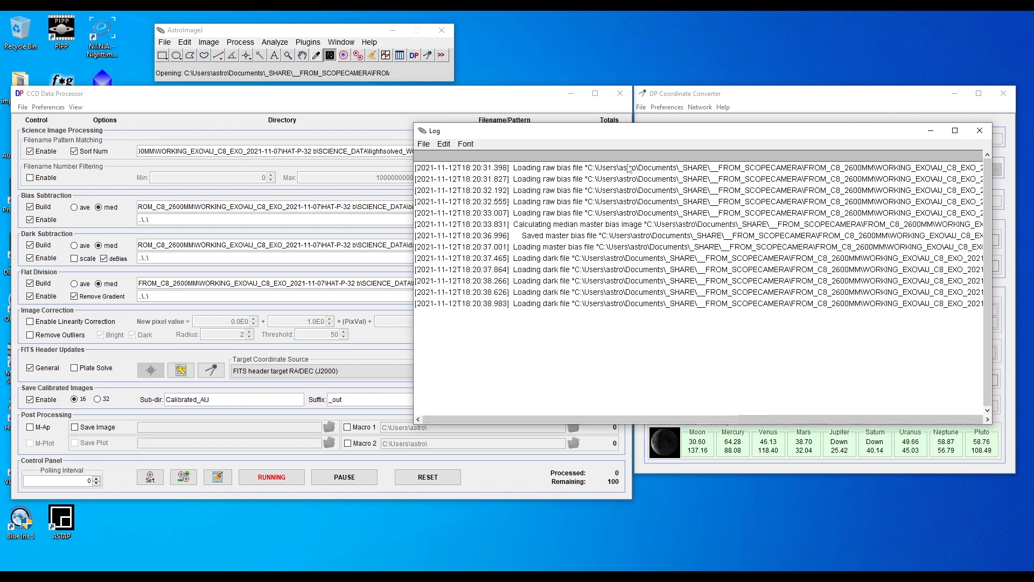
left_click(368, 574)
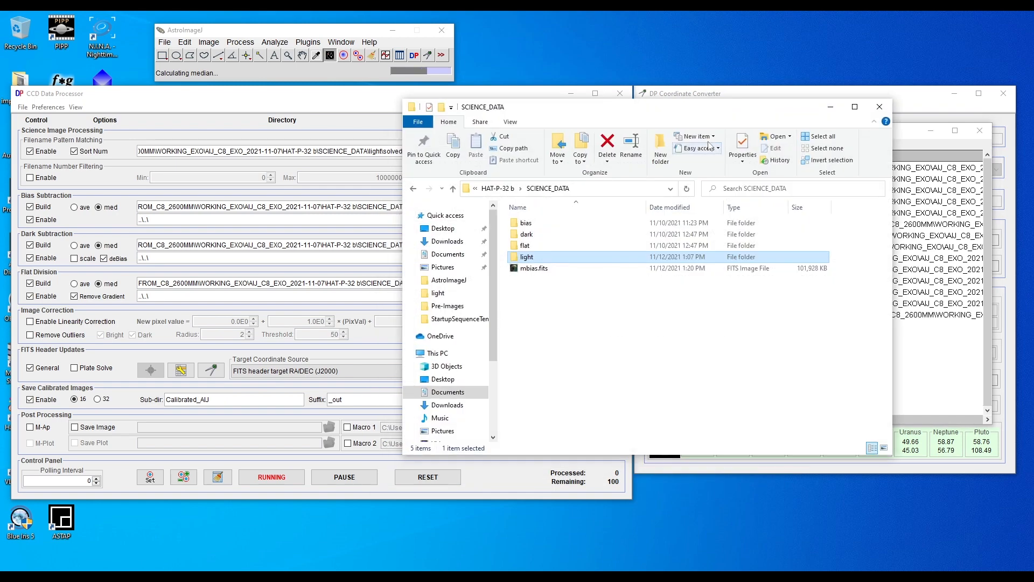
left_click_drag(714, 114, 335, 189)
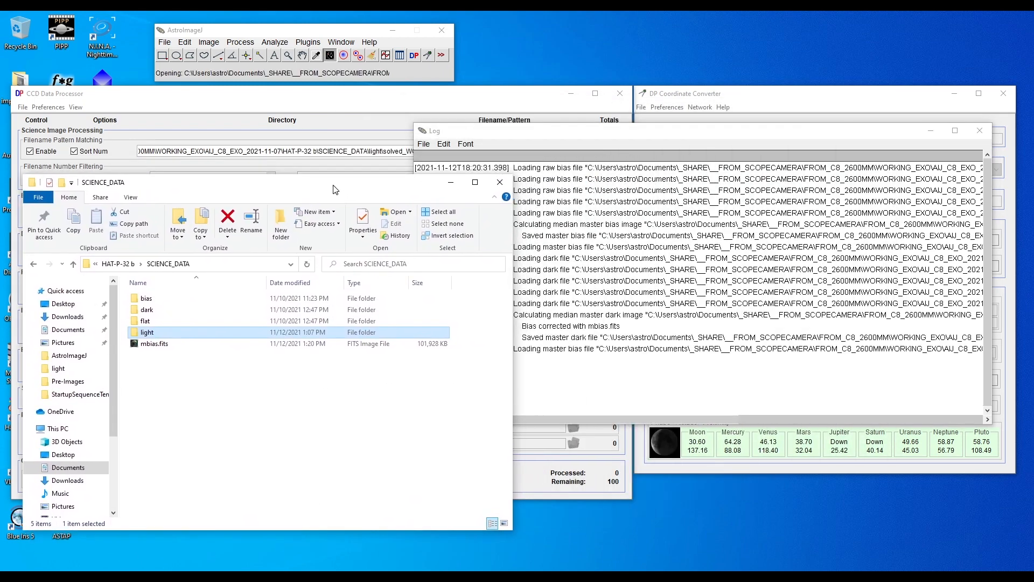
left_click_drag(415, 149, 525, 151)
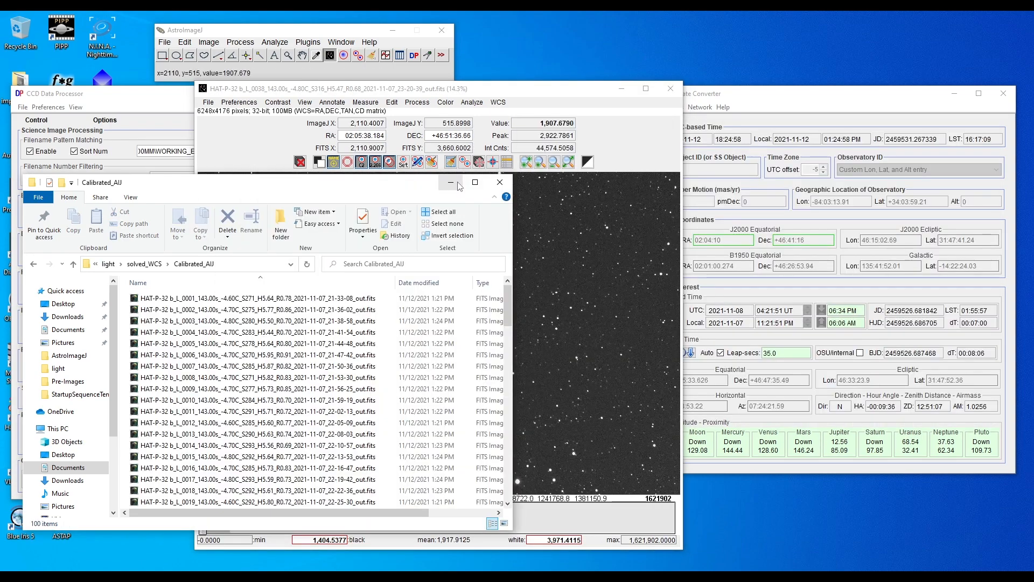
Step: Minimize the Calibrated_AIJ folder window and close the calibrated image and the CCD Data Processor
left_click(460, 185)
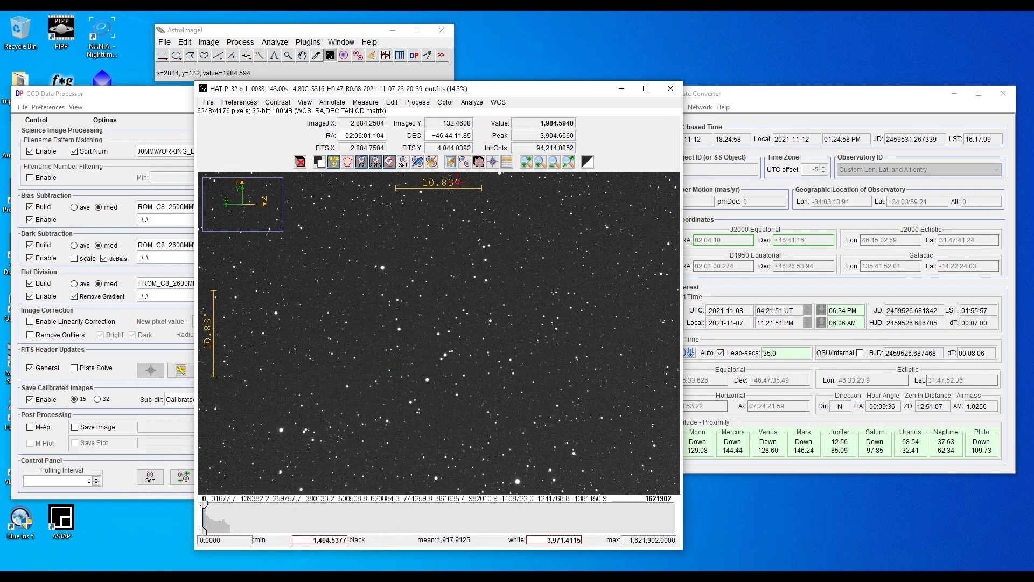
left_click(670, 90)
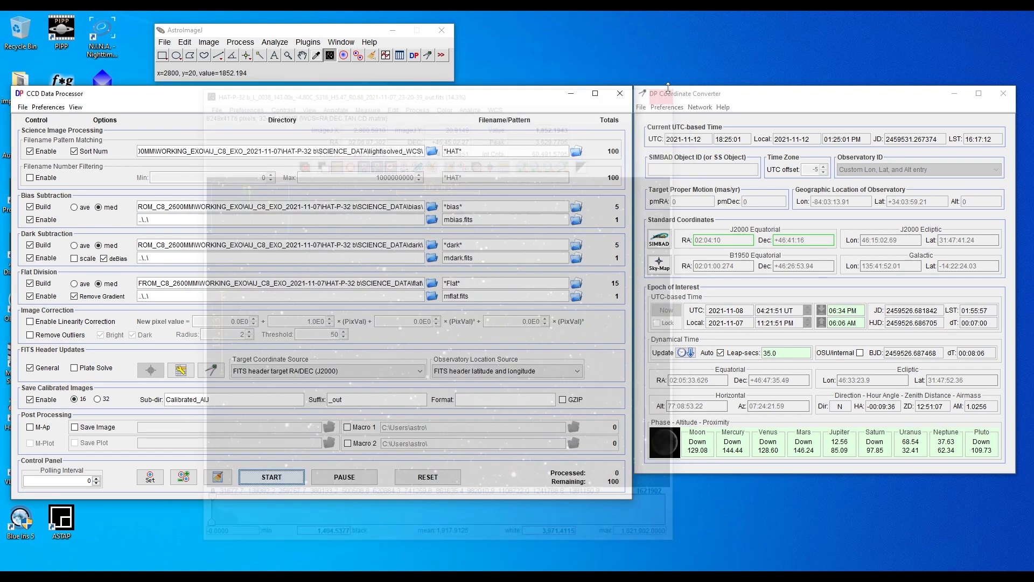
left_click(620, 93)
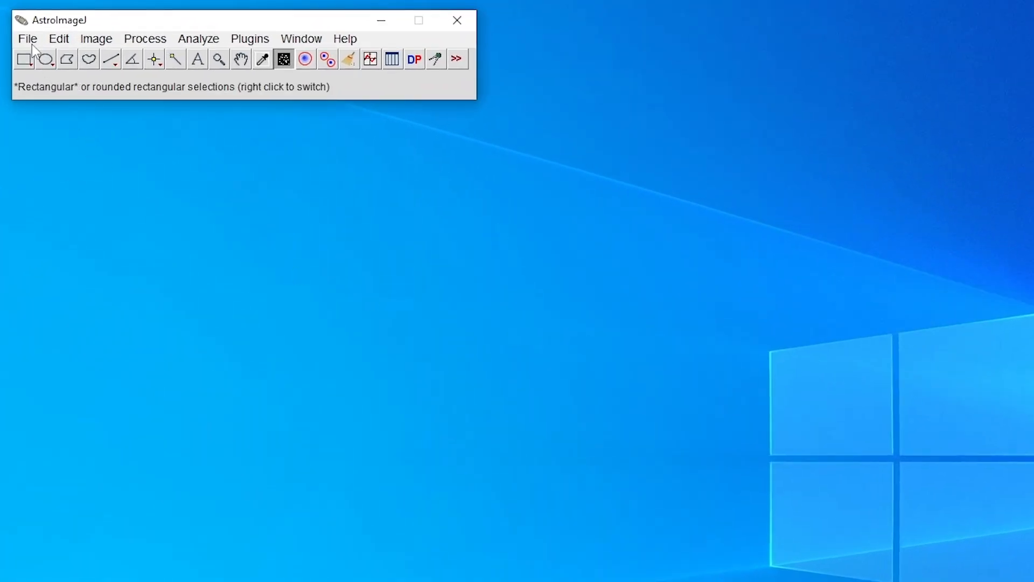
Step: Import the 100 calibrated frames from Calibrated_AIJ as a numerically sorted virtual stack at 100% scale
left_click(164, 42)
mouse_move(62, 164)
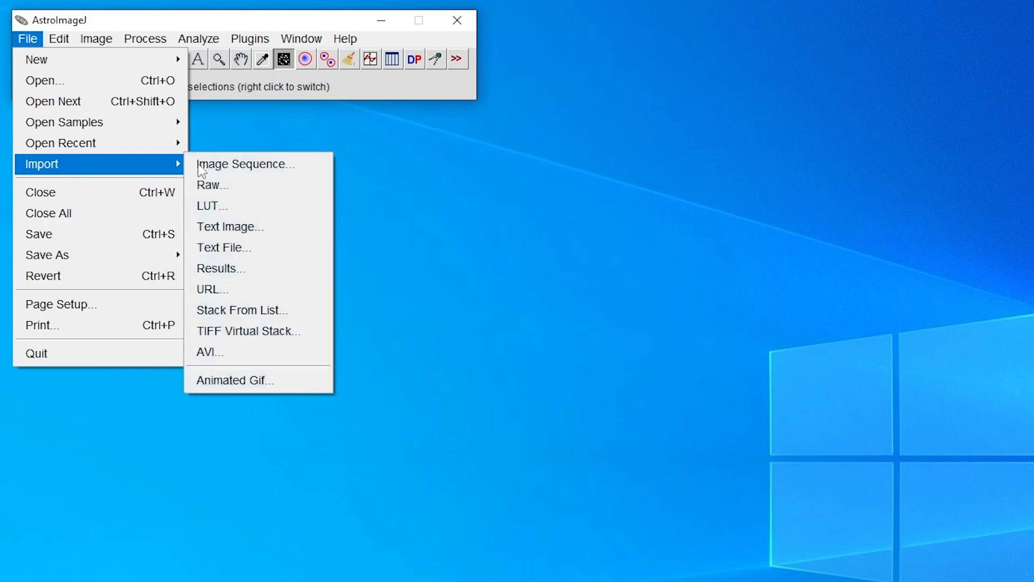
left_click(242, 164)
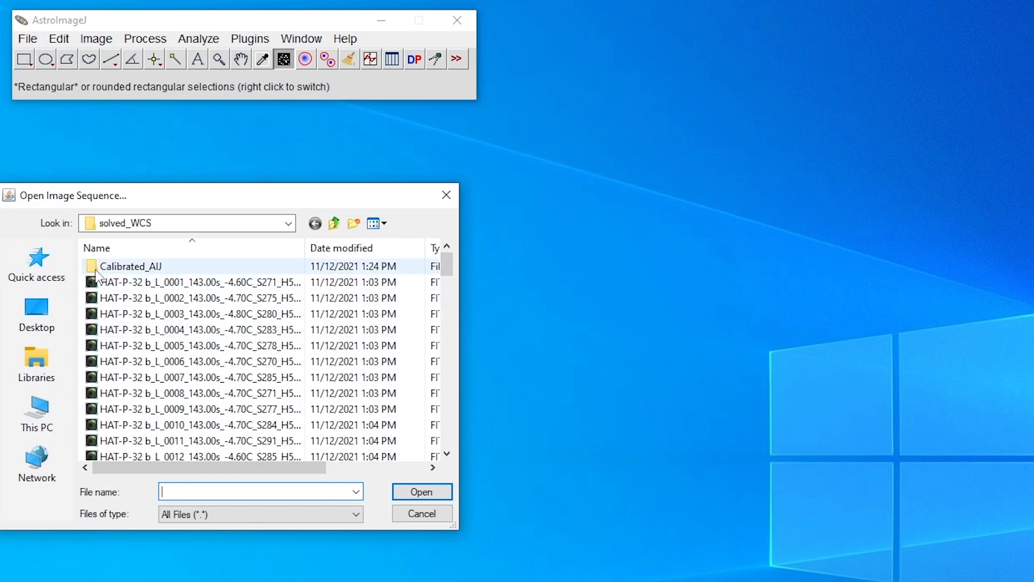
double_click(96, 270)
left_click(108, 266)
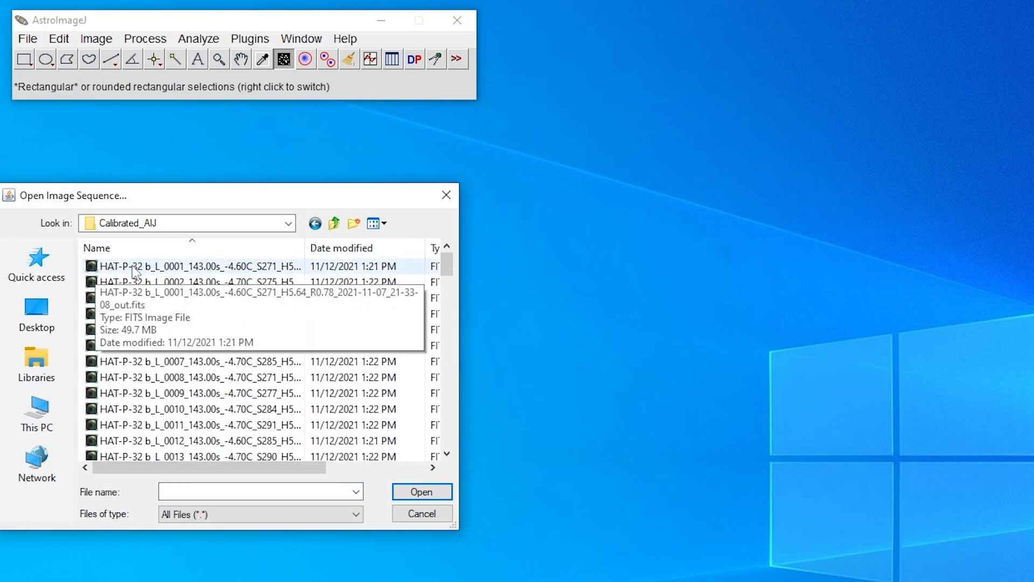
left_click(445, 494)
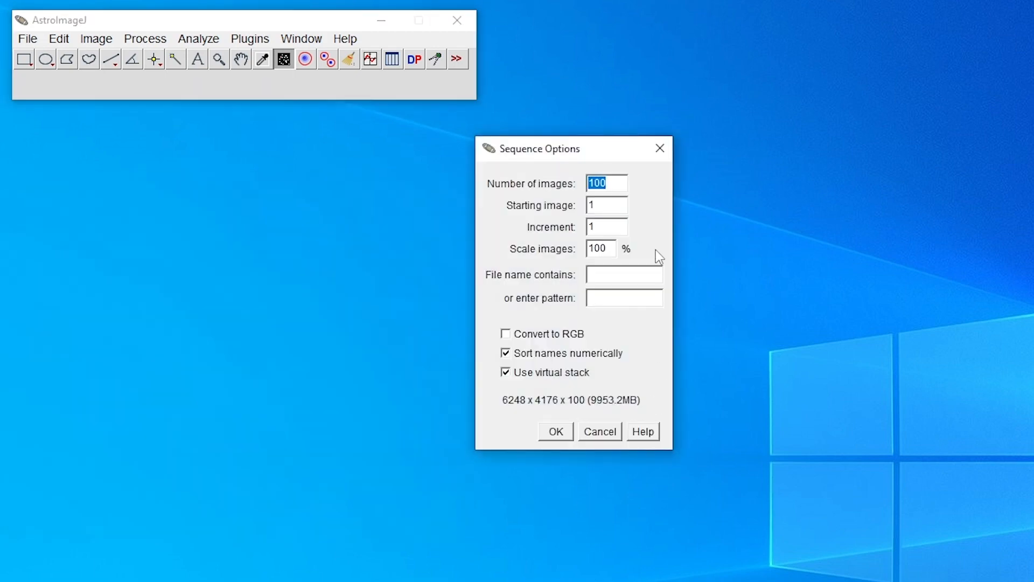
left_click(556, 431)
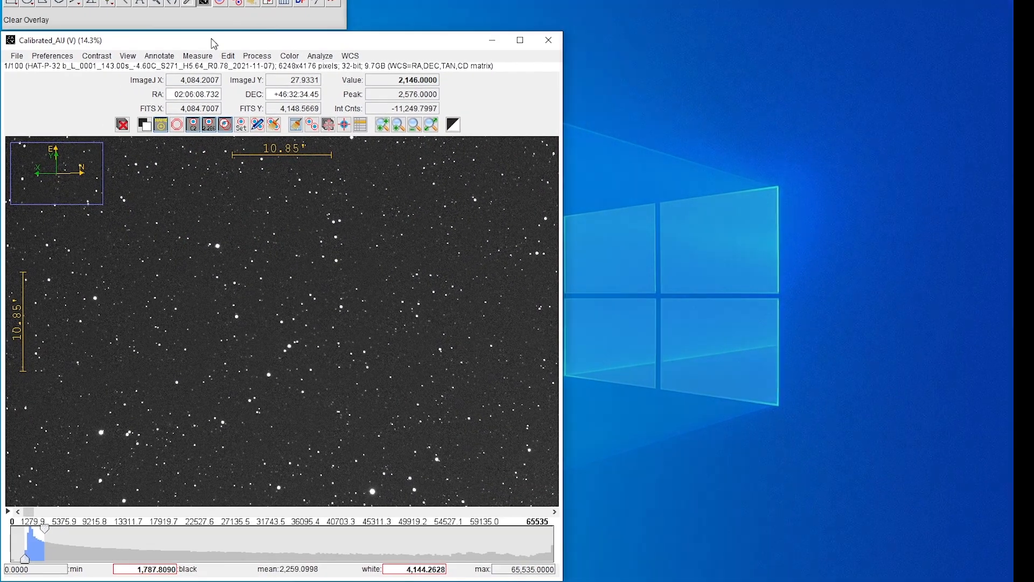
scroll(321, 339, "up", 2)
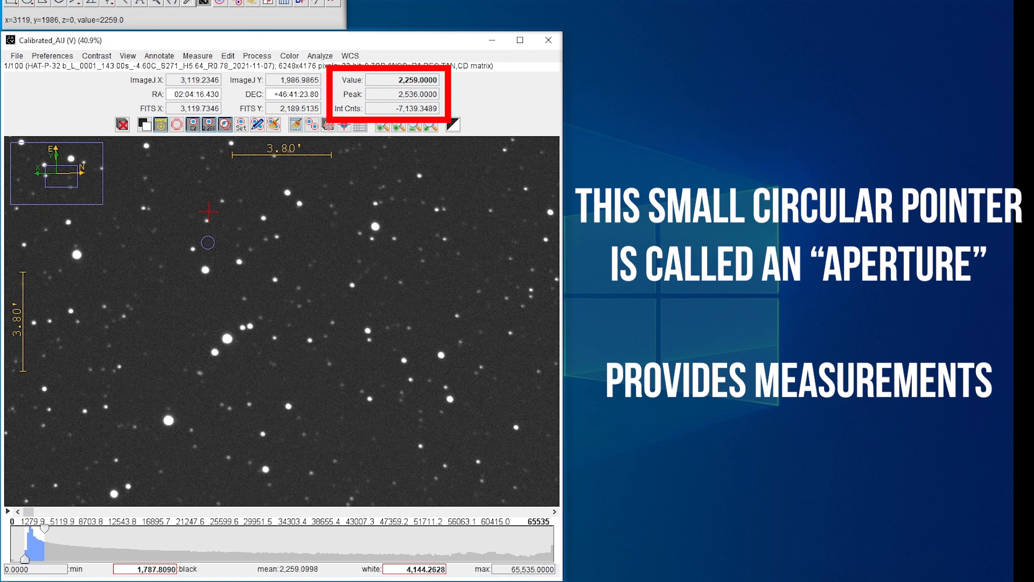
Step: Enable the aperture's additional background rings and inspect the peak and integrated counts of a bright star in the first slice
left_click(178, 125)
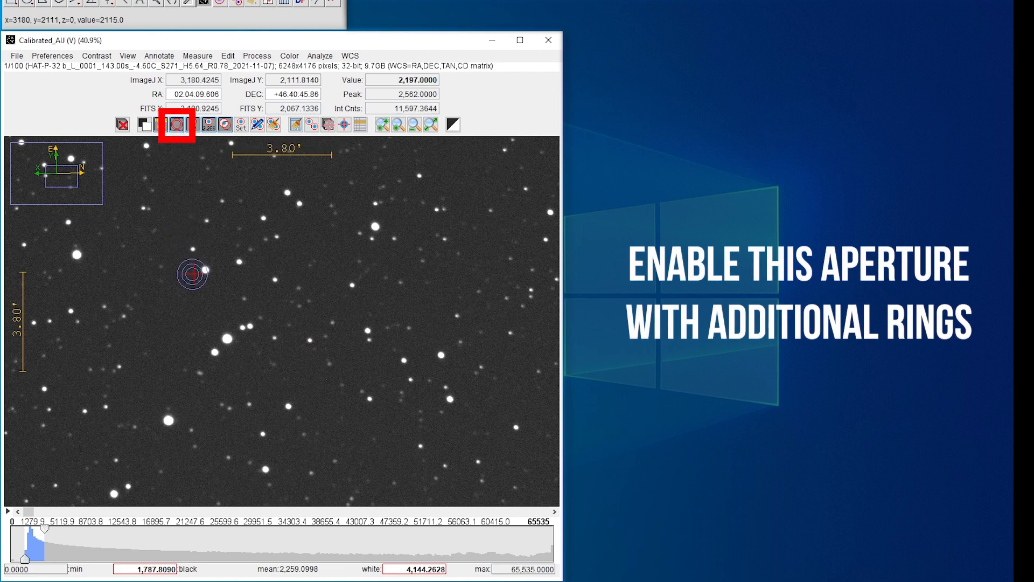
scroll(205, 269, "up", 5)
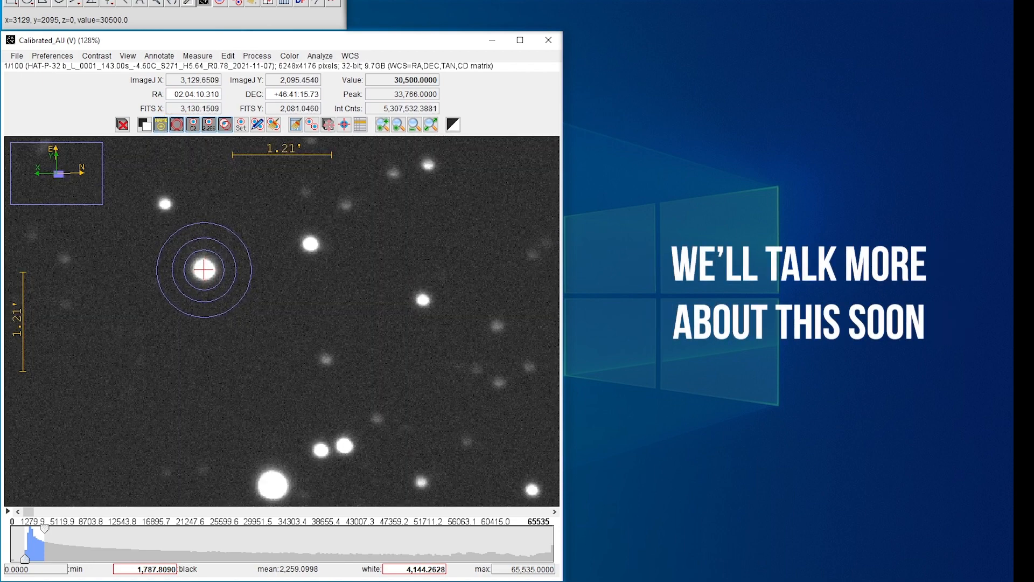
scroll(201, 266, "down", 1)
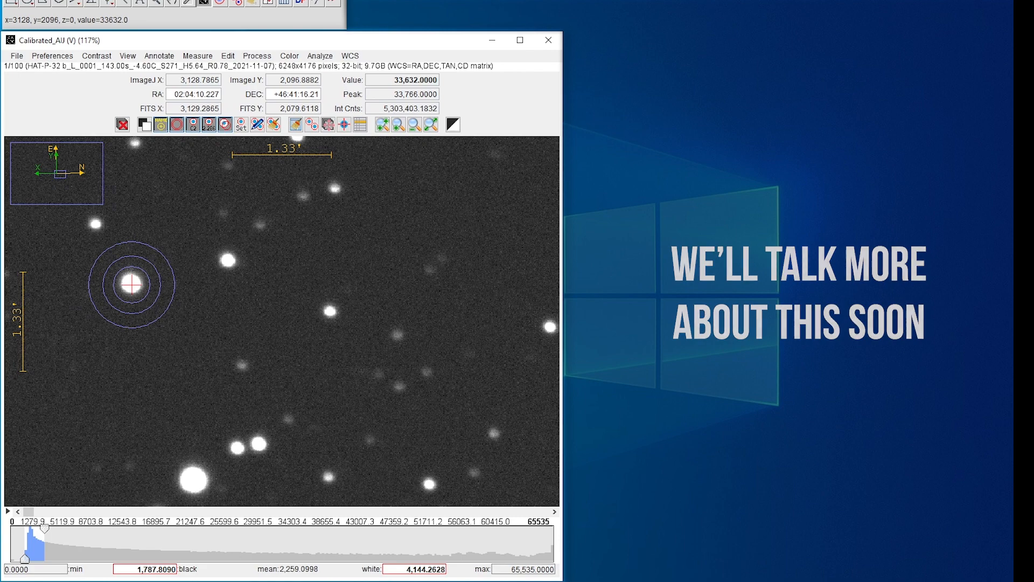
scroll(131, 284, "up", 2)
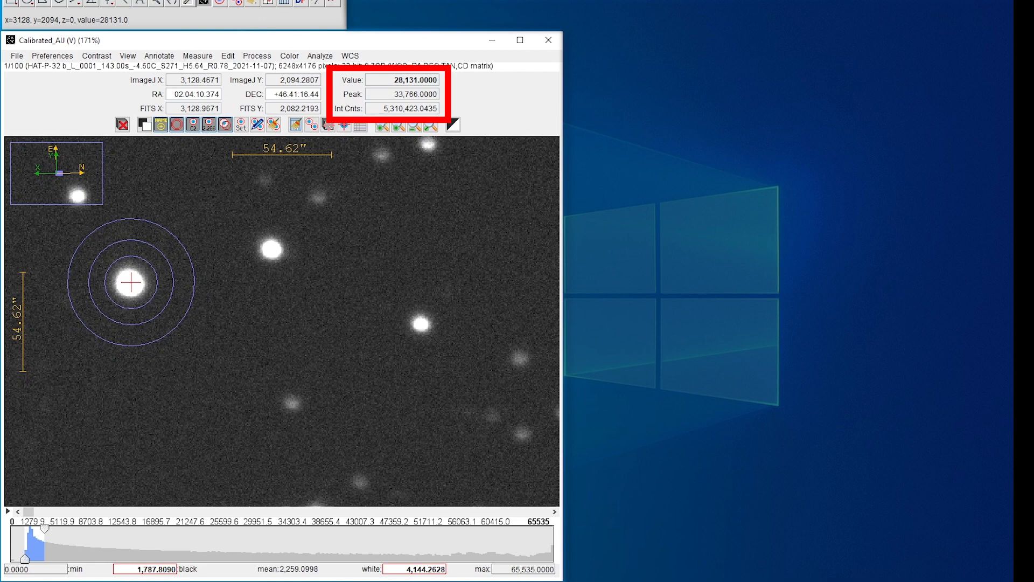
scroll(131, 282, "down", 5)
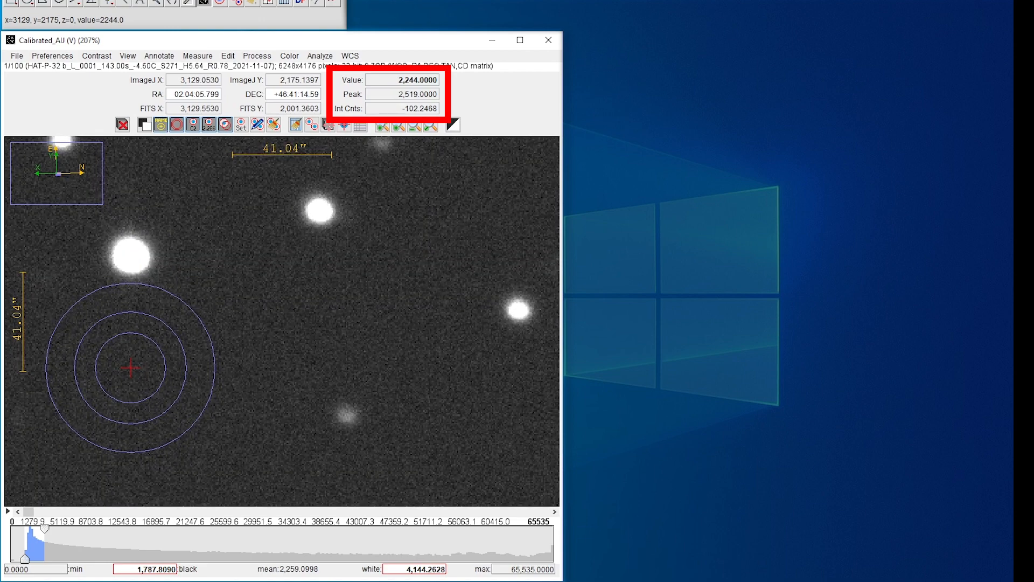
scroll(132, 368, "down", 2)
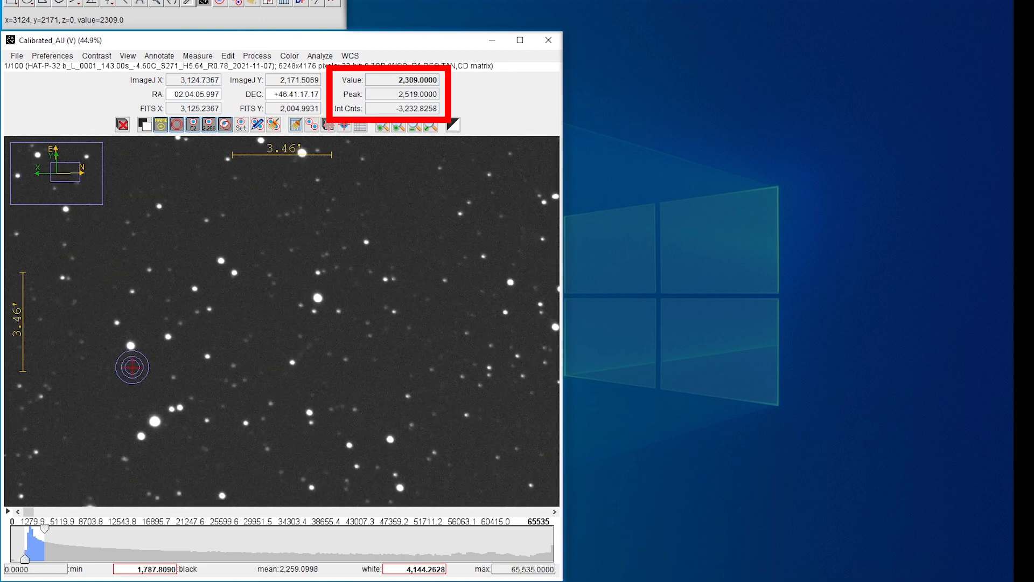
scroll(307, 330, "down", 3)
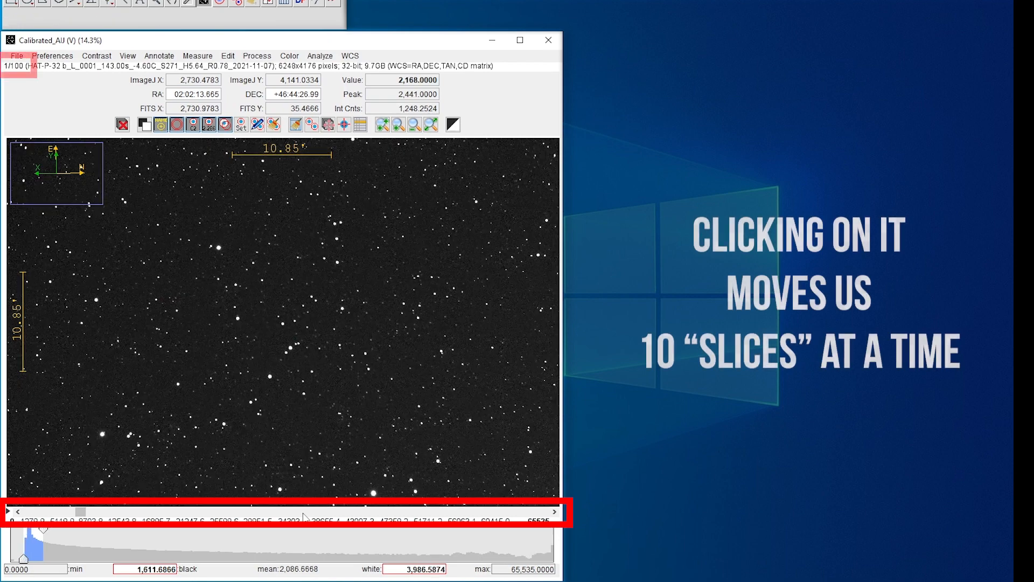
Step: Advance through the calibrated stack ten slices at a time from slice 1 to slice 51
left_click(304, 512)
left_click(304, 512)
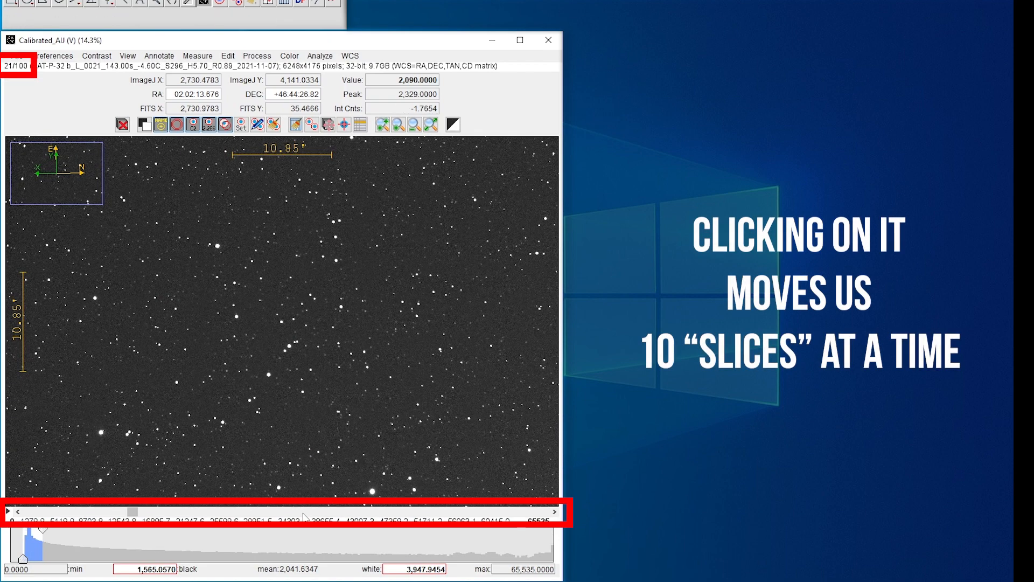
left_click(303, 511)
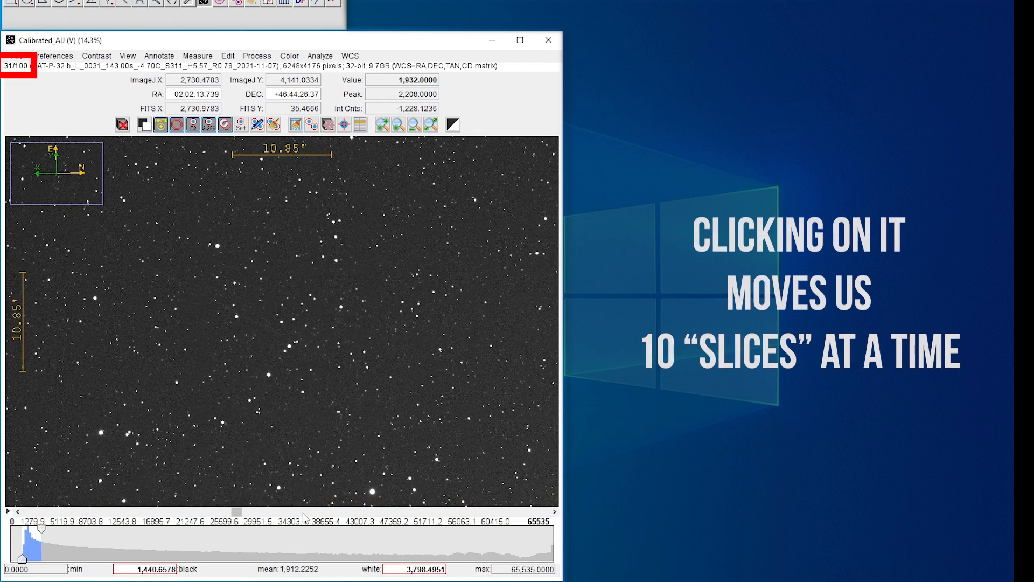
left_click(303, 512)
left_click(304, 512)
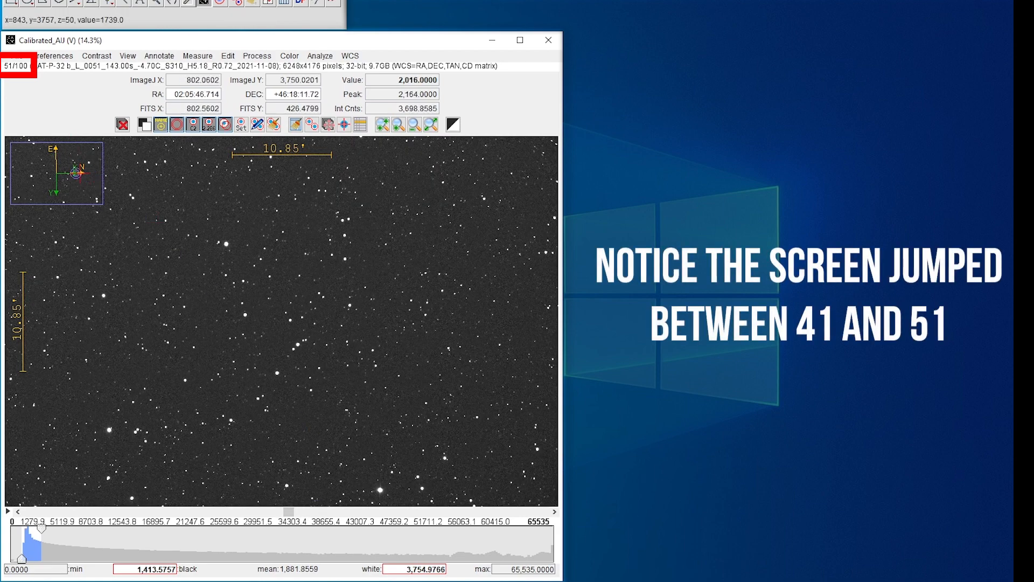
Step: Switch back and forth between slices 41 and 51 to compare the X-Y axis orientation, ending on slice 41
left_click(226, 512)
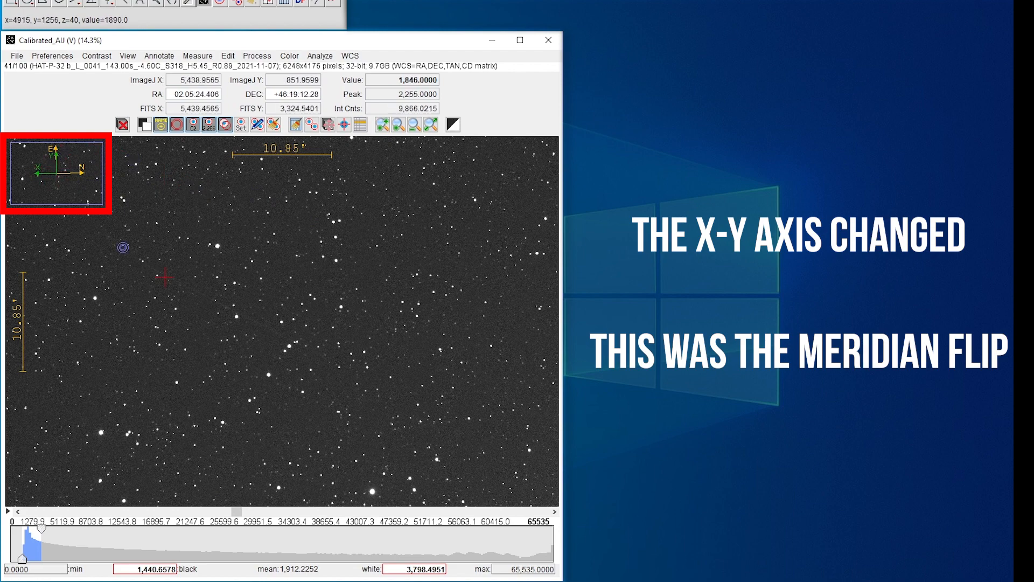
left_click(314, 511)
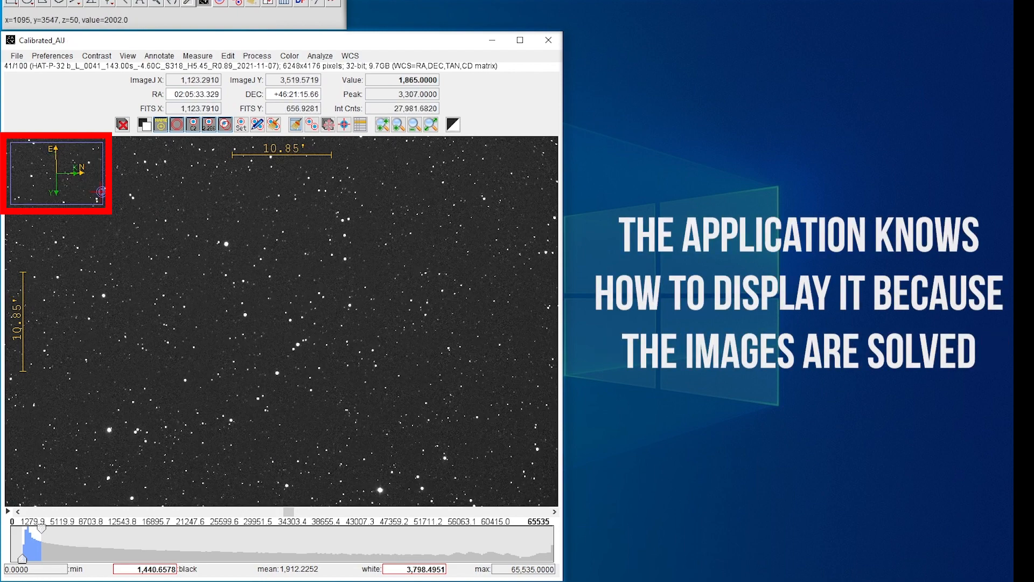
left_click(233, 512)
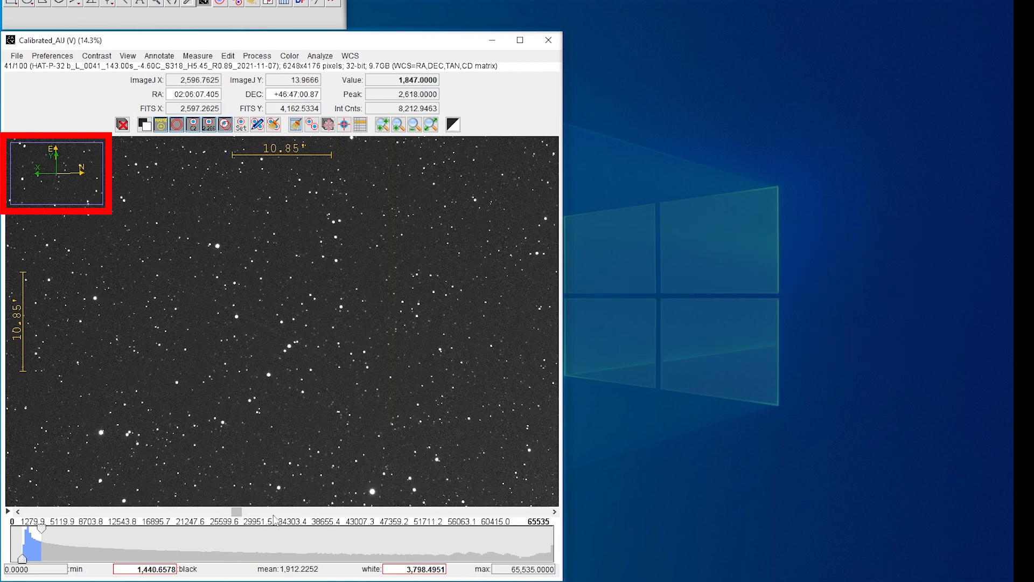
left_click(317, 512)
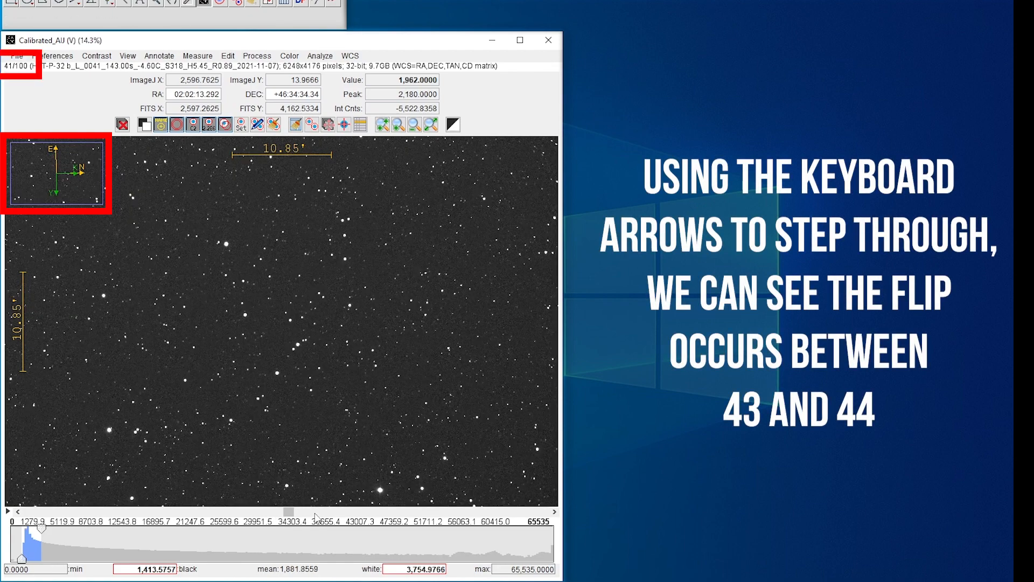
left_click(260, 512)
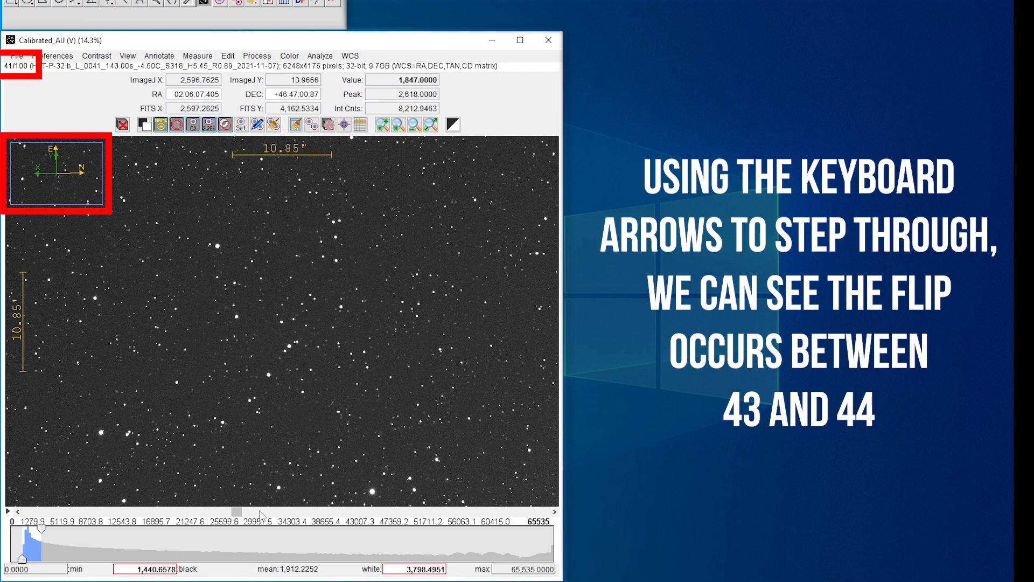
Step: Step one slice at a time from 41 to 44 and back to 43 to locate the meridian flip
key("Right")
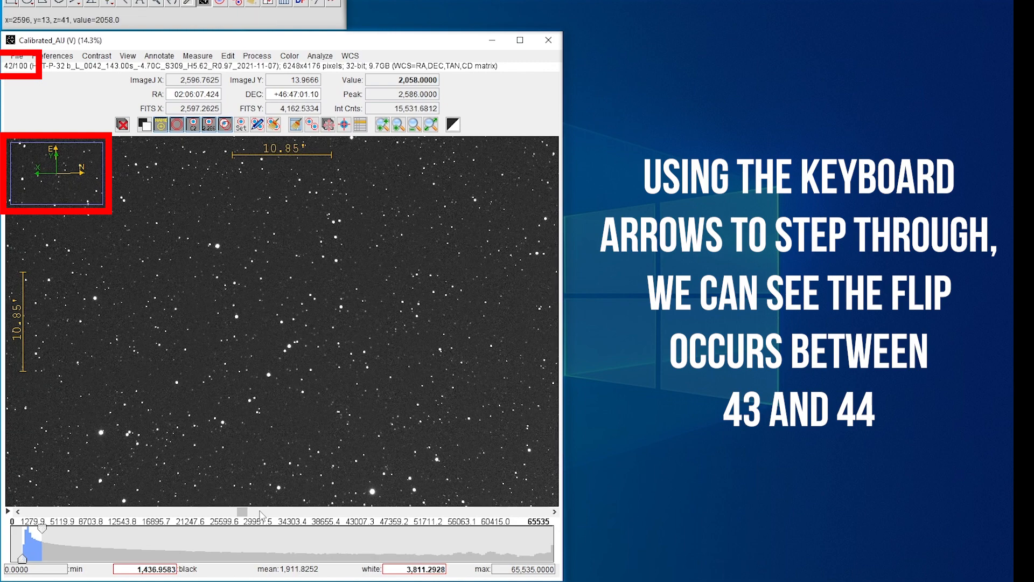
key("Right")
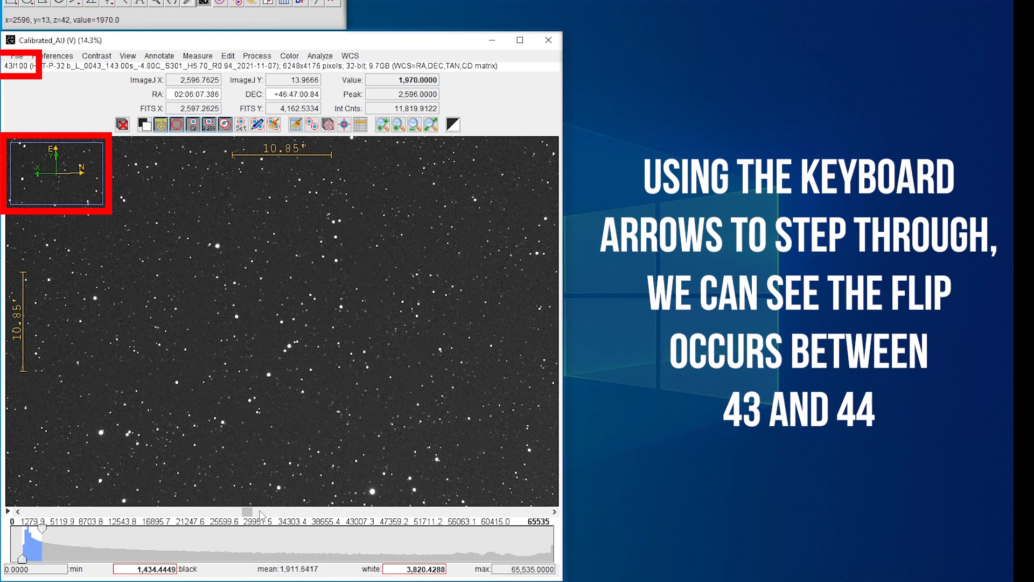
key("Right")
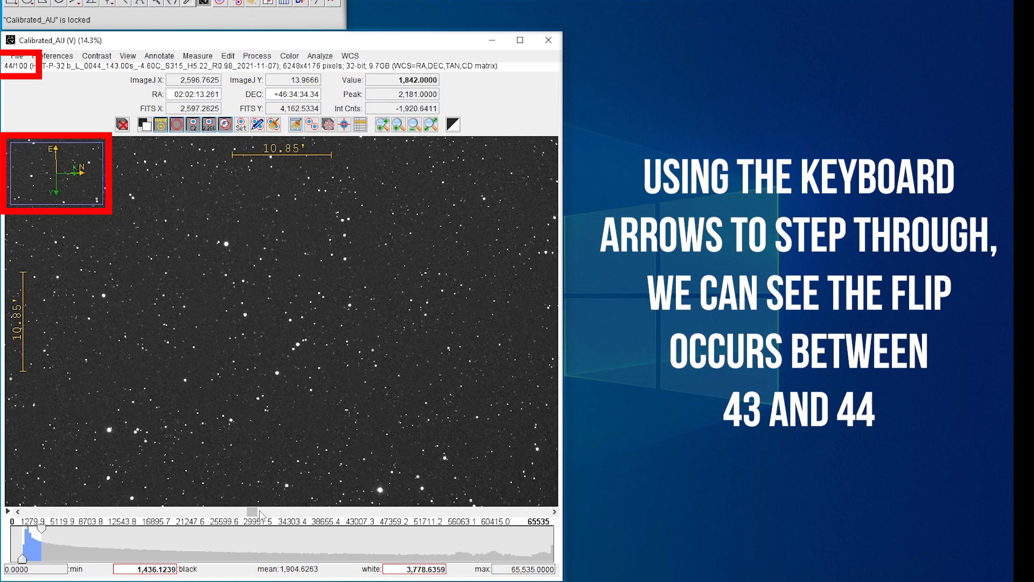
key("Left")
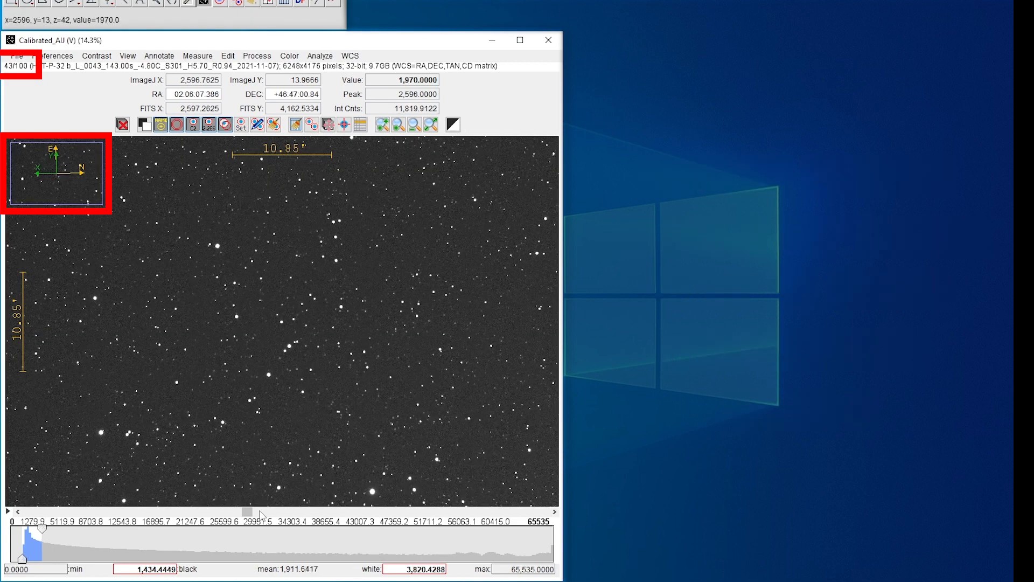
key("Right")
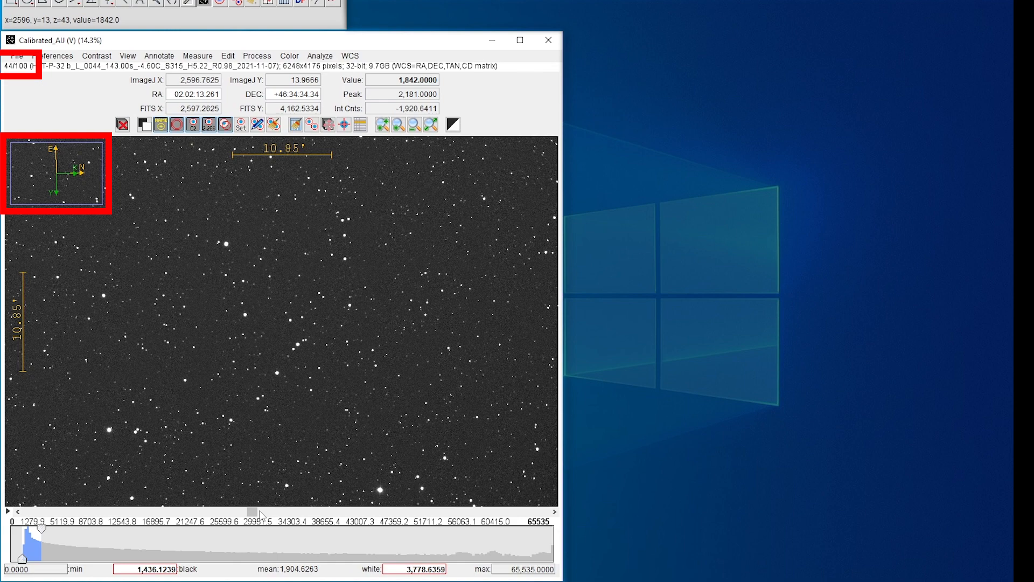
key("Left")
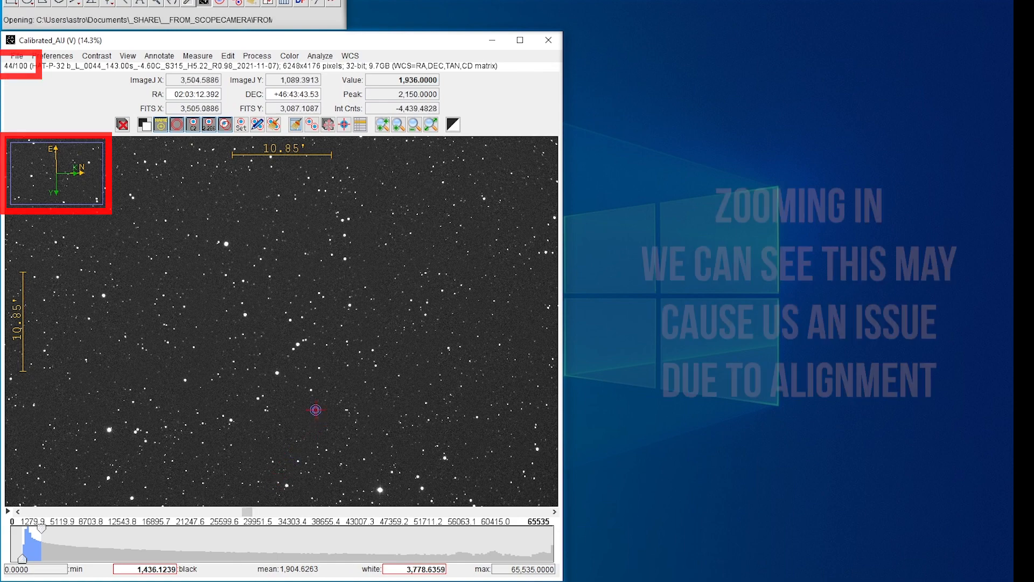
Step: Compare the bright star's position between slices 43 and 44 at close range to check the image alignment
scroll(276, 330, "up", 2)
scroll(276, 329, "up", 4)
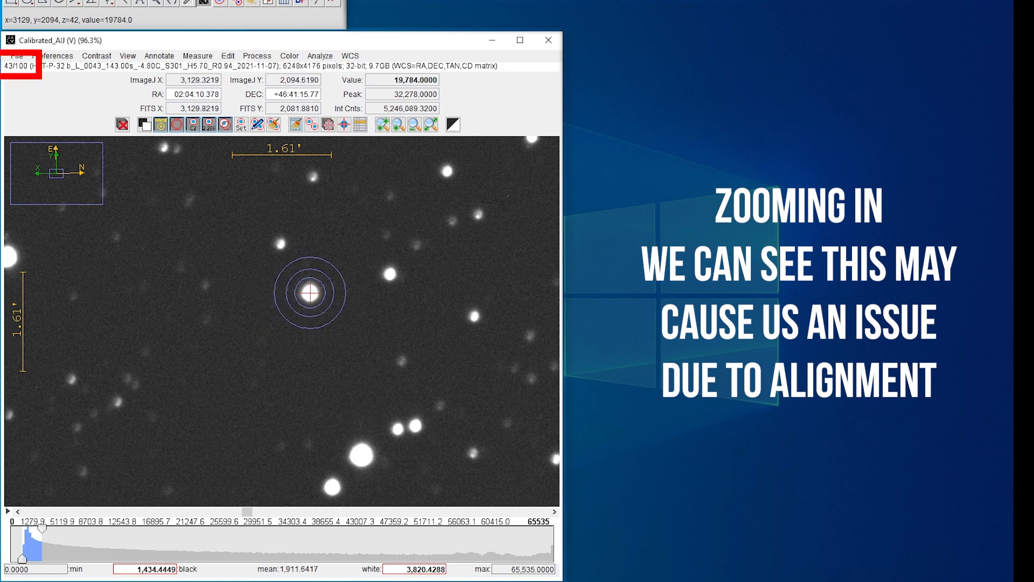
key("Right")
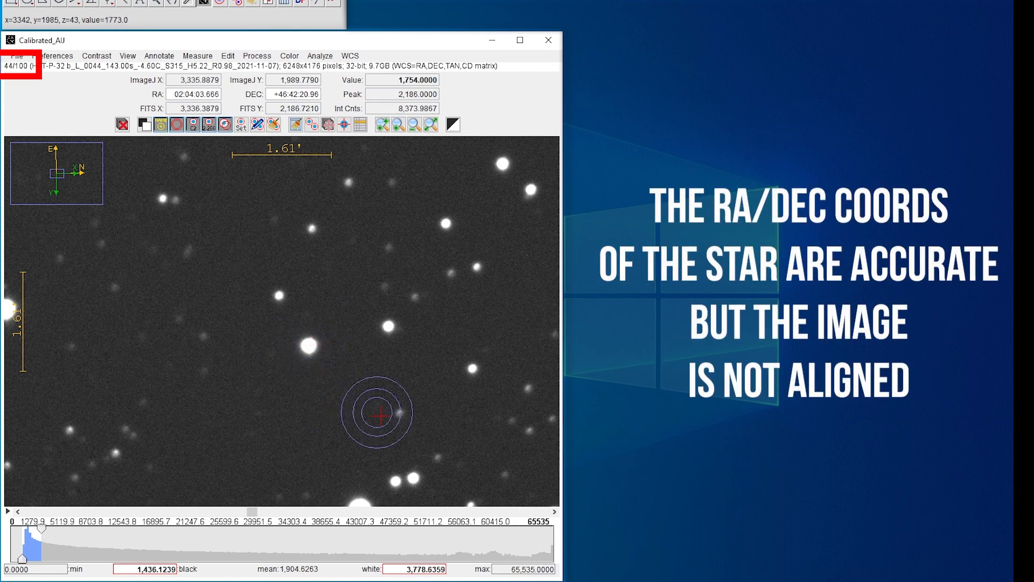
Step: Return to the start of the stack and align slices 1 to 100 using only WCS headers, restricted to whole pixels
left_click_drag(251, 511, 35, 516)
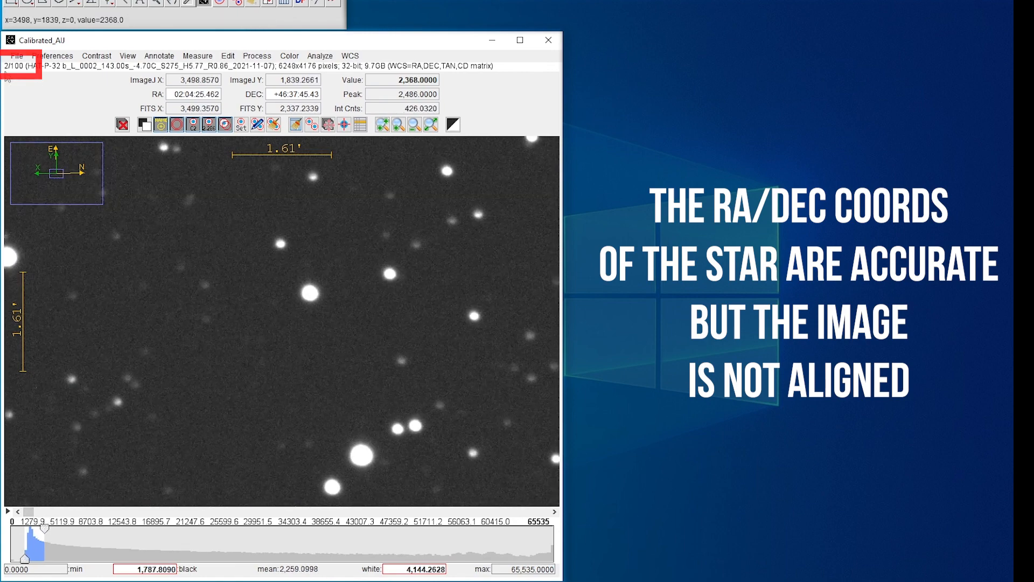
scroll(376, 352, "down", 2)
scroll(375, 356, "down", 1)
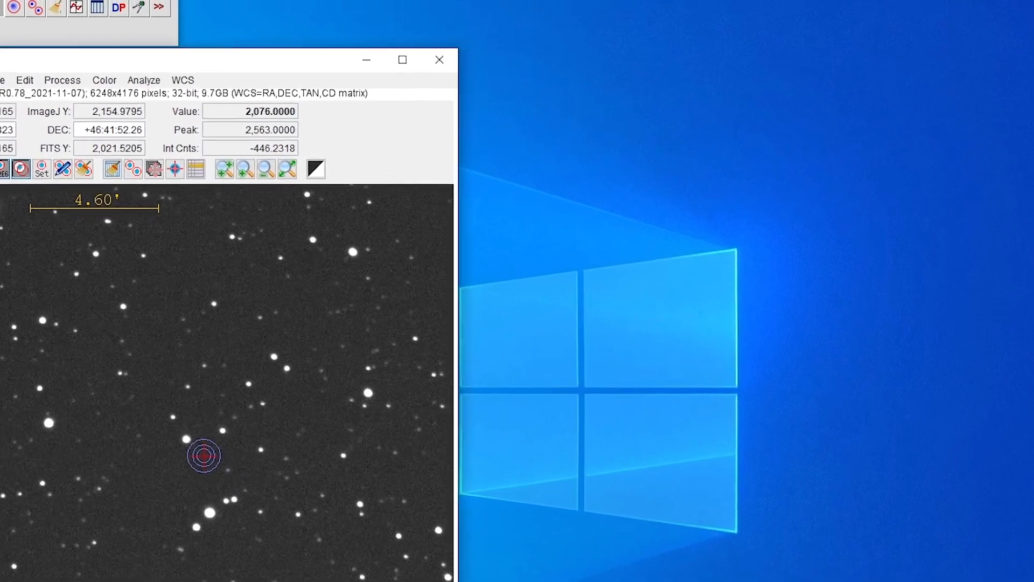
left_click(61, 82)
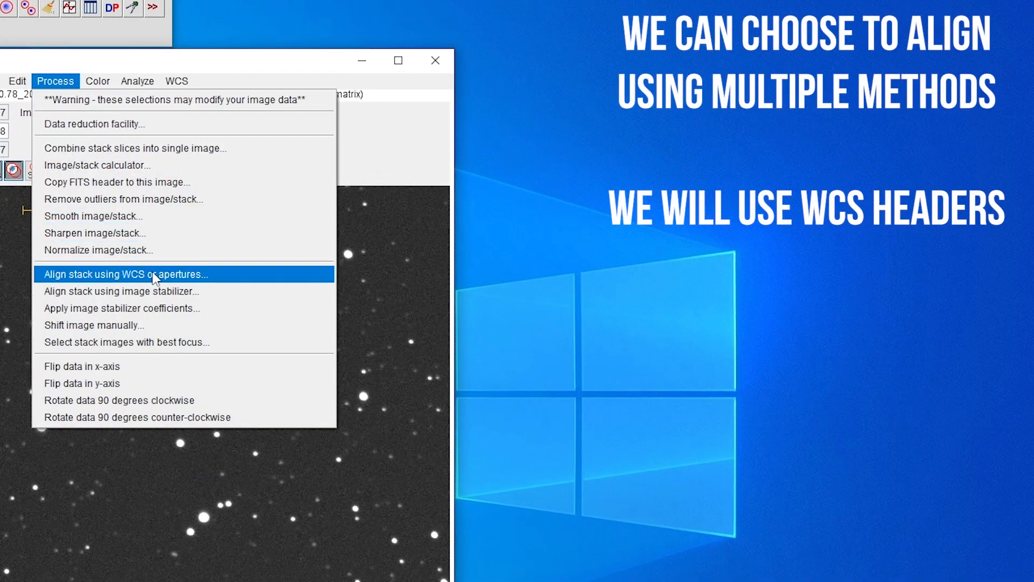
left_click(180, 274)
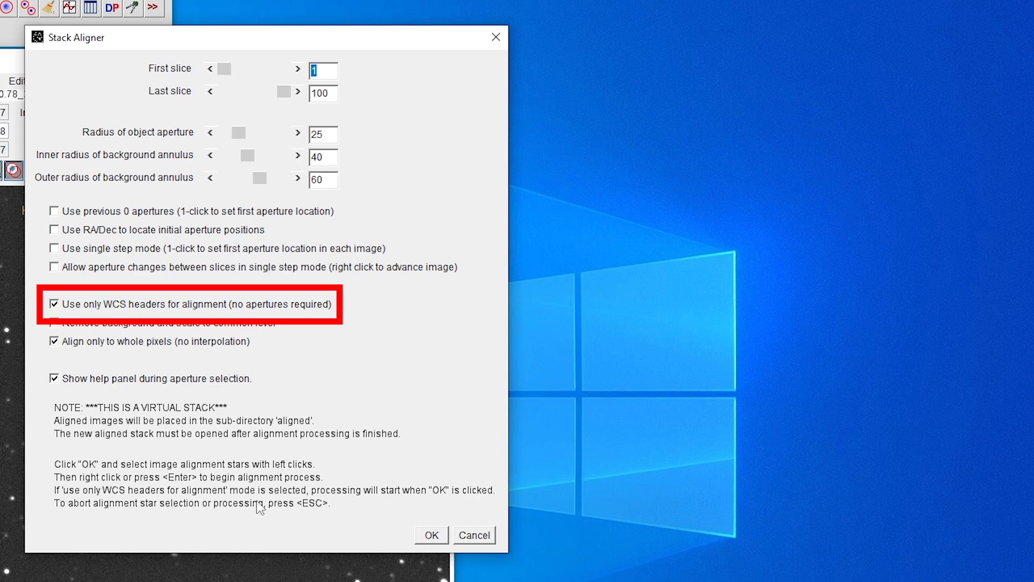
left_click(432, 535)
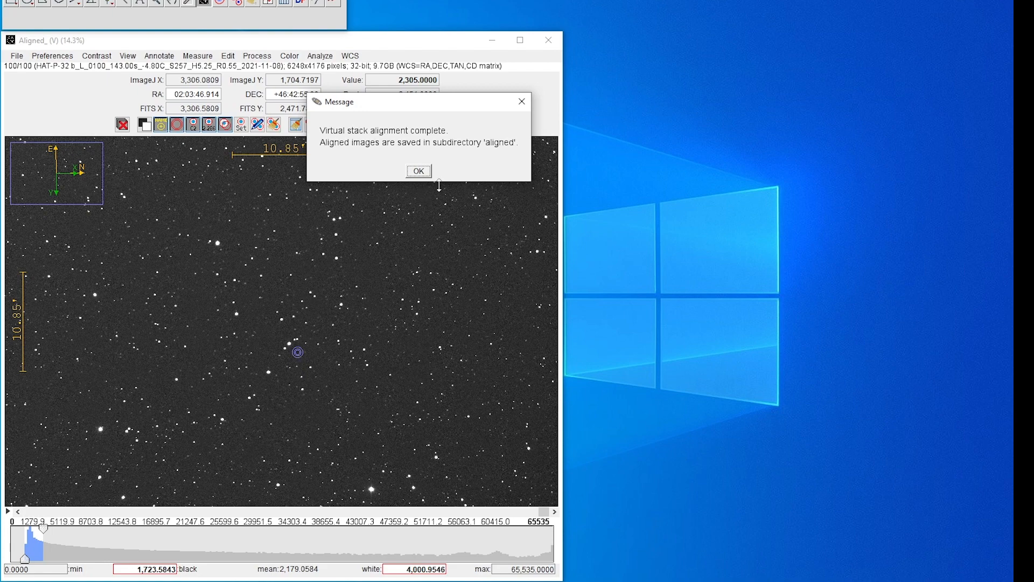
left_click(419, 170)
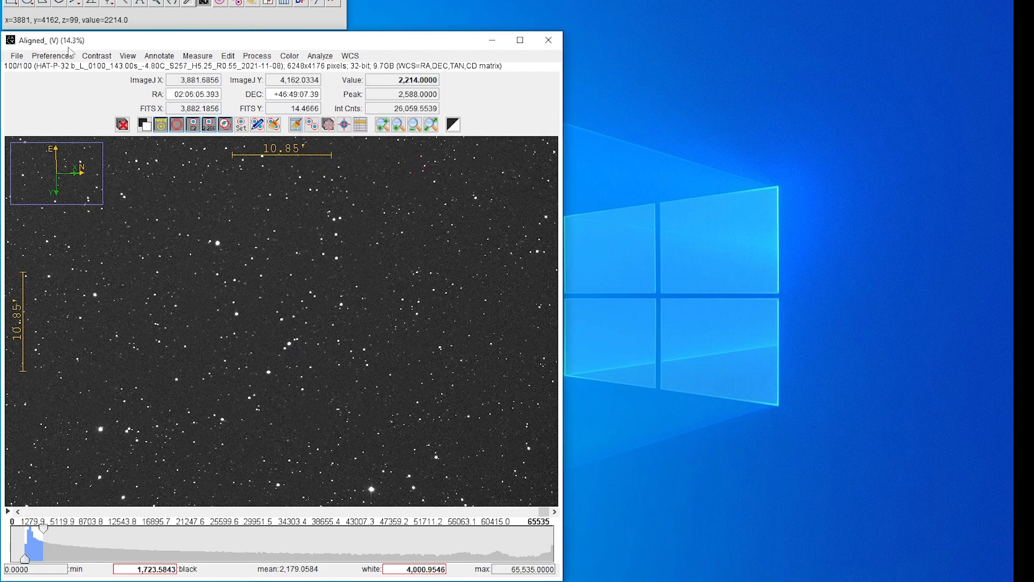
Step: Close the current stack and import the image sequence from the aligned subfolder as a virtual stack, starting from frame 0001
left_click(547, 42)
left_click(12, 0)
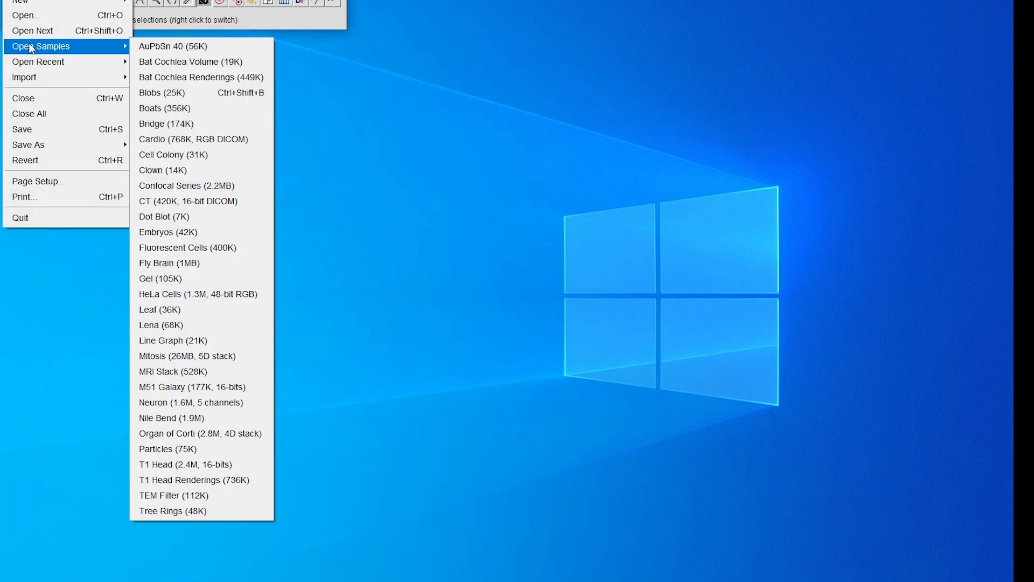
mouse_move(54, 77)
left_click(195, 79)
double_click(84, 154)
left_click(92, 155)
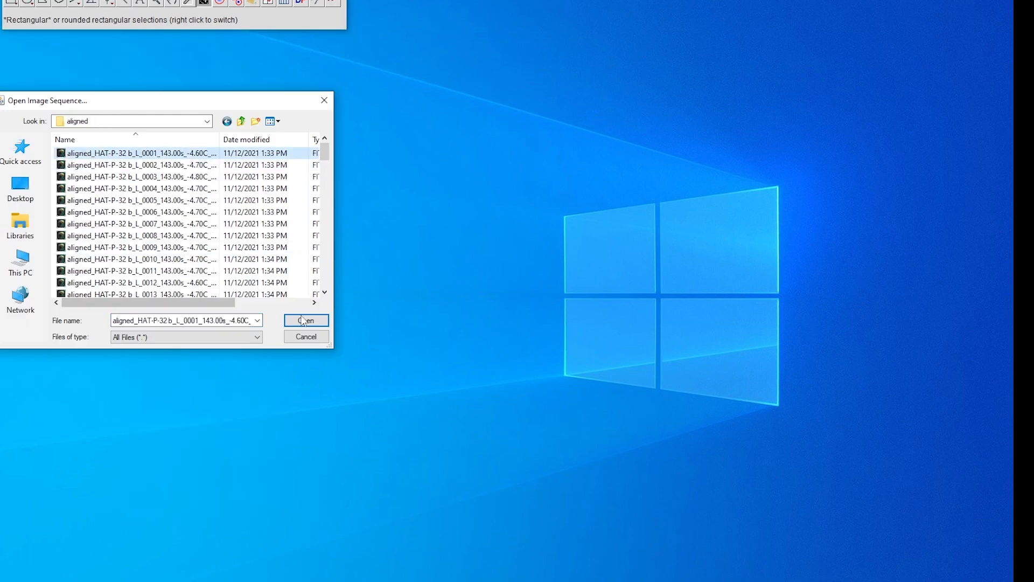
left_click(306, 321)
left_click(405, 275)
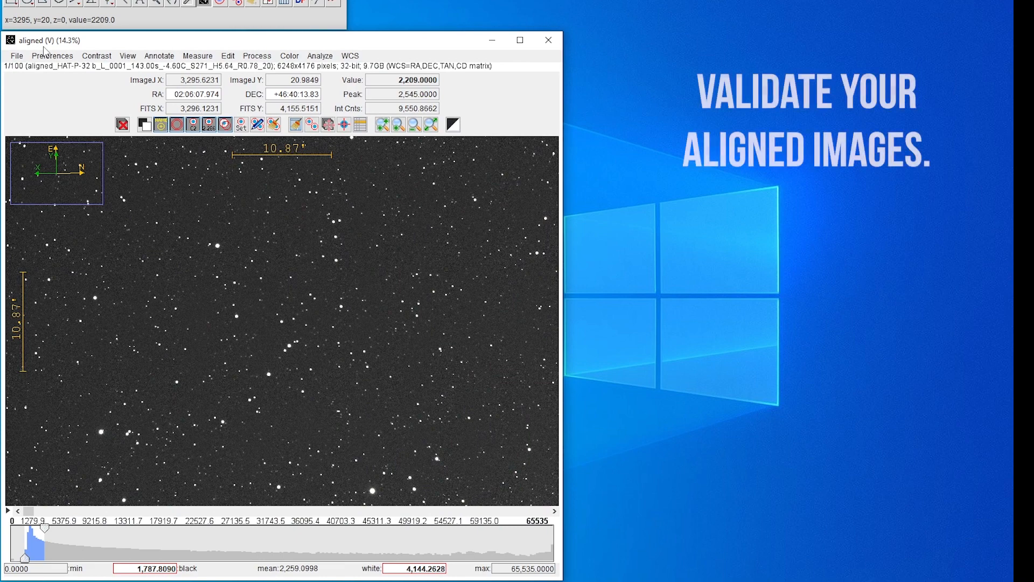
Step: Sample slices through the aligned stack from 1 to 91 to check the star alignment across the meridian flip, and return to slice 1
left_click(409, 511)
left_click(409, 511)
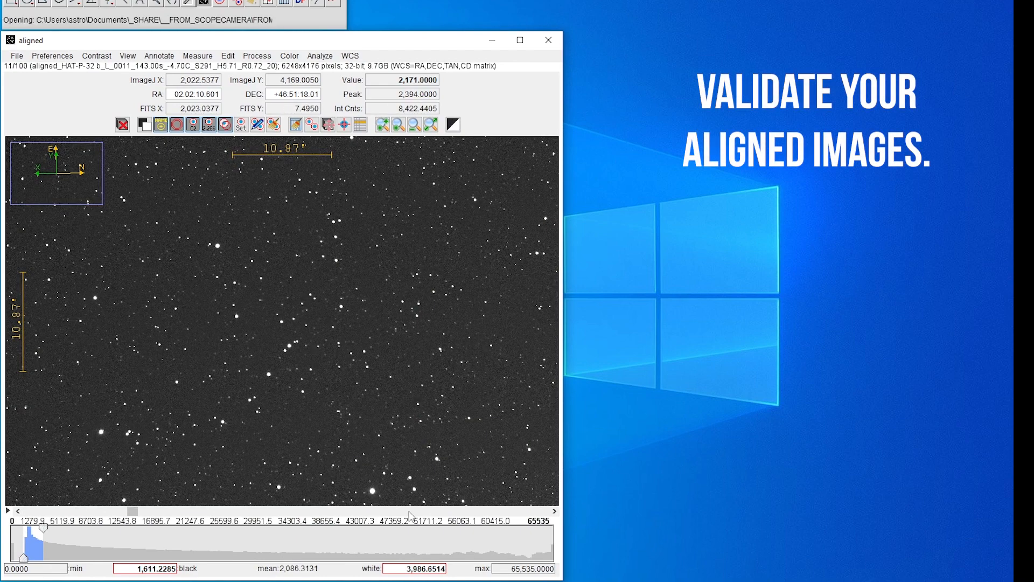
left_click(410, 511)
left_click(409, 511)
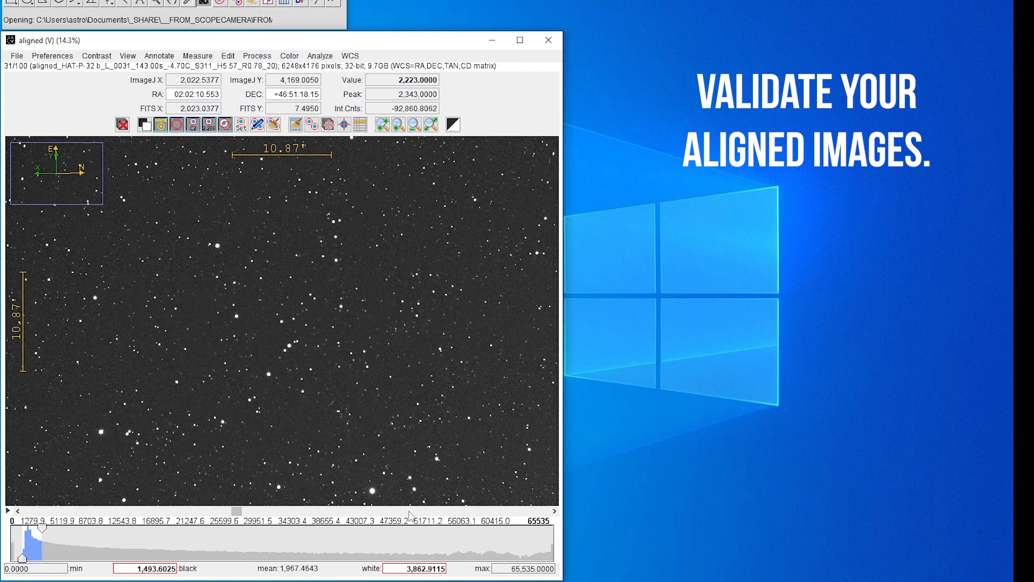
left_click(409, 511)
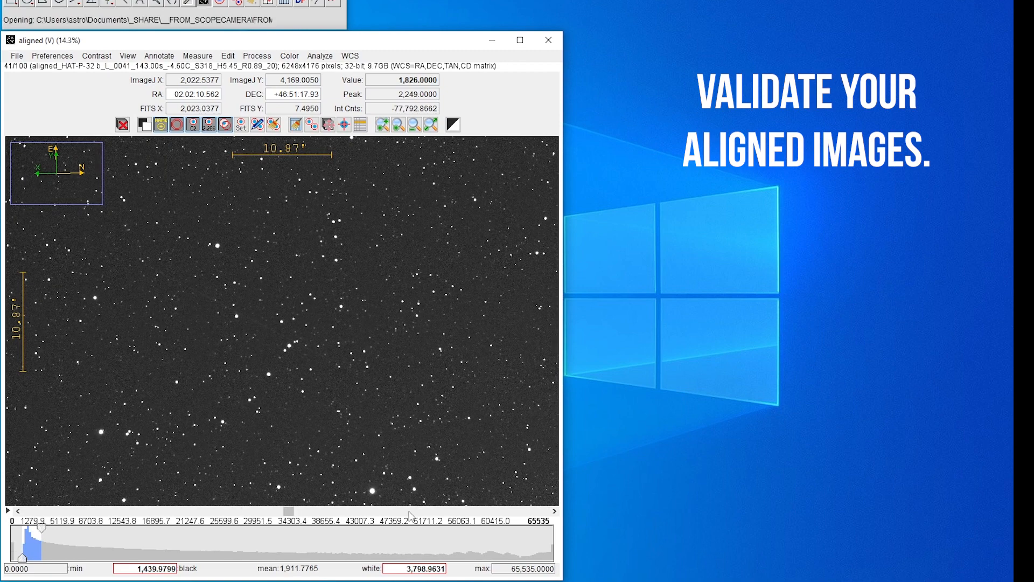
left_click(409, 511)
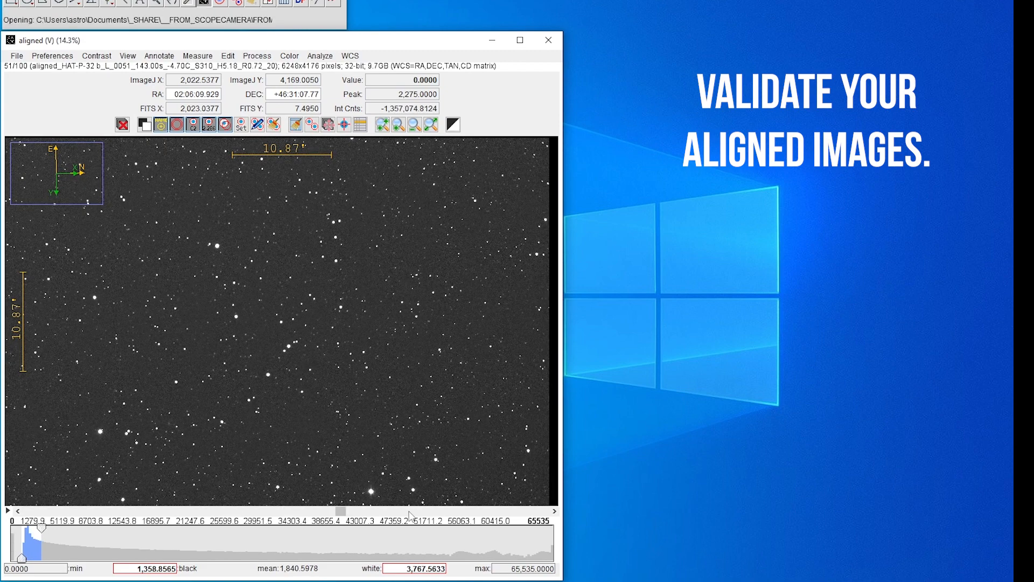
left_click(458, 511)
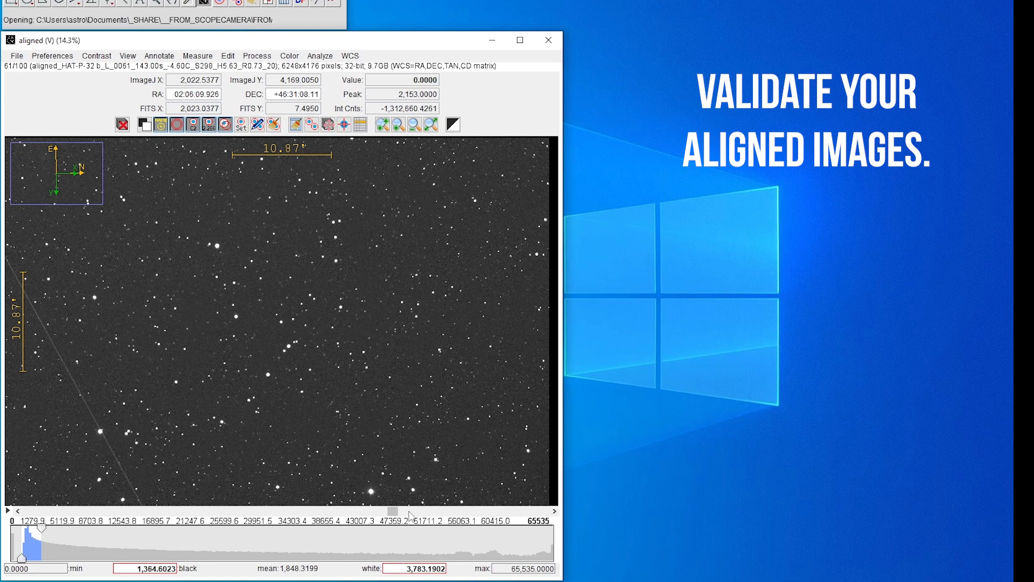
left_click(461, 512)
left_click(492, 511)
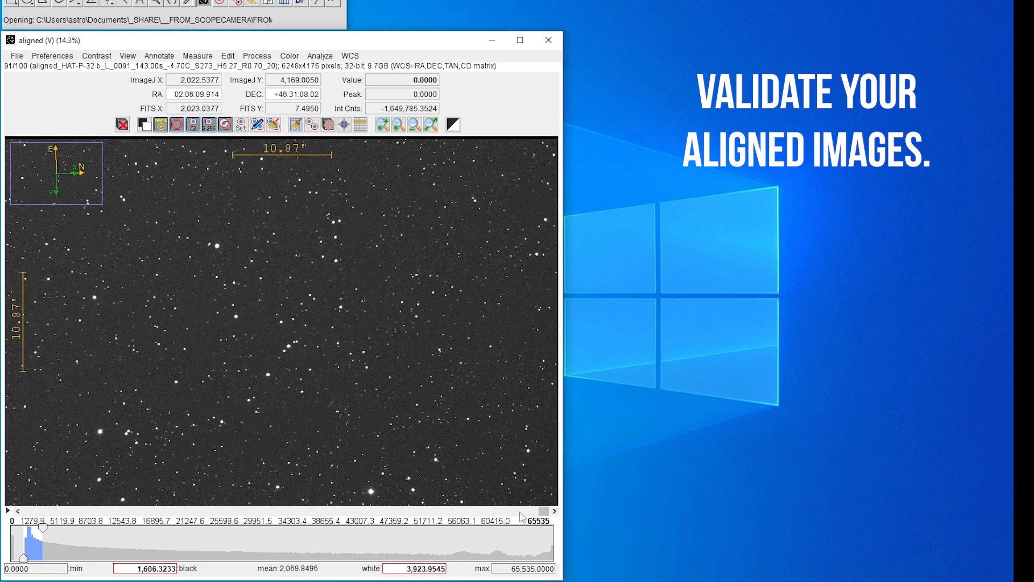
left_click_drag(544, 511, 29, 510)
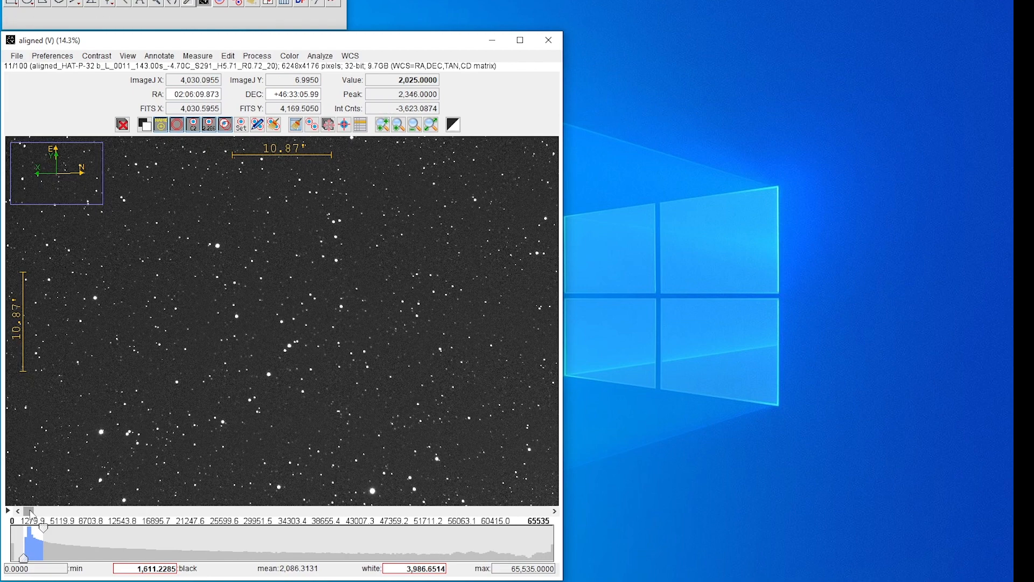
left_click(44, 511)
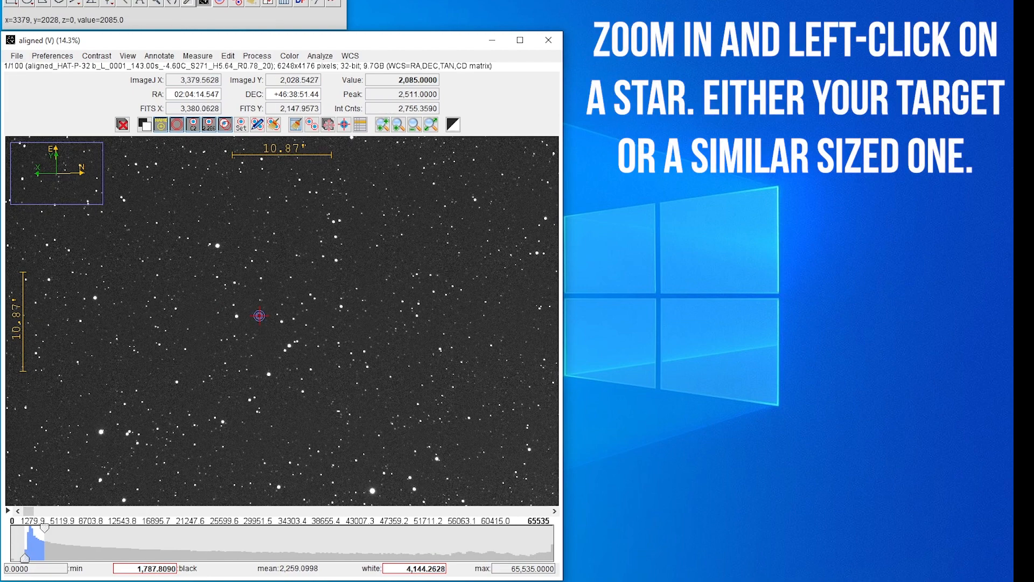
Step: Zoom in on the first slice and plot the seeing profile of the bright star
scroll(215, 255, "up", 4)
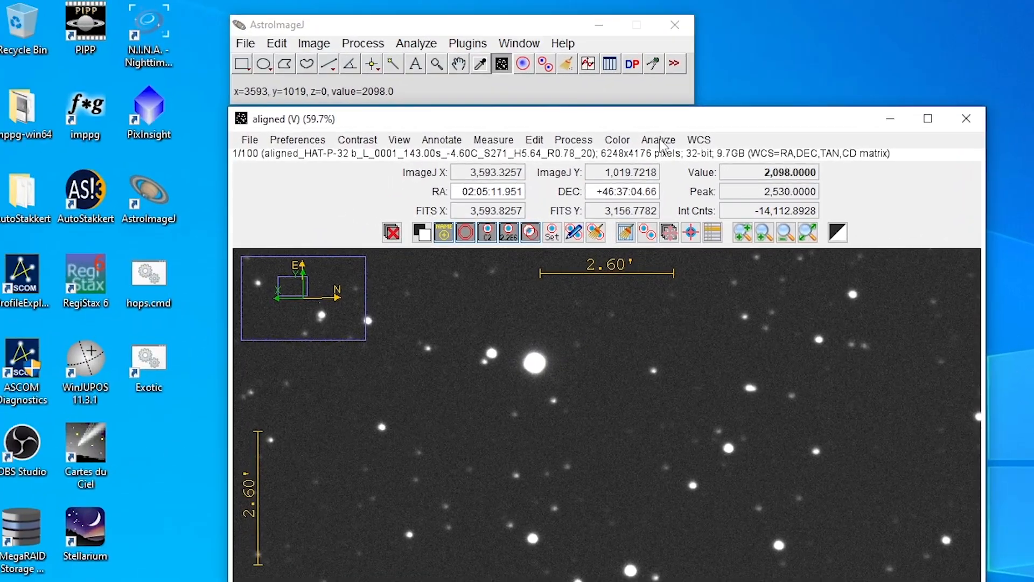
left_click(320, 56)
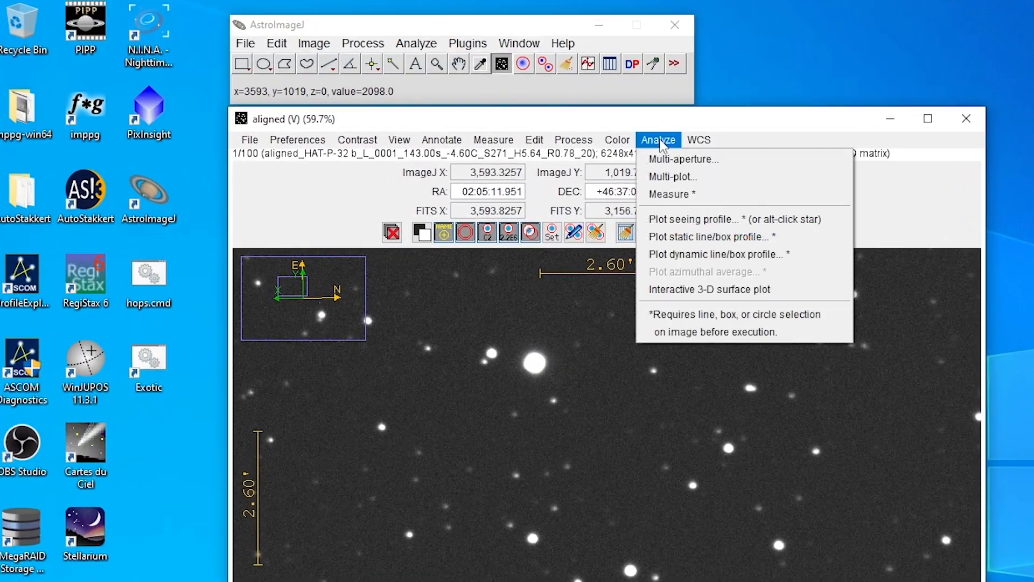
left_click(691, 219)
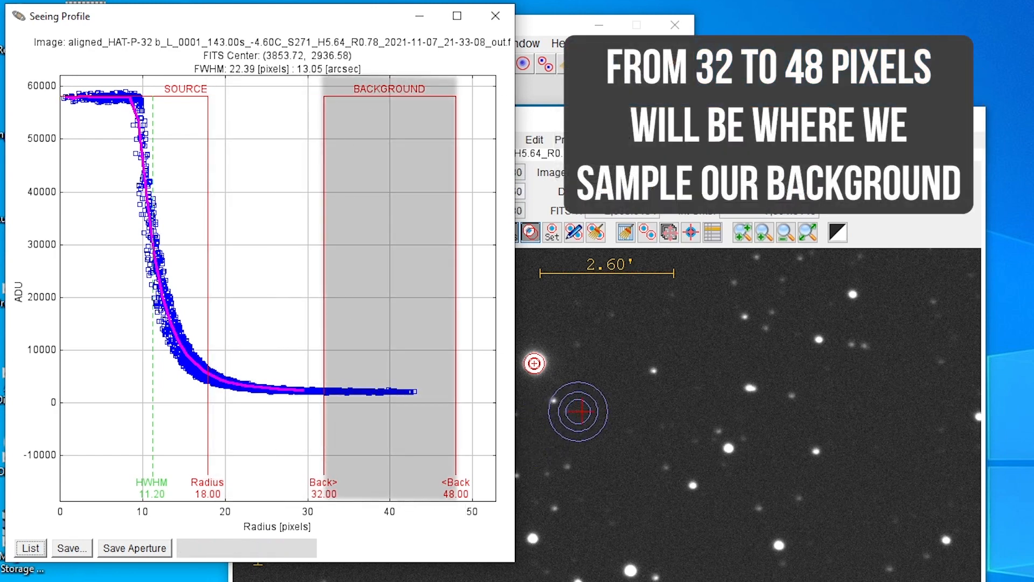
Step: Check the aperture rings over the bright star, save the seeing profile's aperture of 18, 32 and 48 pixels, and close the plot
scroll(595, 413, "up", 2)
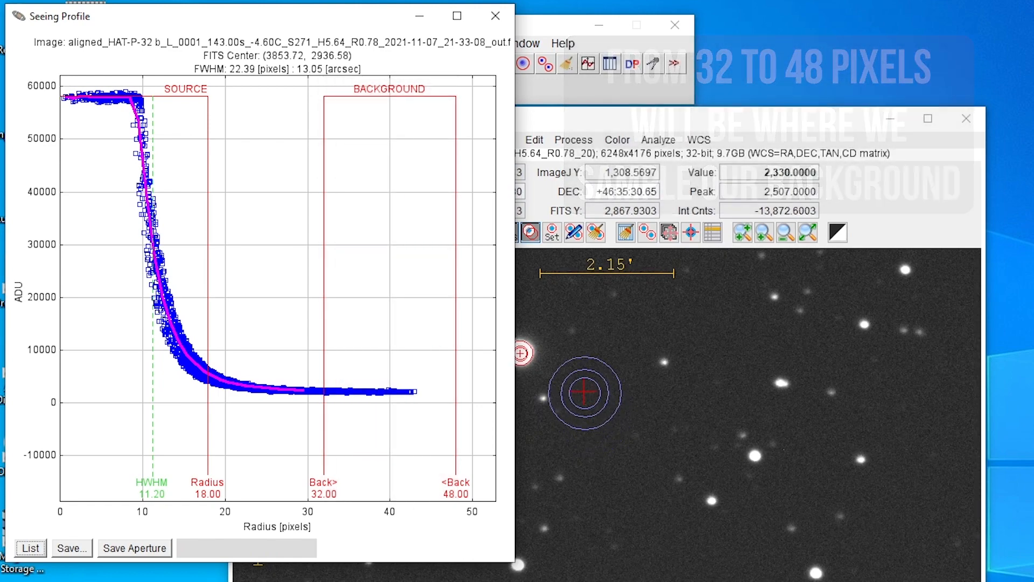
left_click_drag(585, 391, 793, 487)
scroll(733, 456, "up", 2)
scroll(728, 454, "up", 3)
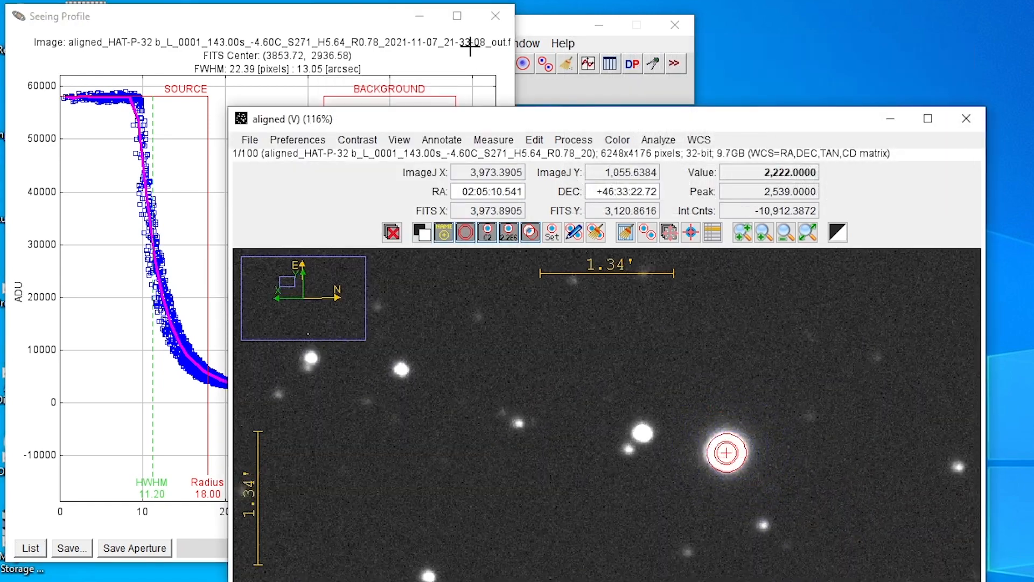
left_click(355, 30)
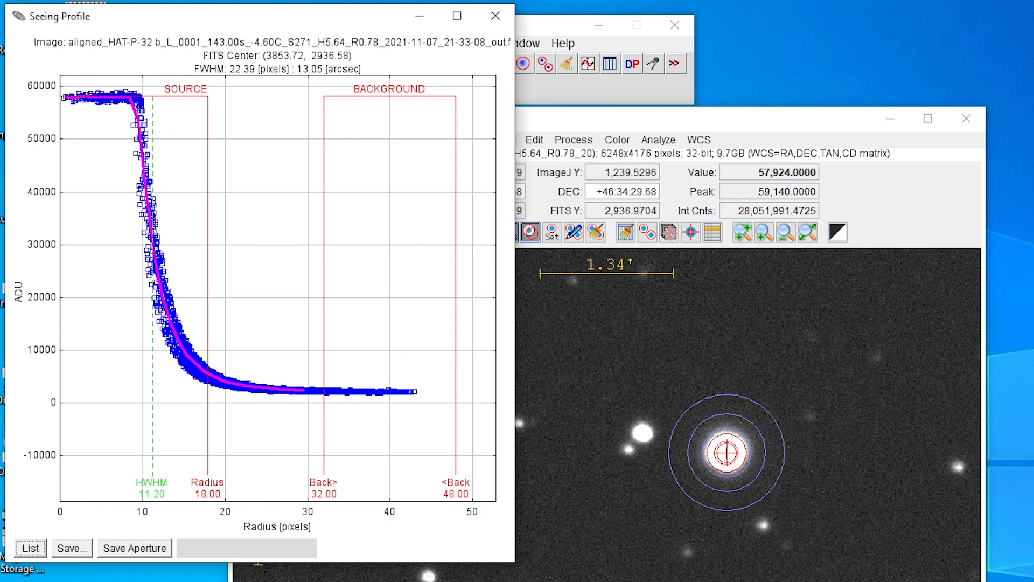
scroll(726, 452, "up", 2)
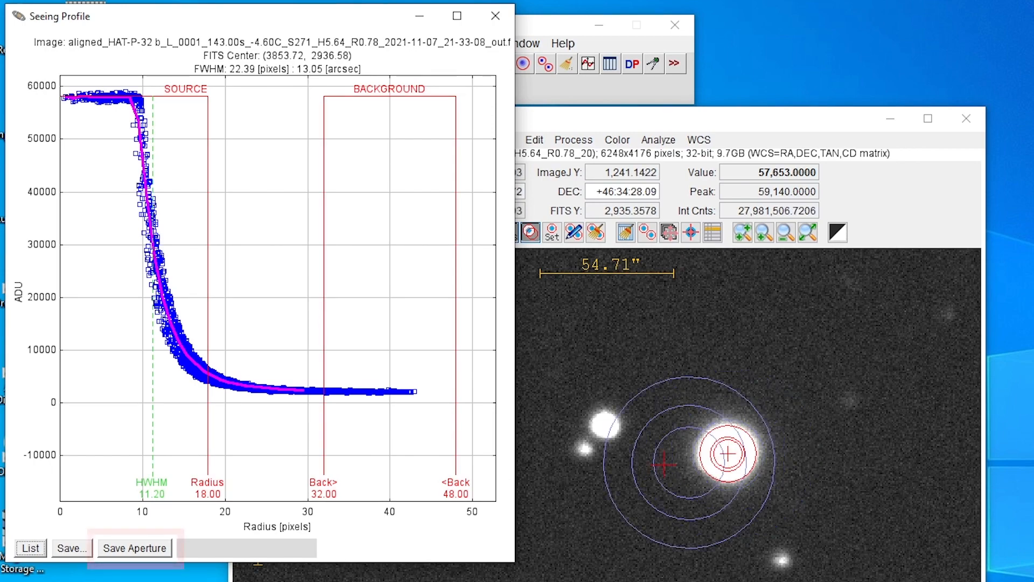
left_click(172, 547)
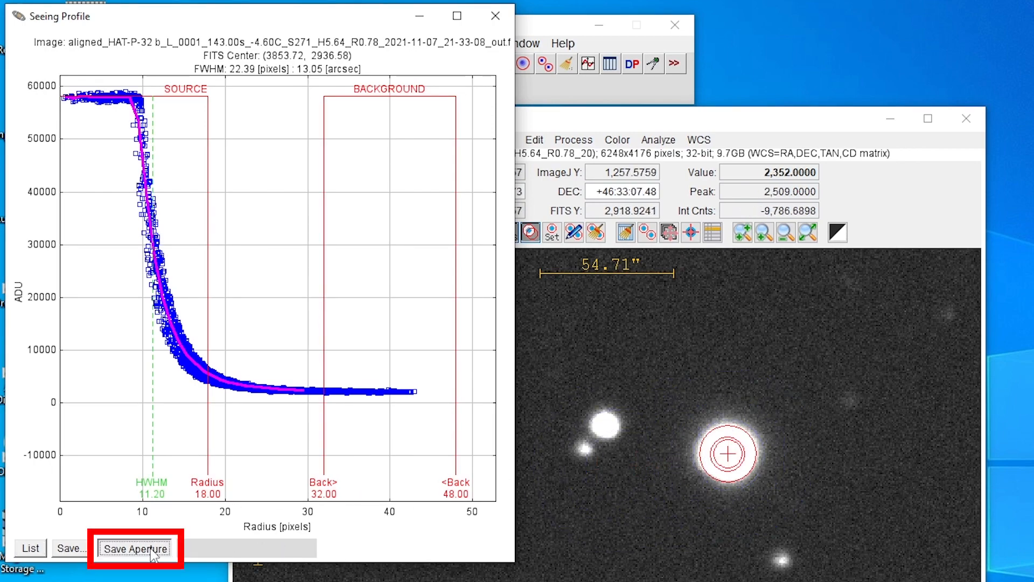
left_click(496, 17)
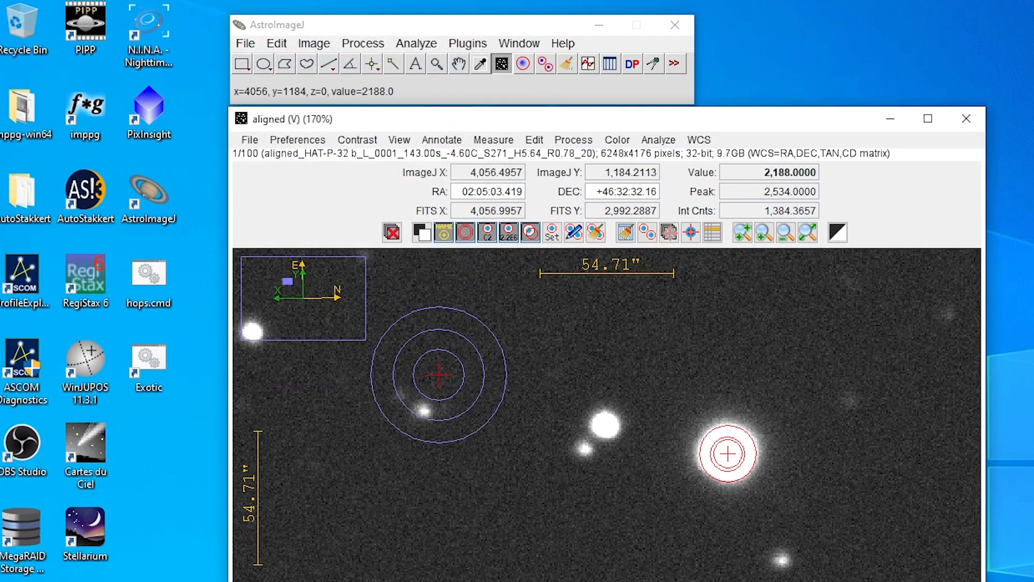
Step: Set up multi-aperture measurements to locate apertures by RA/Dec, with halting on WCS or centroid errors turned off
scroll(469, 501, "down", 5)
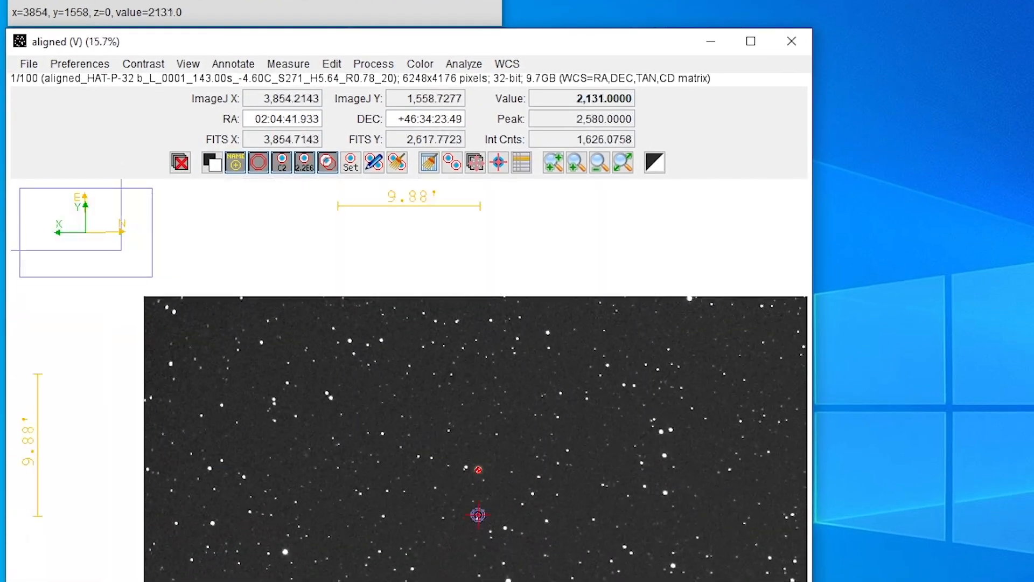
left_click_drag(479, 530, 348, 404)
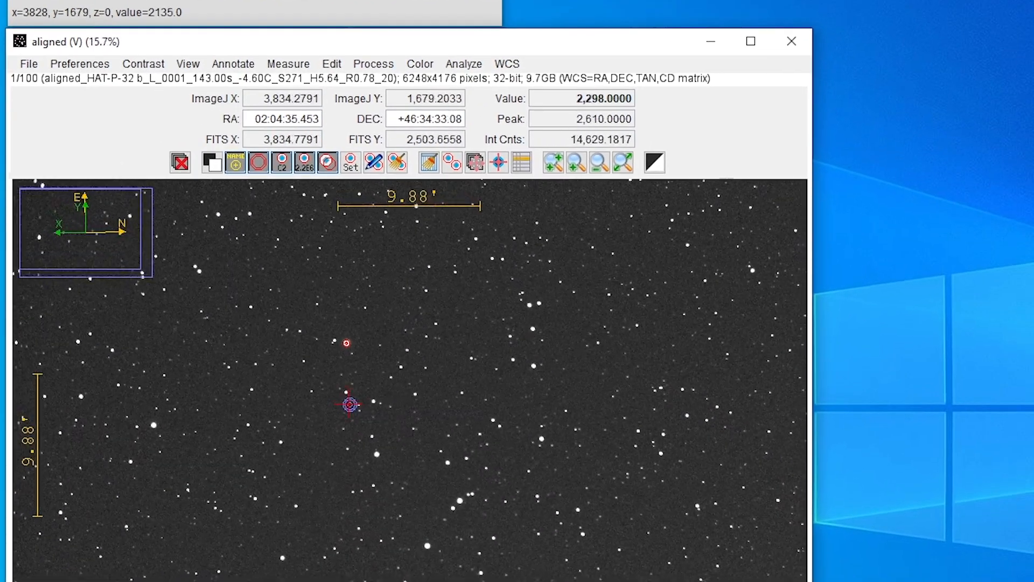
scroll(348, 404, "down", 1)
mouse_move(451, 501)
left_mouse_down()
mouse_move(437, 484)
mouse_move(434, 505)
left_mouse_up()
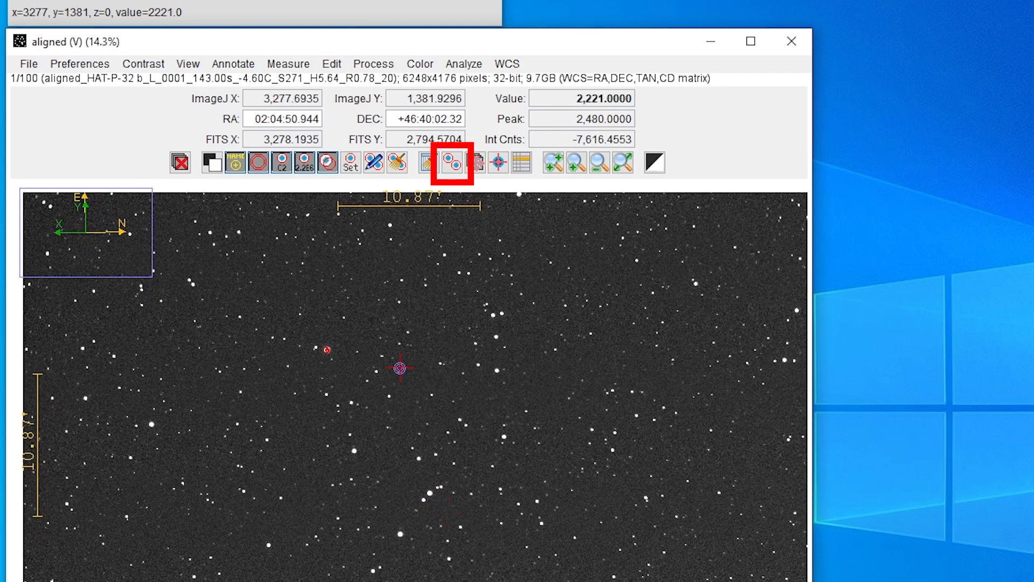
left_click(454, 168)
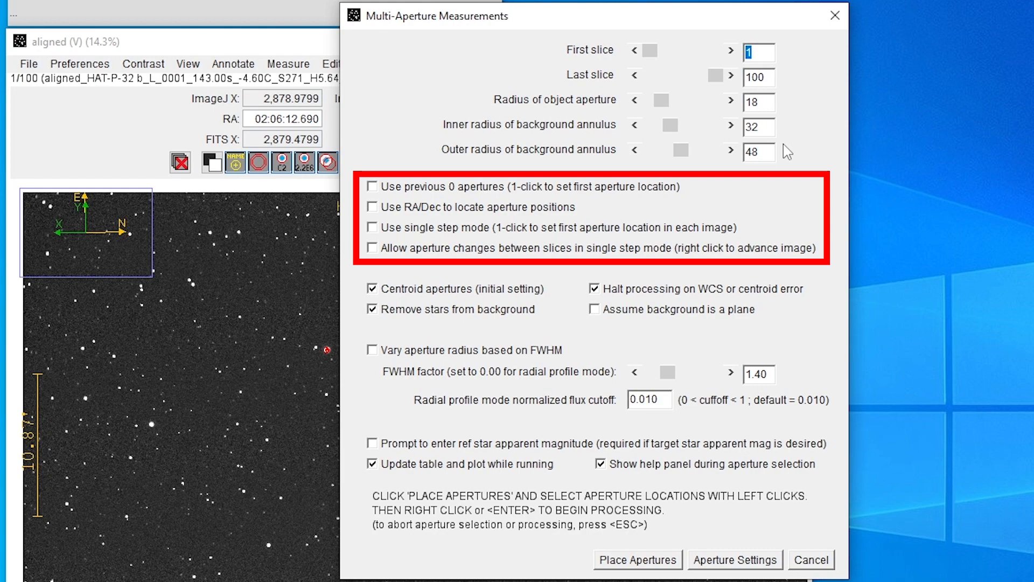
left_click(372, 207)
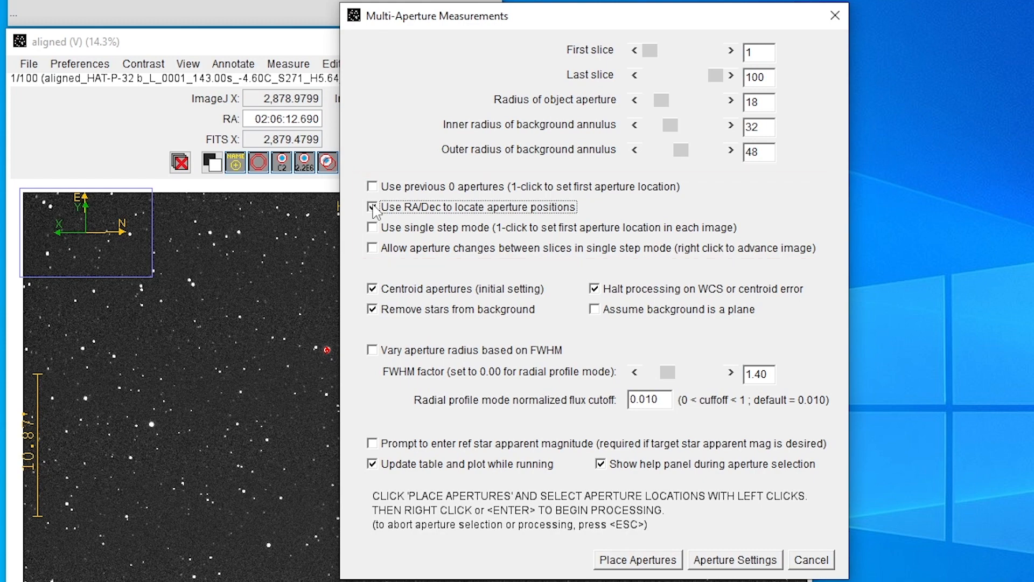
left_click(597, 291)
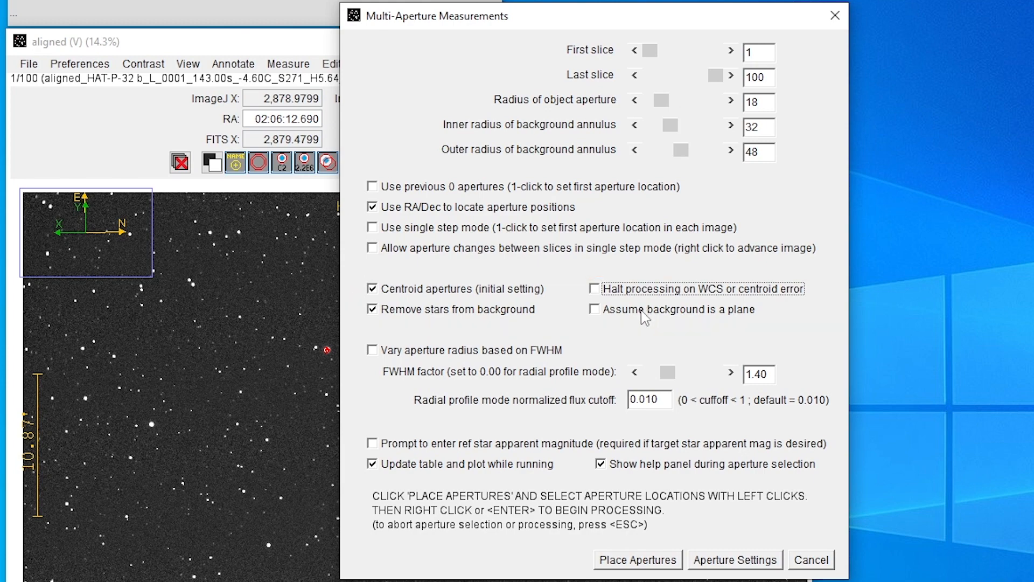
Step: Open the aperture photometry settings, consult the ZWO ASI2600MM Pro gain chart in the browser, and set the CCD gain to 0.2 e-/count
left_click(718, 560)
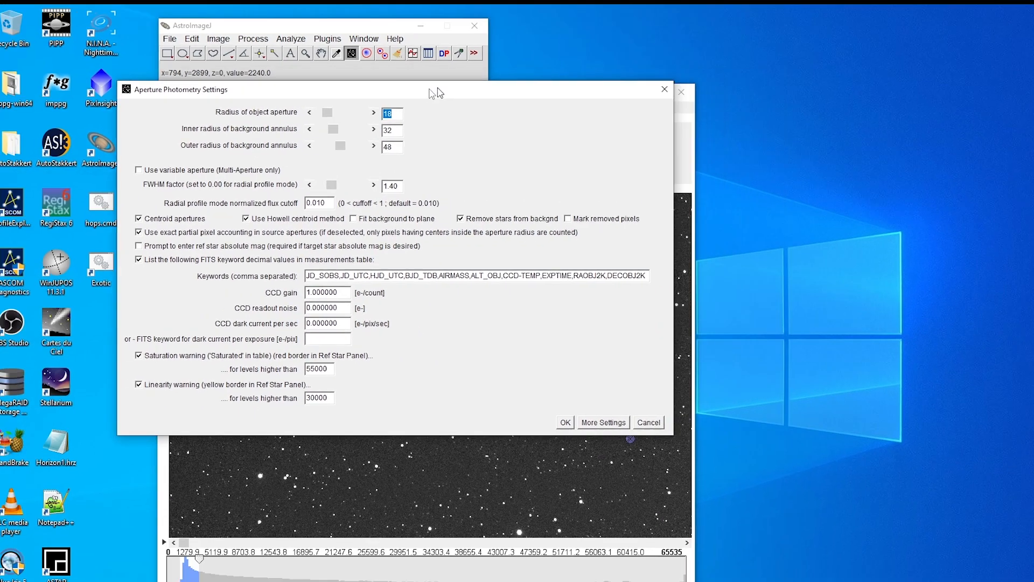
left_click_drag(436, 93, 317, 102)
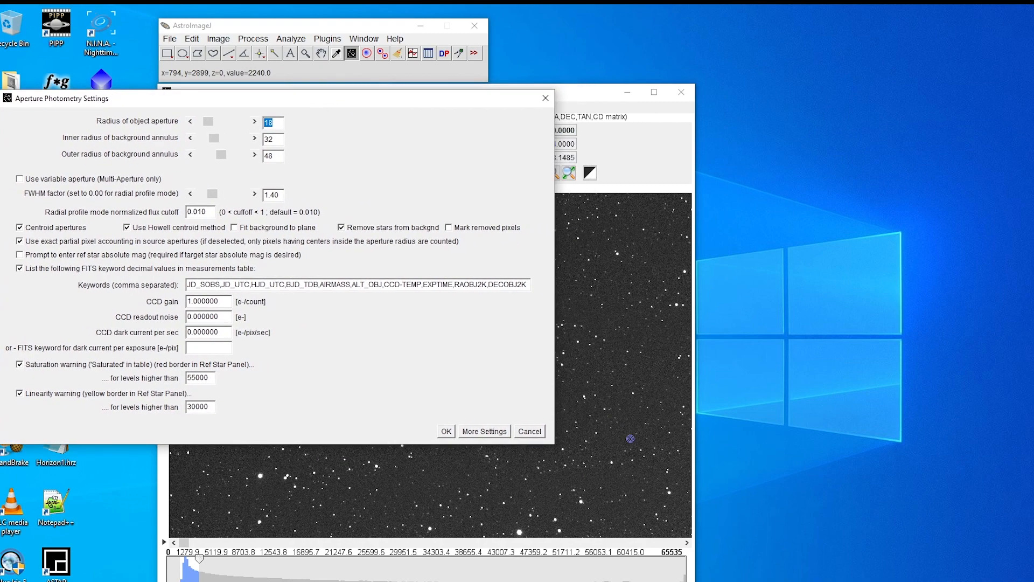
key("alt+Tab")
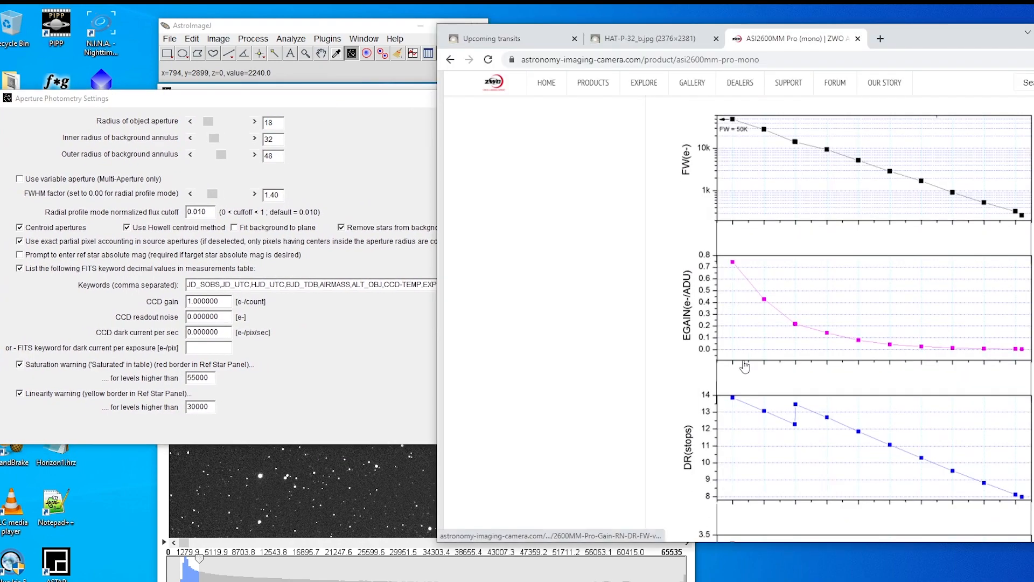
scroll(778, 374, "down", 3)
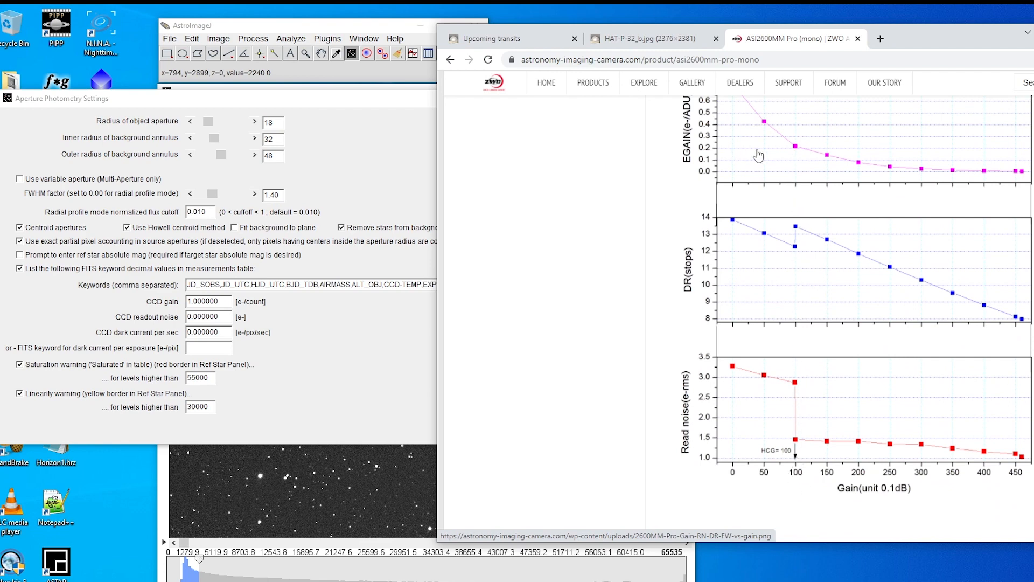
scroll(710, 151, "up", 1)
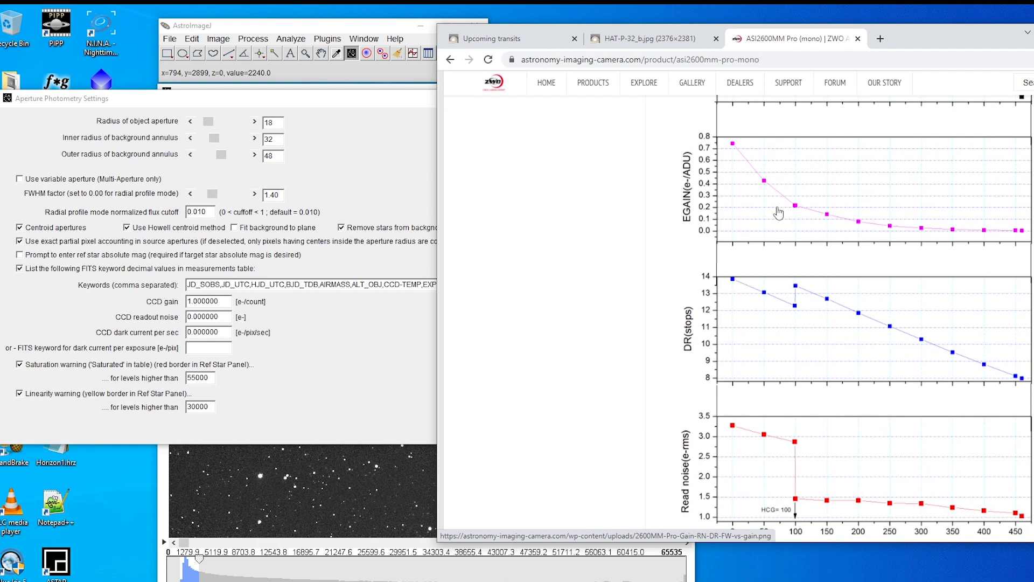
left_click(223, 300)
type("0.2")
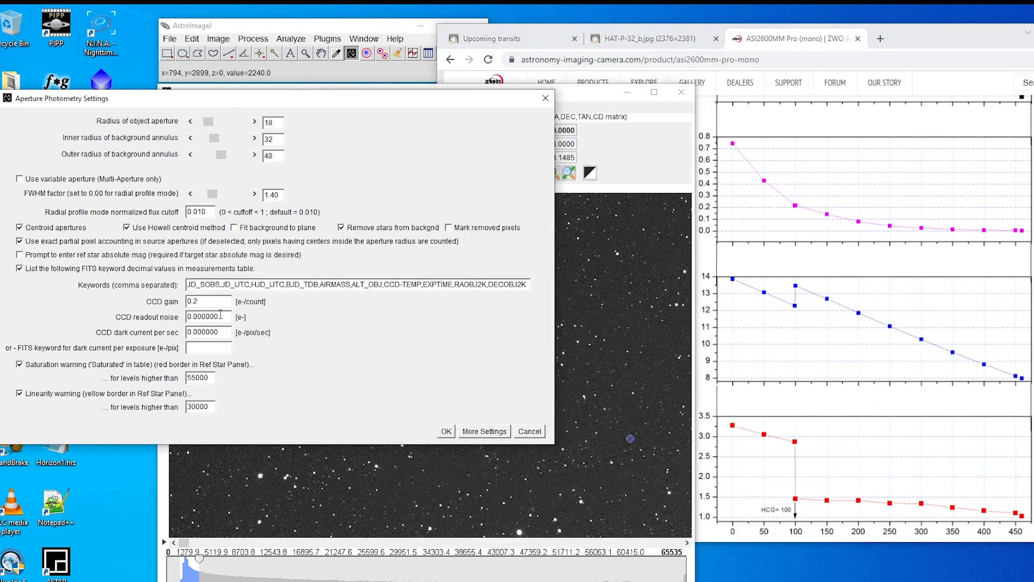
key("Tab")
Step: Look up the read noise at gain 100 in the camera chart and set the CCD readout noise to 1.50 e-
left_click(856, 380)
scroll(805, 320, "down", 2)
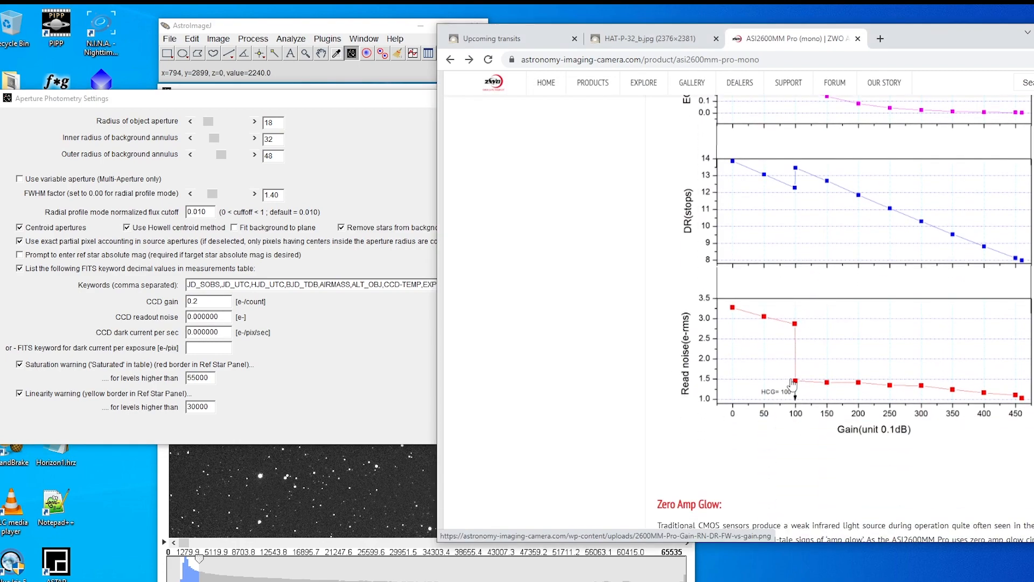
left_click_drag(216, 316, 152, 321)
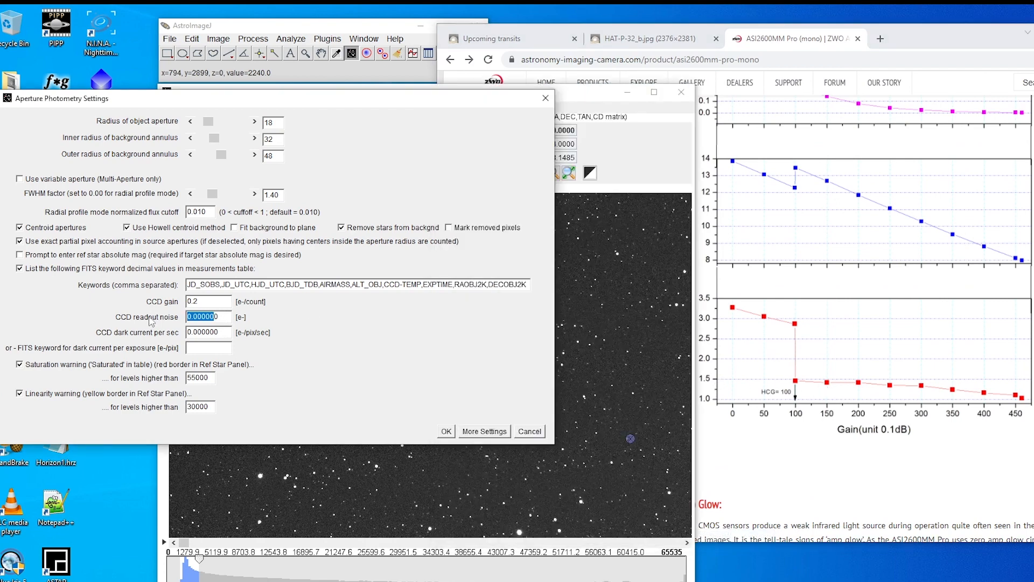
type("1.5")
Step: Consult the camera's dark current versus temperature chart and set the CCD dark current to 0.001 e-/pix/sec
left_click(910, 384)
scroll(888, 372, "down", 15)
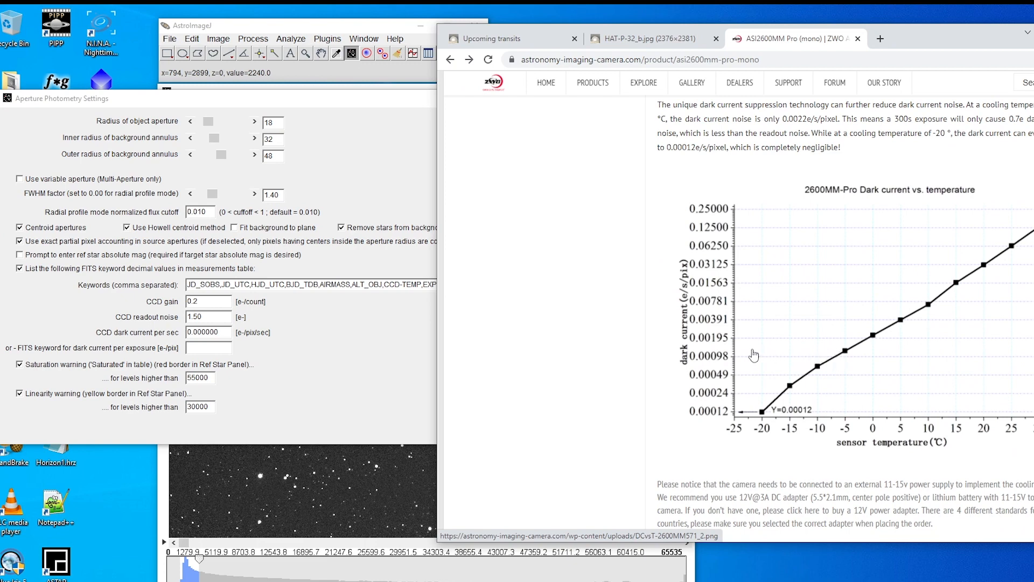
left_click(218, 331)
left_click_drag(219, 332, 202, 331)
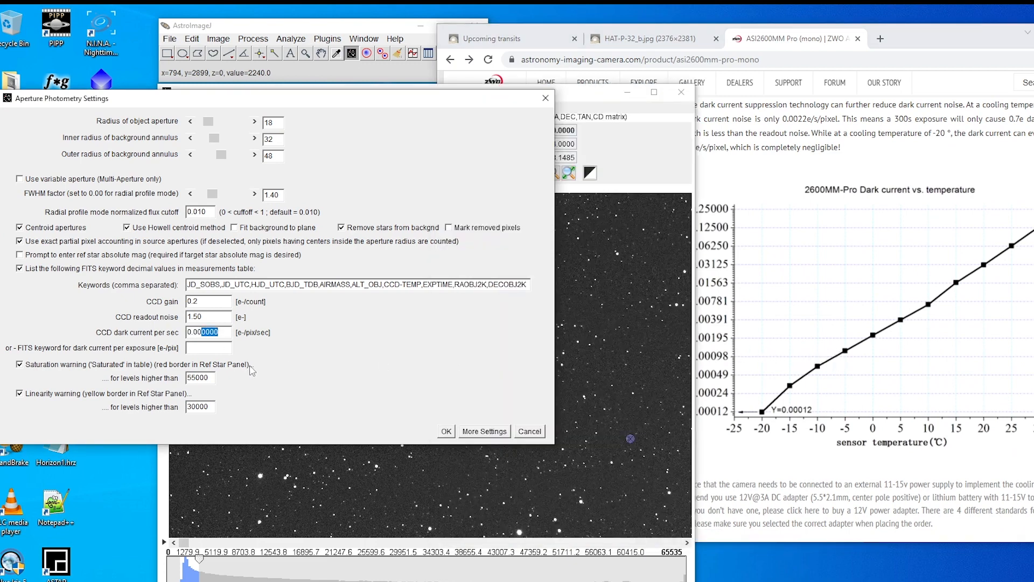
type("1")
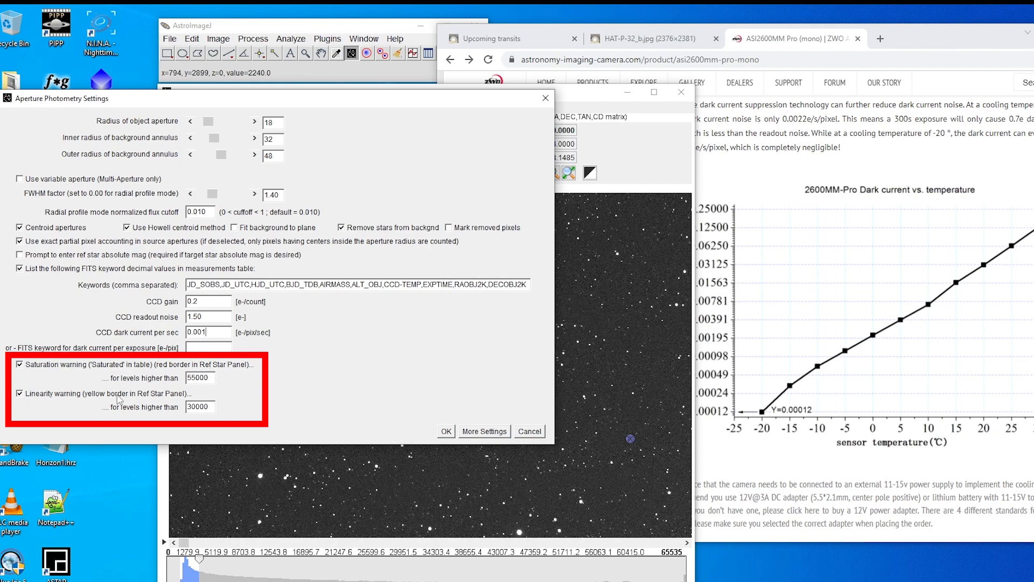
Step: Set the linearity warning level to 50000 in the aperture photometry settings
double_click(212, 410)
type("50")
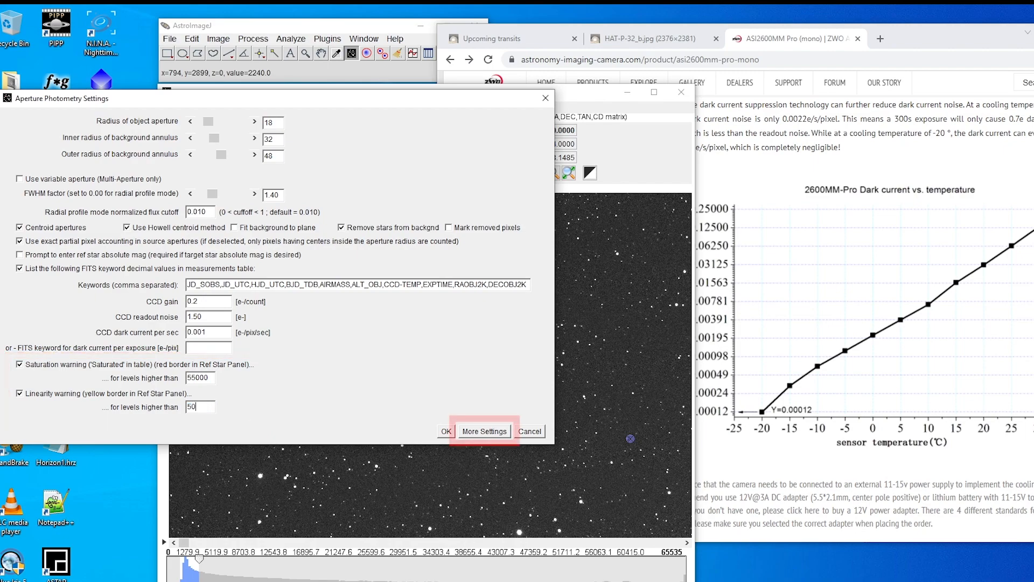
type("000")
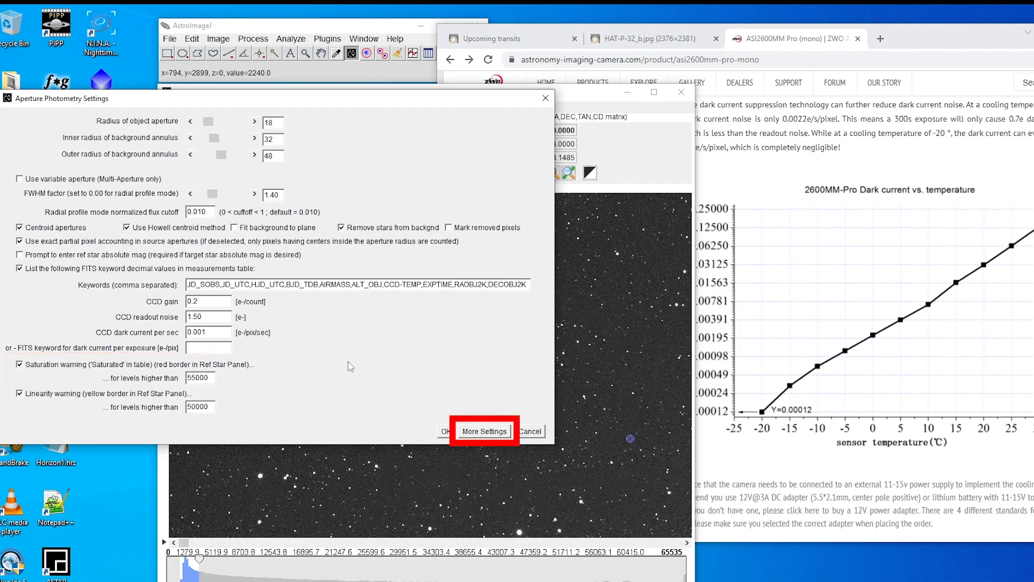
Step: In the additional photometry settings, exclude slice number, IJ coordinates, moment widths, source SNR and source mean from the measurements table and include aperture variance
left_click(480, 431)
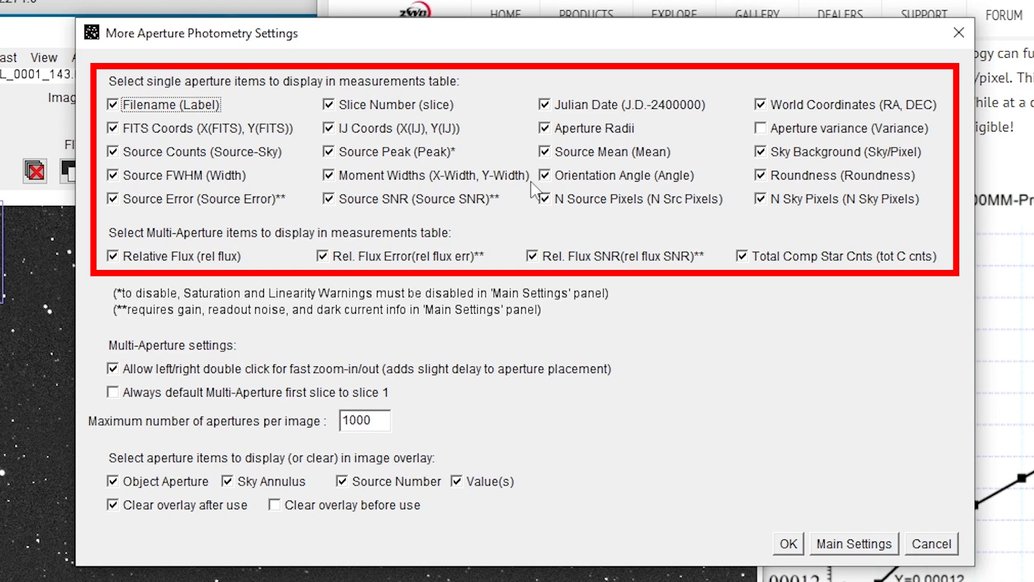
left_click(329, 104)
left_click(328, 104)
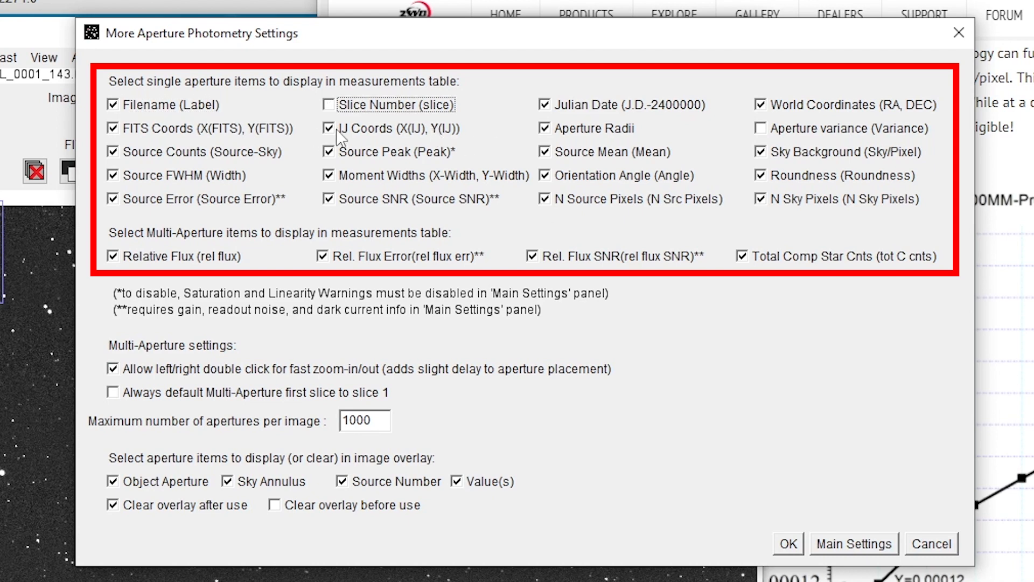
left_click(338, 135)
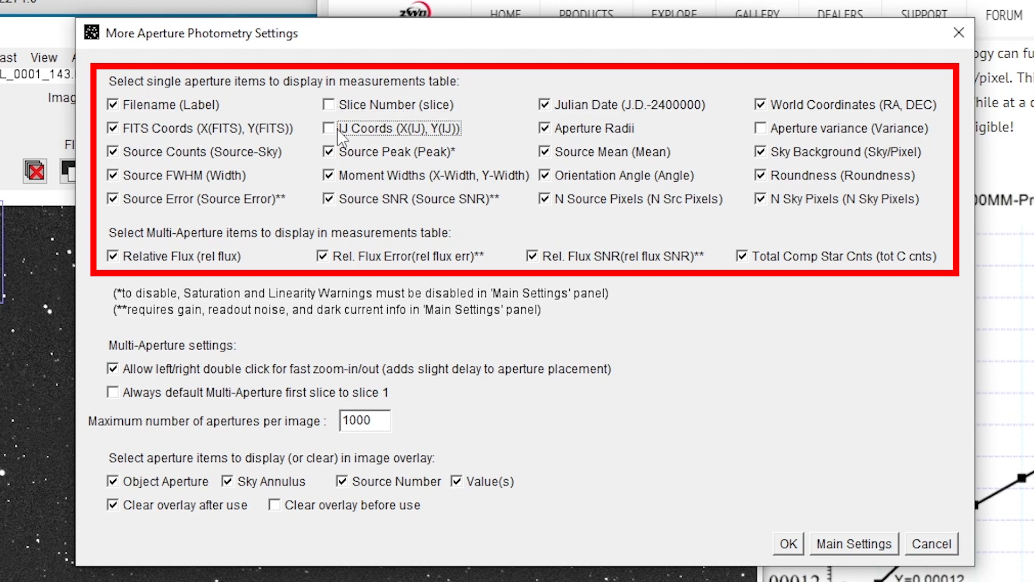
left_click(328, 175)
left_click(329, 199)
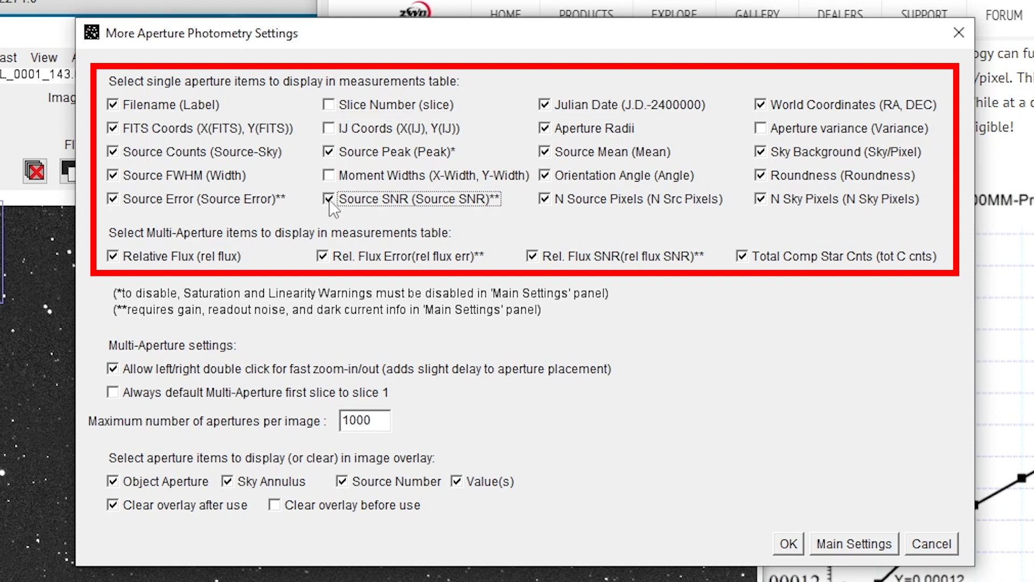
left_click(544, 152)
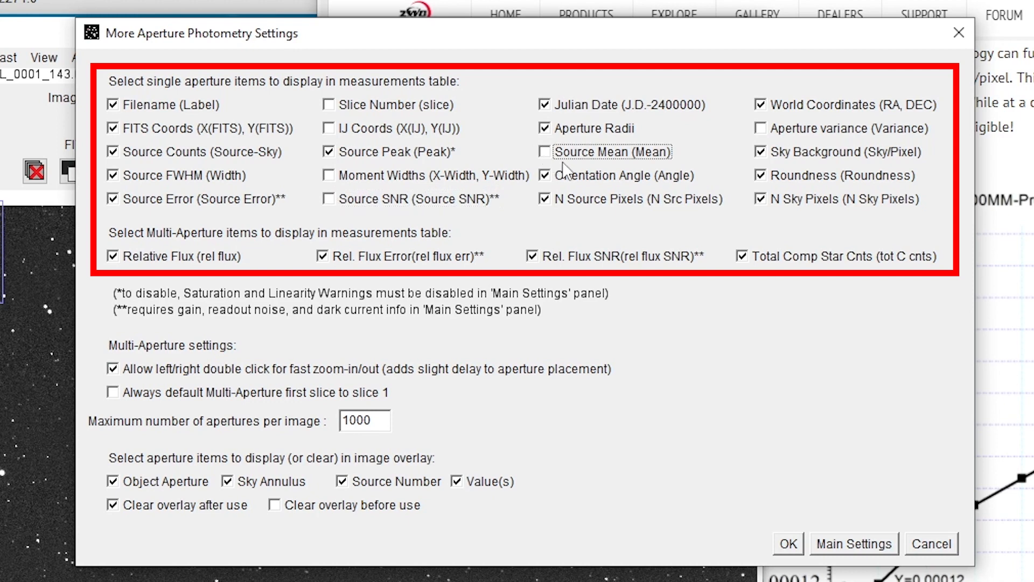
left_click(761, 130)
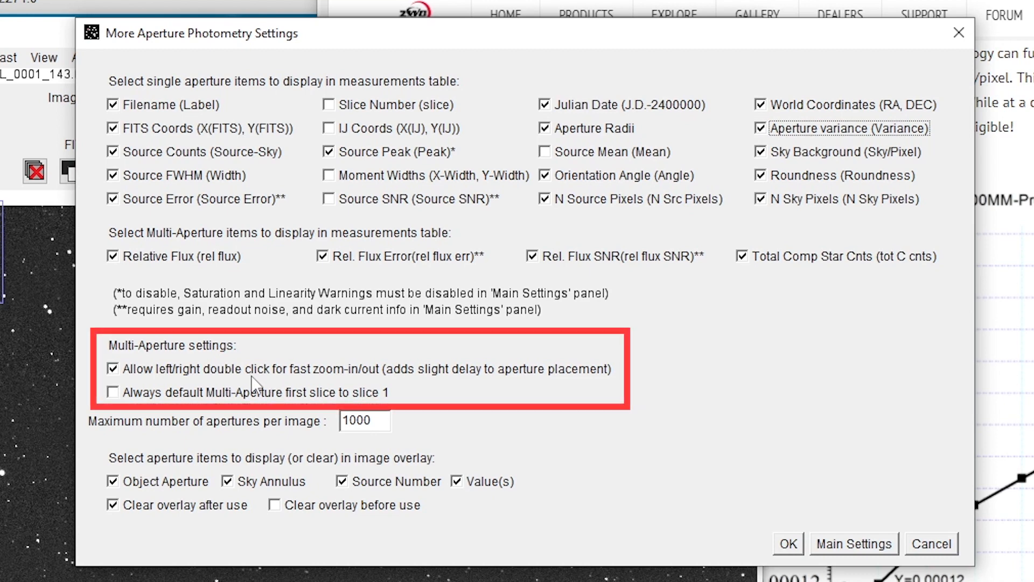
Step: Make Multi-Aperture always default its first slice to slice 1, then return to the main aperture settings and accept them
left_click(116, 393)
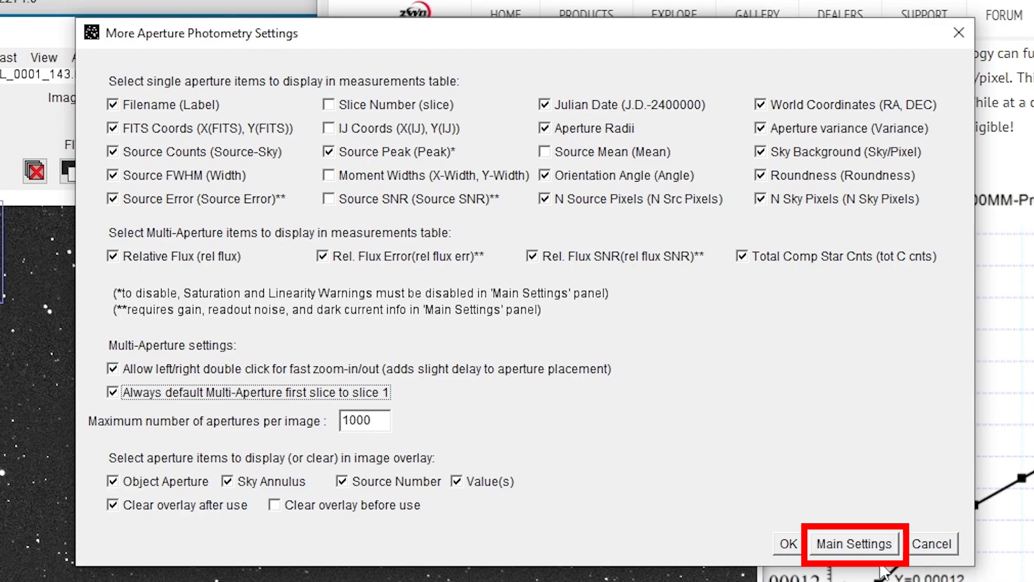
left_click(859, 544)
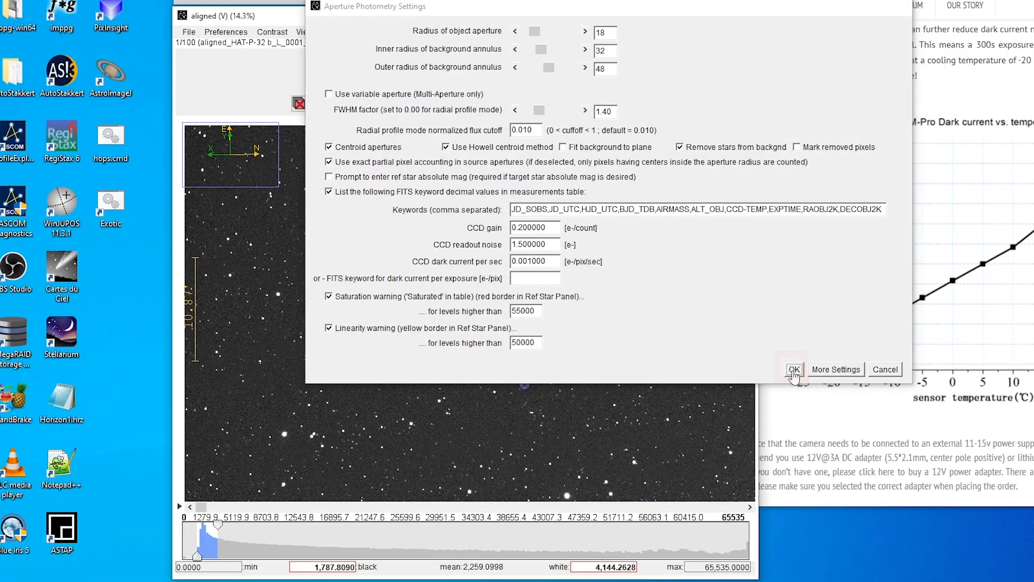
left_click(794, 369)
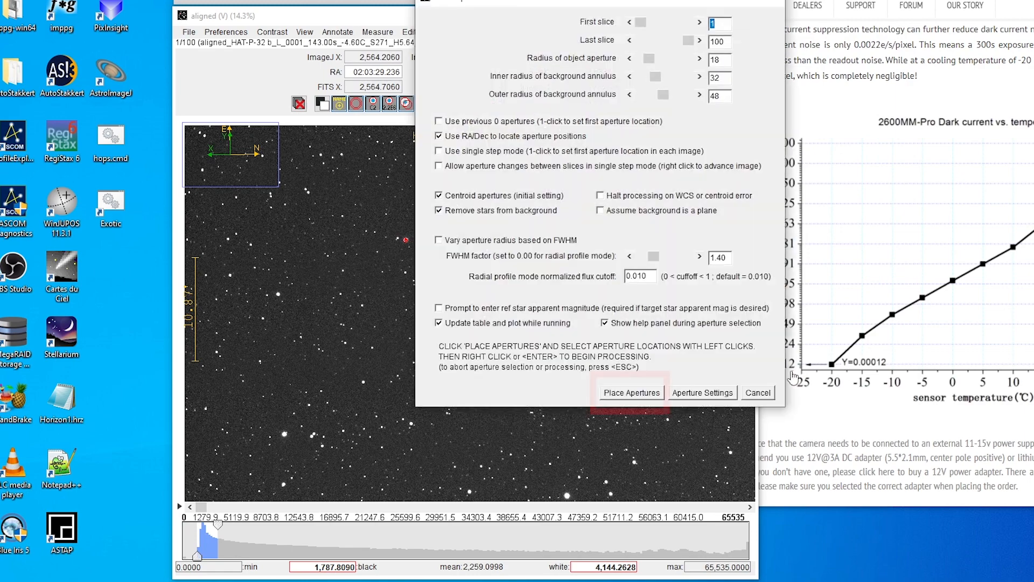
Step: Start placing apertures on the aligned stack and put the target aperture T1 on the HAT-P-32 star
left_click(634, 392)
left_click_drag(395, 21, 587, 22)
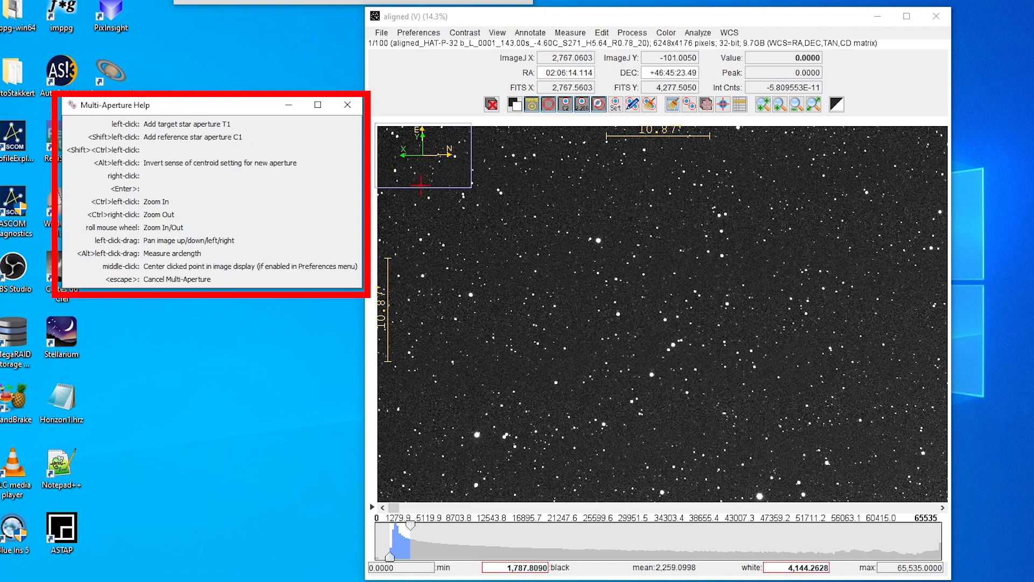
scroll(663, 338, "up", 5)
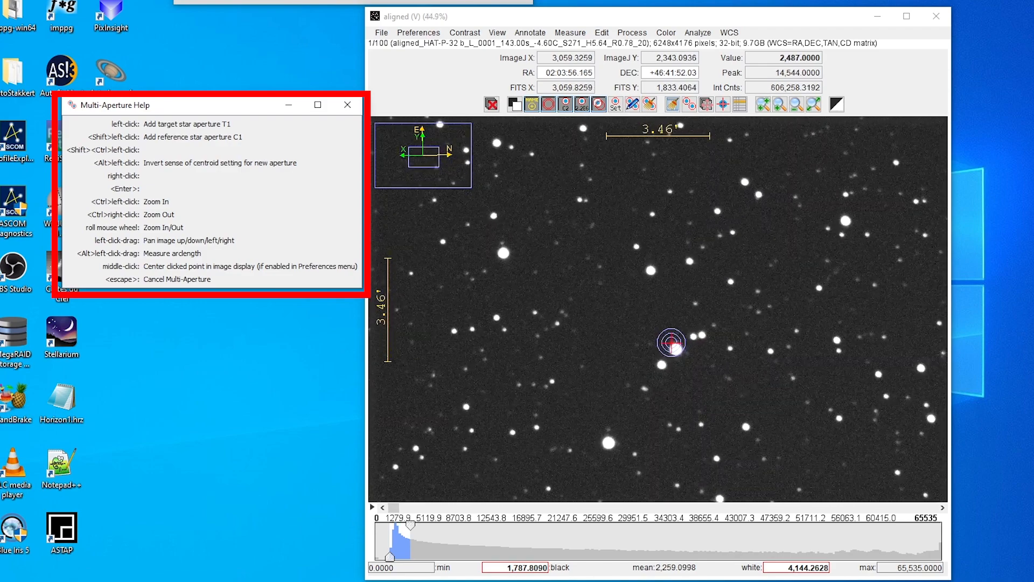
scroll(671, 339, "up", 1)
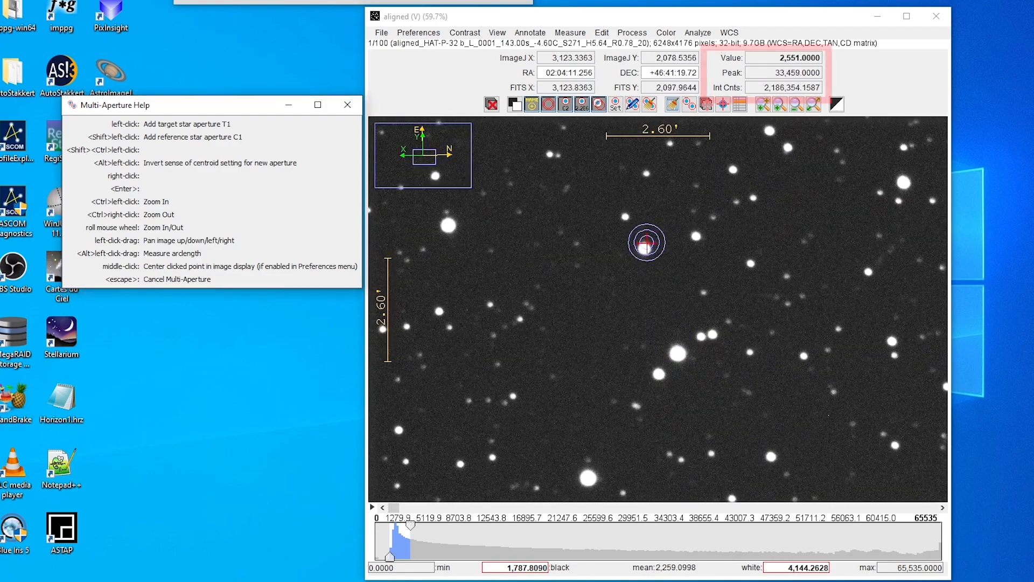
scroll(645, 246, "up", 4)
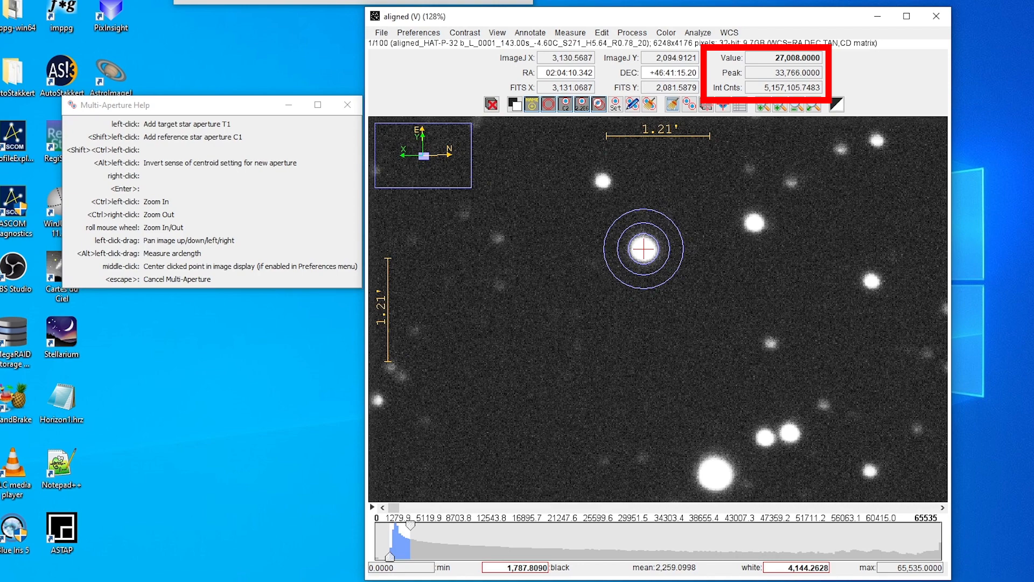
left_click(643, 248)
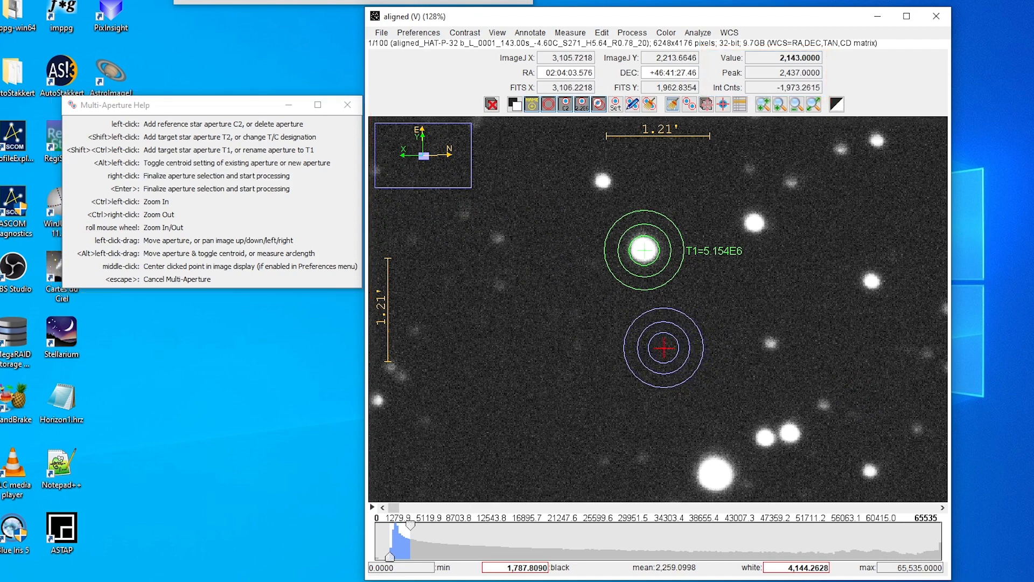
Step: Switch to the transit listing in the browser, open HAT-P-32 b's Simbad page, and query a 15 arcmin radius around the target
scroll(664, 347, "down", 5)
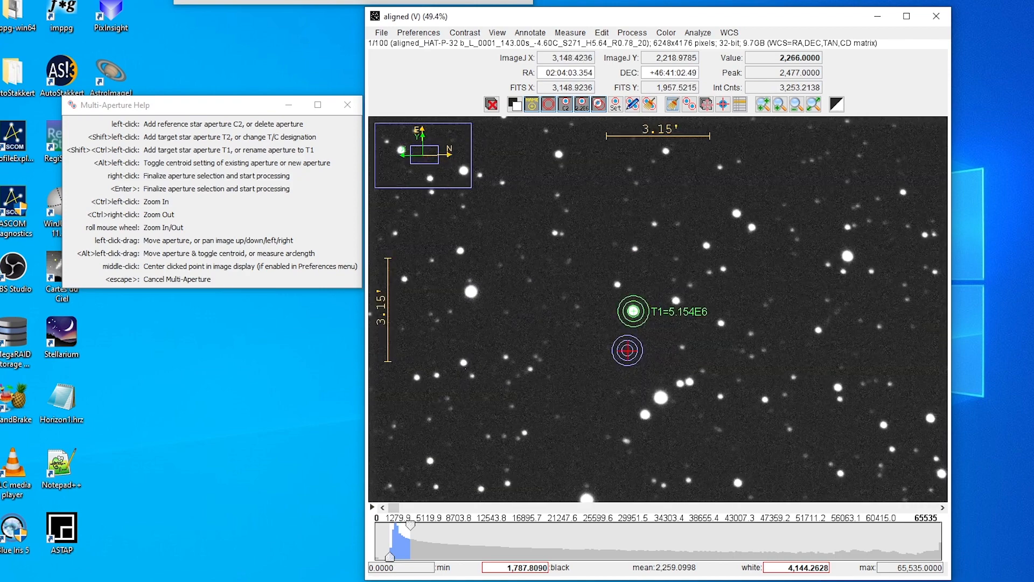
scroll(628, 350, "down", 2)
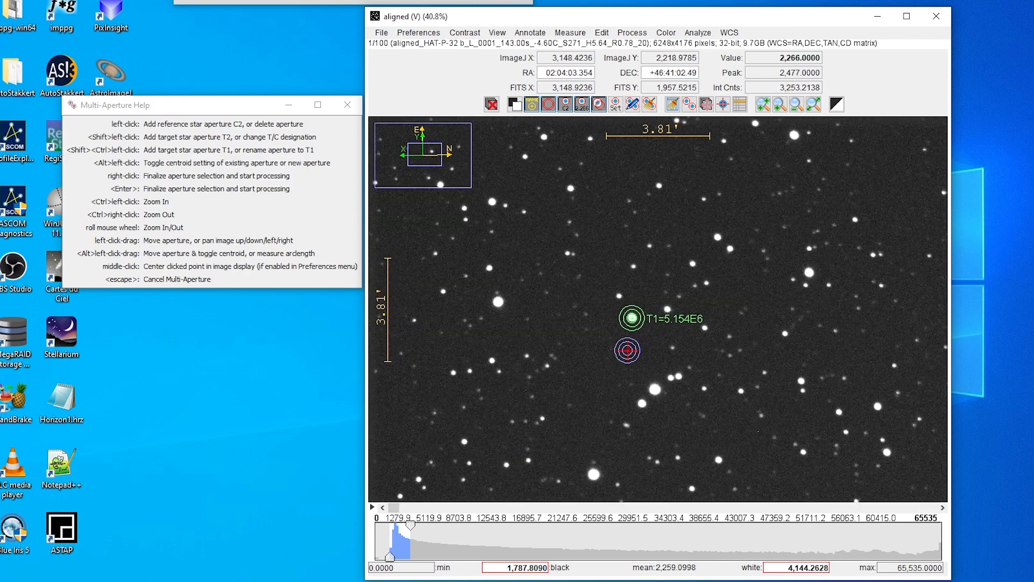
scroll(627, 350, "down", 2)
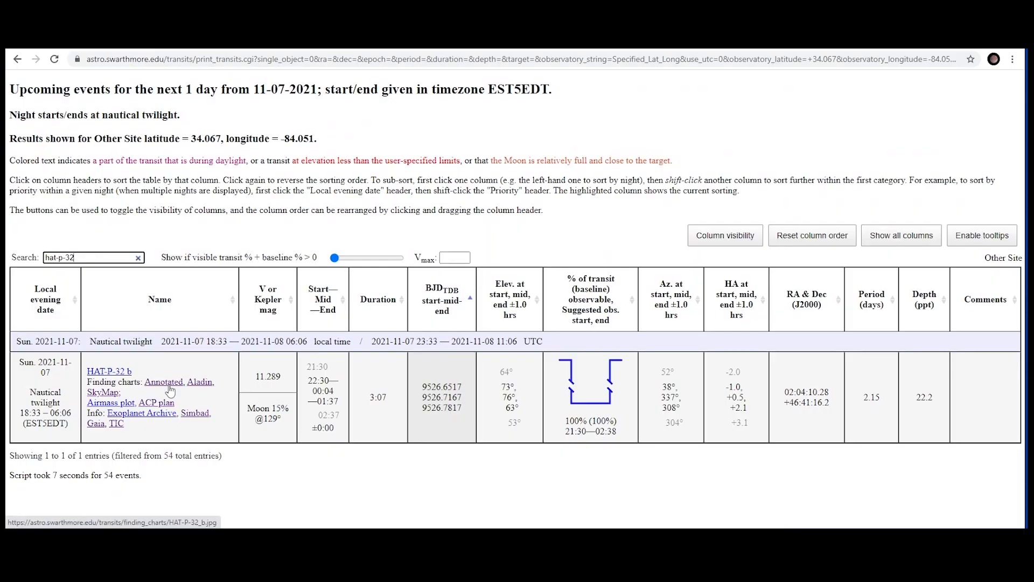
right_click(199, 421)
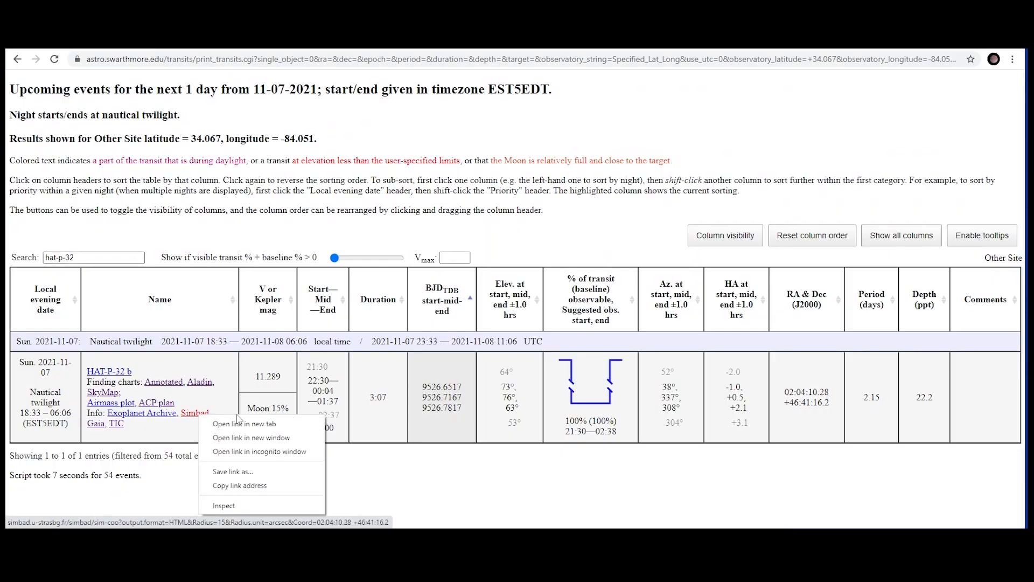
left_click(237, 430)
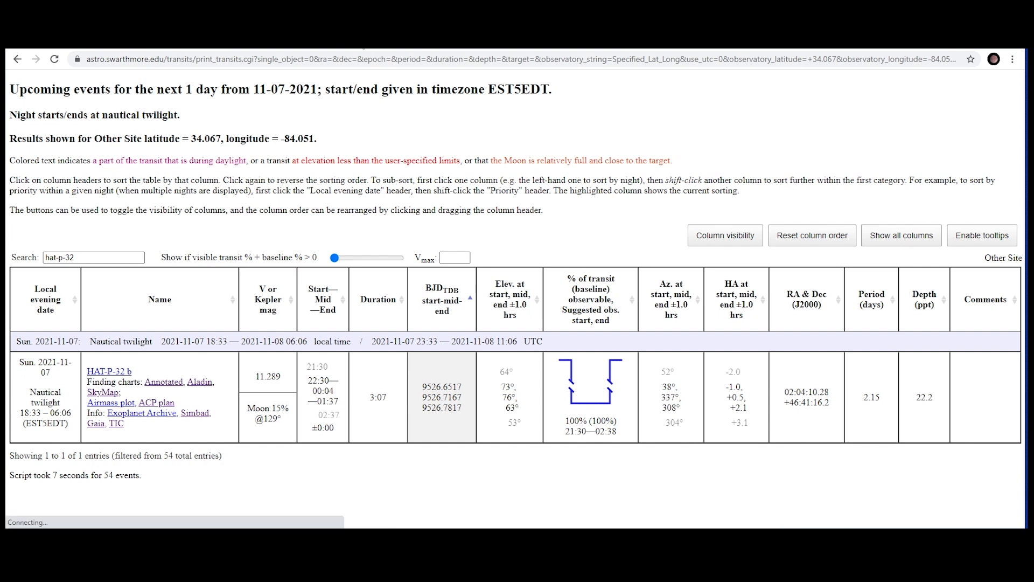
left_click(368, 49)
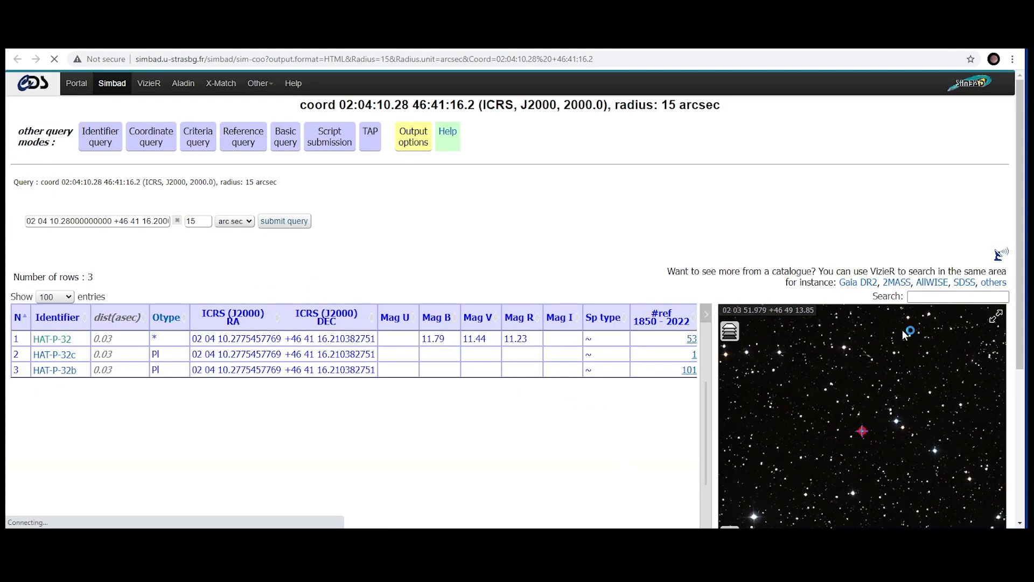
left_click(234, 221)
left_click(230, 237)
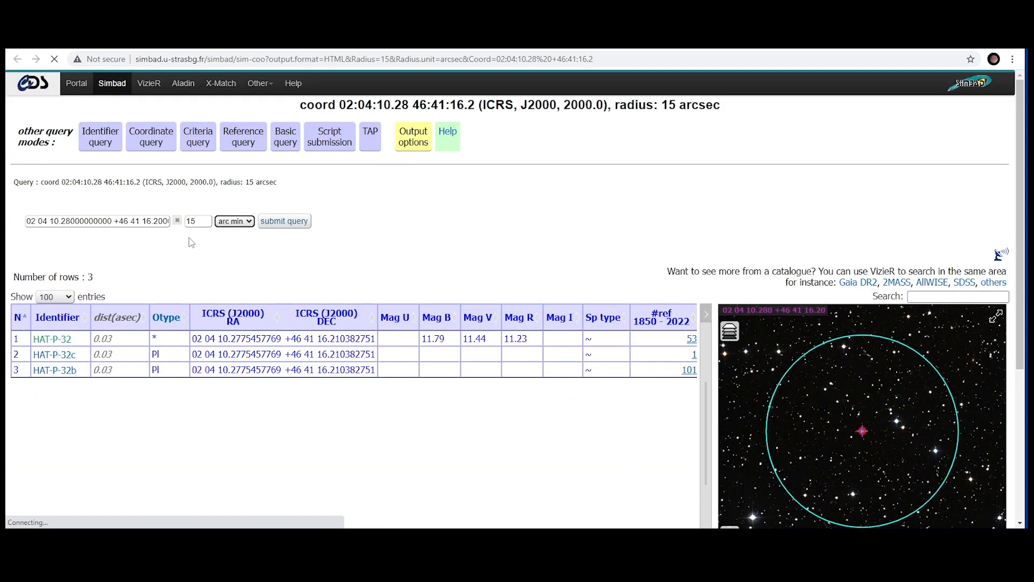
left_click(284, 221)
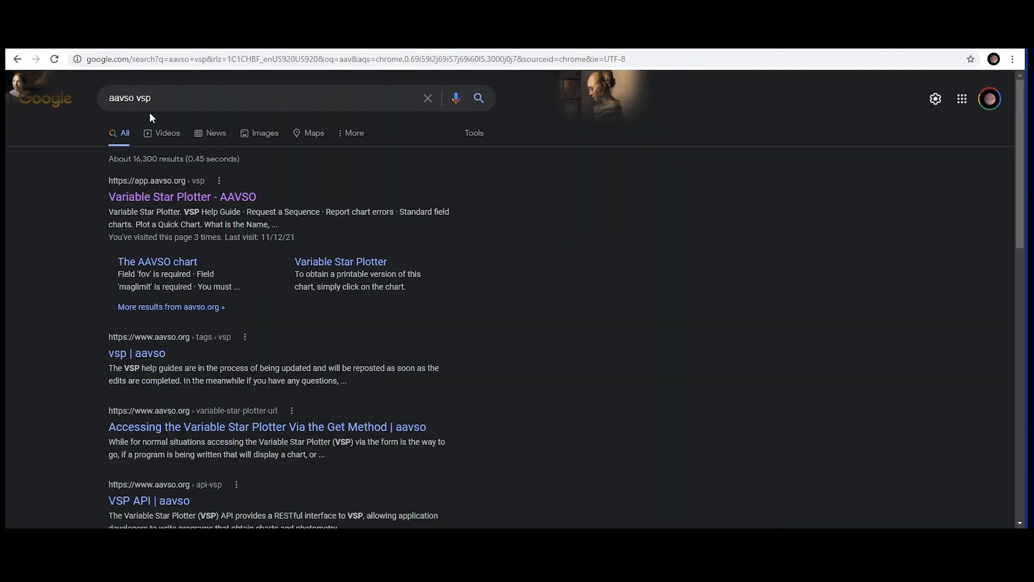
Step: Open the AAVSO Variable Star Plotter and plot a 30 arcmin HAT-P-32 chart to magnitude 16.5, oriented north down and east right
left_click(173, 203)
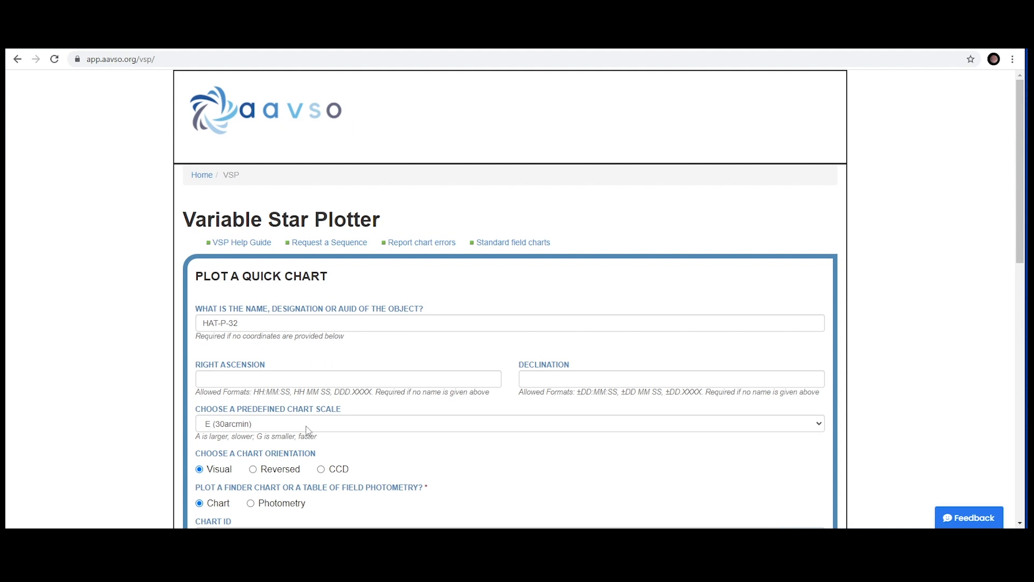
scroll(262, 377, "down", 4)
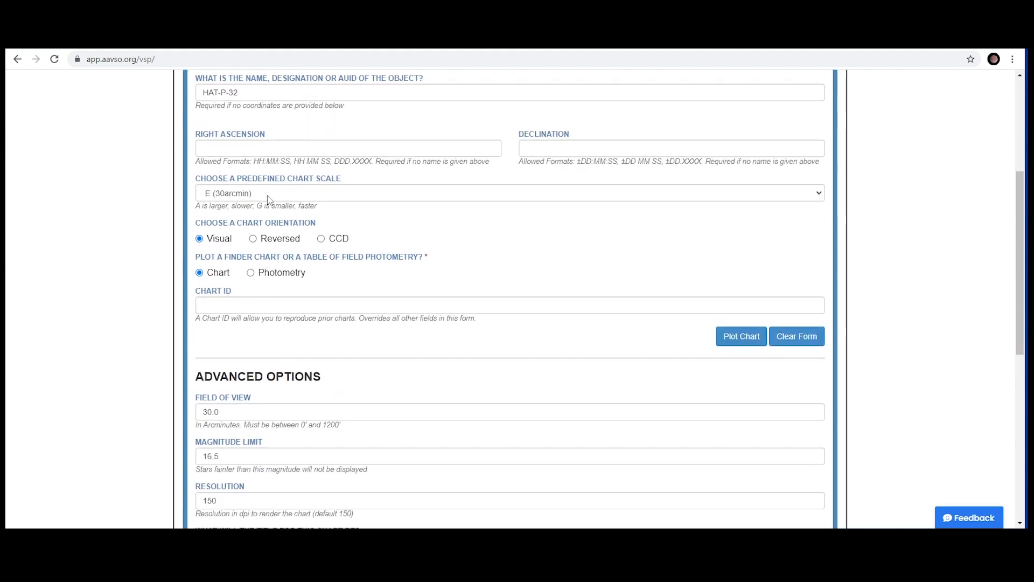
scroll(341, 375, "down", 1)
scroll(340, 376, "down", 4)
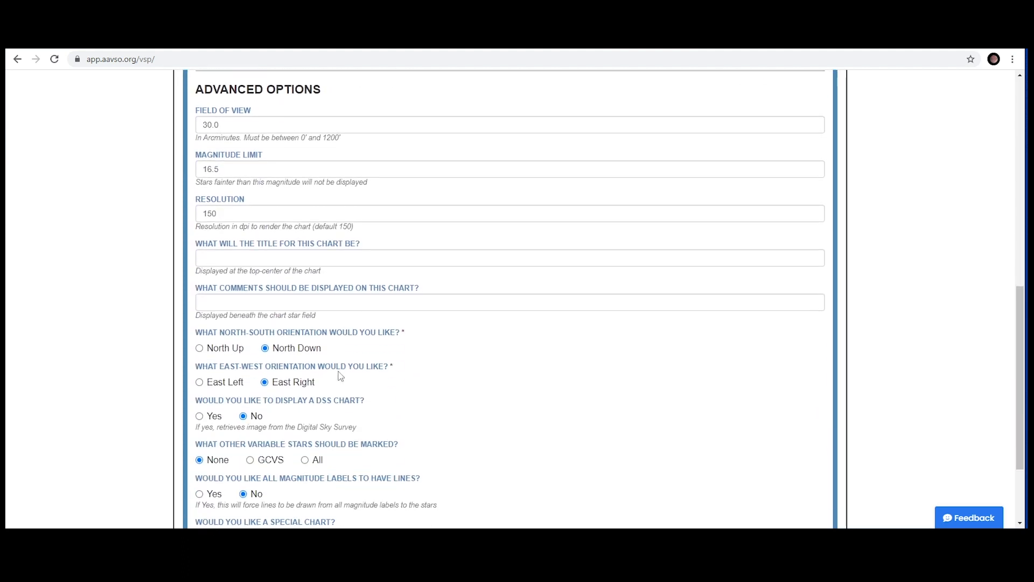
scroll(453, 386, "down", 2)
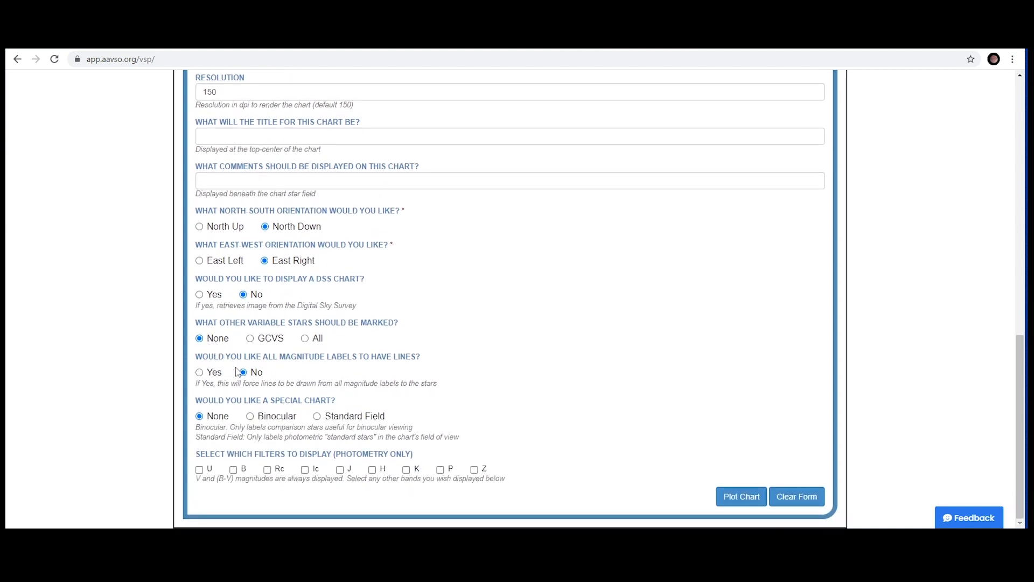
left_click(742, 493)
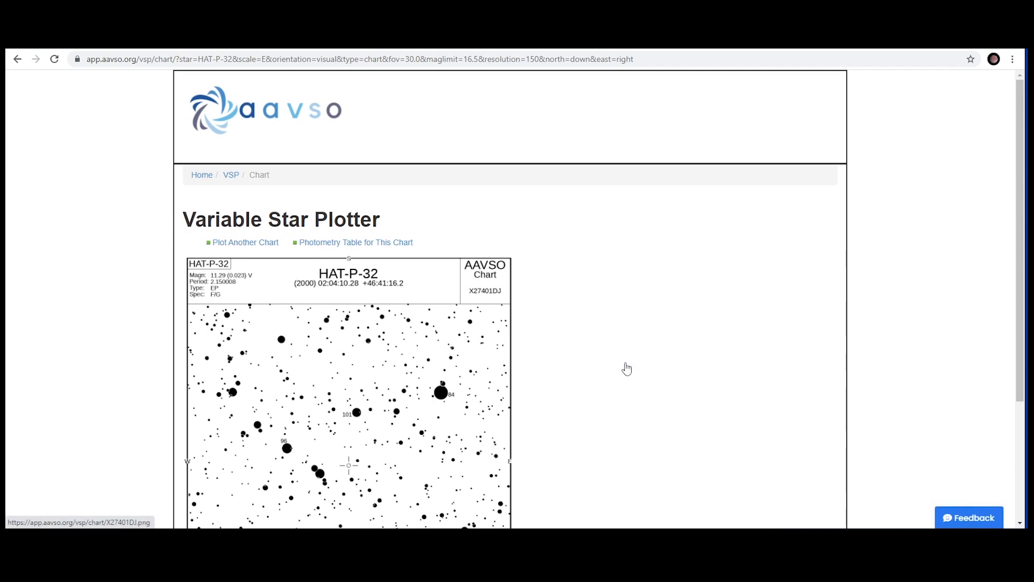
scroll(623, 370, "down", 3)
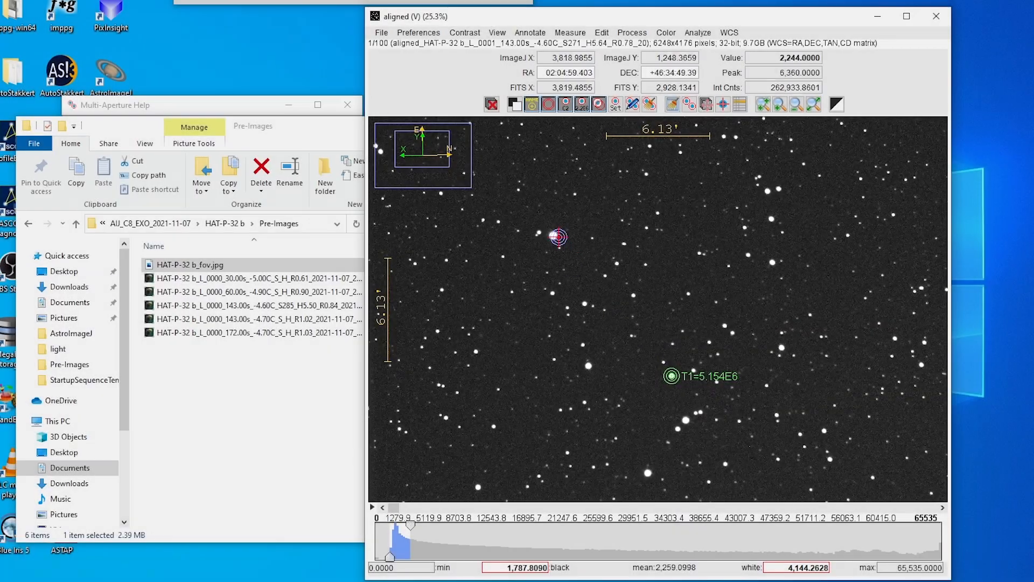
Step: Back in AstroImageJ, check star counts around the target and add two reference star apertures on suitable comparison stars
scroll(554, 234, "up", 2)
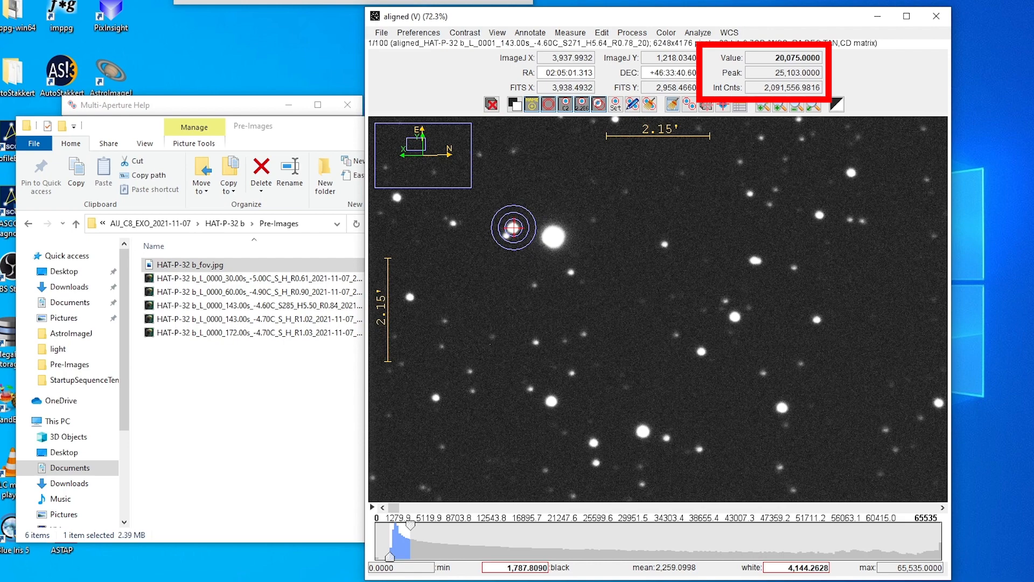
scroll(698, 304, "down", 3)
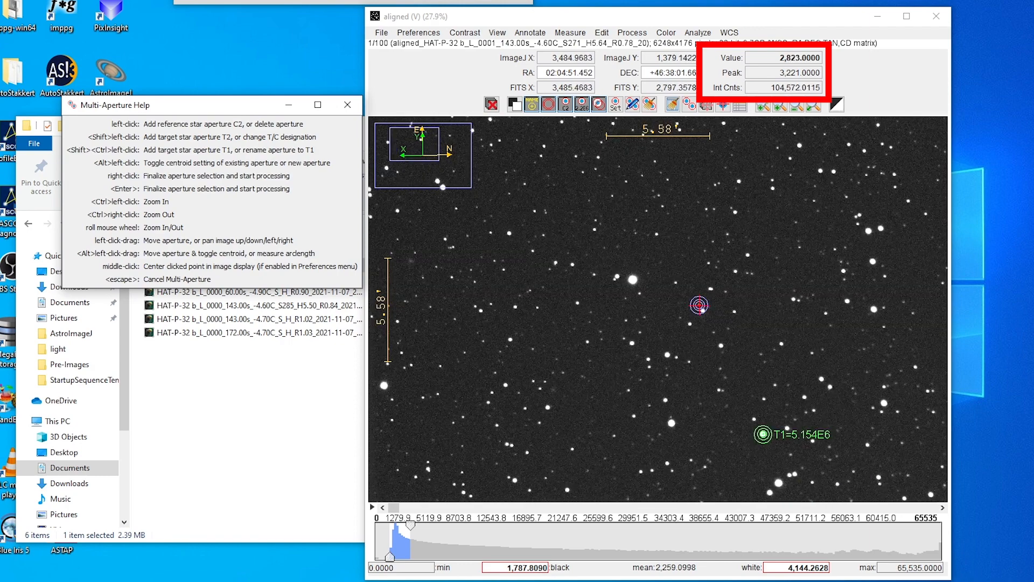
left_click_drag(646, 257, 644, 253)
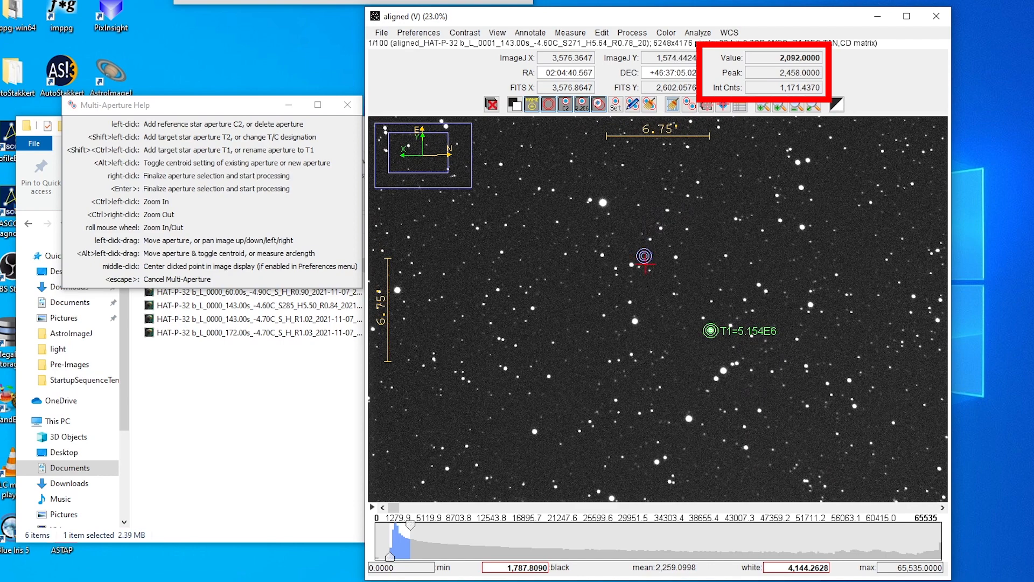
scroll(704, 319, "up", 3)
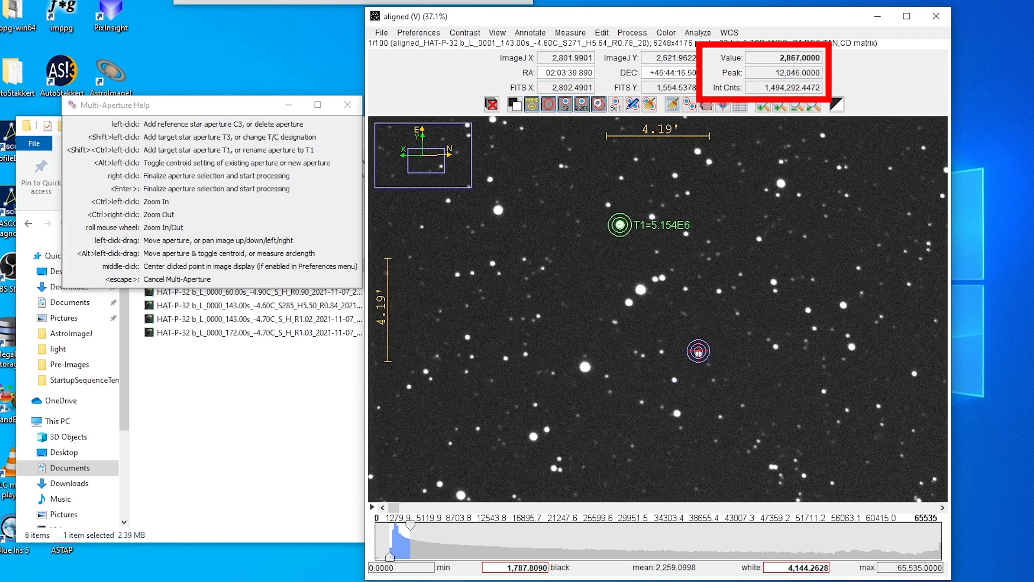
scroll(699, 354, "up", 3)
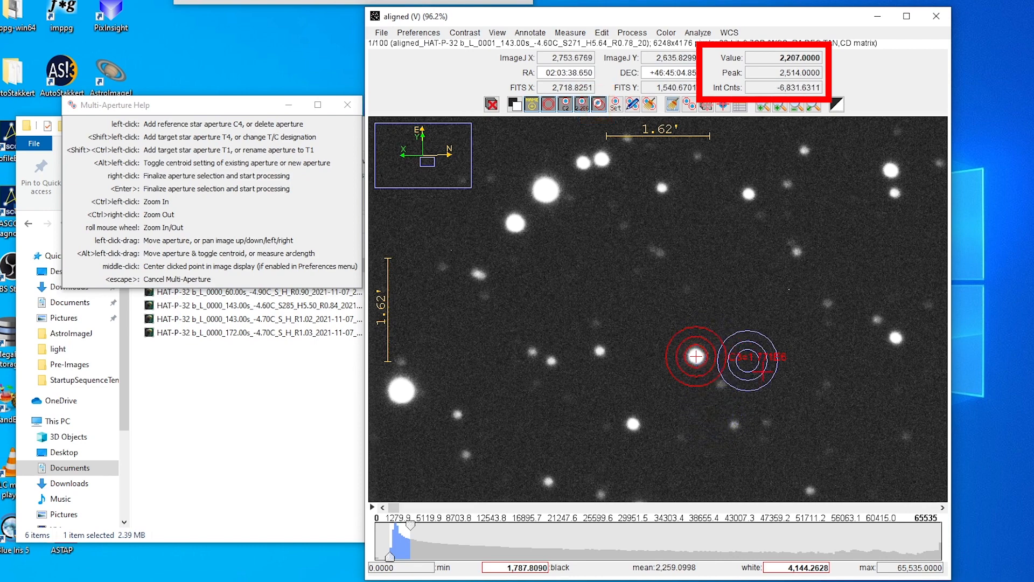
Step: Add reference star aperture C4 on the bright star to the northeast of C3
scroll(754, 355, "down", 3)
scroll(769, 380, "down", 2)
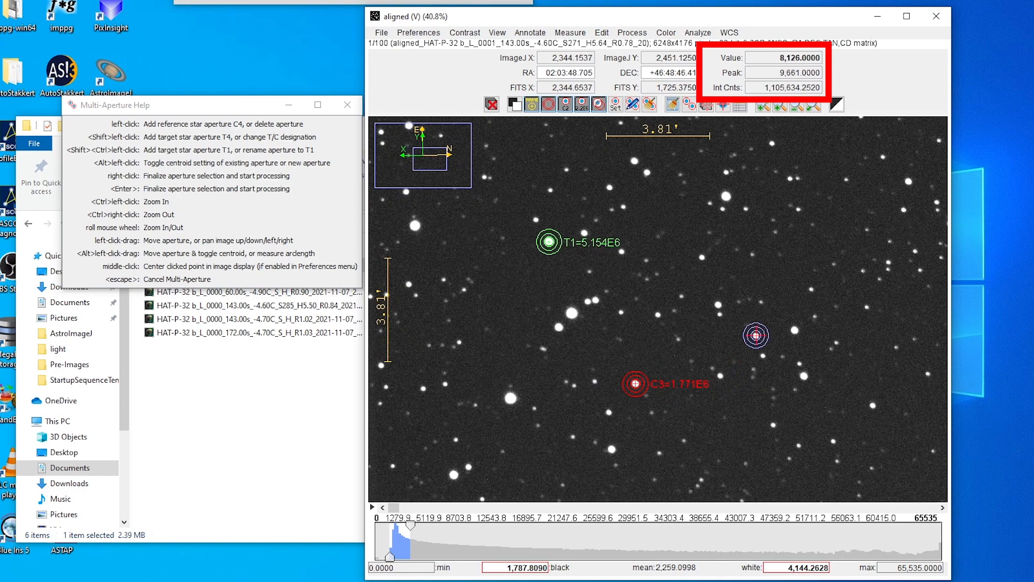
scroll(793, 332, "up", 2)
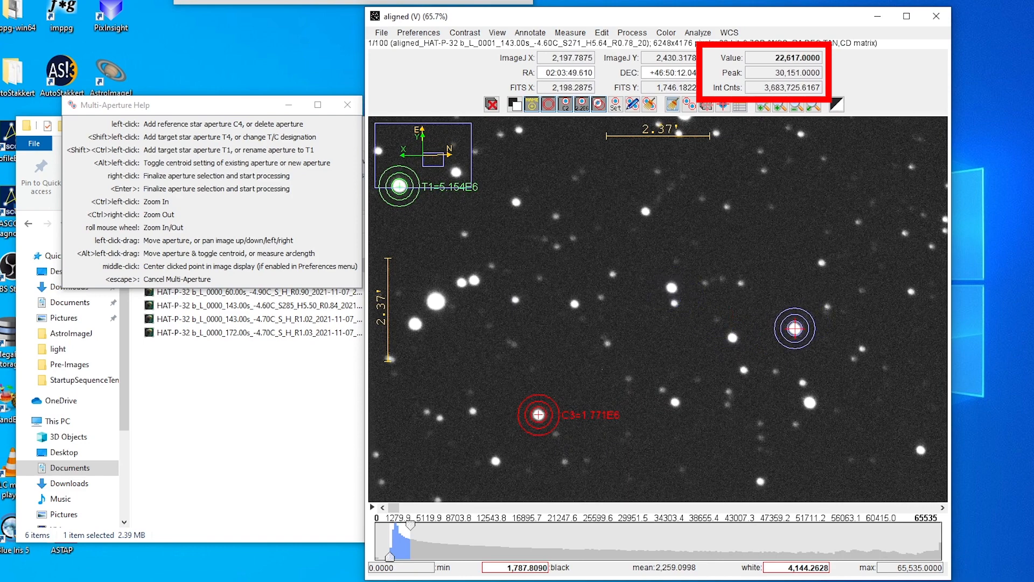
left_click(794, 328)
scroll(691, 383, "down", 4)
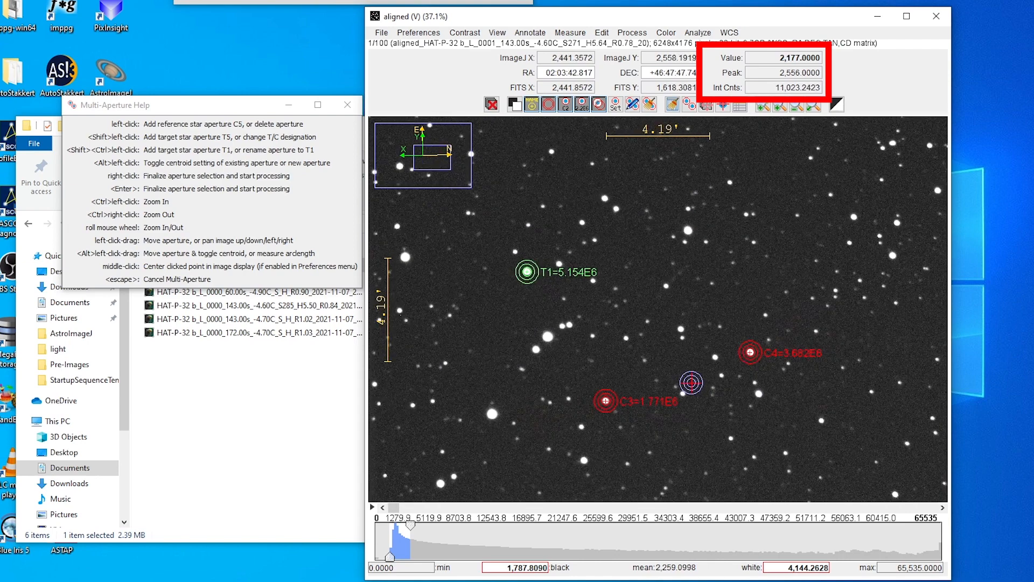
Step: Review the placed apertures across the whole field, finalize the aperture selection and start processing the stack
scroll(690, 382, "down", 2)
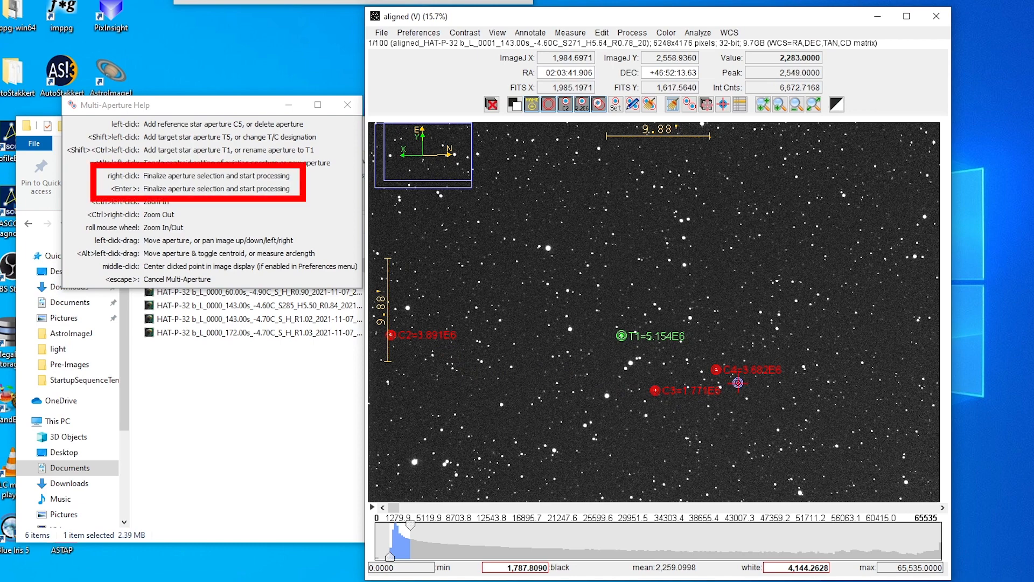
scroll(738, 382, "down", 2)
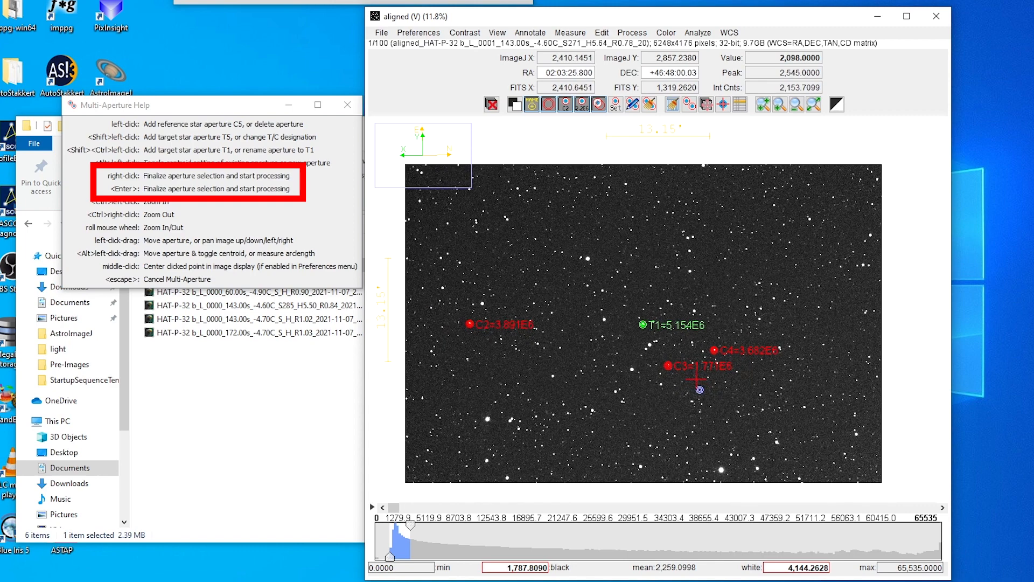
left_click_drag(705, 382, 708, 386)
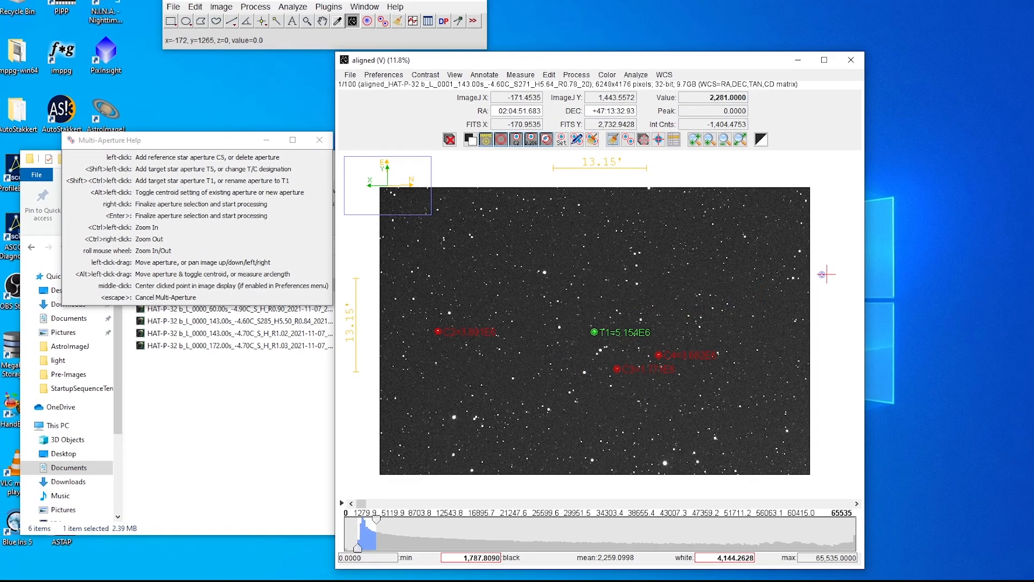
right_click(913, 252)
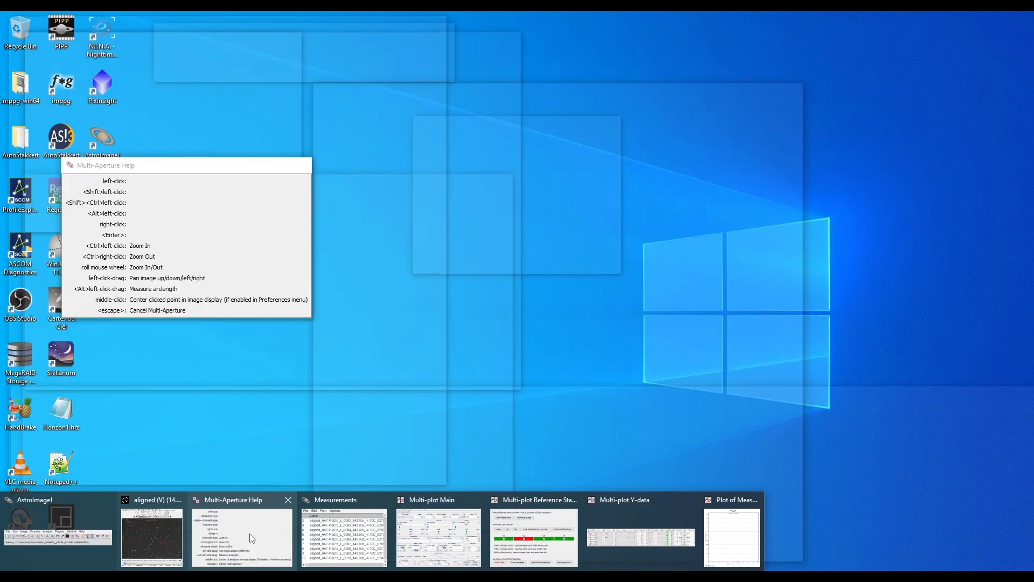
Step: Bring the Measurements table forward and widen it until the columns from Label to EXPTIME are readable
left_click(322, 539)
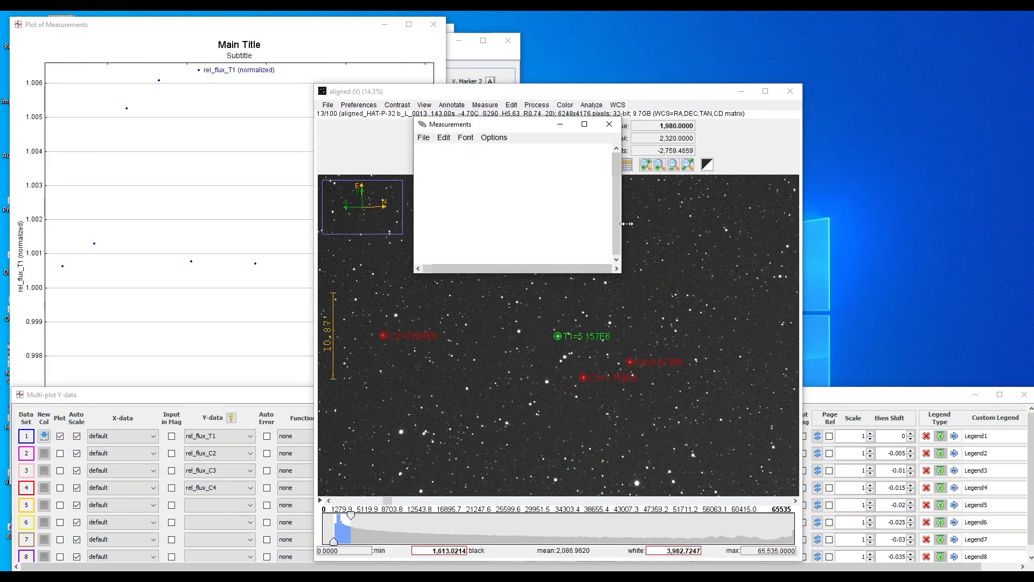
left_click_drag(623, 224, 985, 224)
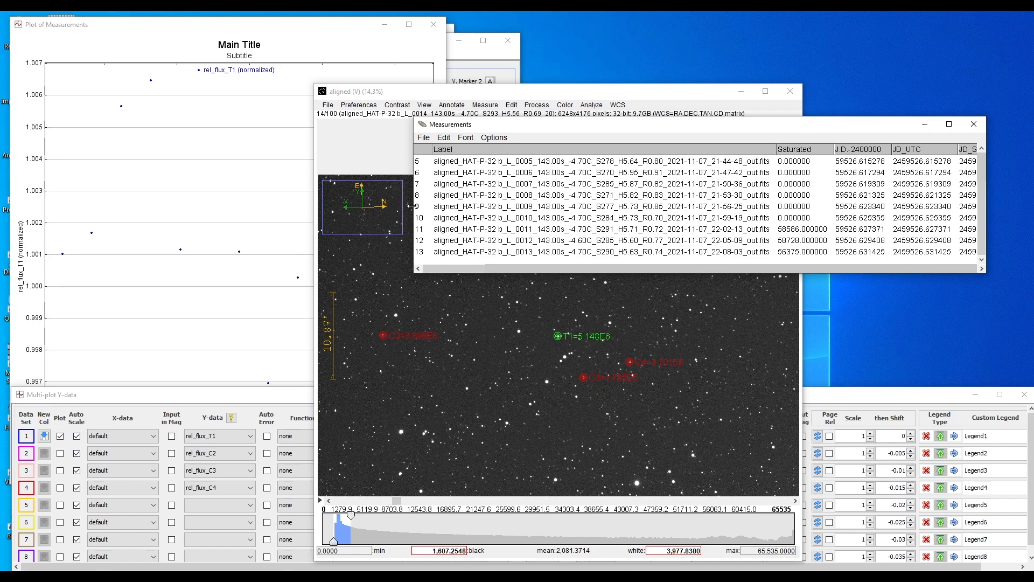
left_click_drag(412, 207, 50, 208)
left_click_drag(582, 130, 594, 221)
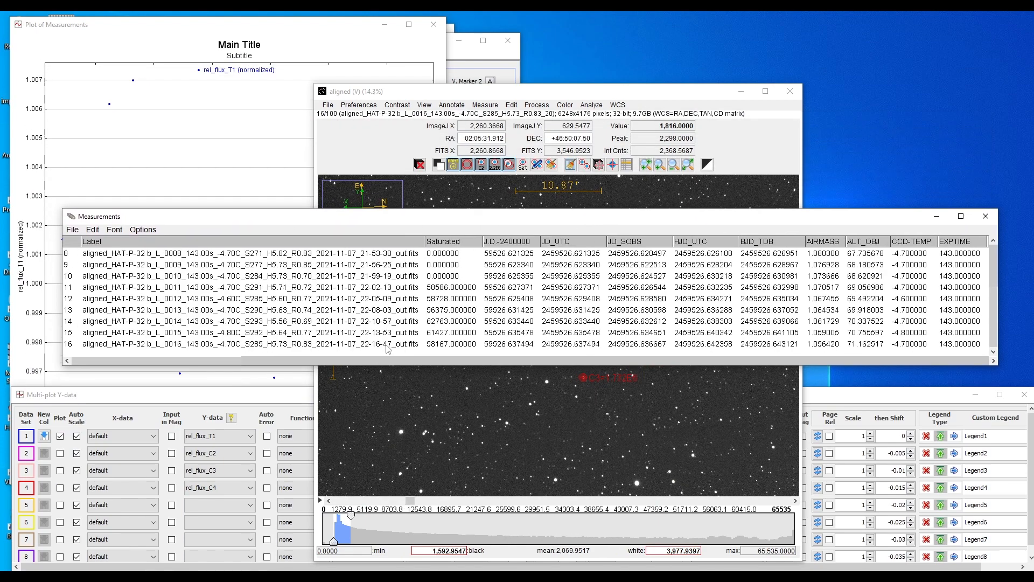
Step: Arrange the Plot of Measurements, Multi-plot Main and Measurements windows so the light curve stays visible beside the others
left_click(229, 376)
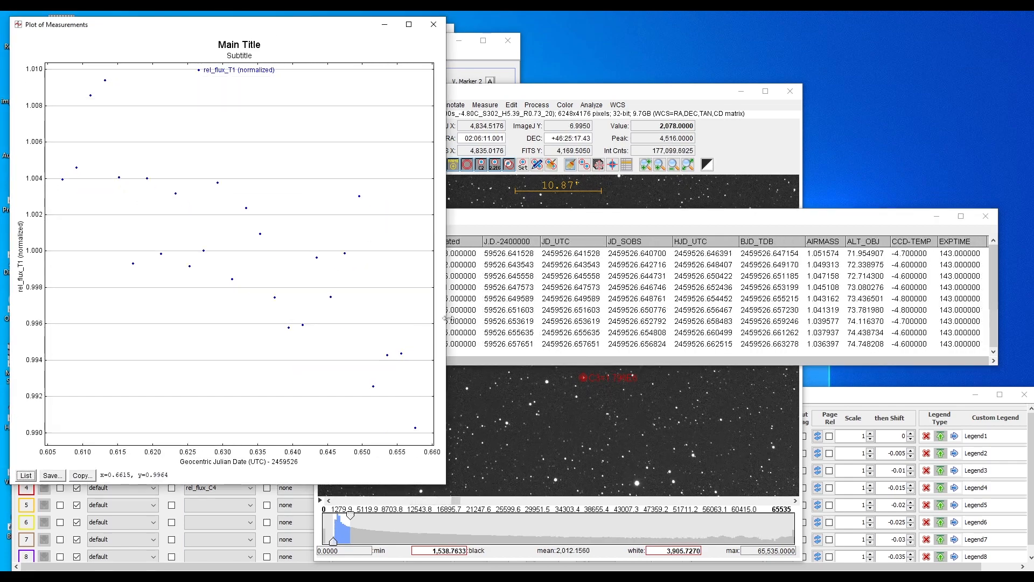
left_click_drag(295, 27, 874, 29)
left_click(365, 41)
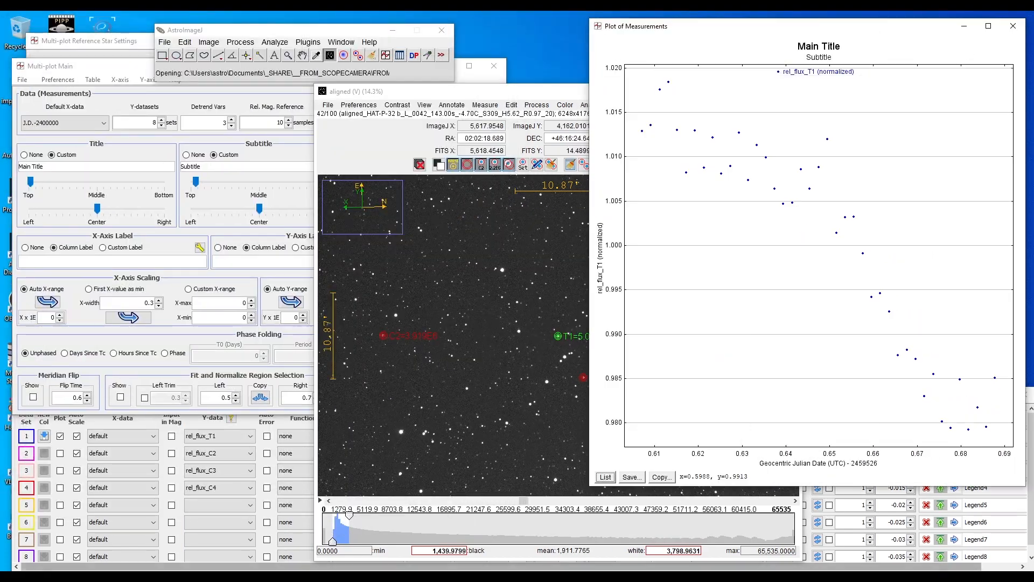
left_click_drag(526, 219, 521, 411)
left_click(773, 277)
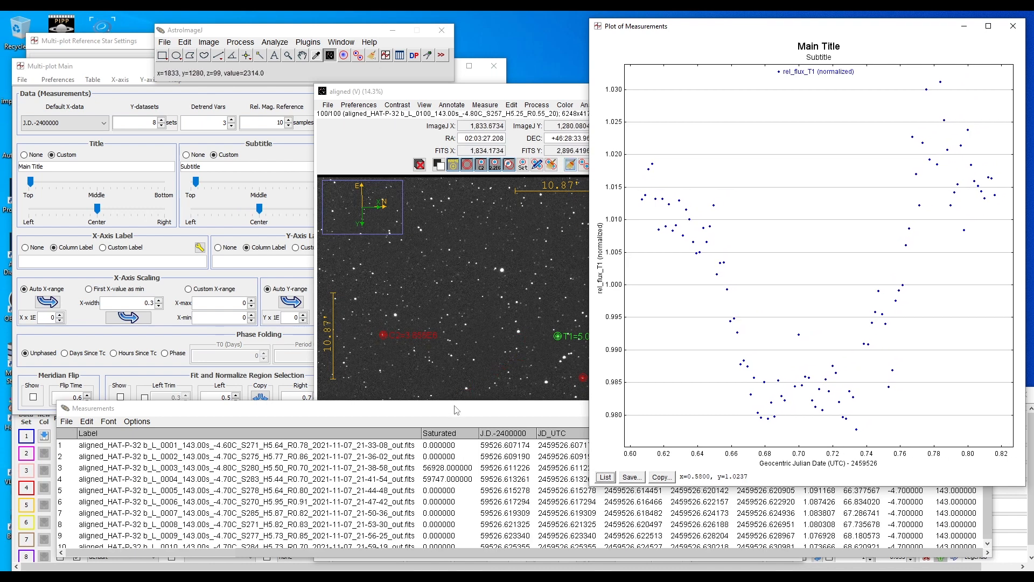
Step: Examine the saturation colours in the reference star settings and the Peak_C4 values throughout the Measurements table
left_click(124, 41)
left_click_drag(186, 44, 229, 153)
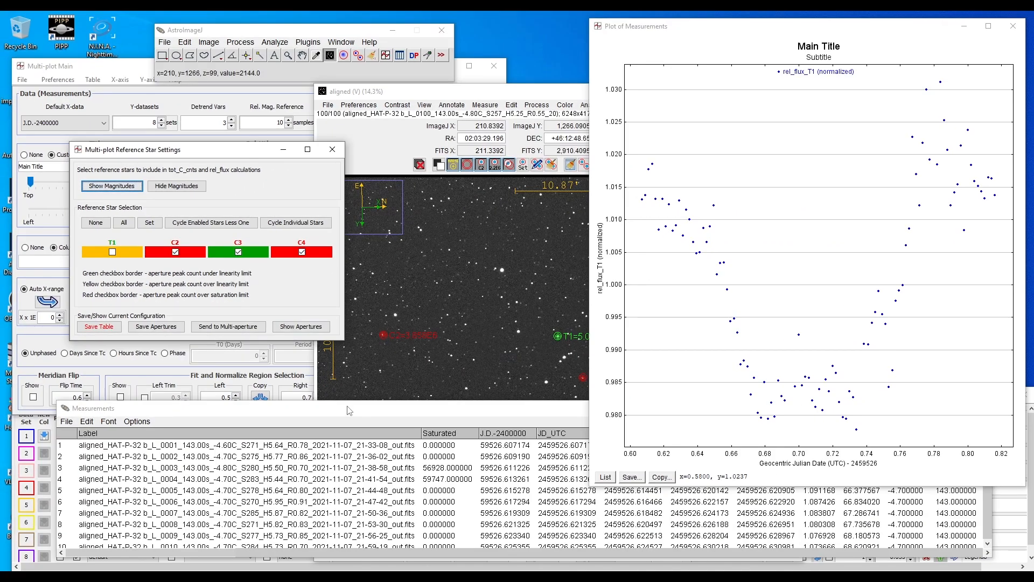
left_click_drag(349, 410, 372, 373)
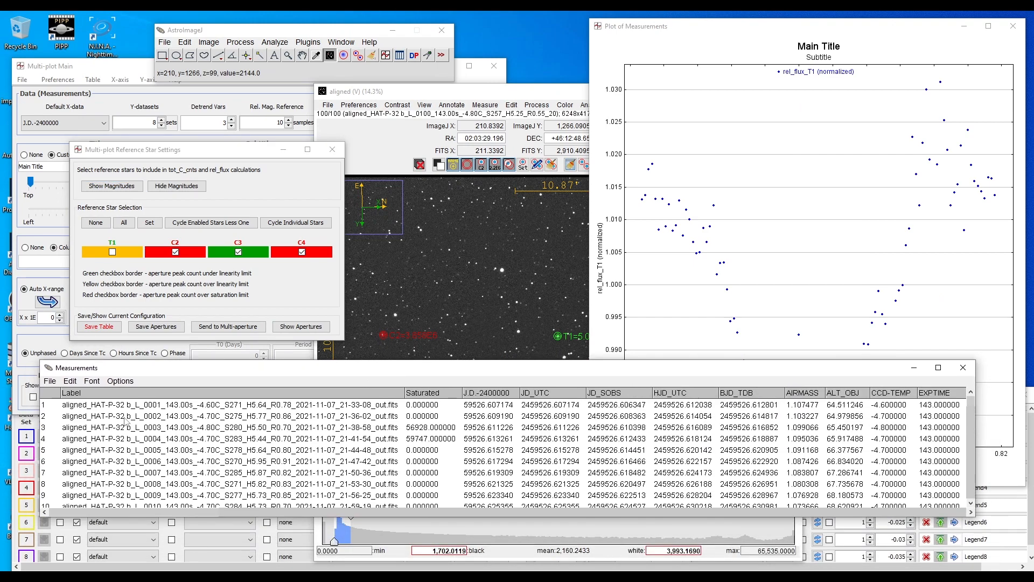
left_click_drag(144, 516, 907, 513)
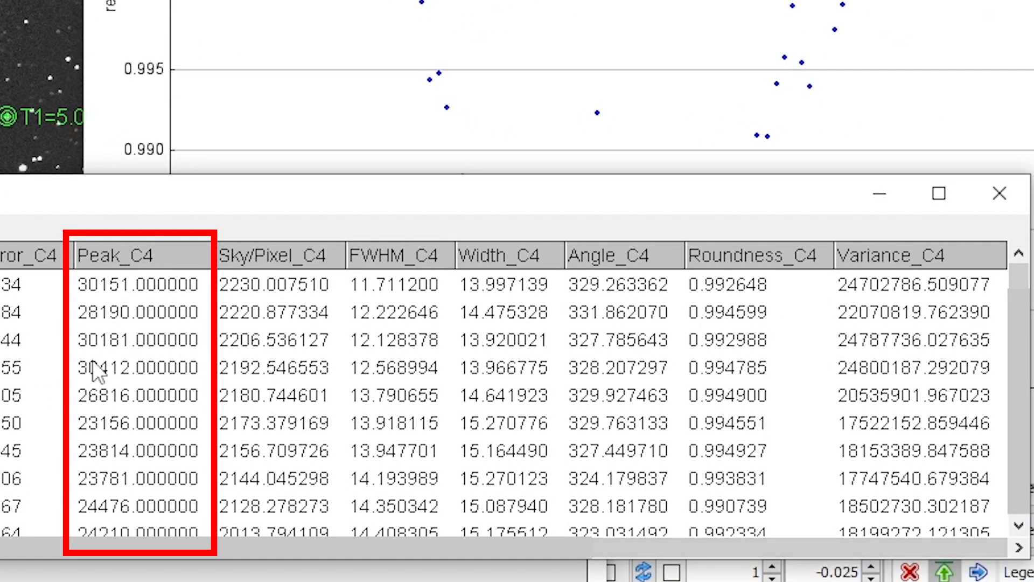
scroll(89, 364, "down", 3)
scroll(129, 345, "down", 10)
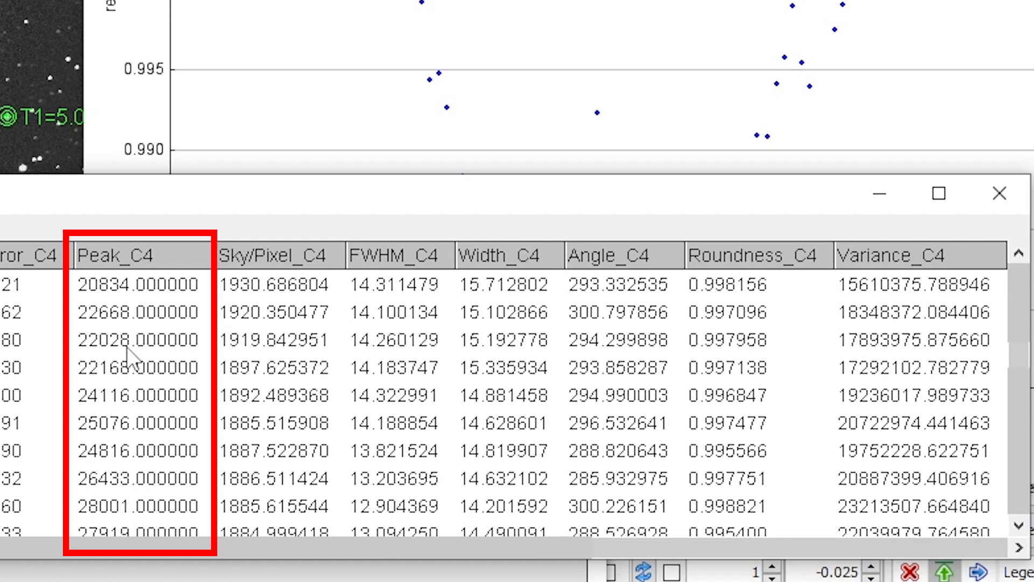
scroll(107, 396, "down", 12)
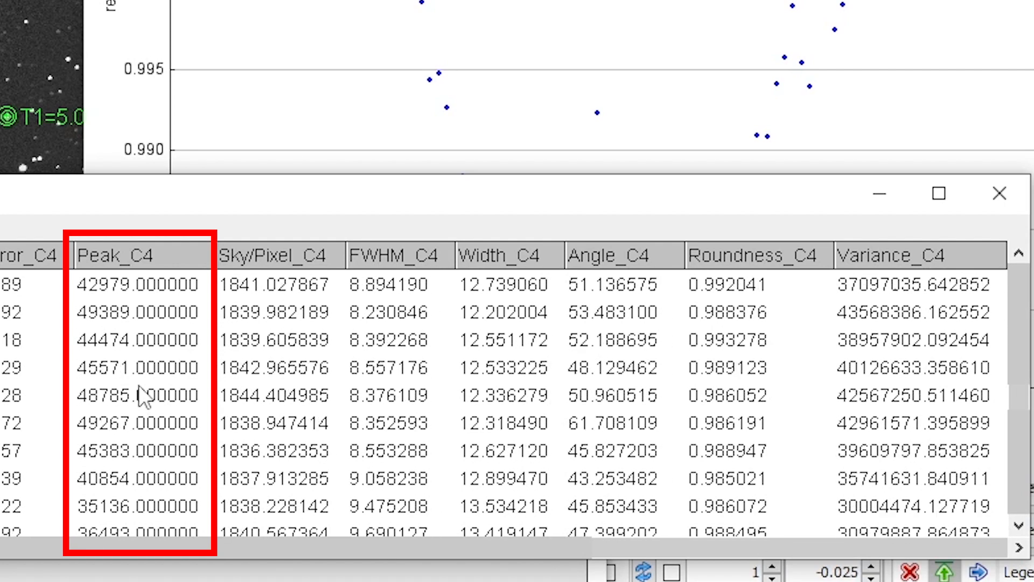
scroll(129, 397, "down", 10)
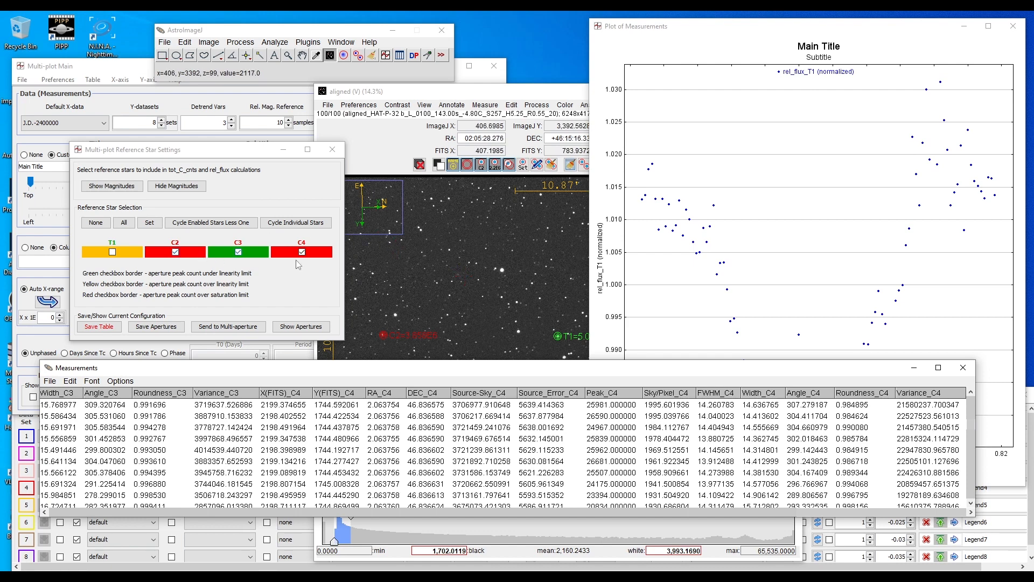
Step: Close the reference star settings, Multi-plot, Measurements and plot windows from the completed run
left_click(333, 150)
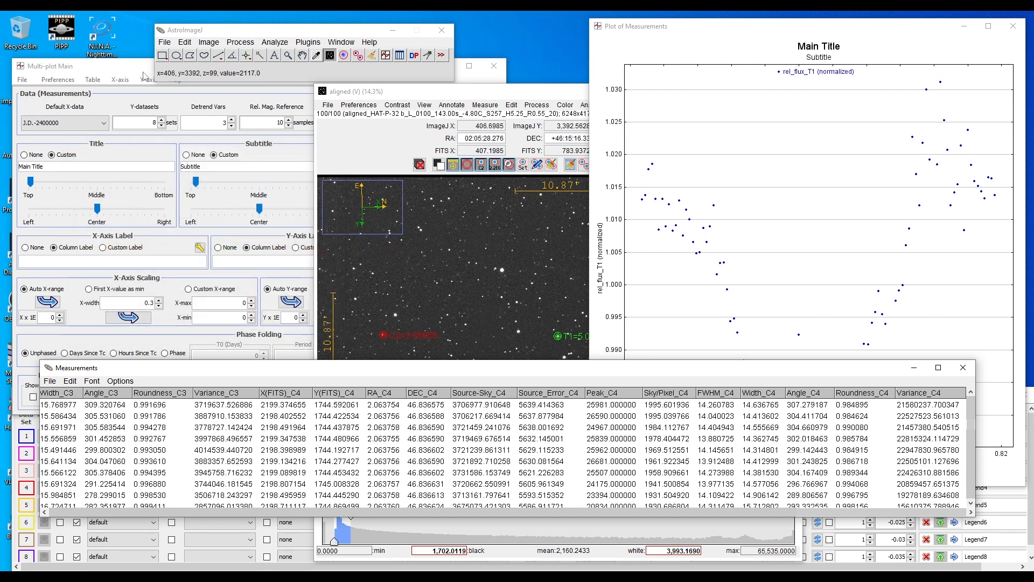
left_click(124, 70)
left_click(498, 70)
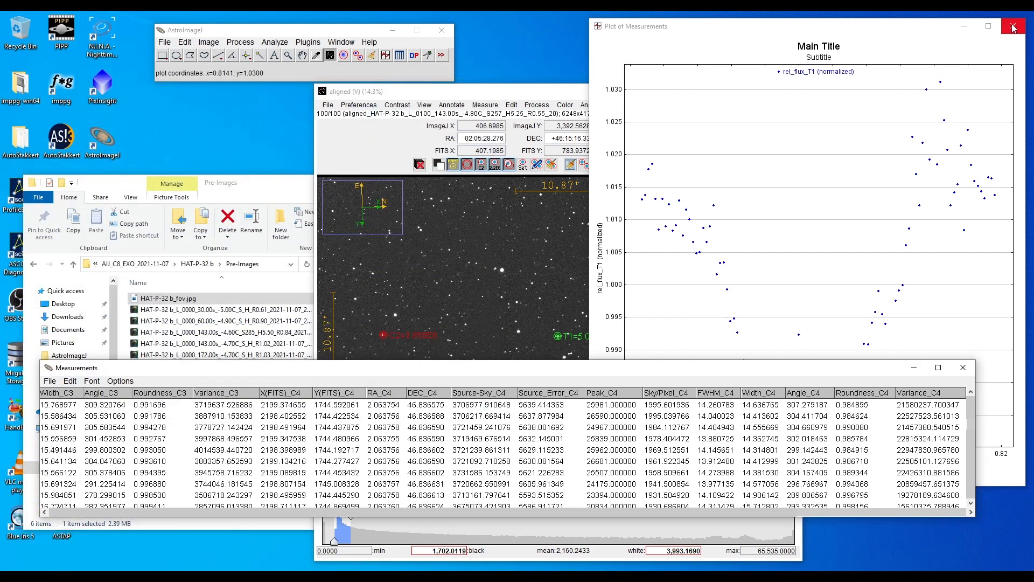
left_click(1013, 28)
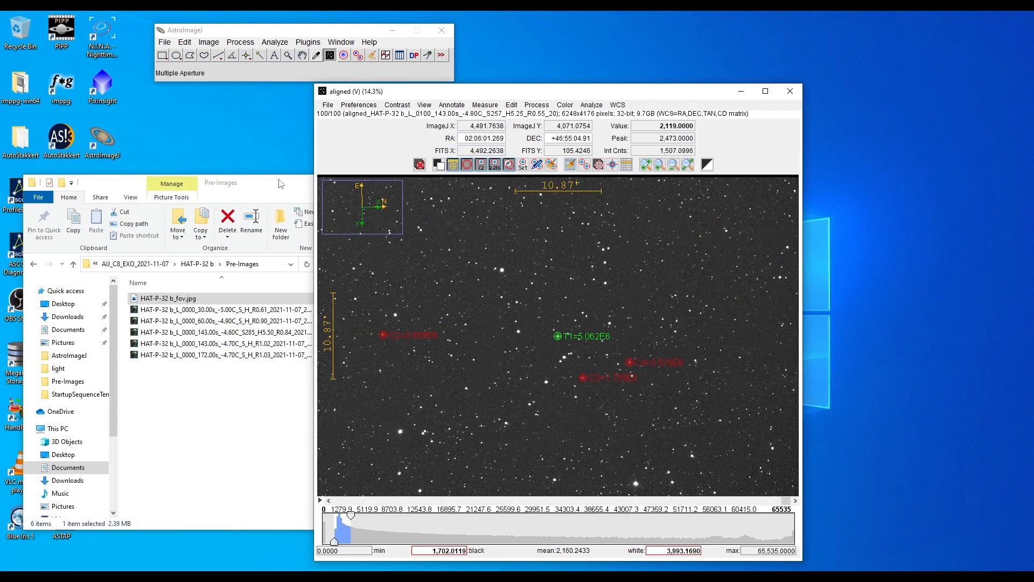
Step: Clear all apertures from the aligned stack and return to its first image
left_click(279, 181)
left_click(459, 183)
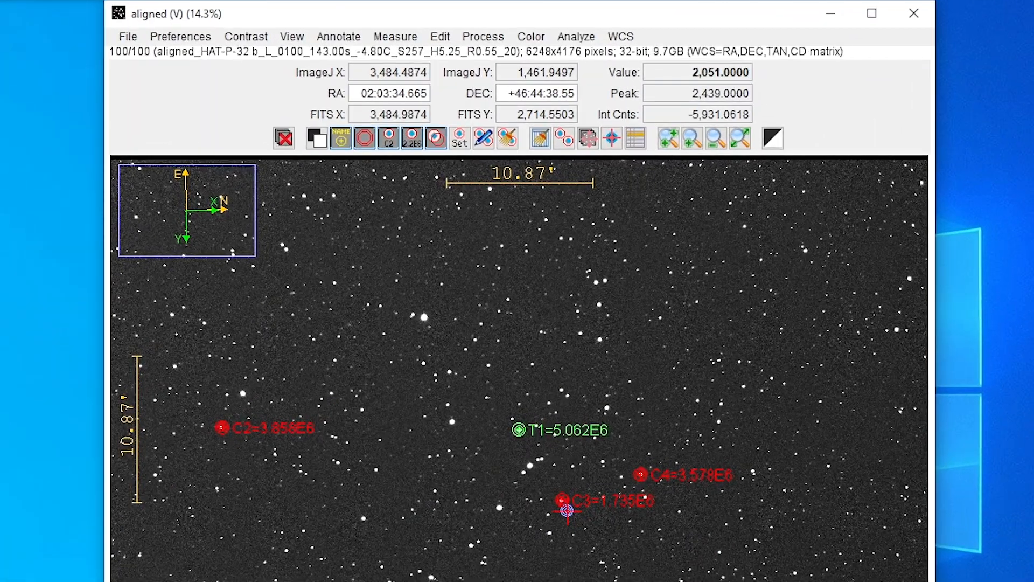
scroll(587, 383, "up", 3)
scroll(568, 510, "down", 2)
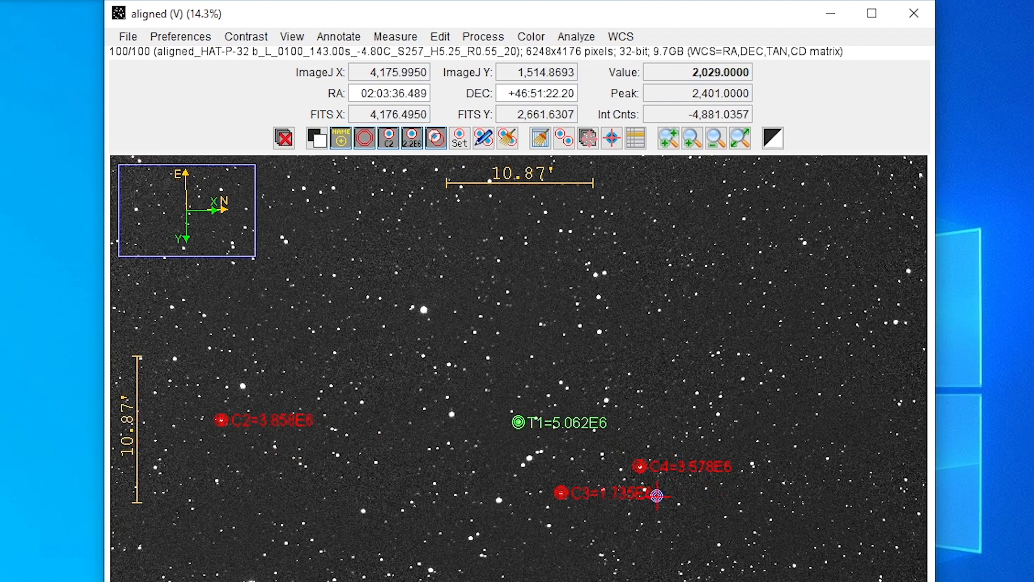
left_click(506, 141)
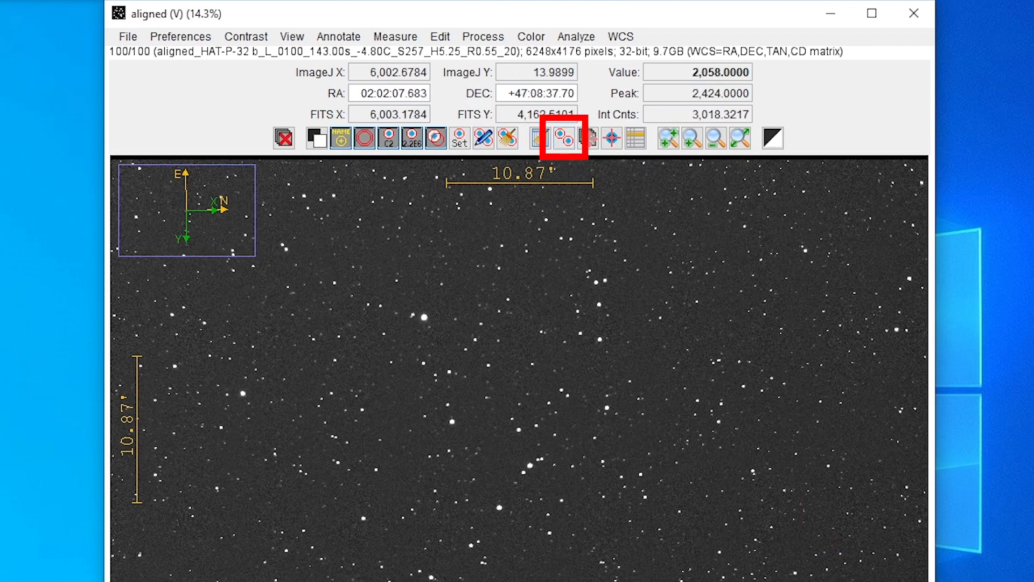
left_click_drag(904, 581, 130, 581)
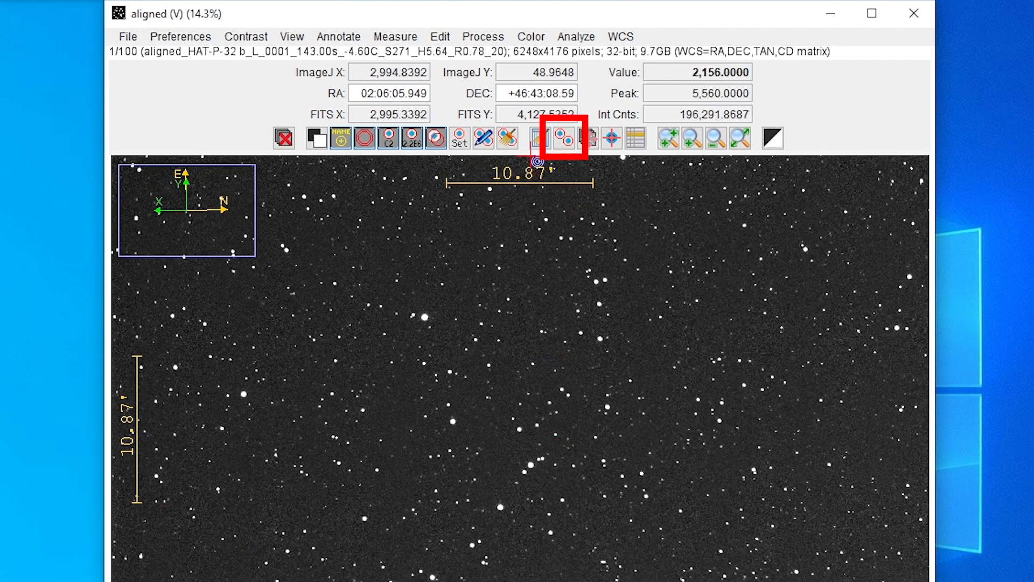
Step: Restart multi-aperture photometry on the aligned stack and place target aperture T1 on the HAT-P-32 star
left_click(563, 139)
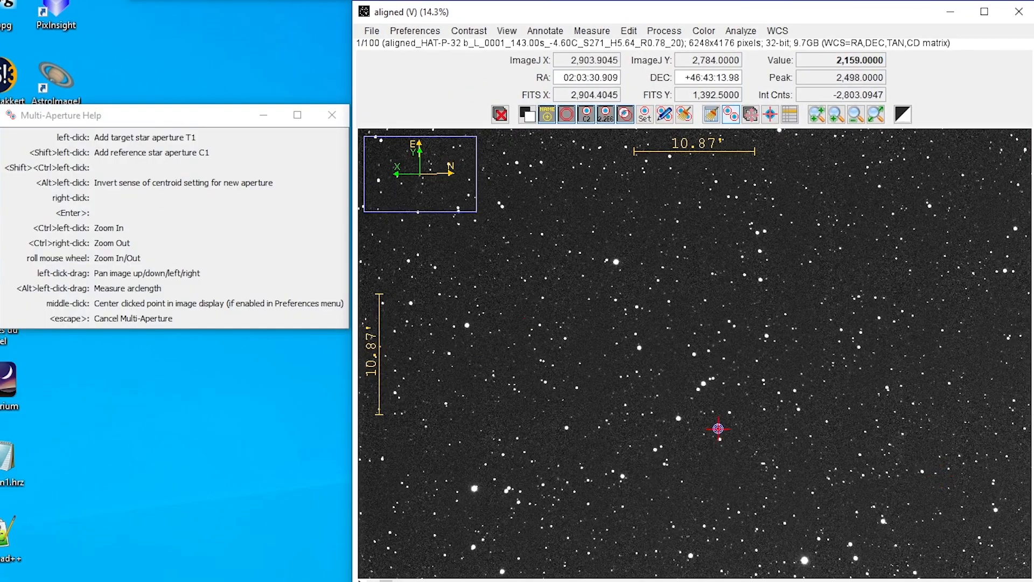
scroll(718, 429, "up", 5)
left_click(729, 344)
scroll(647, 402, "down", 3)
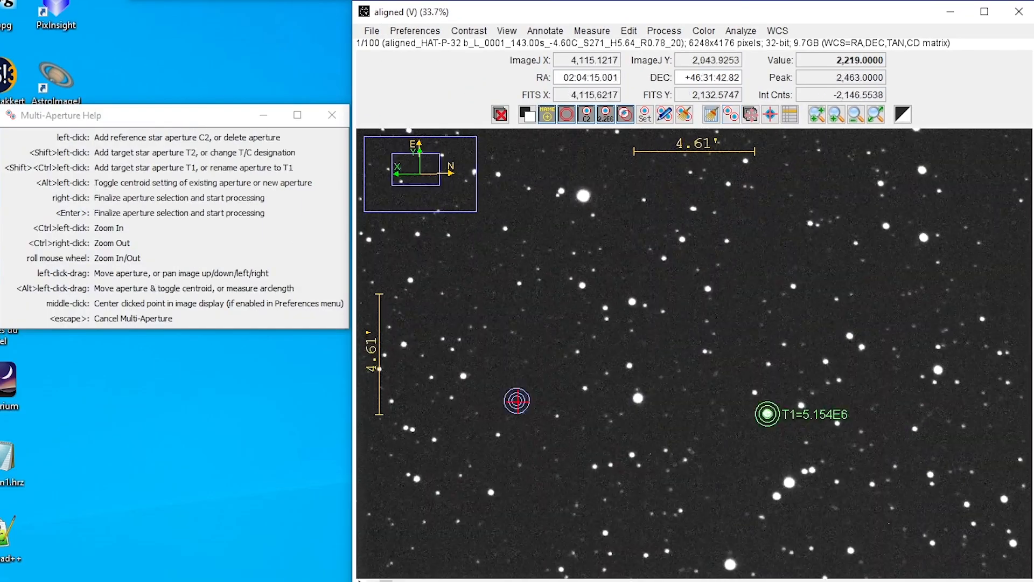
Step: Add reference star apertures C2, C3 and C4 on different comparison stars and run the photometry
scroll(440, 377, "up", 3)
left_click(776, 426)
scroll(727, 389, "up", 2)
left_click(726, 390)
scroll(802, 501, "down", 3)
scroll(802, 499, "up", 3)
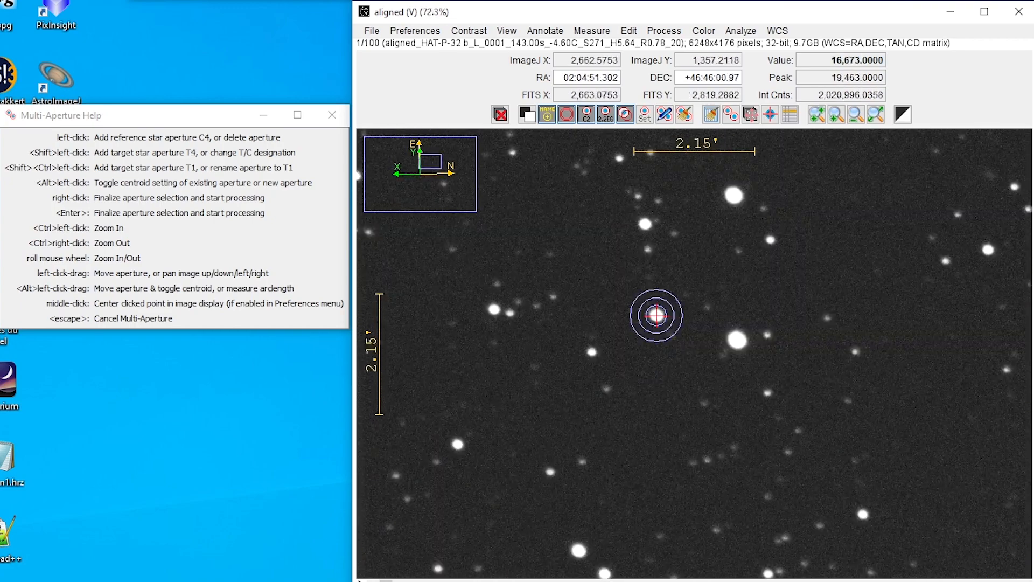
scroll(727, 311, "down", 5)
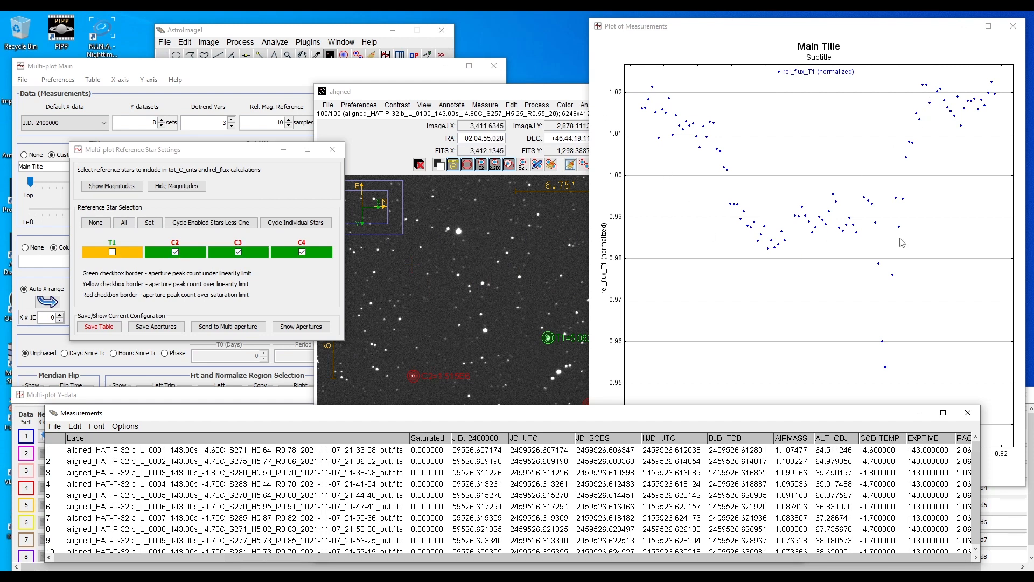
Step: Bring the Multi-plot Y-data window forward and resize it so all eight data set rows are visible below the plot
left_click(255, 395)
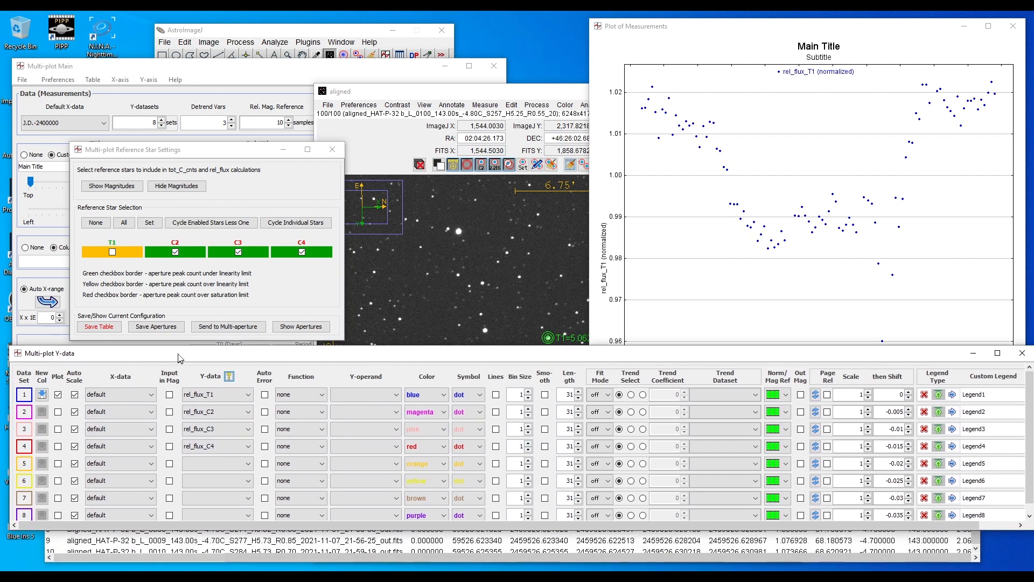
left_click_drag(245, 524, 241, 543)
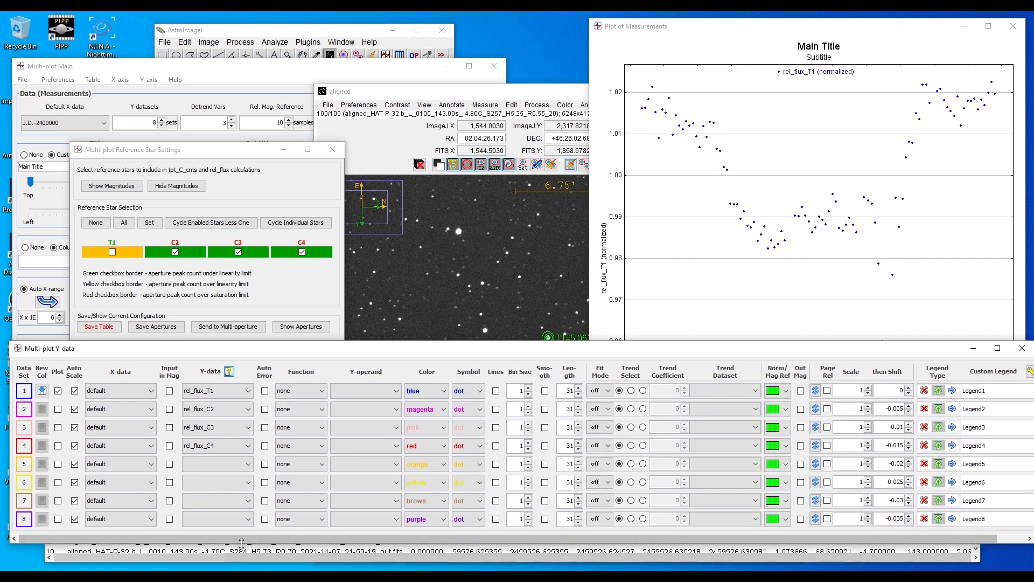
left_click_drag(236, 351, 234, 375)
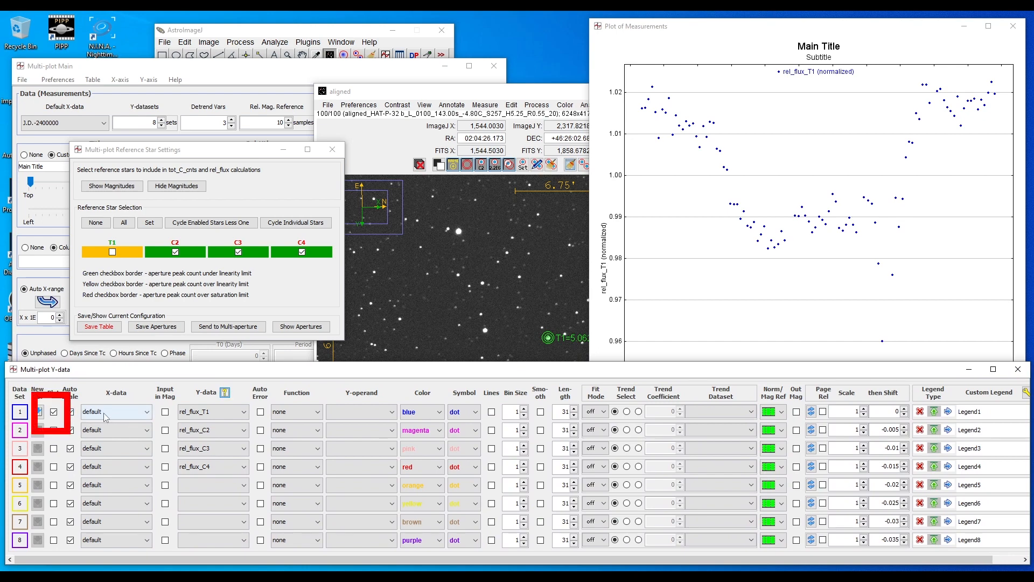
Step: Switch plotting of the rel_flux_T1 data set off and back on, and connect its points with lines
left_click(54, 413)
left_click(53, 413)
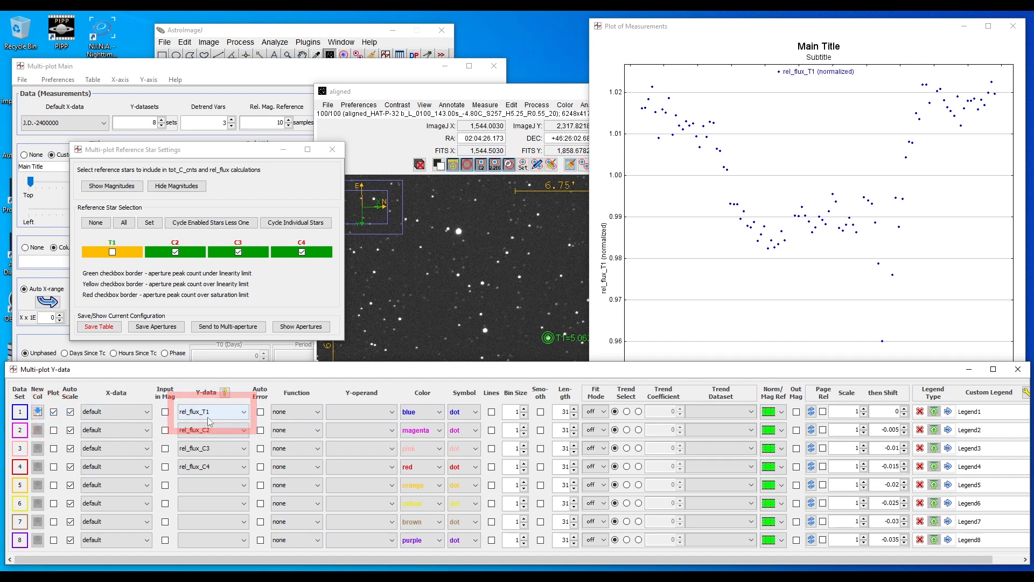
left_click(492, 412)
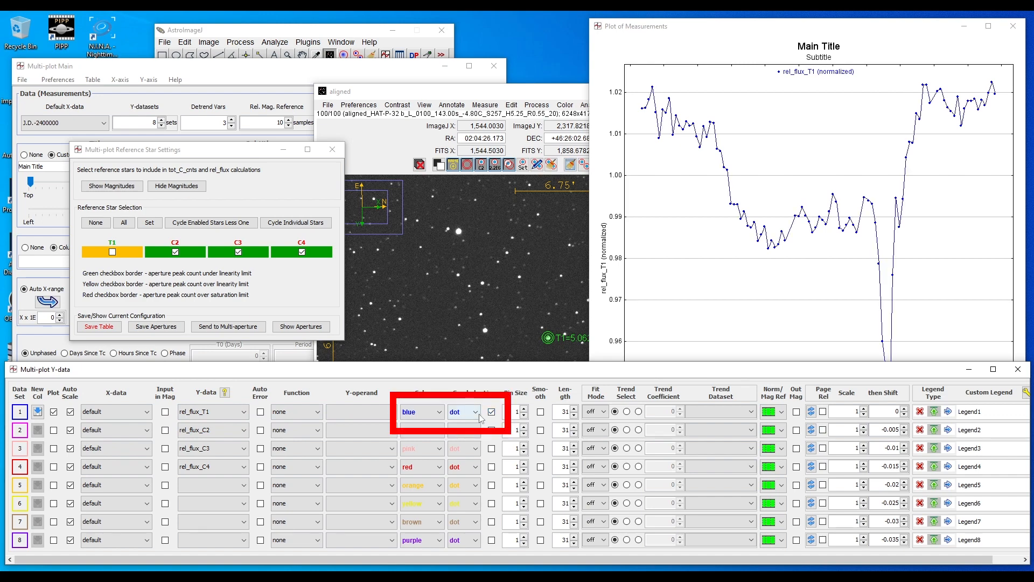
Step: Switch the rel_flux_T1 plot symbol to line and back to dot
left_click(480, 415)
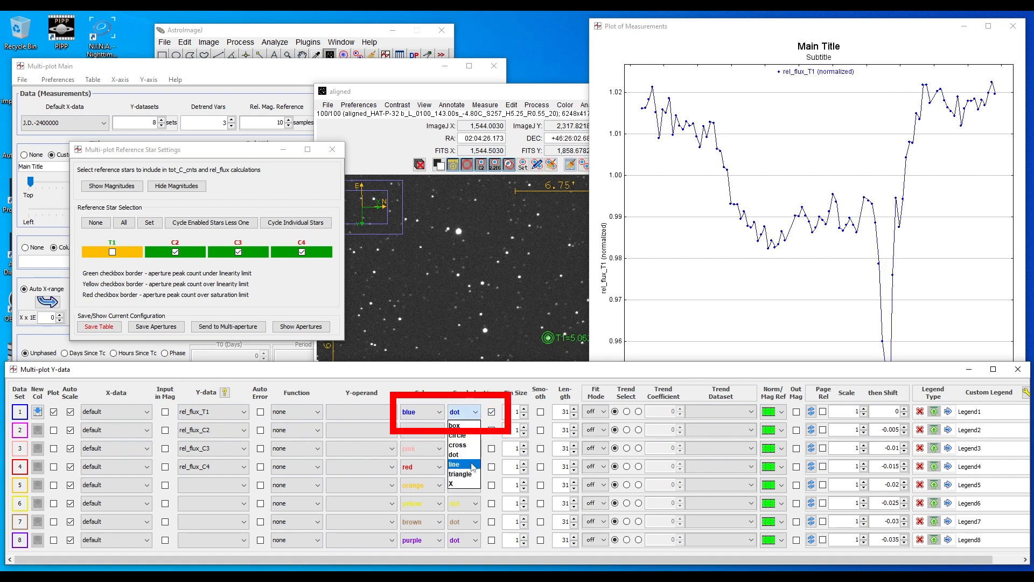
left_click(472, 464)
left_click(468, 412)
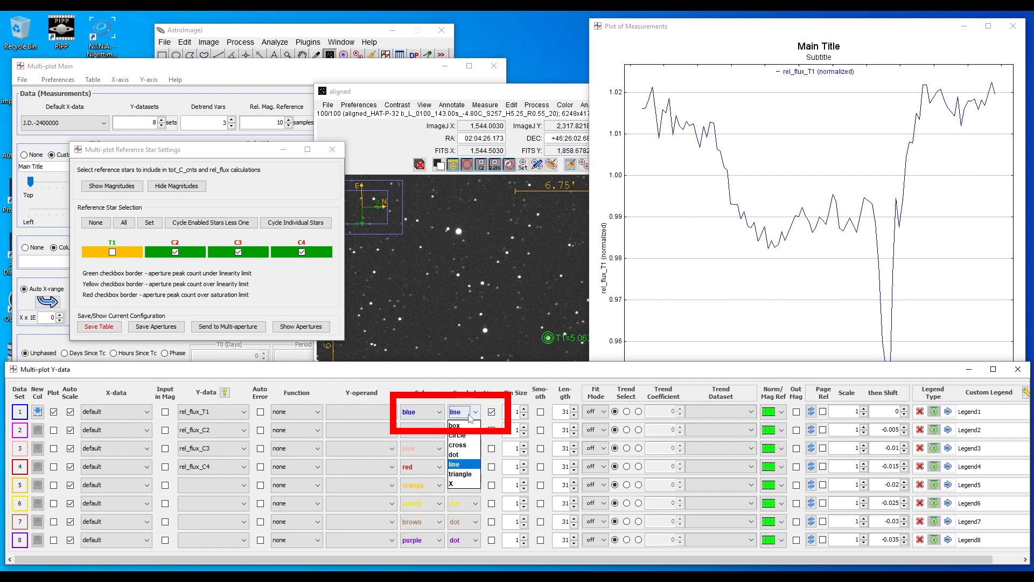
left_click(461, 455)
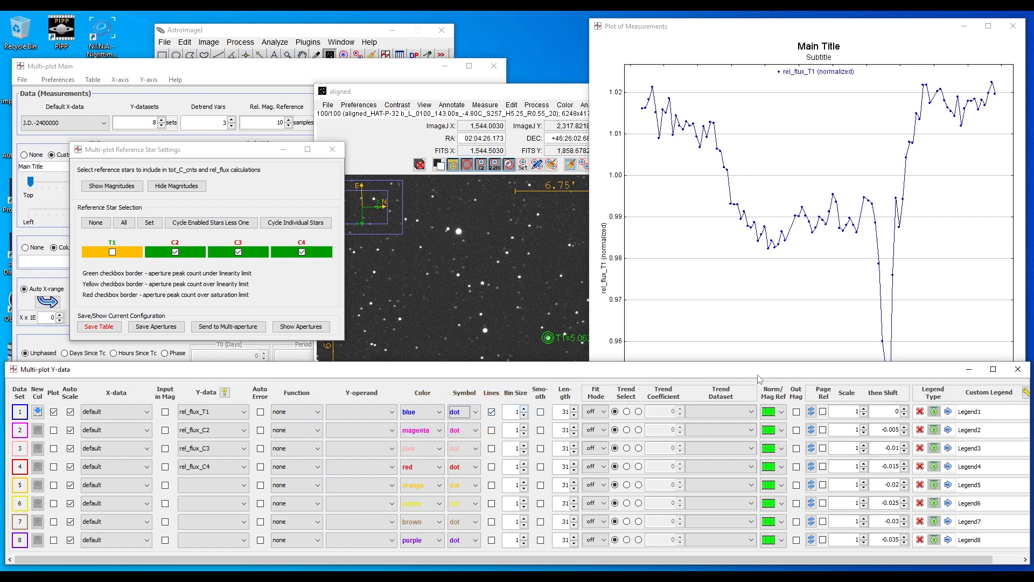
Step: Move the Multi-plot Y-data window aside, bring the light curve plot forward to examine its sharp dip, and move the window back
left_click_drag(759, 378, 752, 456)
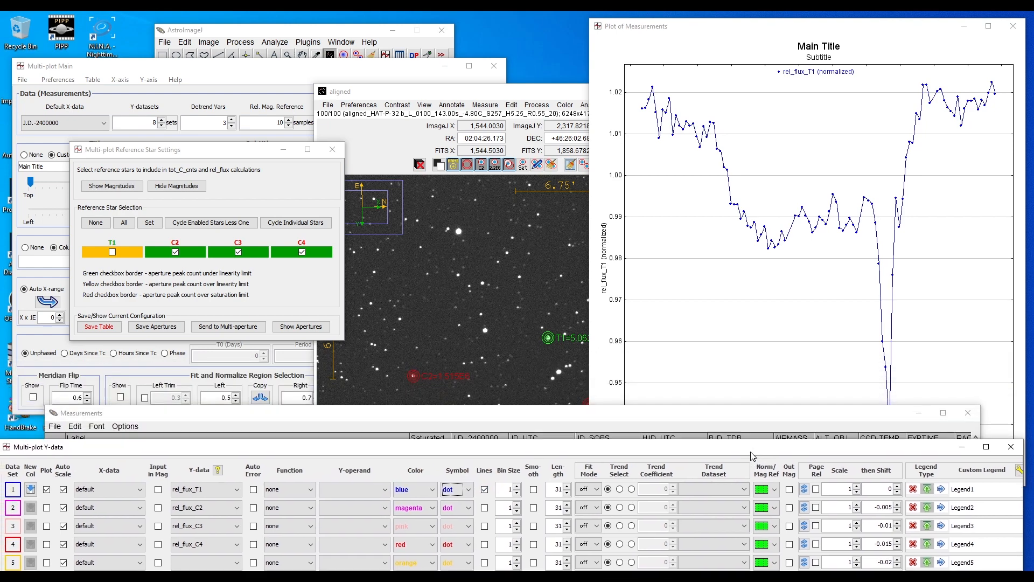
left_click(872, 40)
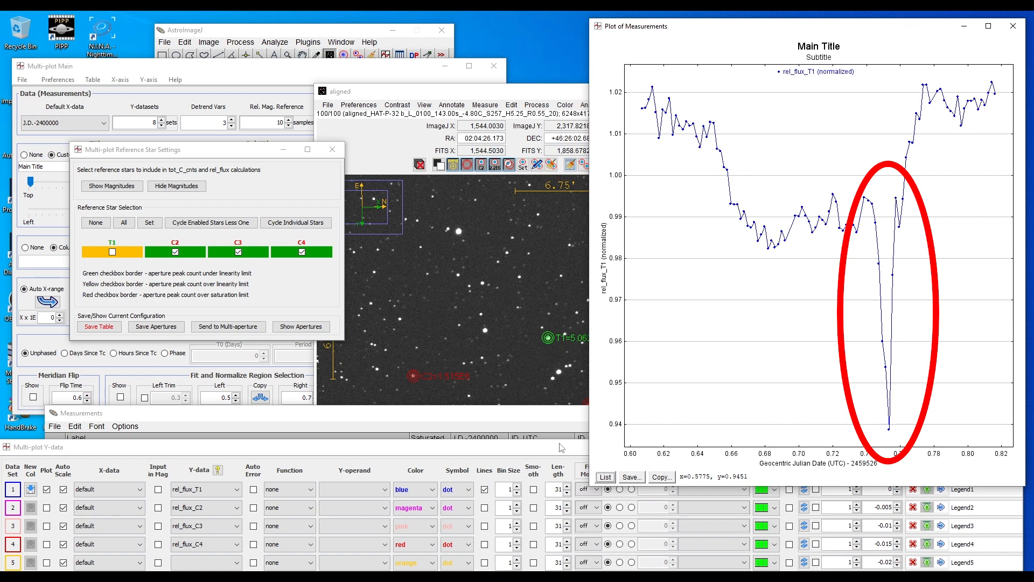
left_click_drag(524, 455, 527, 380)
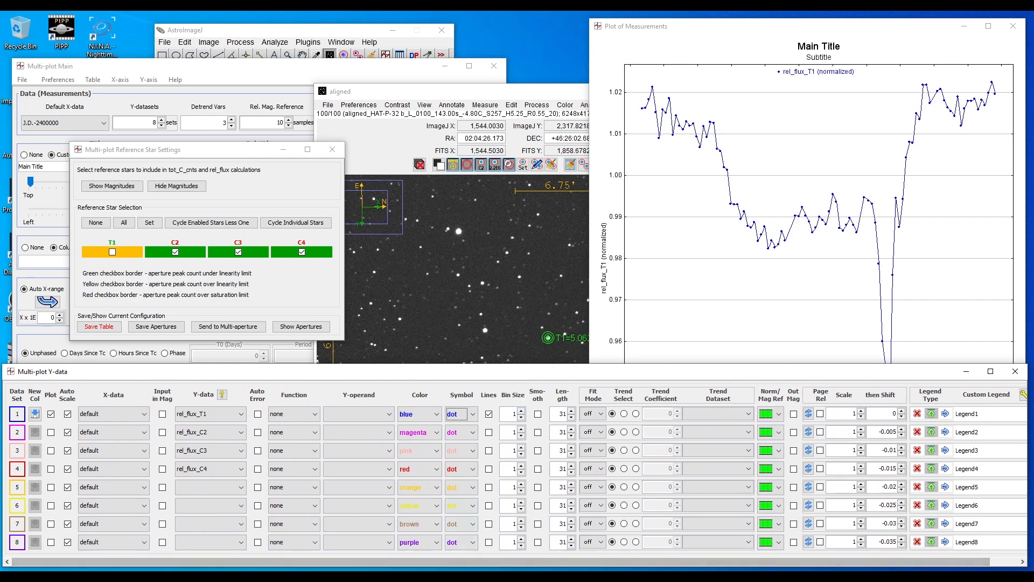
Step: Bring the Measurements table forward, move it over the other windows and enlarge it to show more rows
key("alt+Tab")
key("alt+Tab")
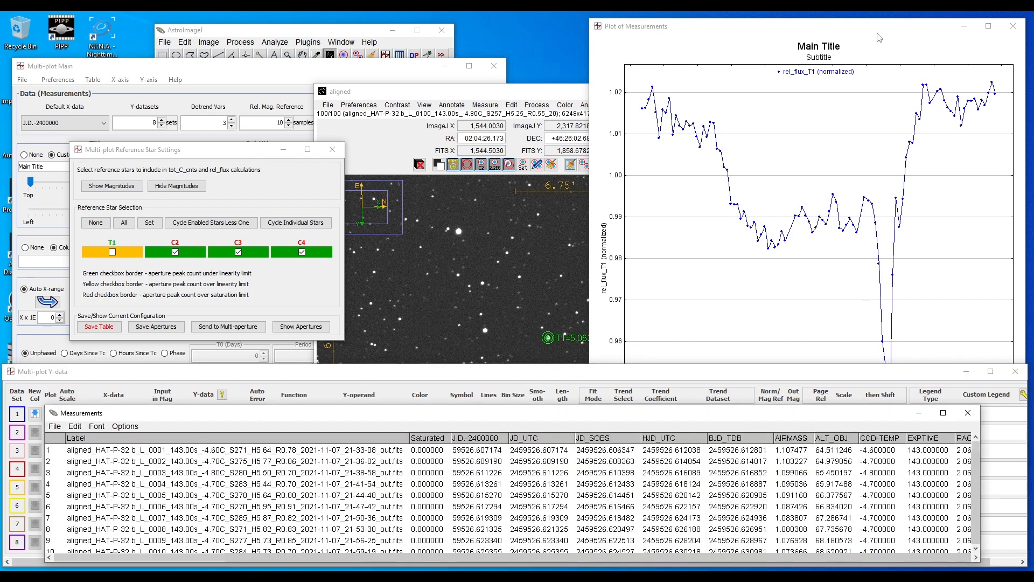
left_click_drag(627, 413, 619, 171)
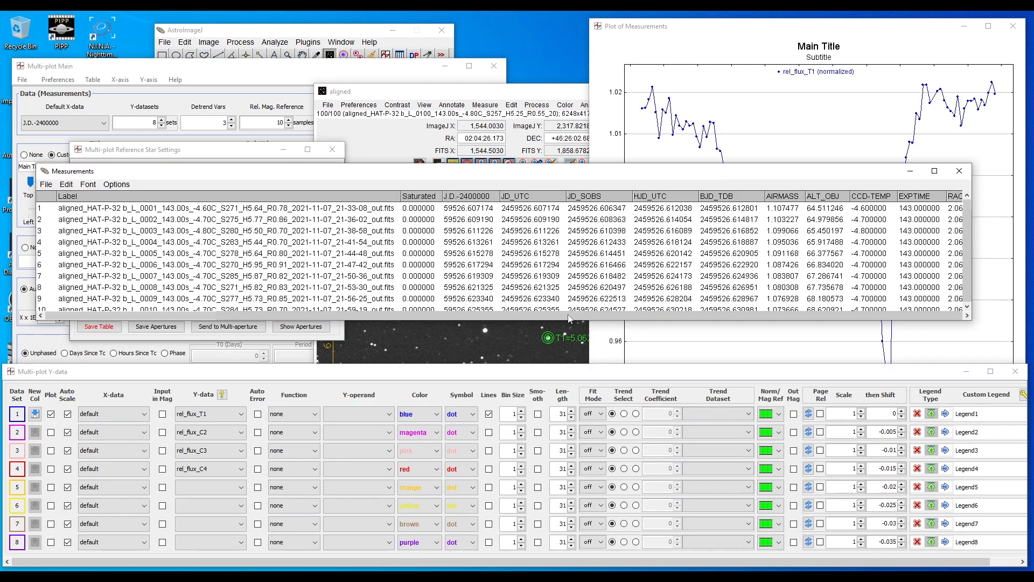
left_click_drag(546, 325, 546, 501)
Step: Highlight the Measurements row with the lowest rel_flux_T1 value and check which image file it belongs to
left_click_drag(203, 494, 266, 497)
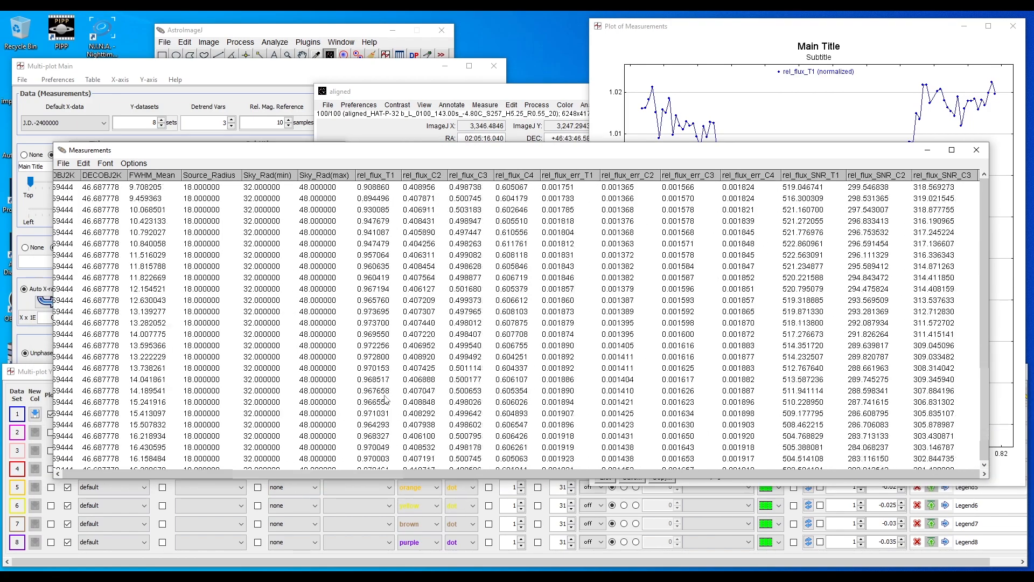
scroll(384, 399, "up", 3)
left_click(378, 301)
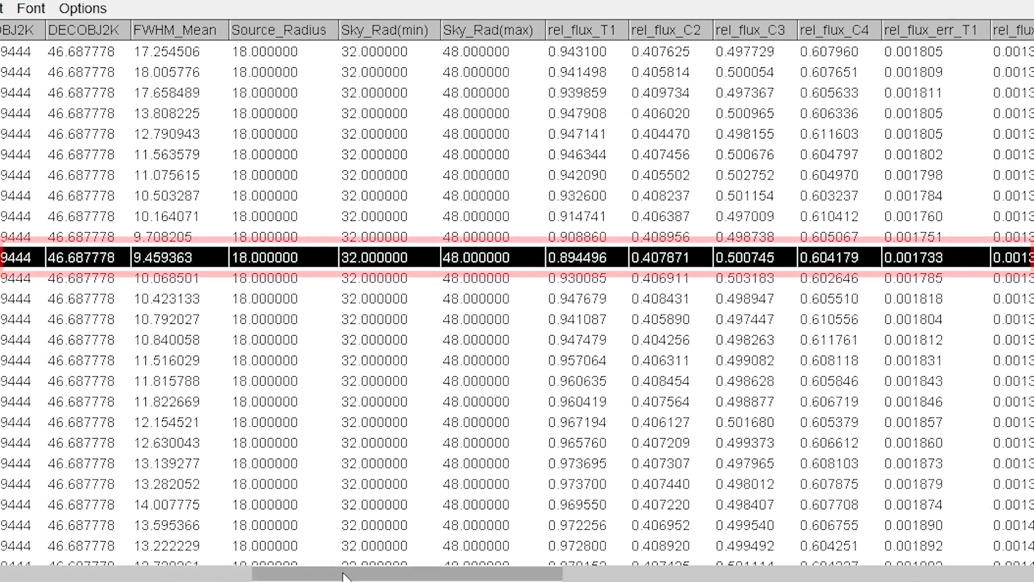
left_click_drag(344, 576, 42, 579)
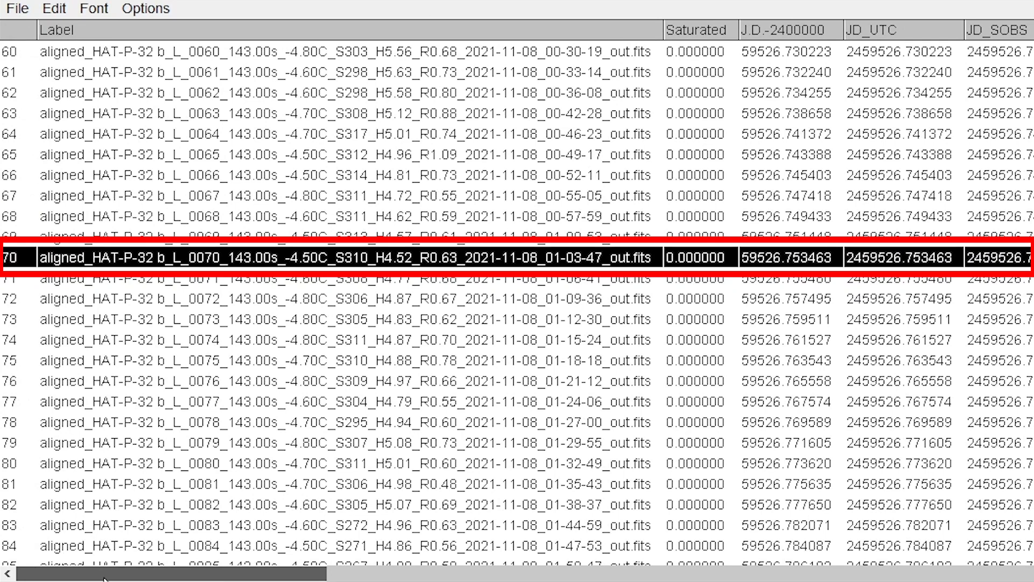
left_click_drag(105, 578, 397, 572)
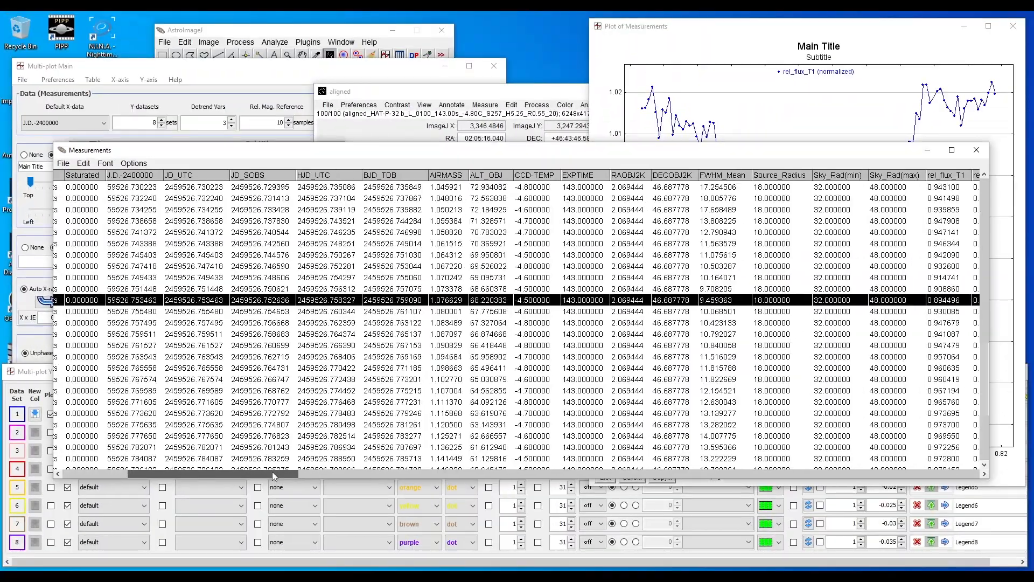
left_click_drag(272, 471, 322, 473)
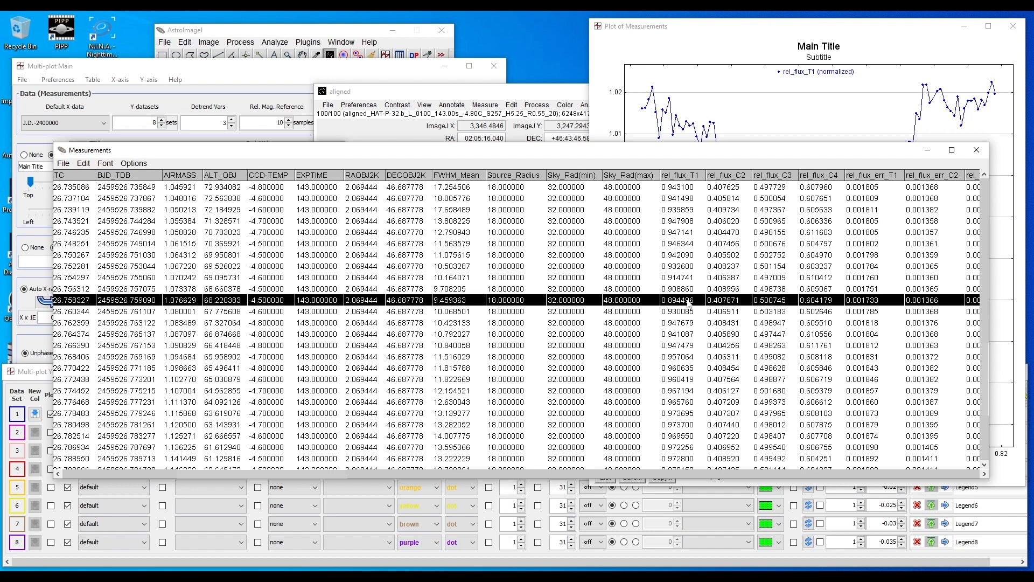
Step: Inspect the T1 star up close in the aligned stack, stepping through the slices around 67 to 74
left_click(474, 97)
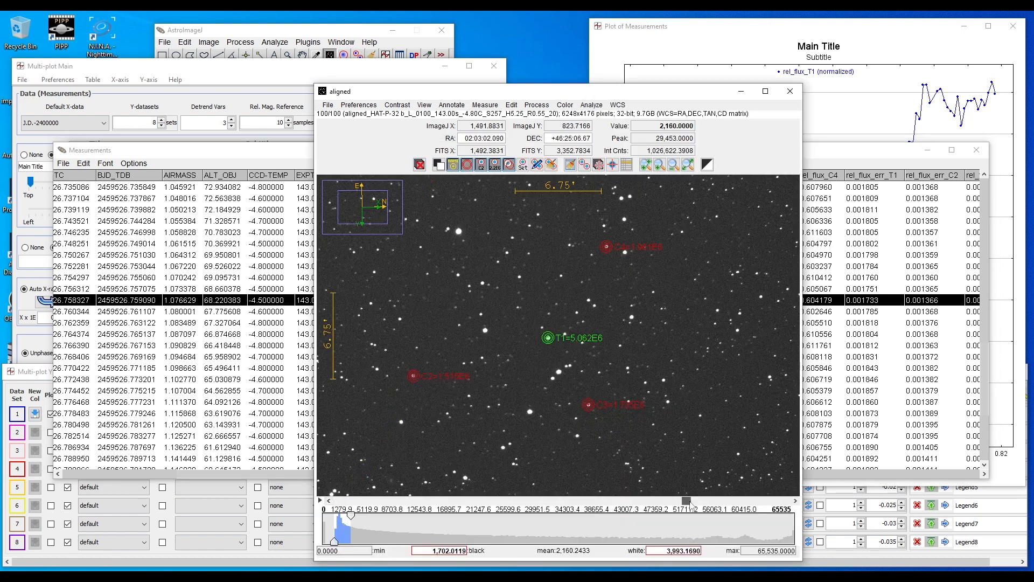
left_click_drag(686, 501, 663, 502)
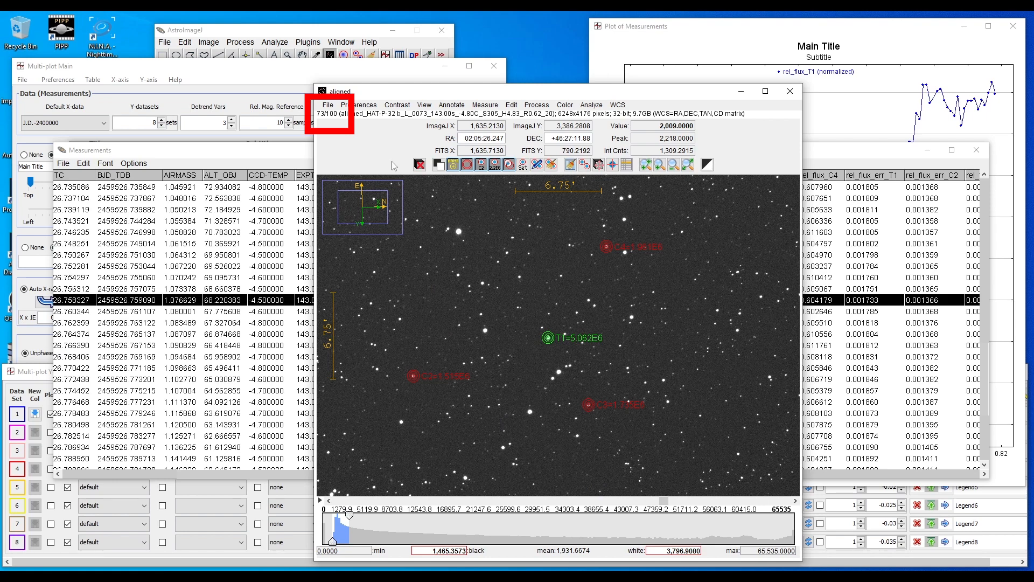
left_click_drag(659, 501, 655, 501)
scroll(544, 330, "up", 5)
key("Left")
key("Left")
key("Left")
key("Left")
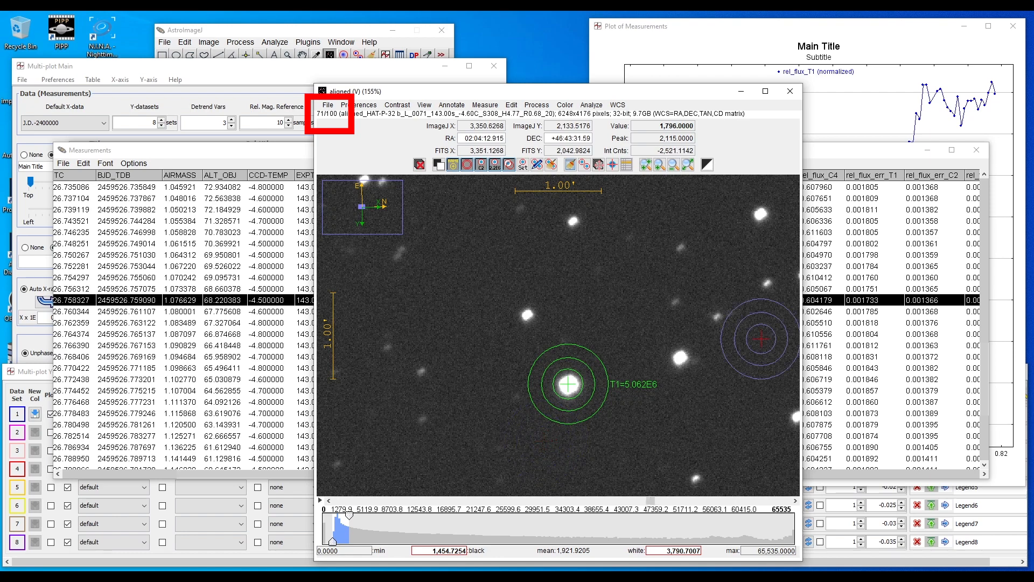
key("Right")
key("Right")
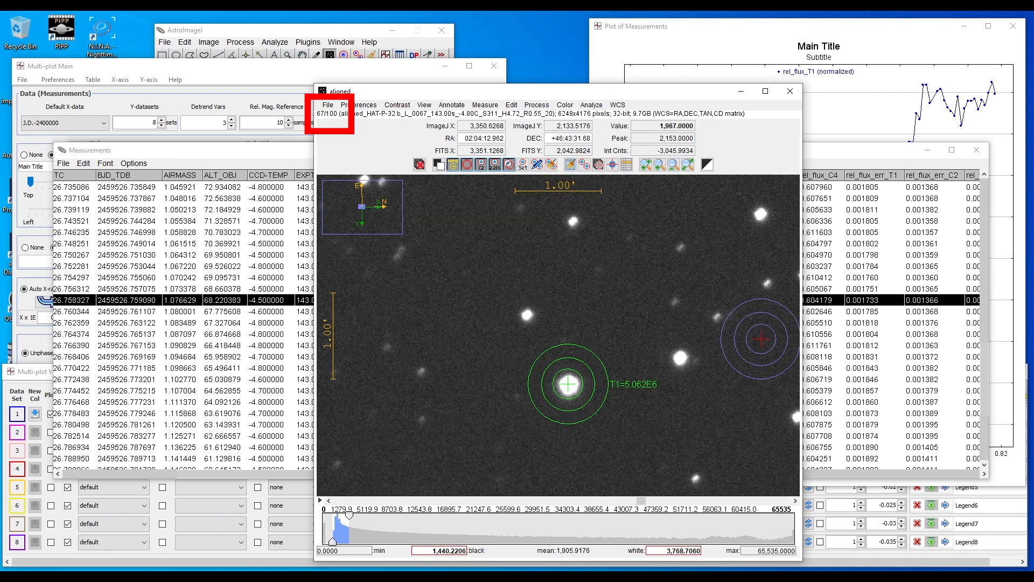
key("Right")
key("Right")
key("Right")
key("Right")
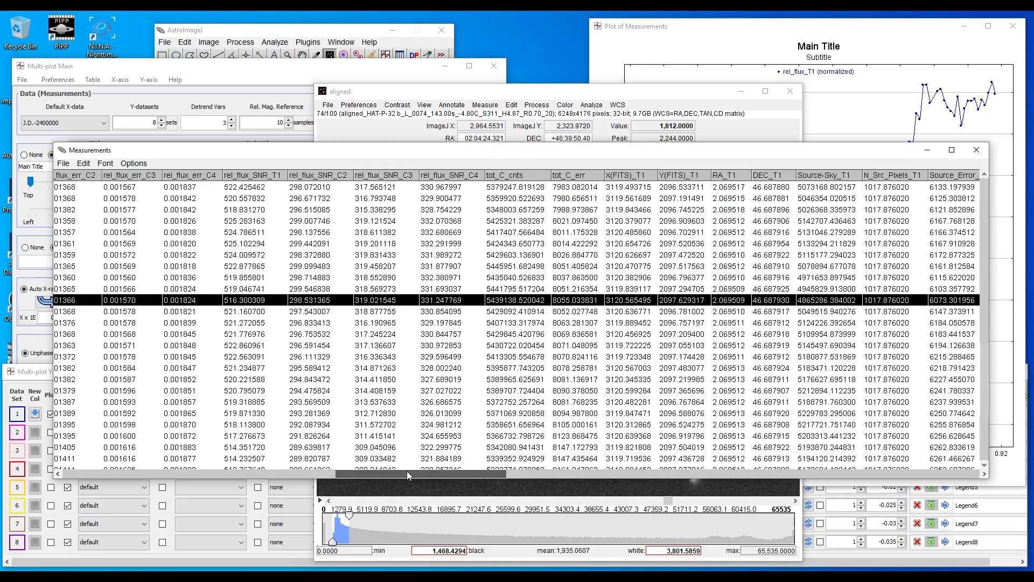
Step: Compare the FWHM_T1 values in the highlighted Measurements row with those of the surrounding rows
left_click_drag(406, 470, 518, 473)
left_click_drag(518, 574, 528, 574)
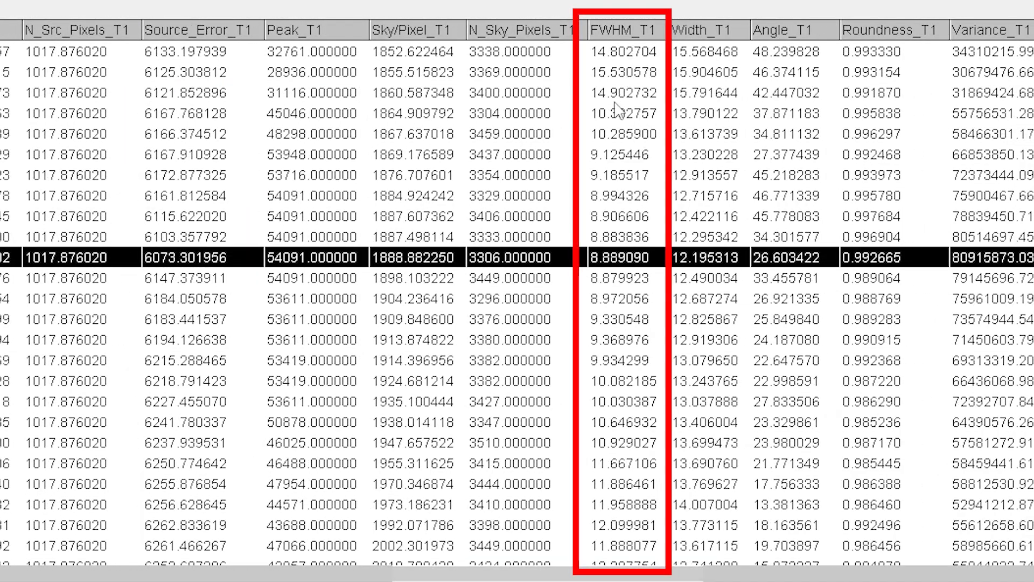
scroll(619, 114, "up", 5)
scroll(619, 115, "up", 1)
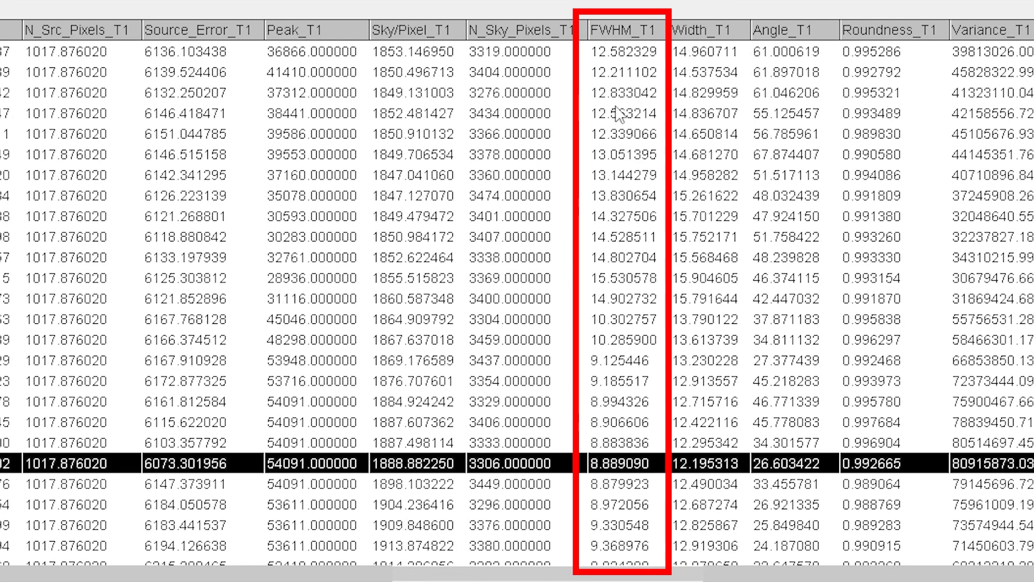
scroll(618, 123, "up", 3)
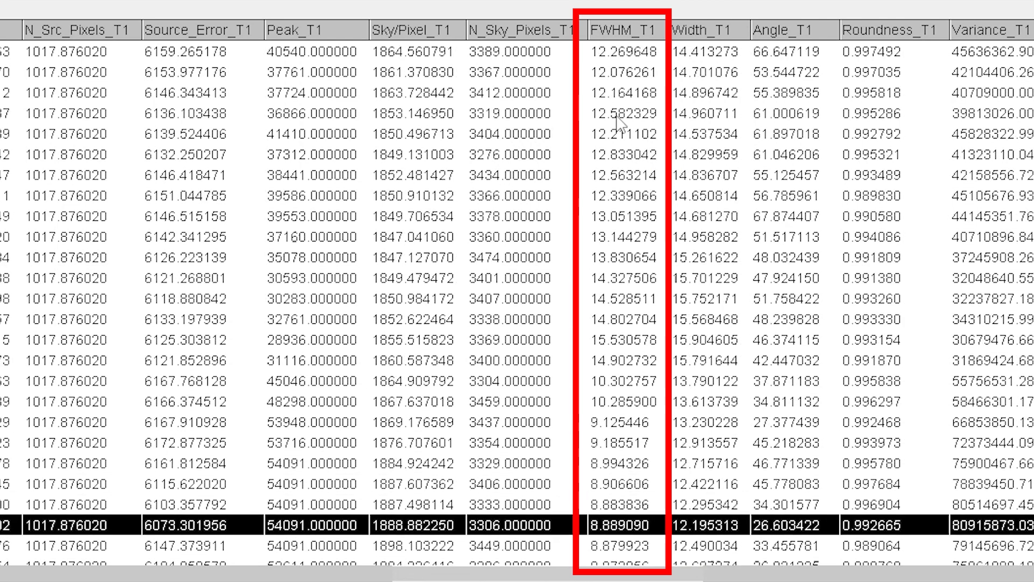
scroll(638, 202, "up", 8)
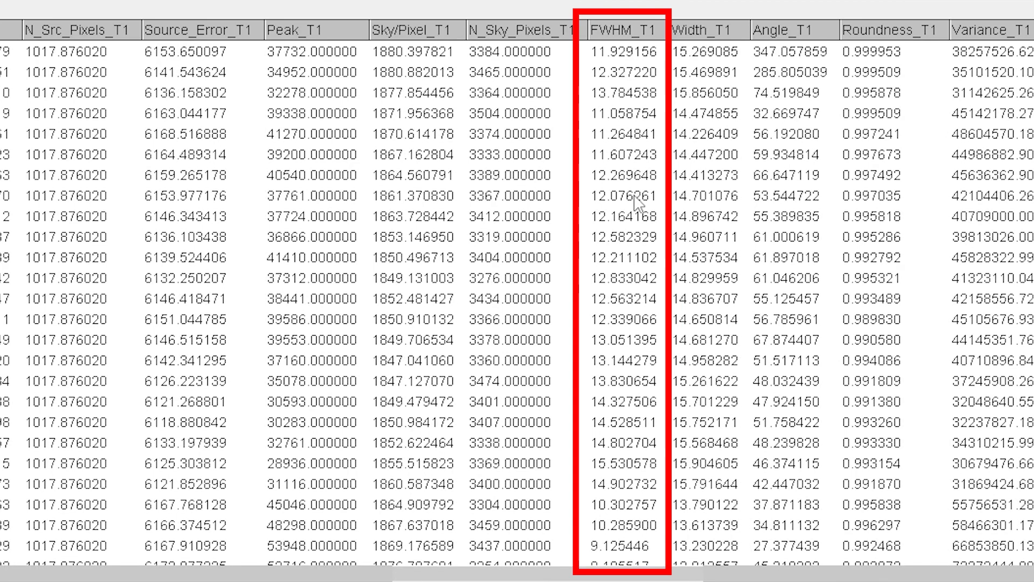
scroll(639, 216, "down", 2)
scroll(638, 215, "down", 6)
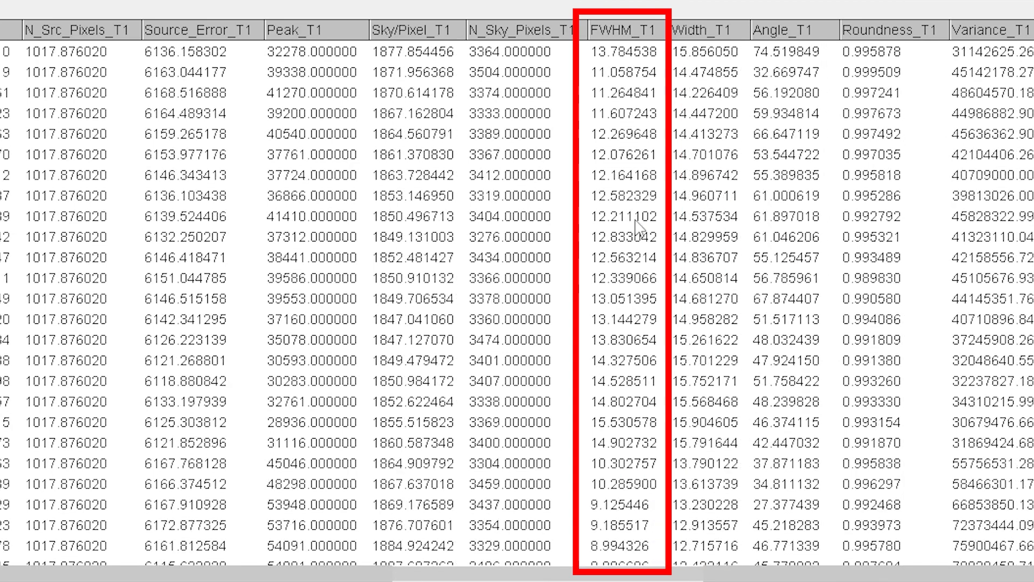
scroll(638, 230, "down", 2)
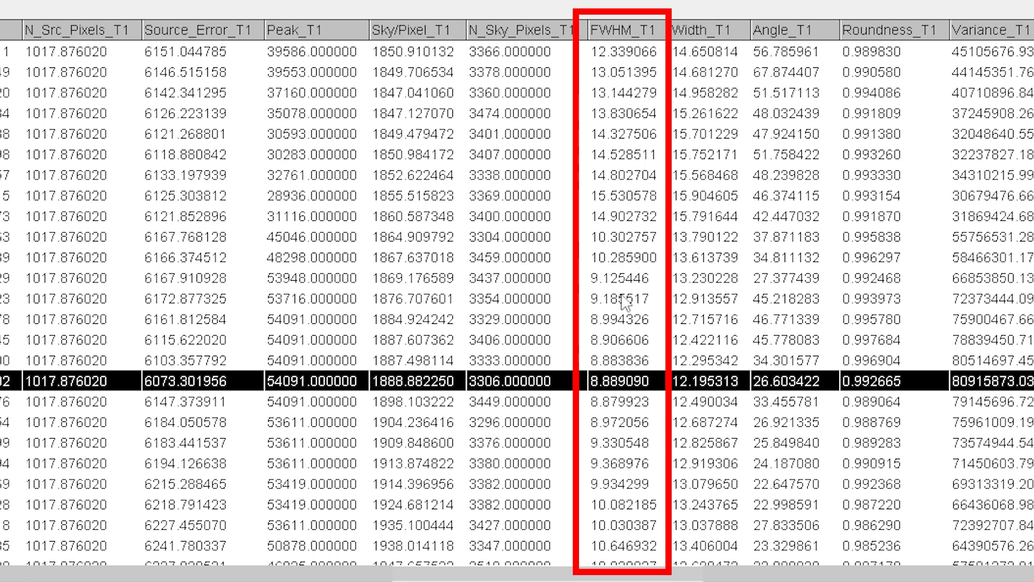
scroll(620, 402, "down", 2)
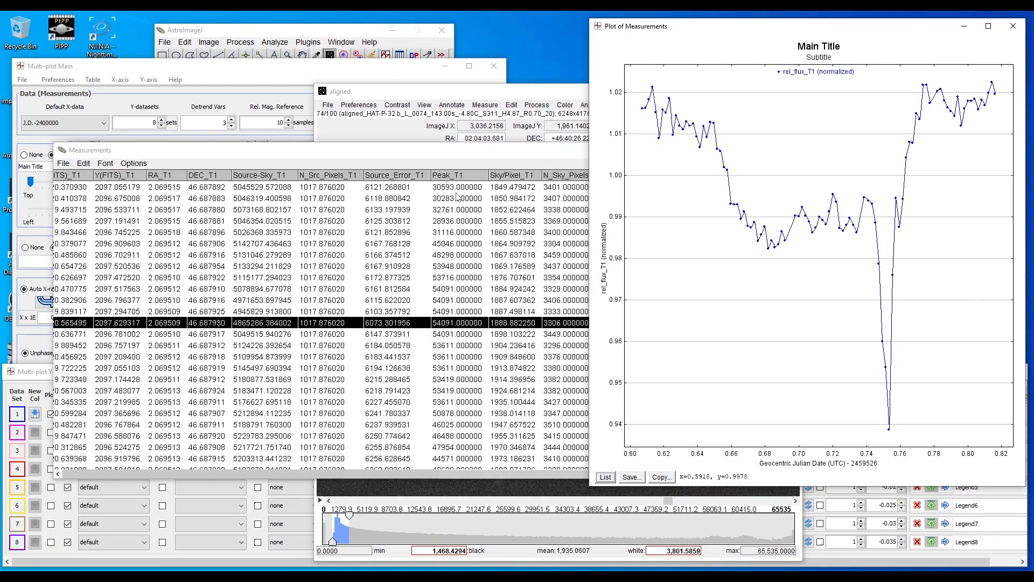
Step: Close the light curve plot and the Measurements table, and go to slice 71 of the aligned stack
left_click(1014, 27)
left_click(976, 151)
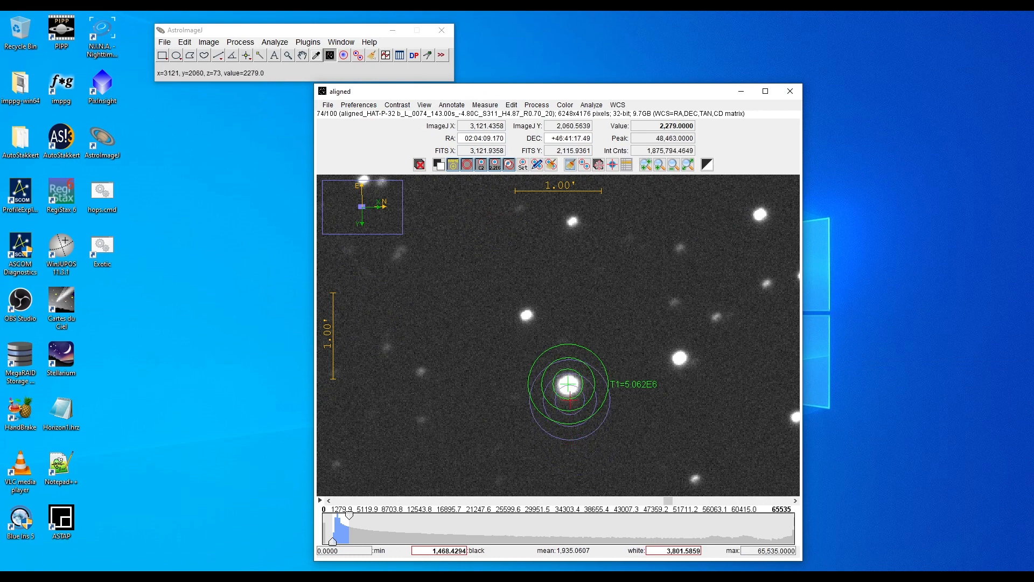
key("Left")
key("Left")
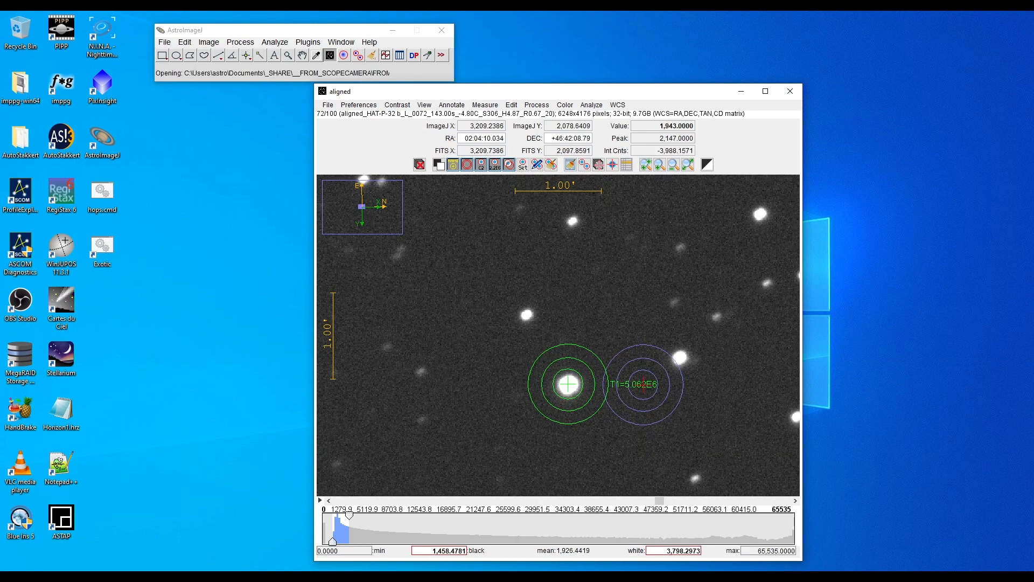
key("Left")
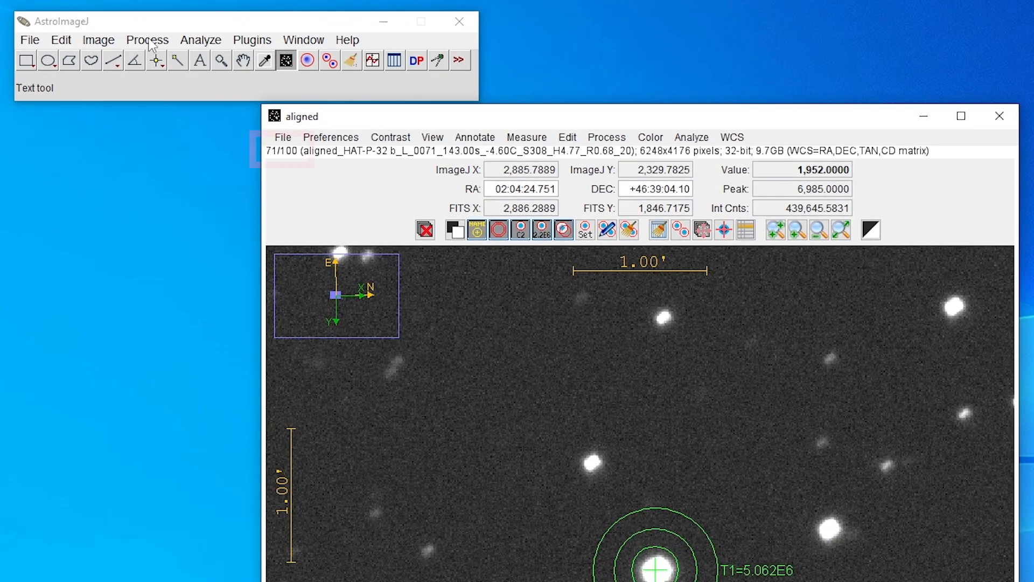
Step: Delete slices 71 down to 67 from the aligned stack
left_click(216, 41)
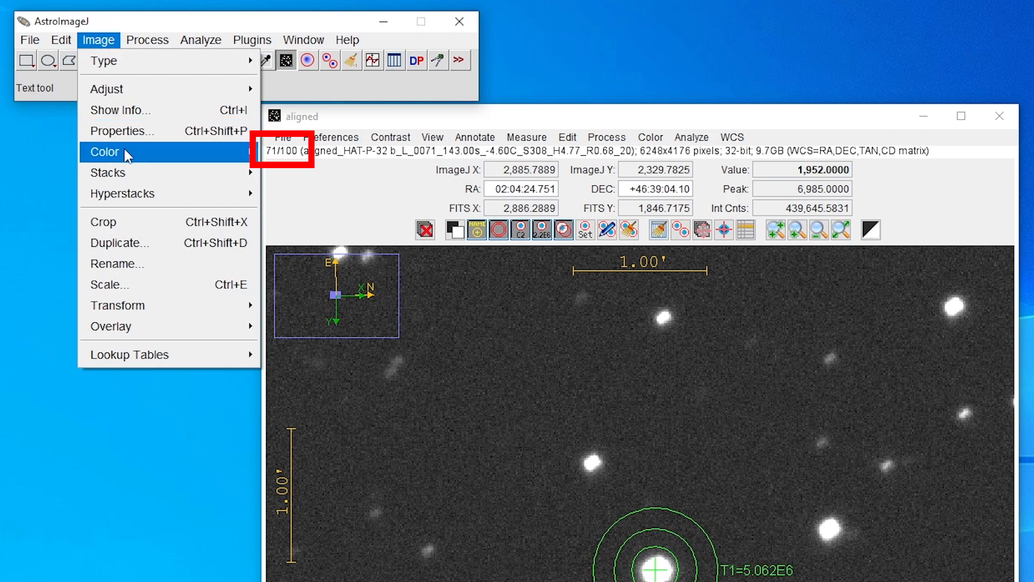
mouse_move(125, 175)
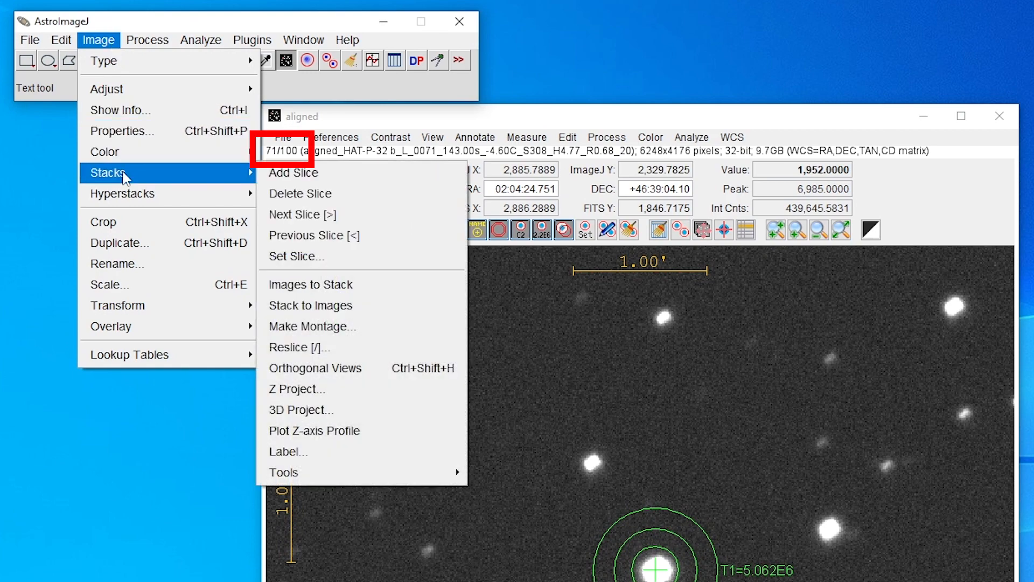
left_click(297, 198)
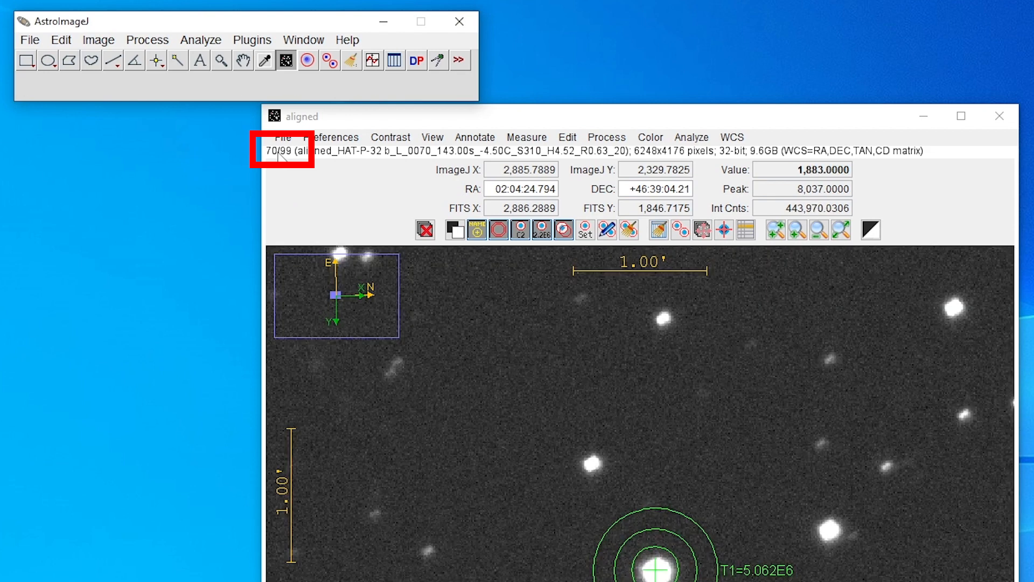
left_click(82, 40)
mouse_move(104, 169)
left_click(281, 197)
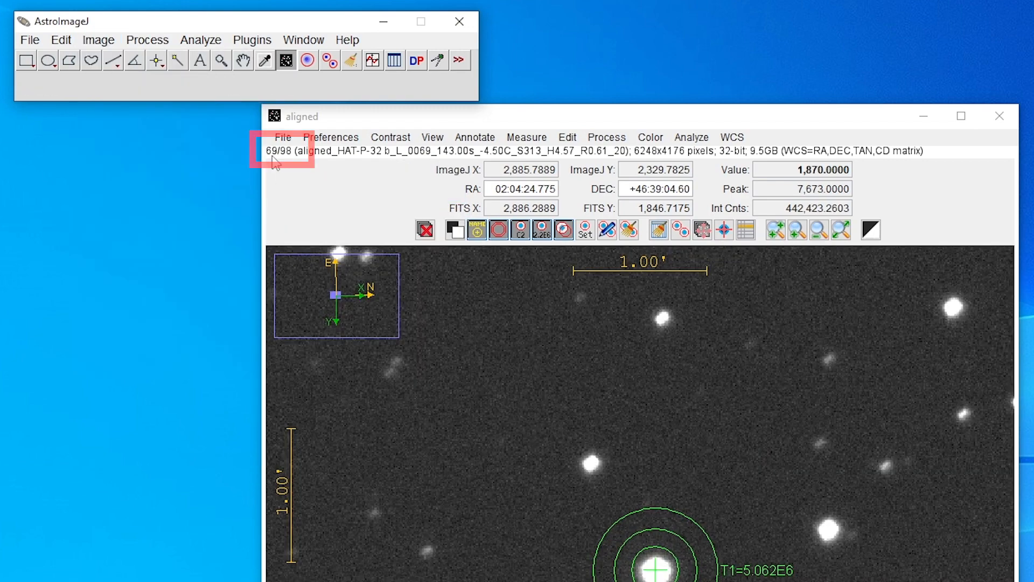
left_click(98, 40)
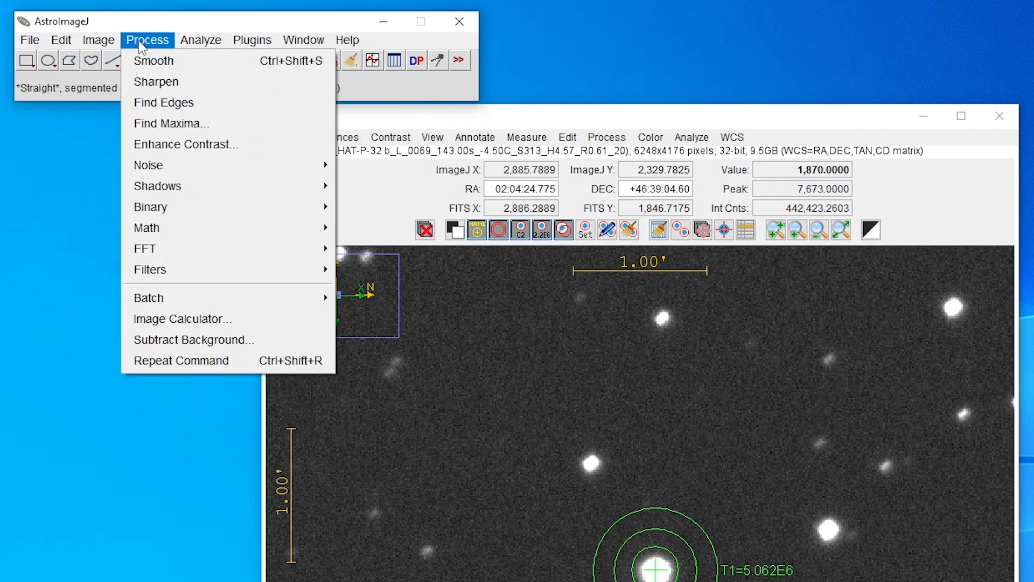
mouse_move(108, 173)
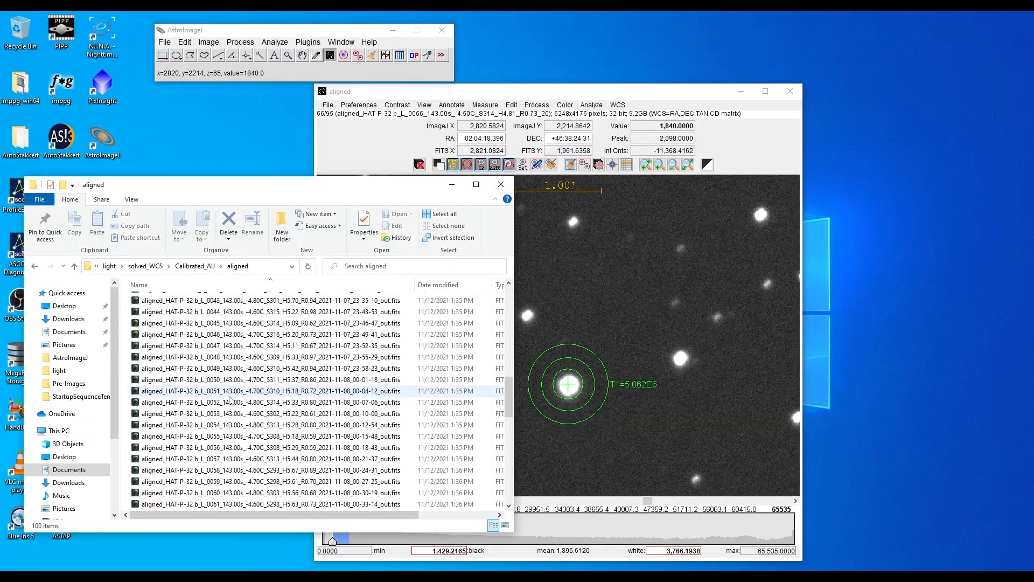
Step: Select the five FITS files numbered 0067 to 0071 in the aligned folder
scroll(230, 399, "down", 4)
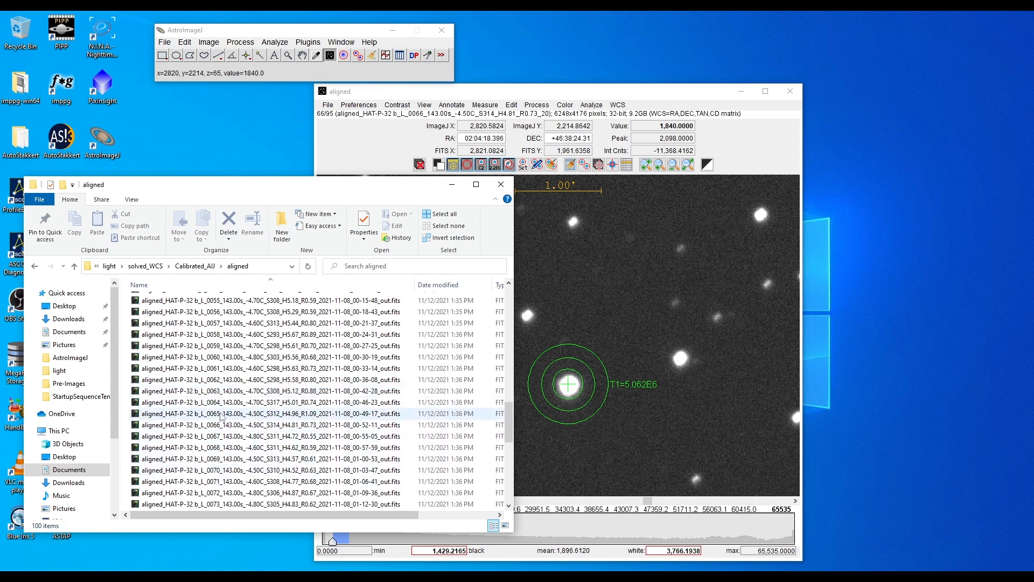
scroll(223, 431, "down", 2)
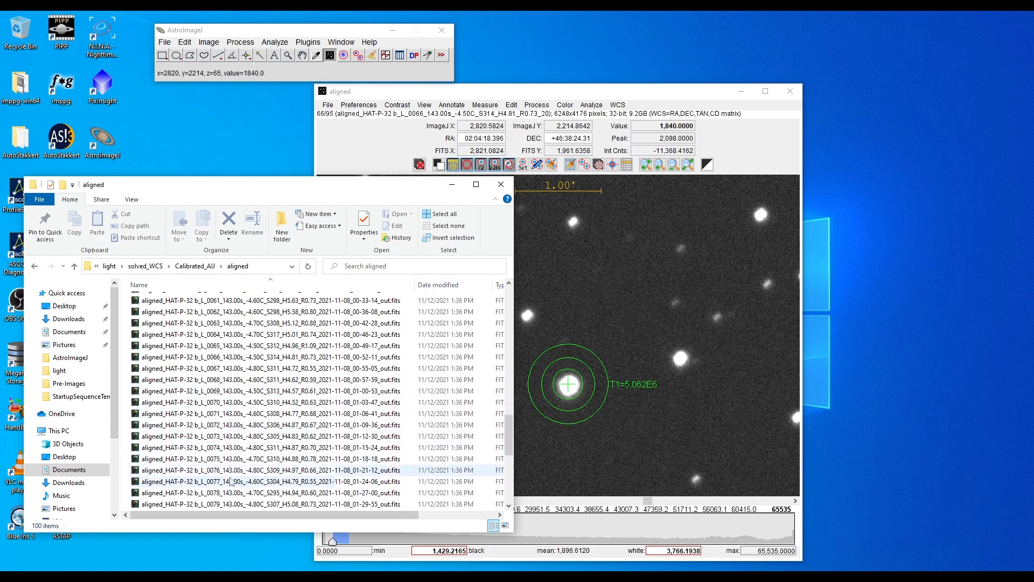
left_click(225, 413)
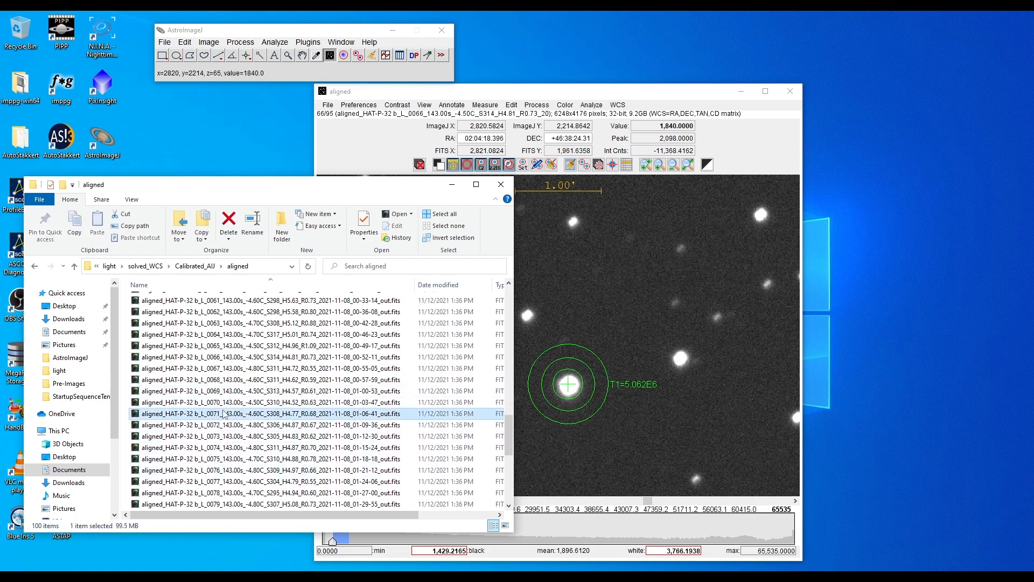
left_click(229, 370, "shift")
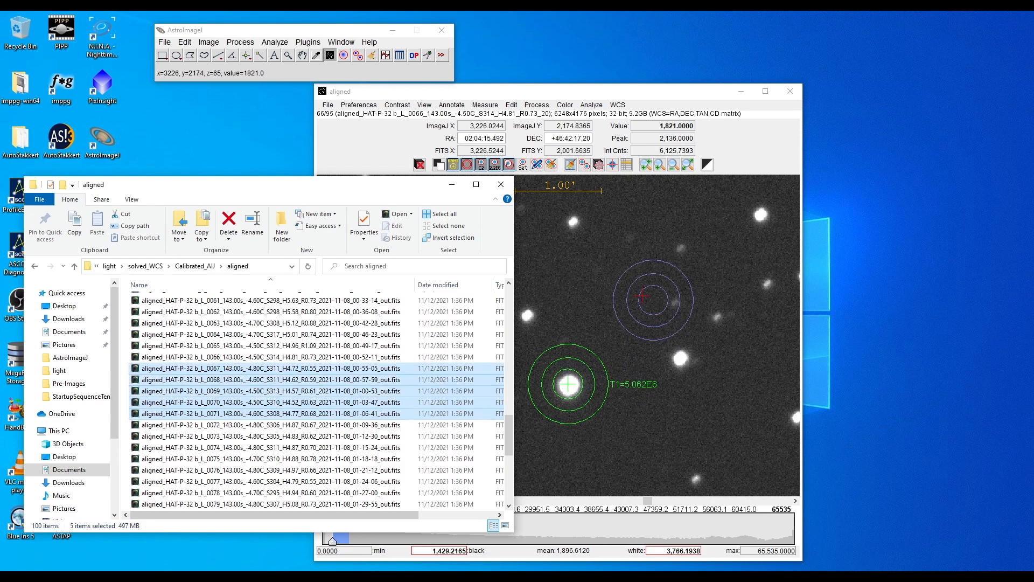
Step: Run multi-aperture photometry on slices 1 to 95 of the aligned stack, reusing the previous 4 apertures with the T1 target as first aperture
left_click(630, 93)
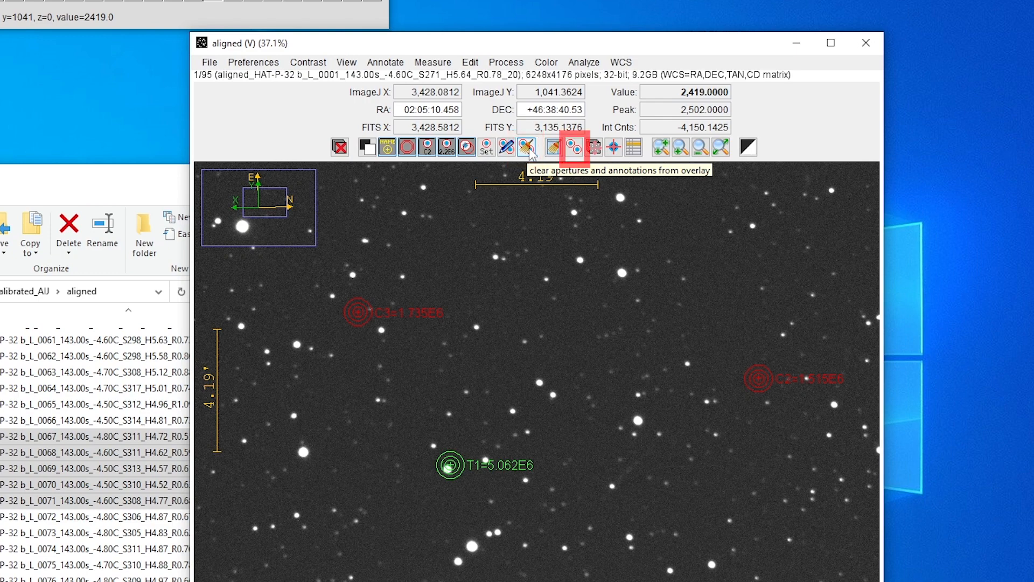
left_click(574, 146)
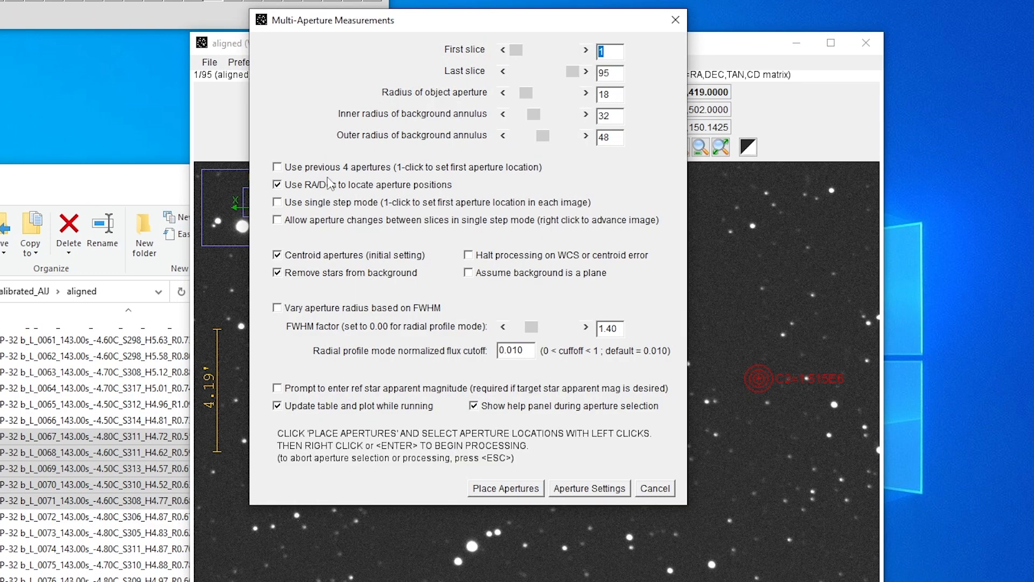
left_click(277, 167)
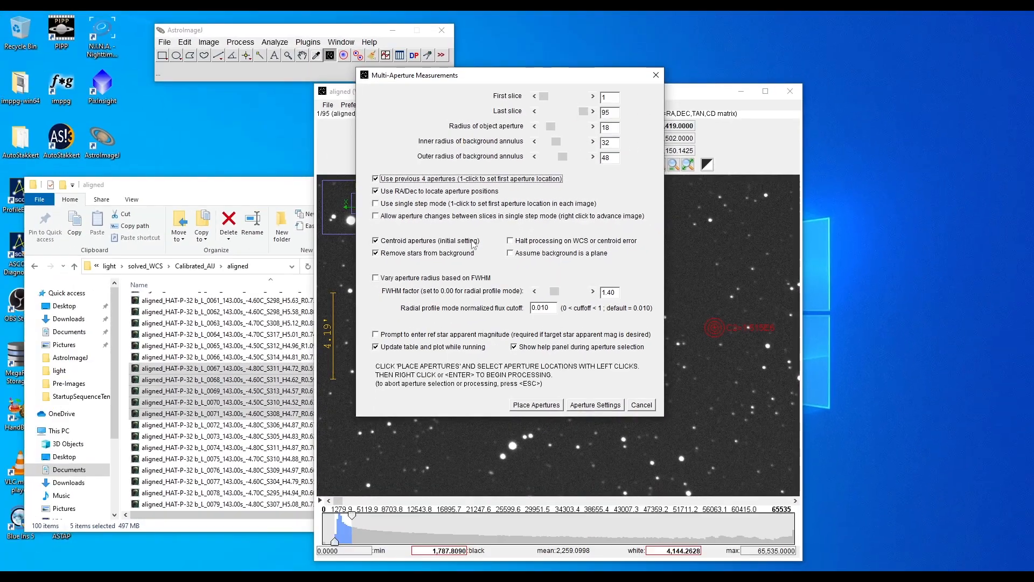
left_click(506, 488)
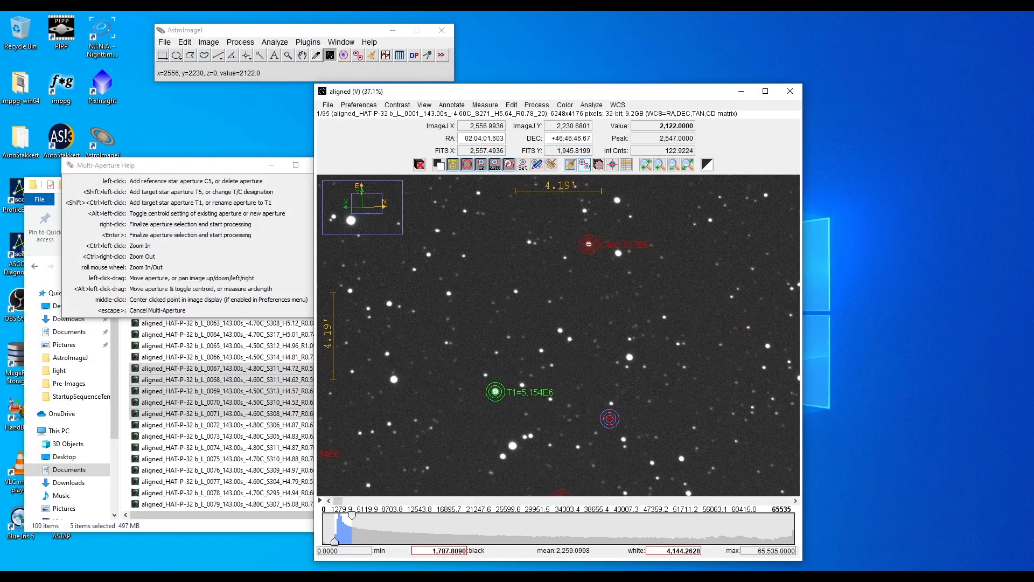
scroll(565, 426, "down", 2)
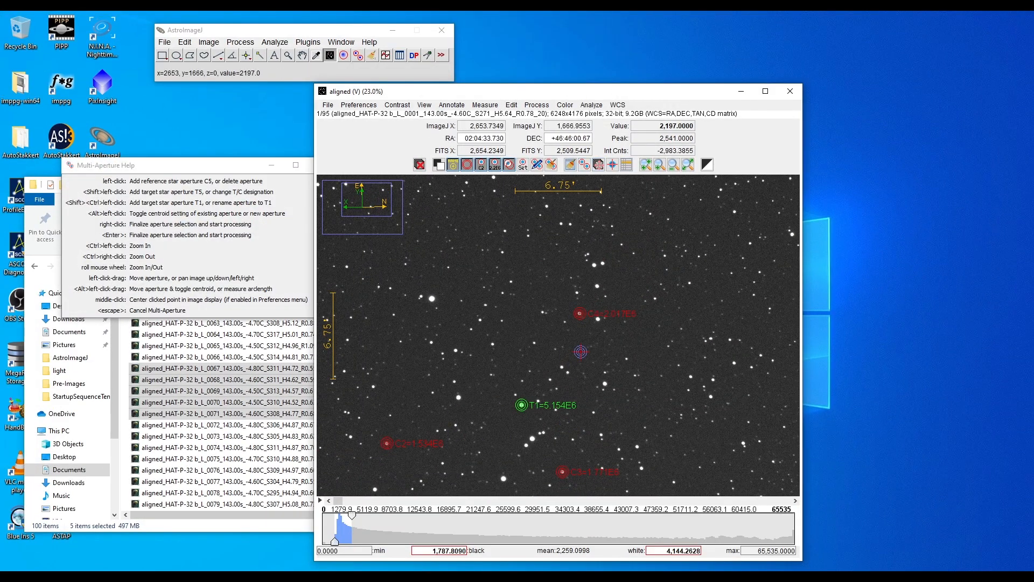
right_click(580, 351)
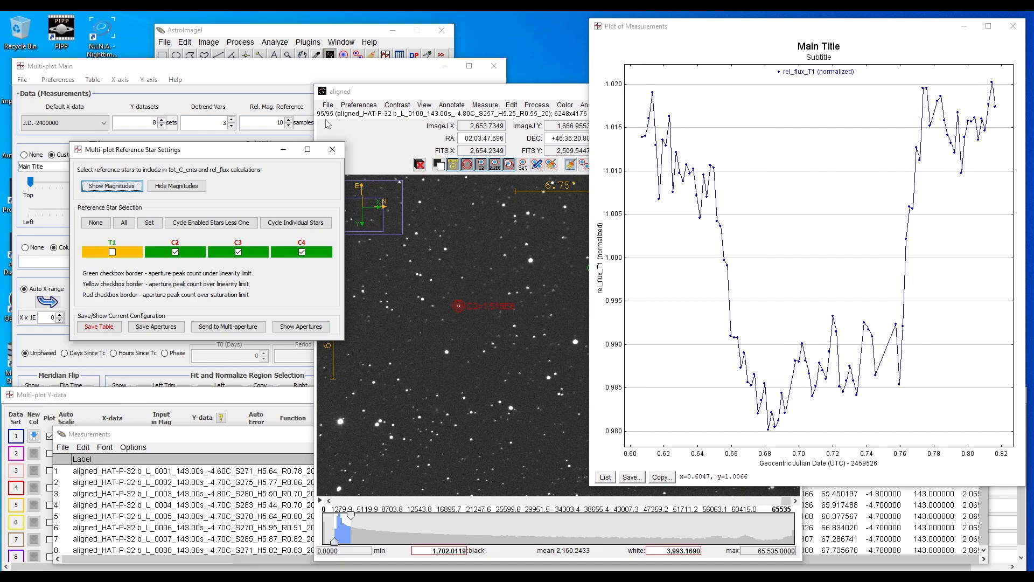
Step: Minimize the reference star settings, main toolbar and aligned image windows, and move the Multi-plot Main window clear of the Y-data window
left_click(289, 150)
left_click(425, 93)
left_click(741, 92)
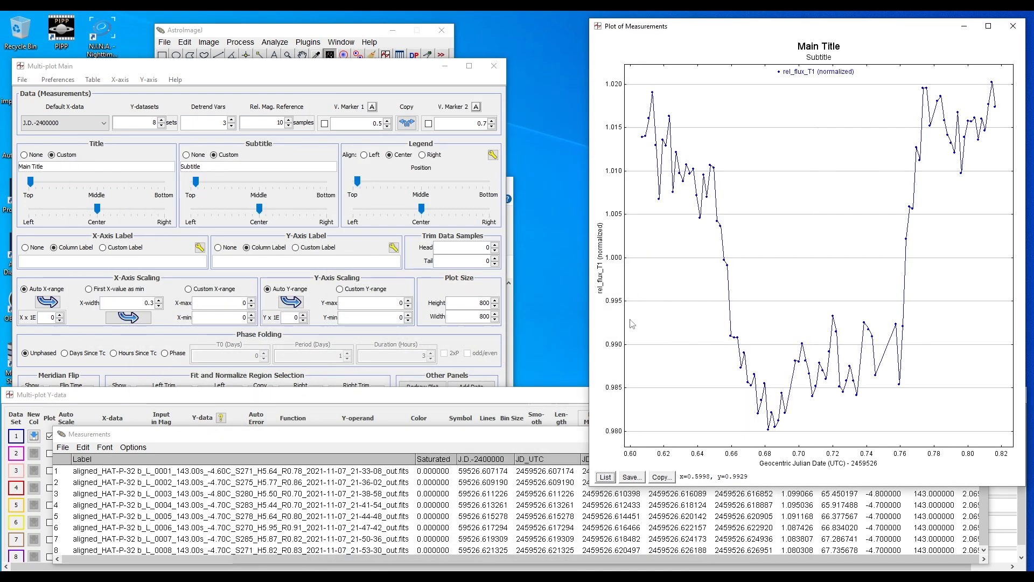
left_click_drag(300, 67, 331, 36)
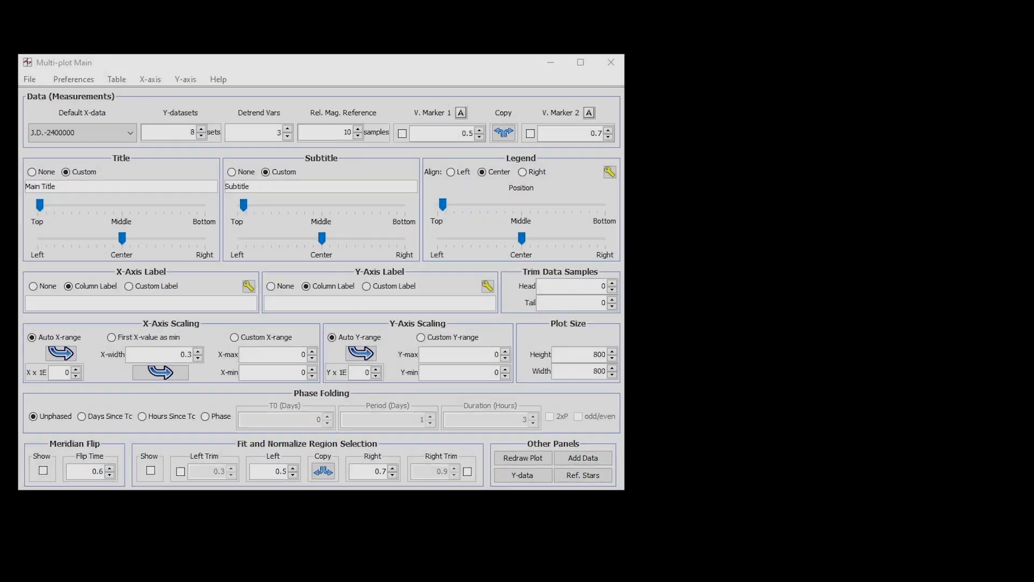
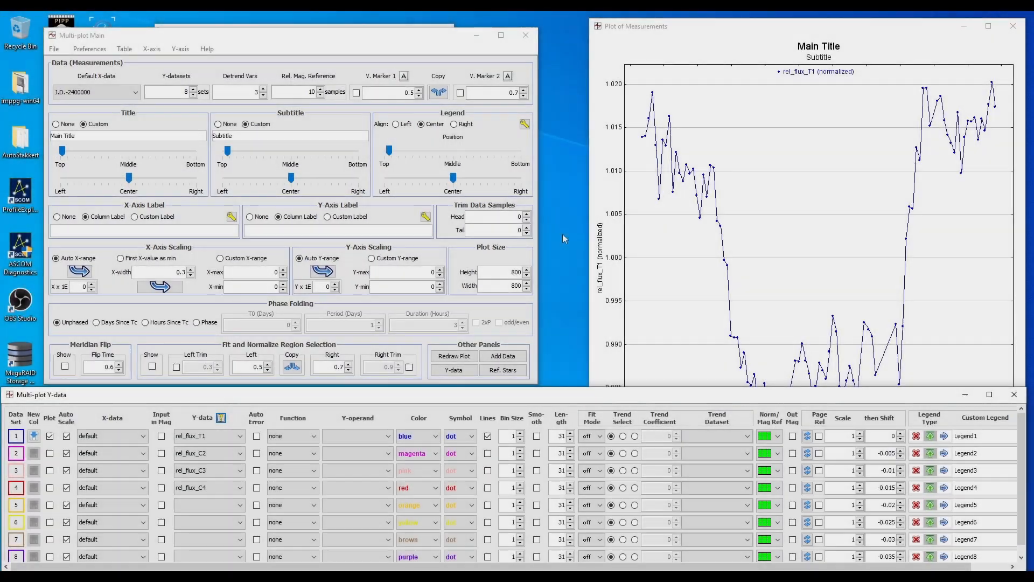
Step: Set the plot size to 650 high by 650 wide
left_click_drag(510, 272, 527, 288)
type("650")
key("Tab")
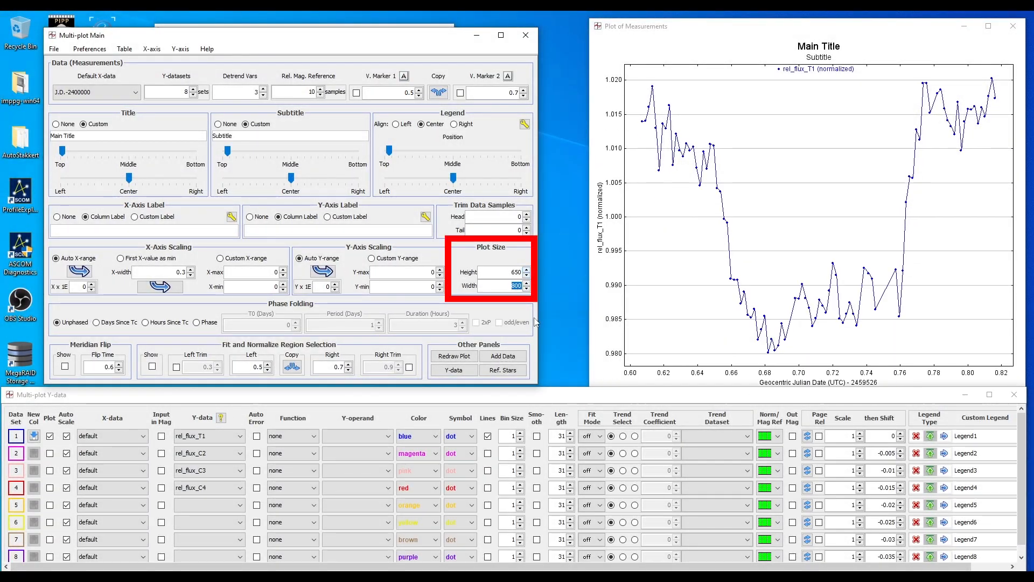
type("650")
key("Tab")
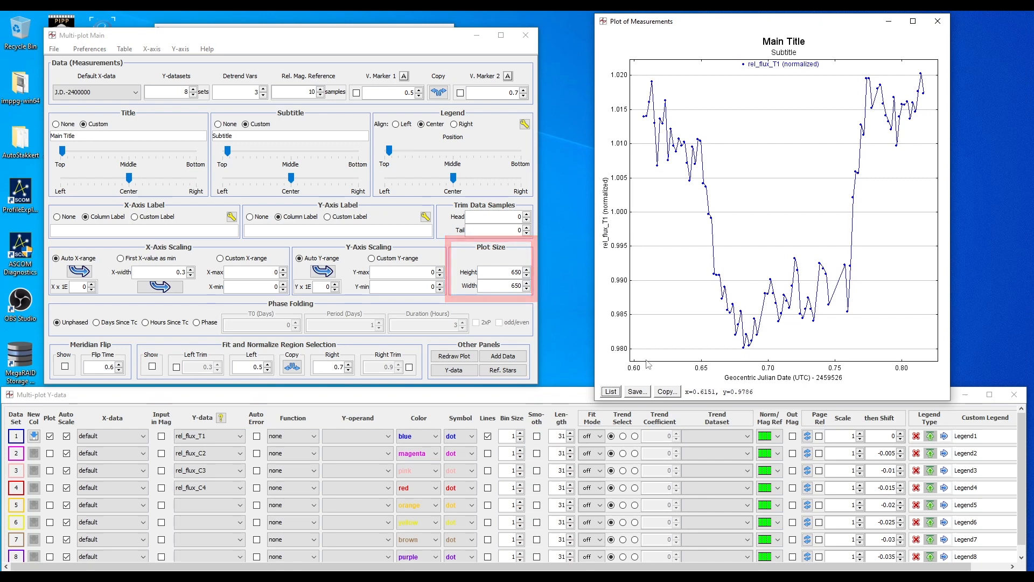
left_click_drag(140, 397, 139, 386)
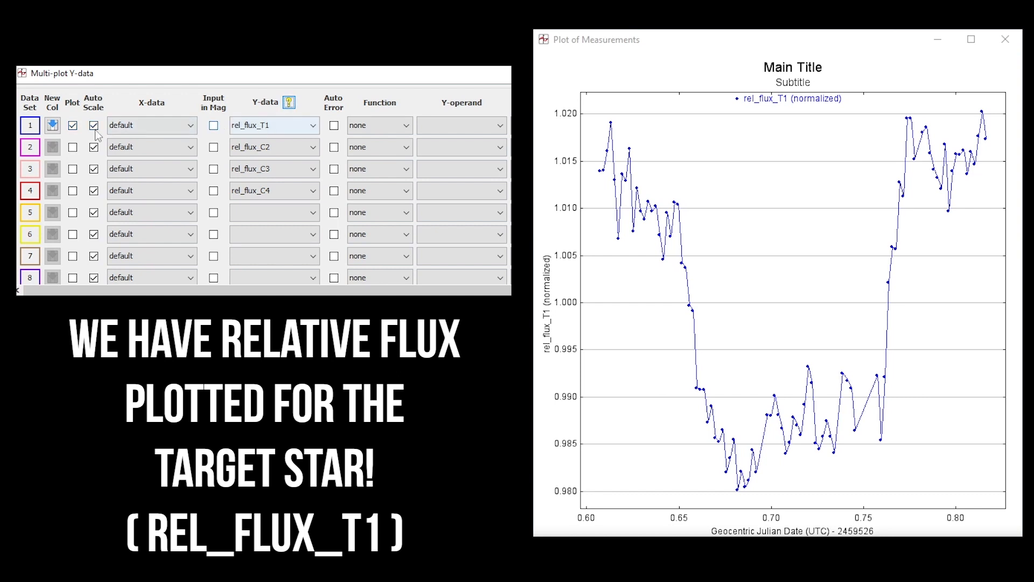
Step: Hide the rel_flux_T1 curve and plot the object altitude, ALT_OBJ, as data set 8
left_click(73, 126)
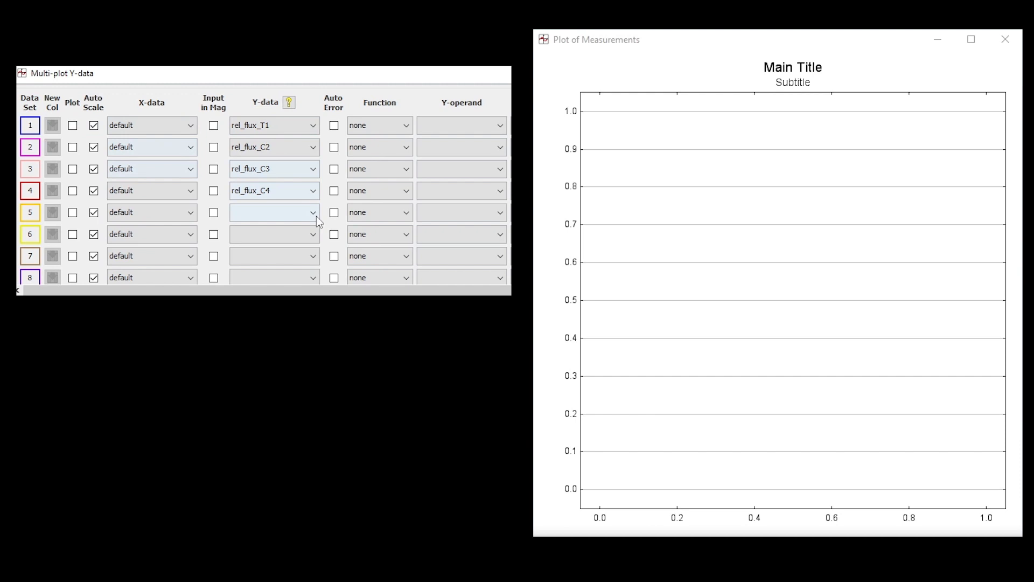
scroll(316, 215, "down", 1)
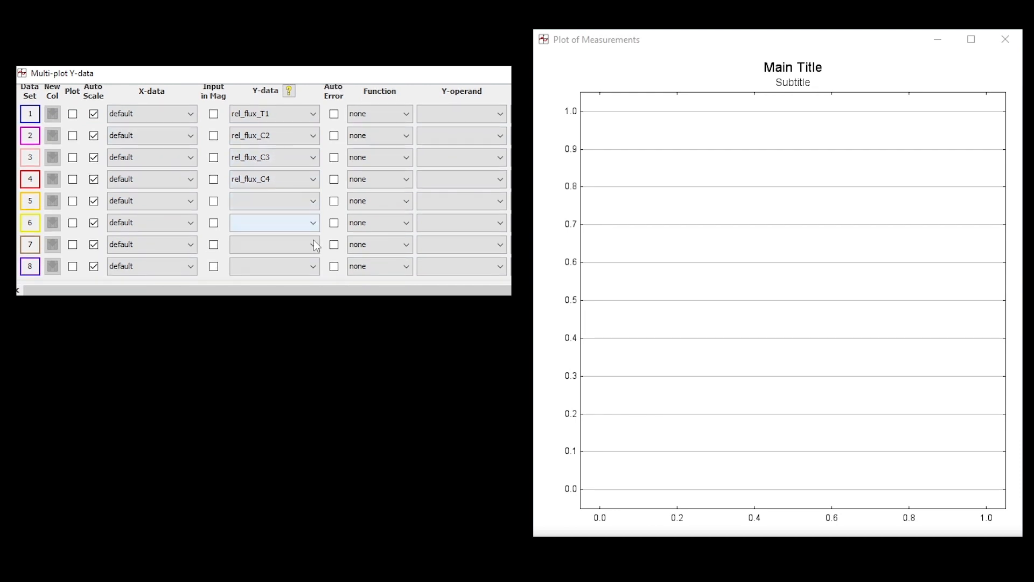
left_click(314, 267)
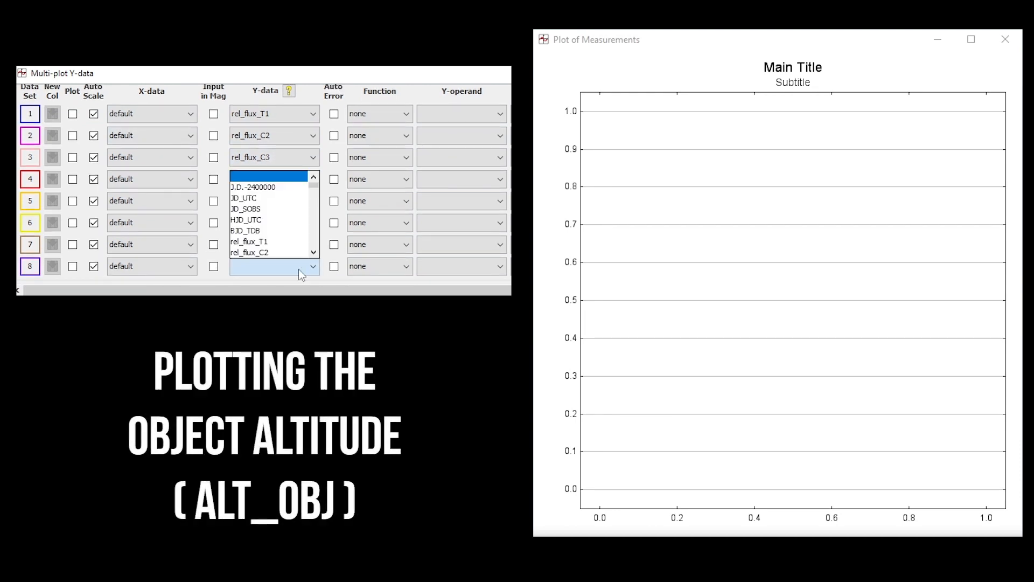
scroll(270, 236, "down", 3)
left_click(251, 210)
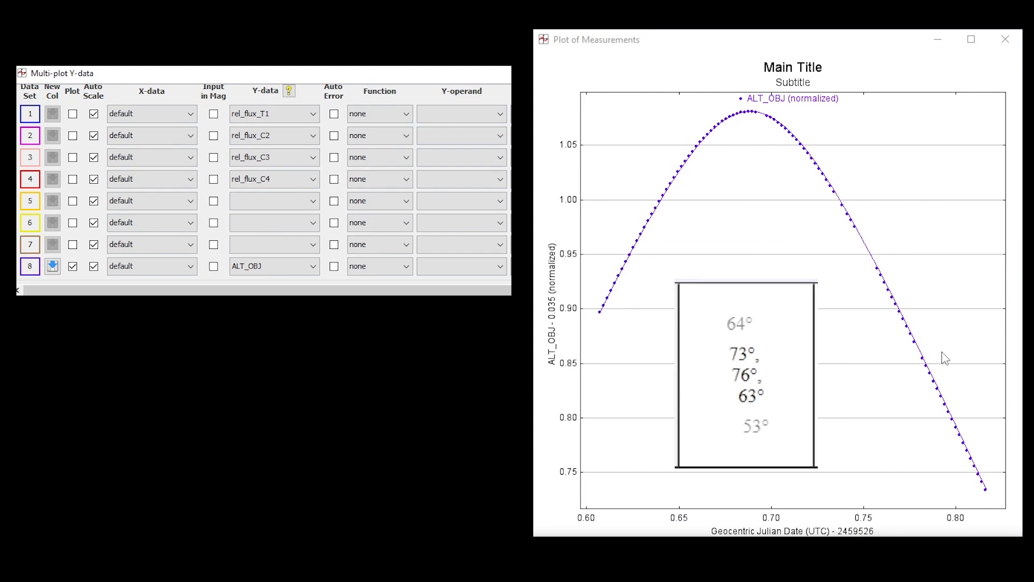
Step: Plot AIRMASS as data set 7 together with the altitude curve
left_click(313, 246)
scroll(285, 221, "down", 5)
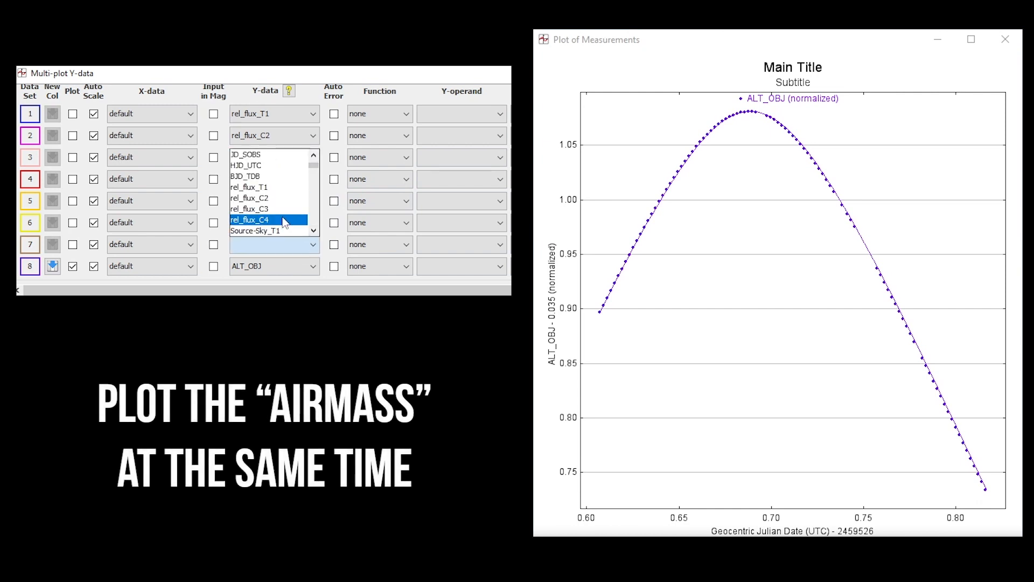
scroll(284, 221, "down", 3)
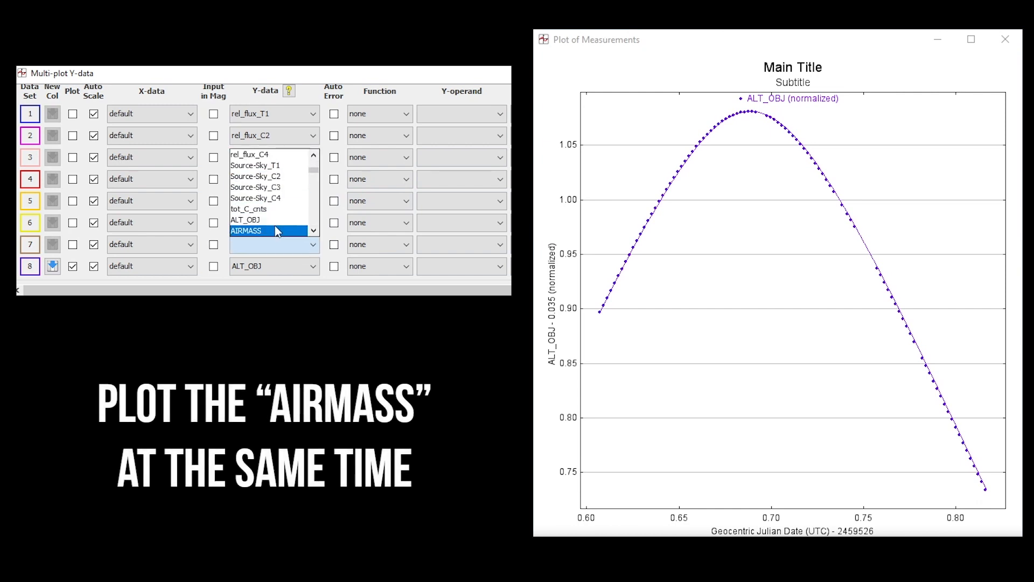
left_click(279, 229)
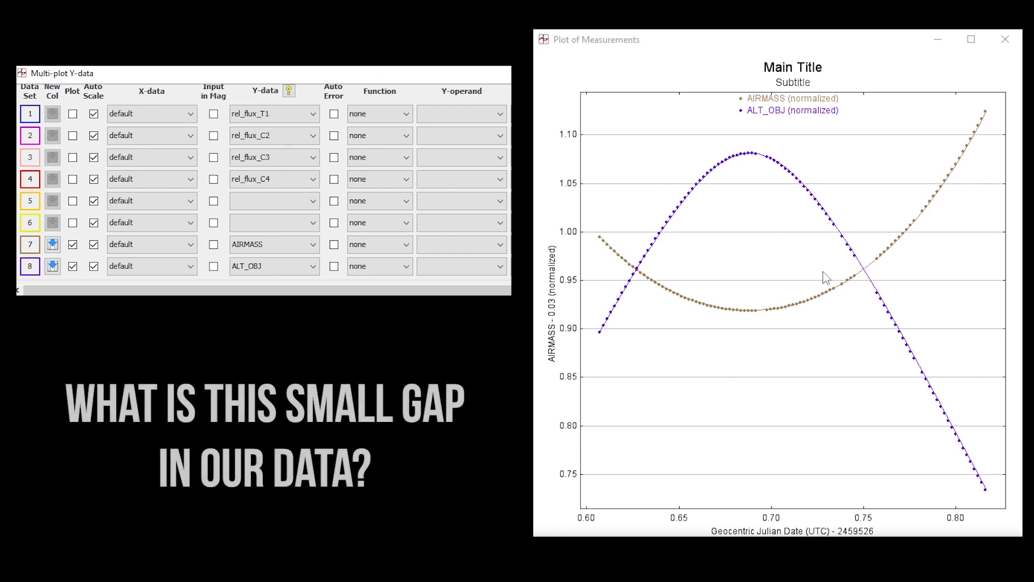
Step: Examine the gaps in the airmass and altitude curves up close, and check the meridian flip timing in the Measurements table
scroll(773, 192, "up", 3)
left_click_drag(772, 189, 740, 268)
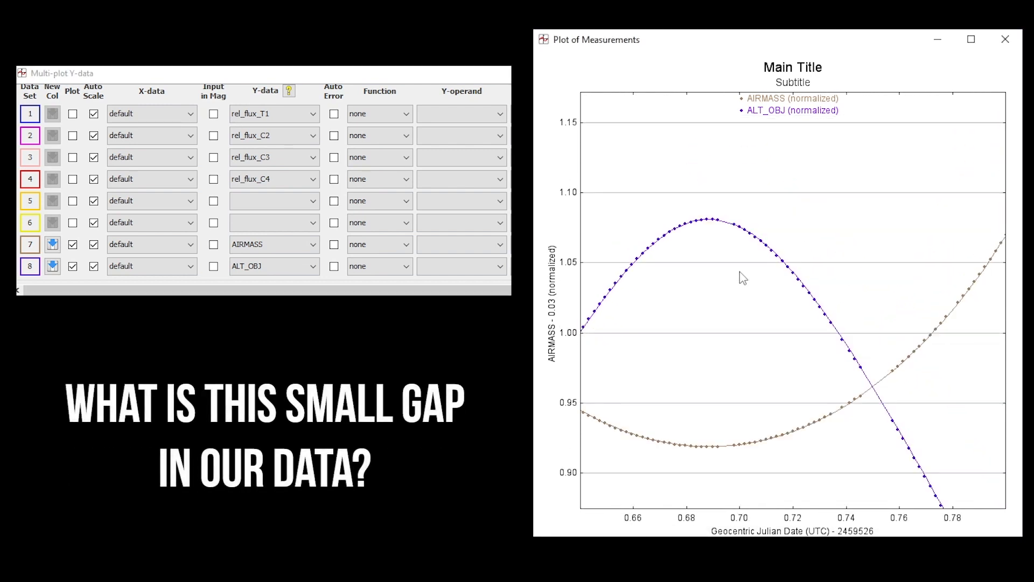
scroll(711, 231, "up", 1)
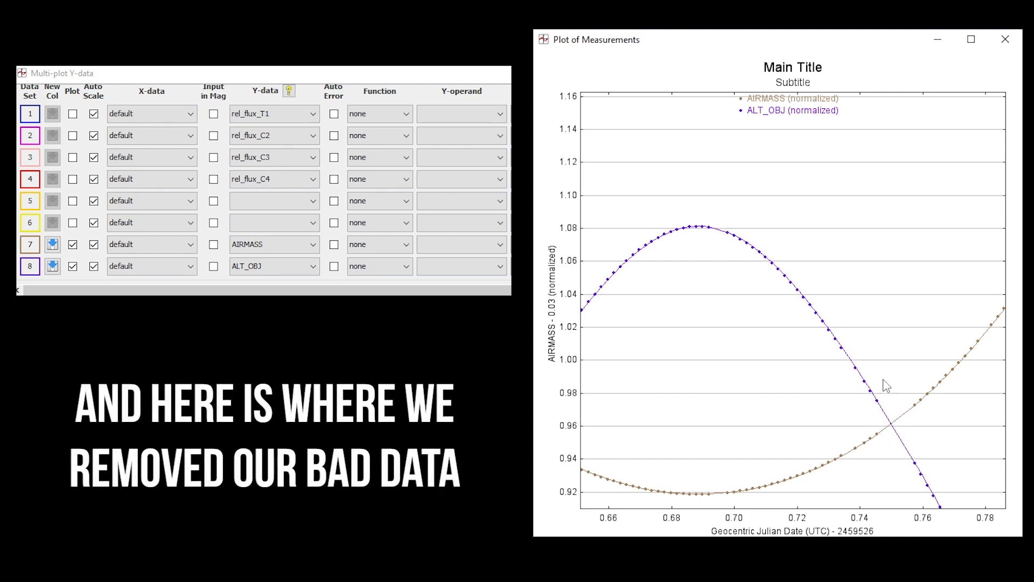
scroll(883, 379, "down", 5)
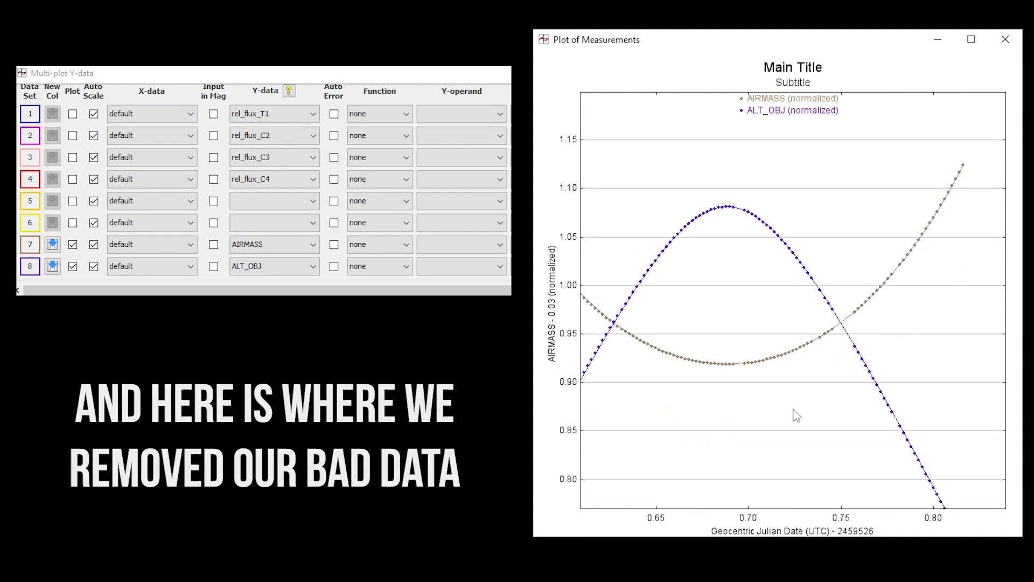
left_click_drag(794, 411, 820, 358)
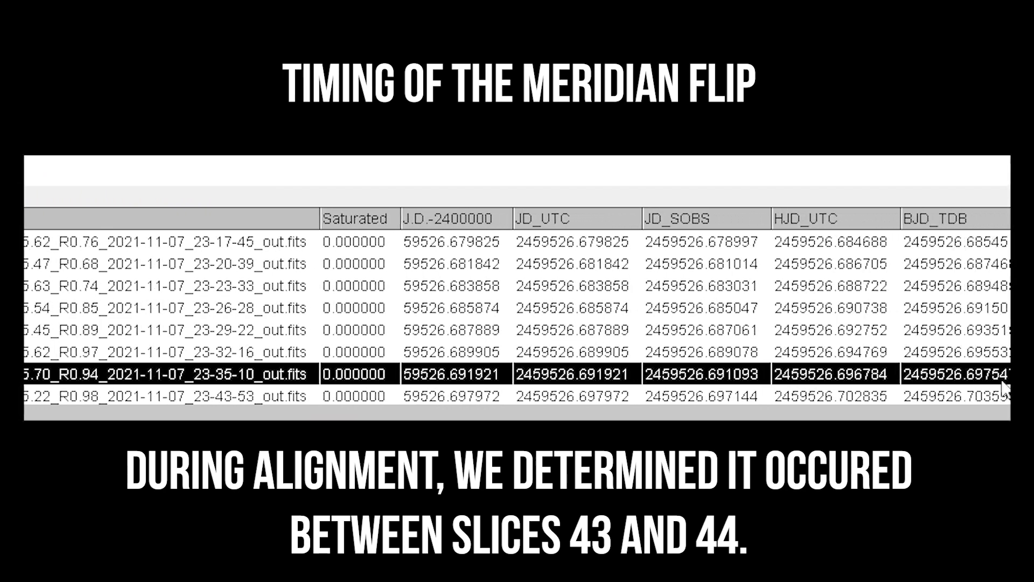
scroll(992, 358, "down", 1)
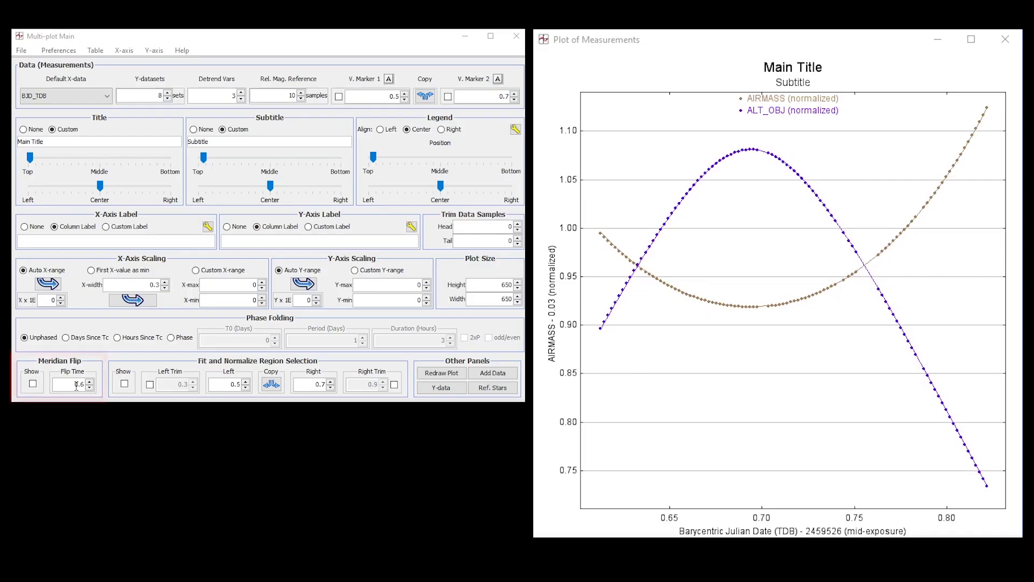
Step: Set the meridian flip time to 0.699 and show its marker on the plot
double_click(79, 384)
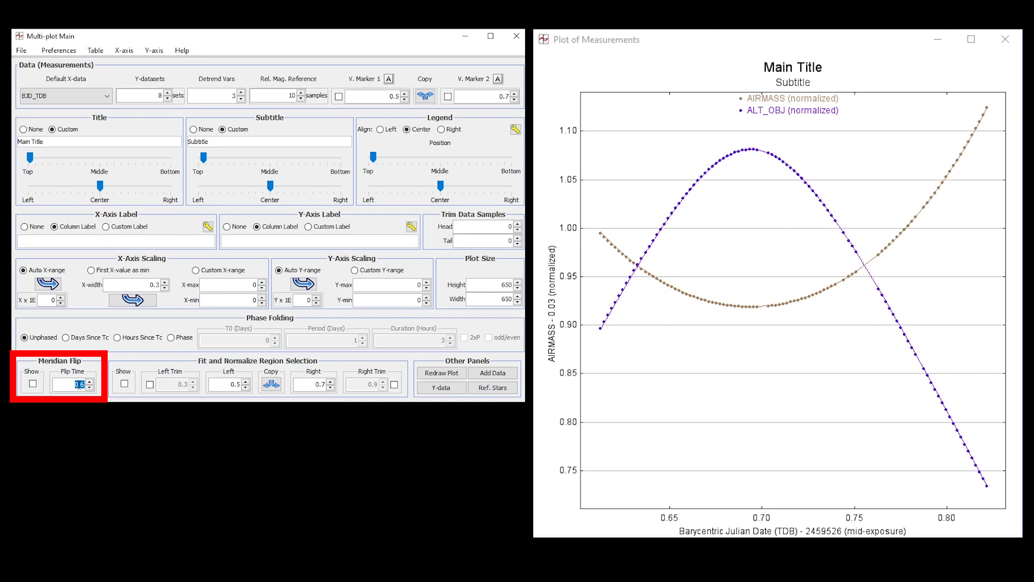
type("0.699")
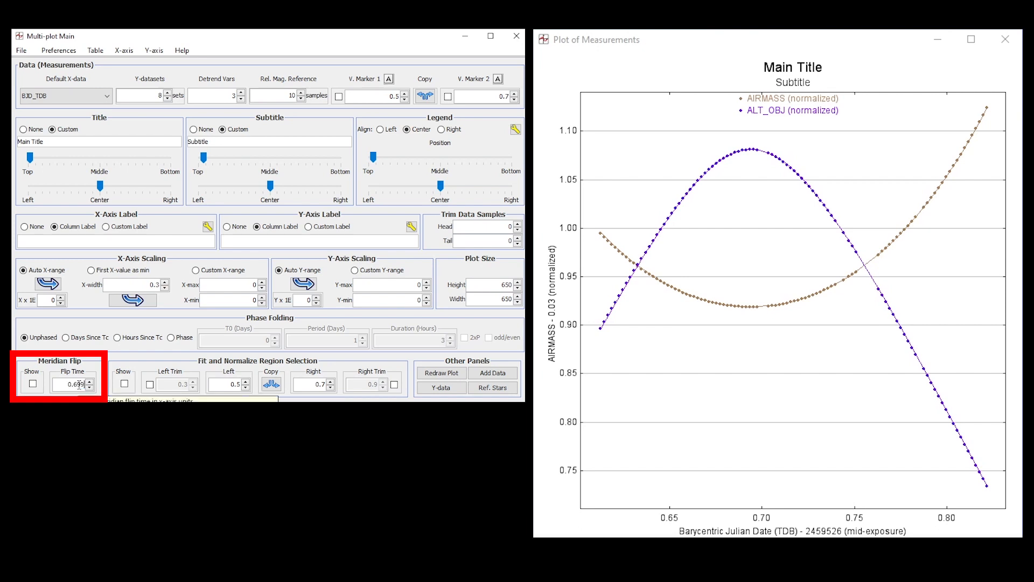
left_click(33, 384)
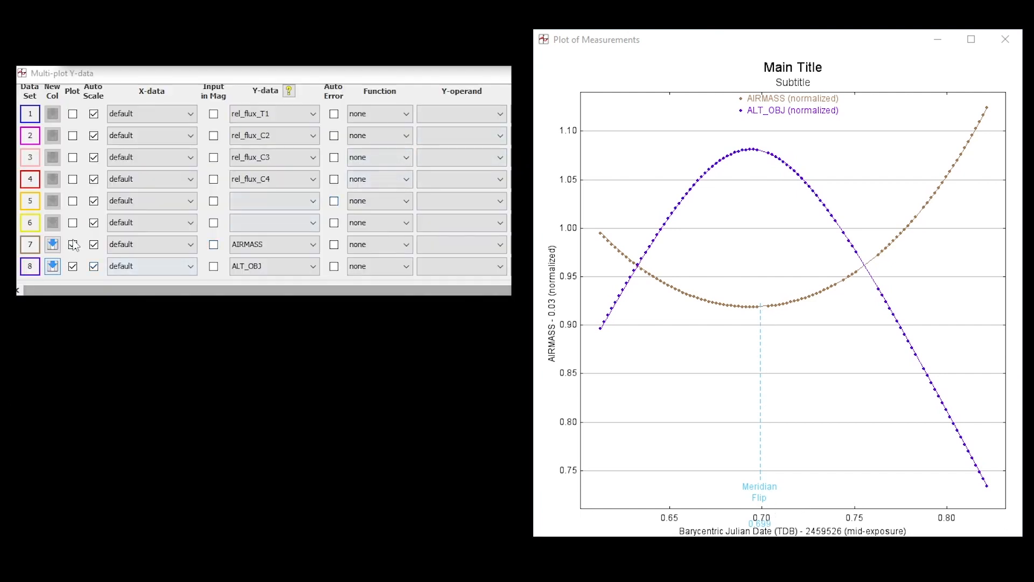
Step: Hide the AIRMASS and ALT_OBJ curves and plot rel_flux_T1 and rel_flux_C2 instead
left_click(73, 244)
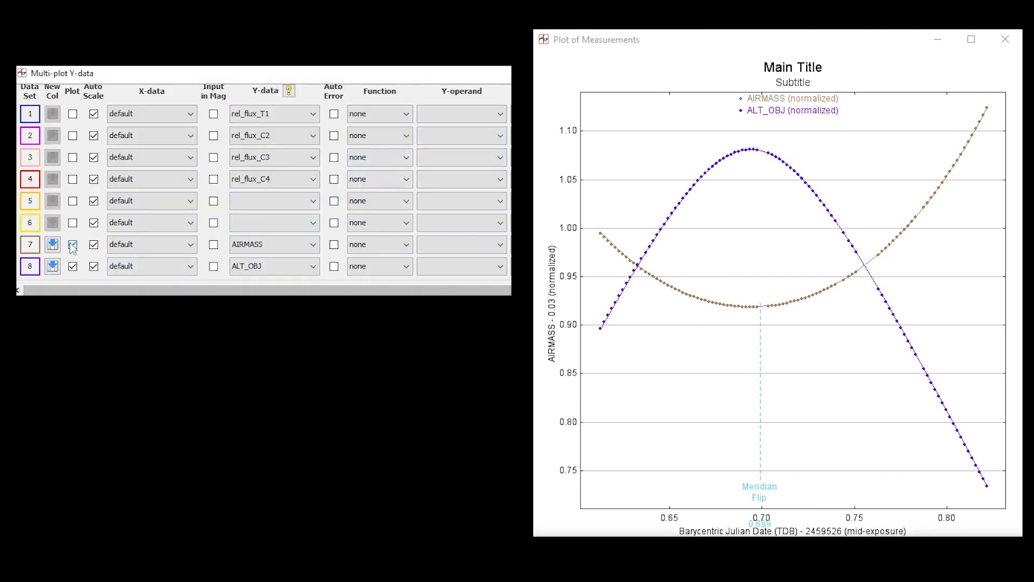
left_click(73, 266)
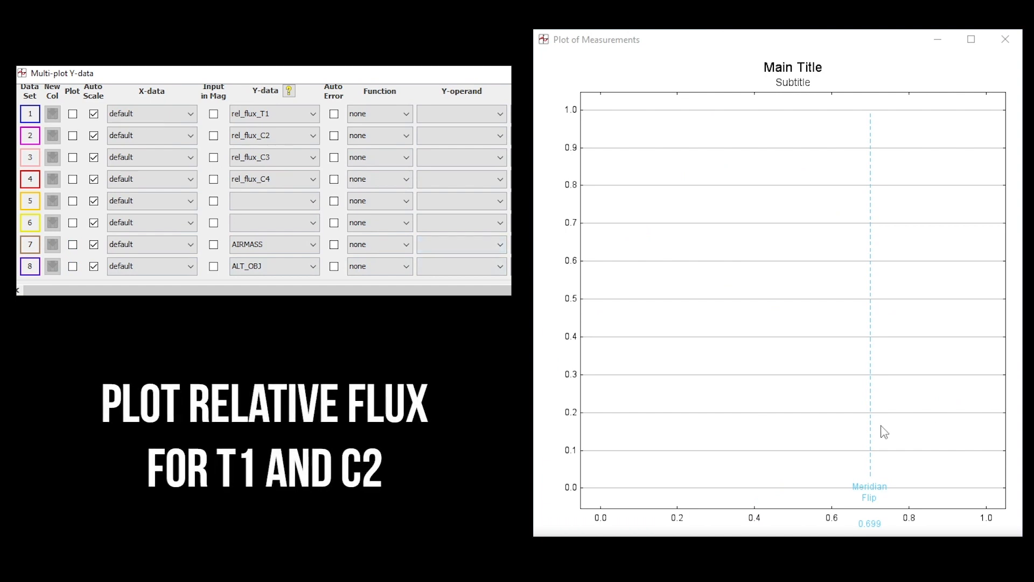
left_click(73, 114)
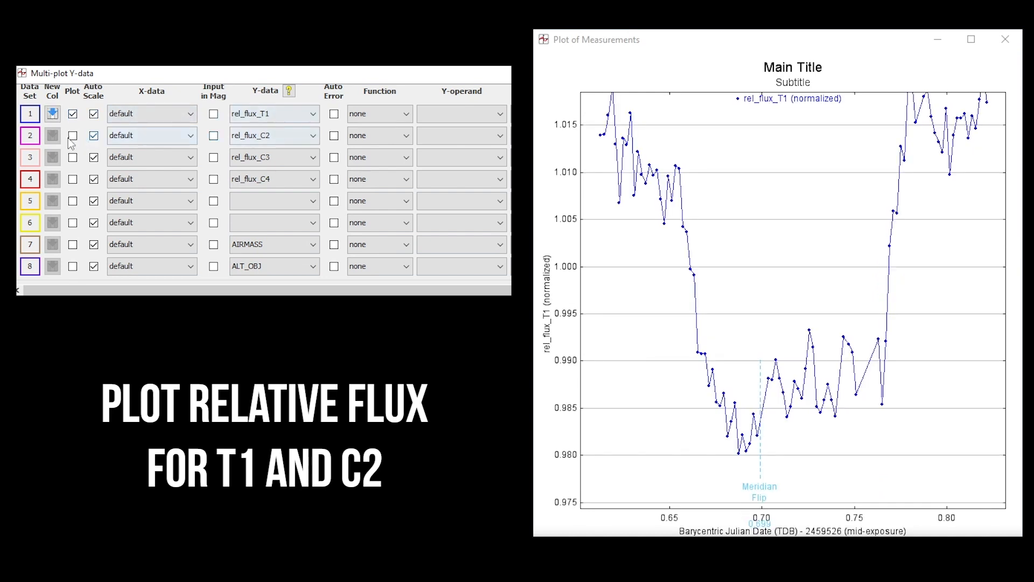
left_click(73, 135)
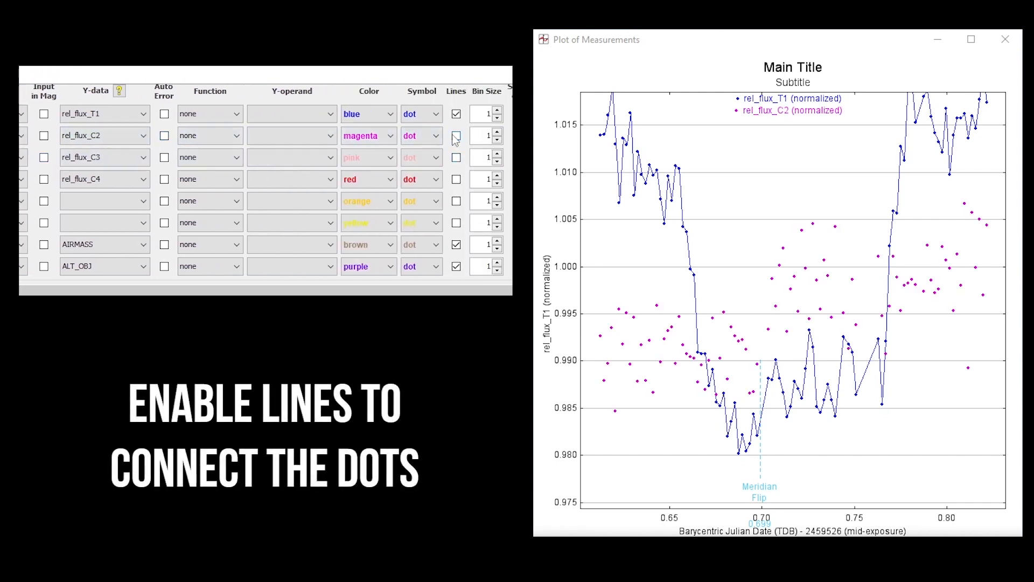
Step: Connect the rel_flux_C2 points with lines, recolor rel_flux_C2 brown, and recolor AIRMASS magenta
left_click(456, 135)
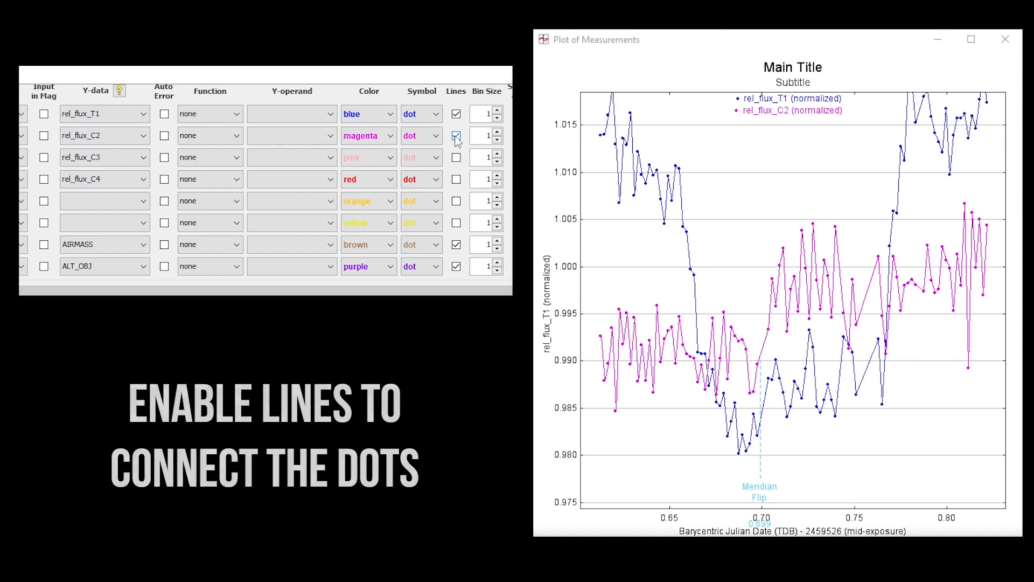
left_click(390, 136)
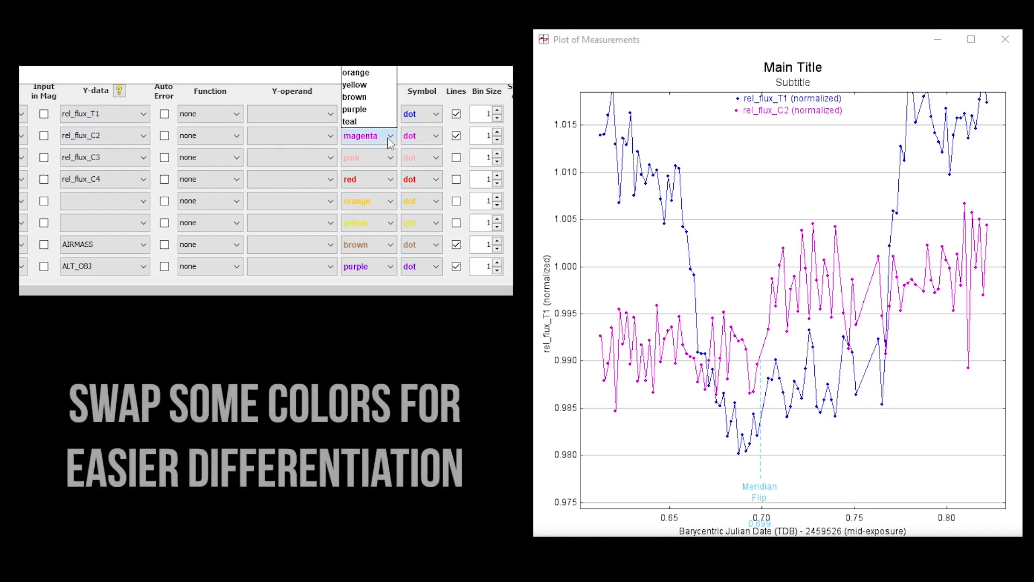
left_click(355, 97)
left_click(377, 245)
left_click(361, 149)
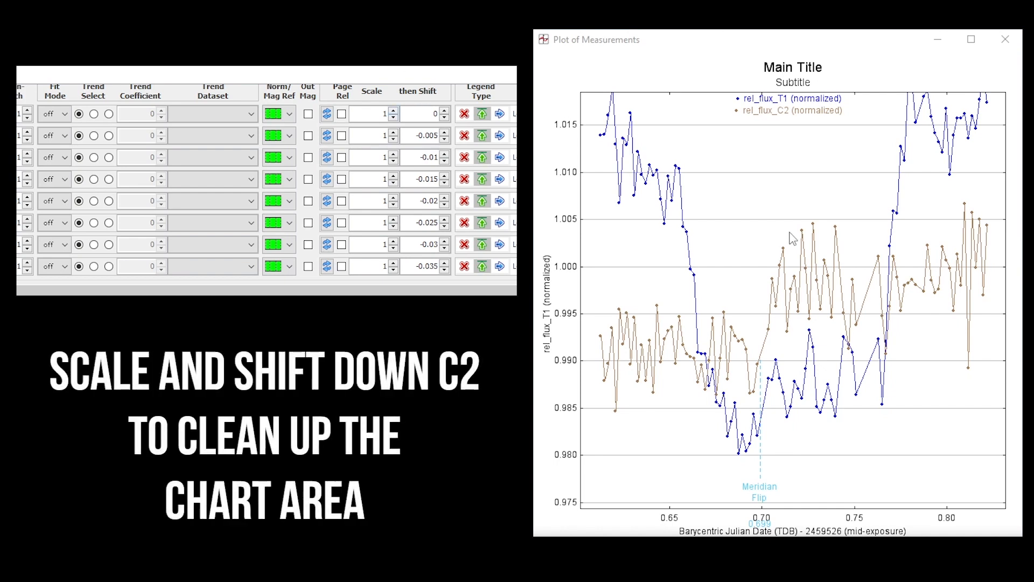
Step: Shift the rel_flux_C2 curve down to -0.025
left_click(444, 140)
left_click(444, 140)
left_click(444, 140)
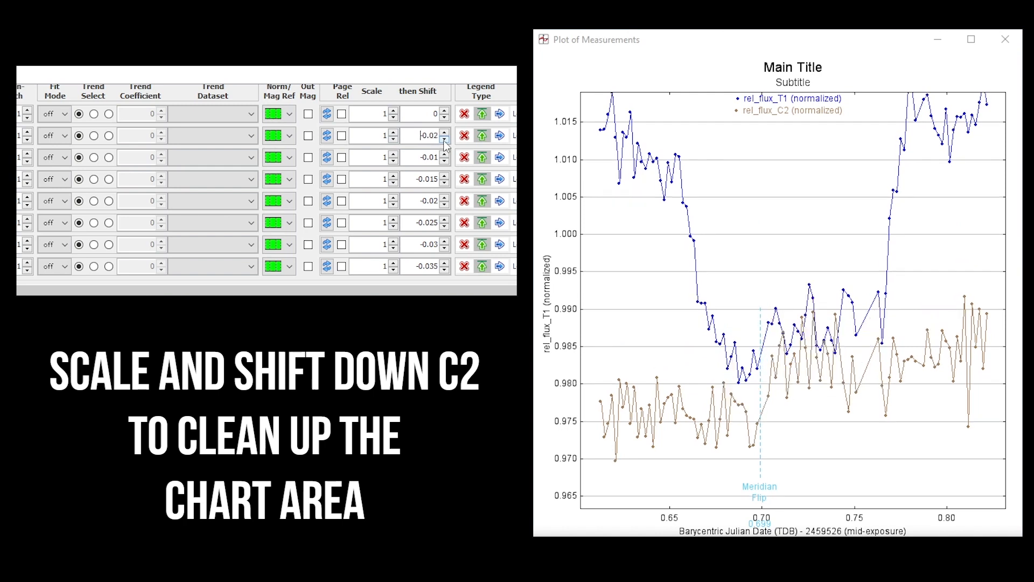
left_click(445, 140)
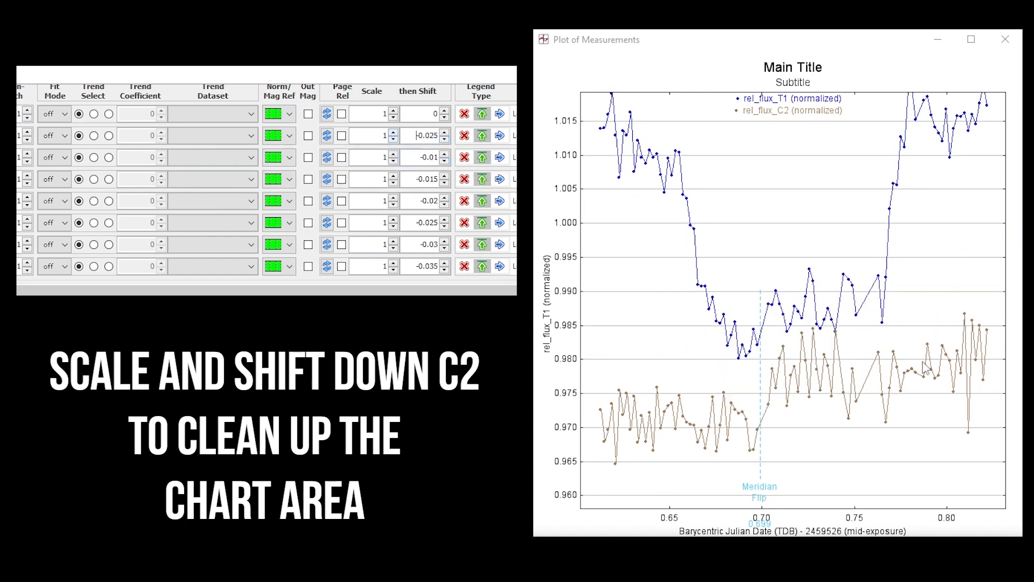
Step: Flatten the rel_flux_C2 curve by trying smaller scale factors, ending with its scale at 0.4
left_click(394, 140)
left_click(394, 139)
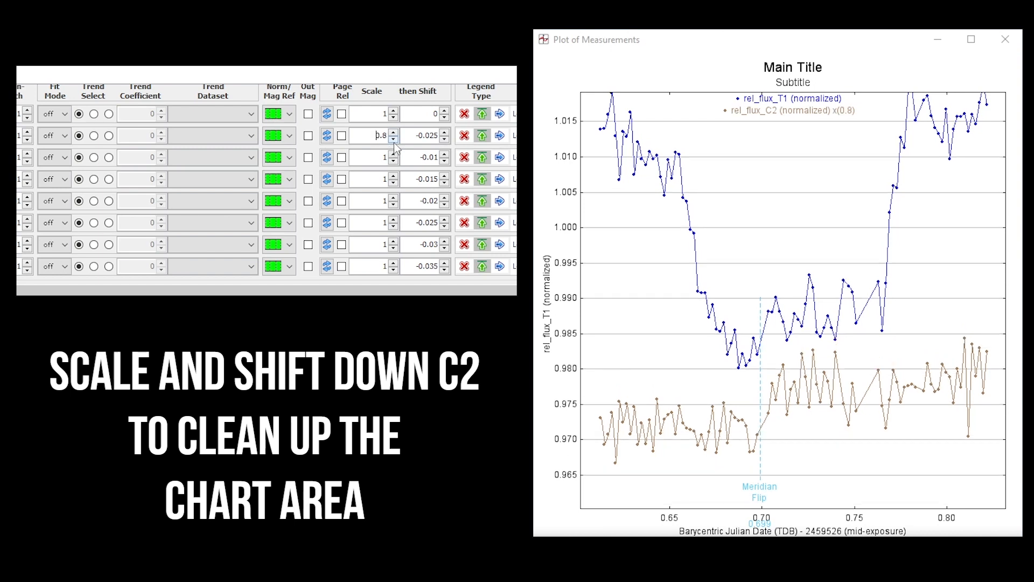
left_click(393, 140)
left_click(393, 139)
left_click(394, 139)
left_click(394, 140)
left_click(393, 140)
left_click(394, 140)
left_click(394, 139)
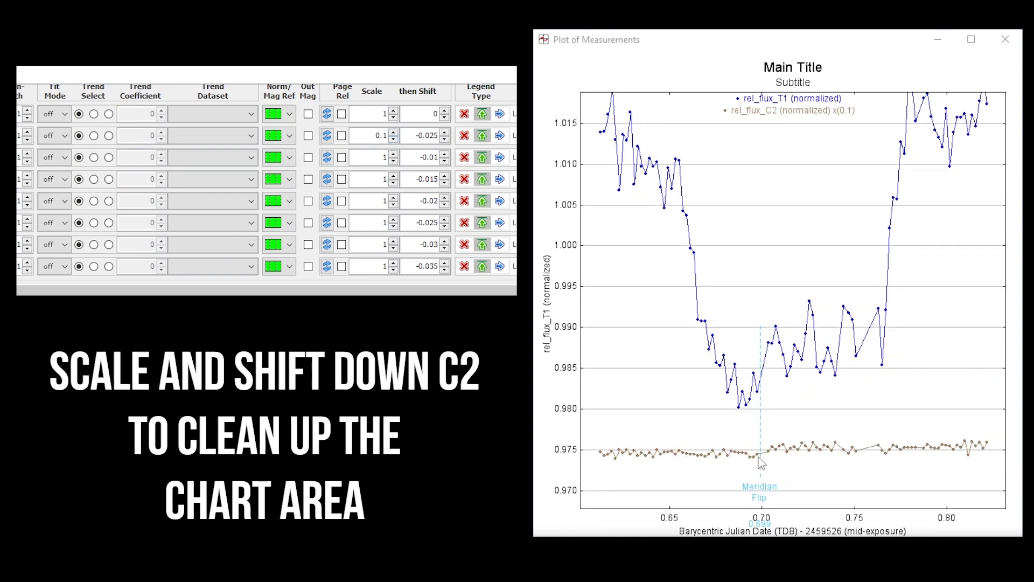
left_click(393, 131)
left_click(393, 131)
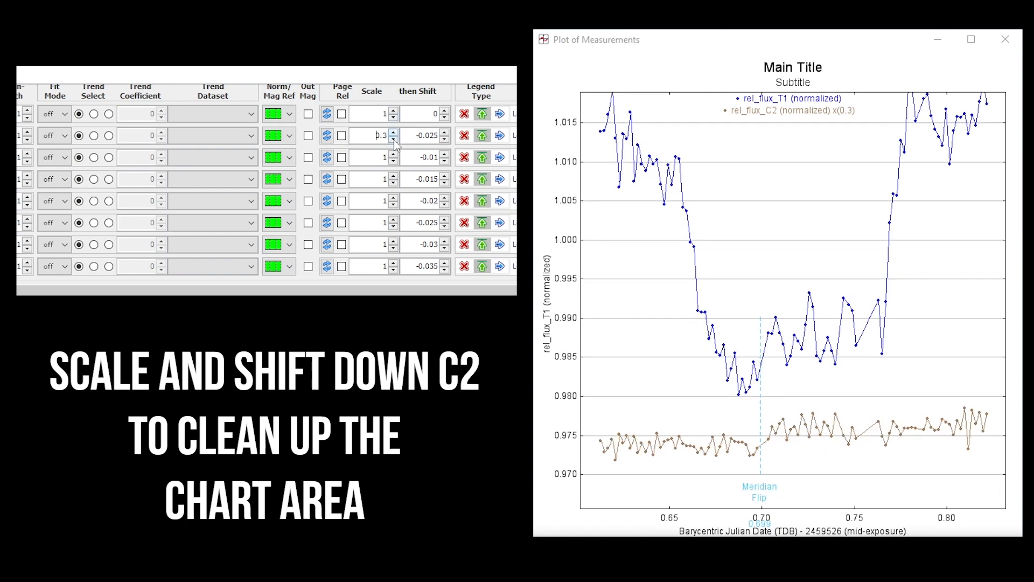
left_click(394, 140)
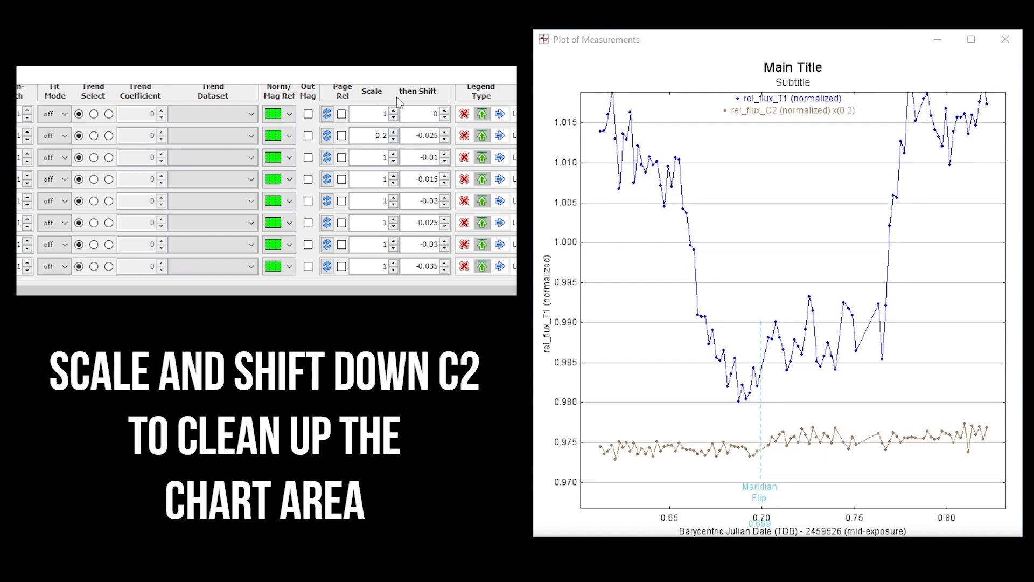
left_click(394, 132)
left_click(394, 132)
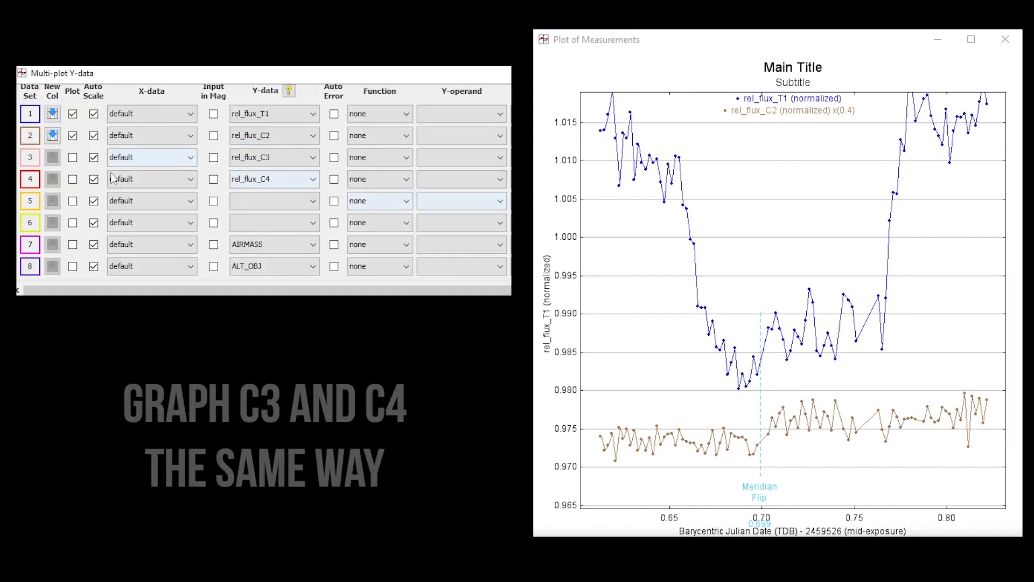
Step: Plot rel_flux_C3 and rel_flux_C4 with connecting lines, both scaled to 0.2 and shifted by -0.025 and -0.035 respectively
left_click(73, 157)
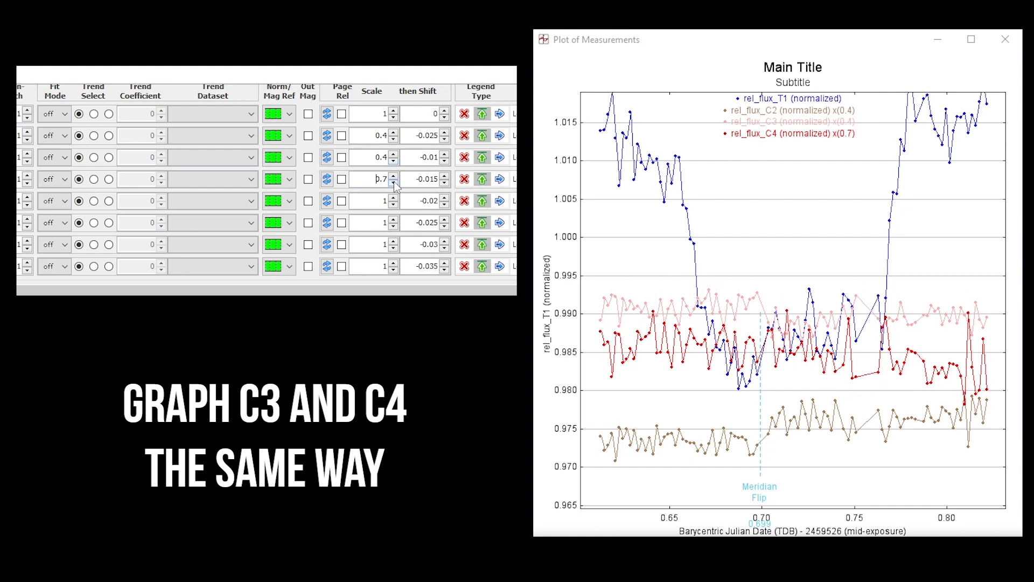
left_click(445, 162)
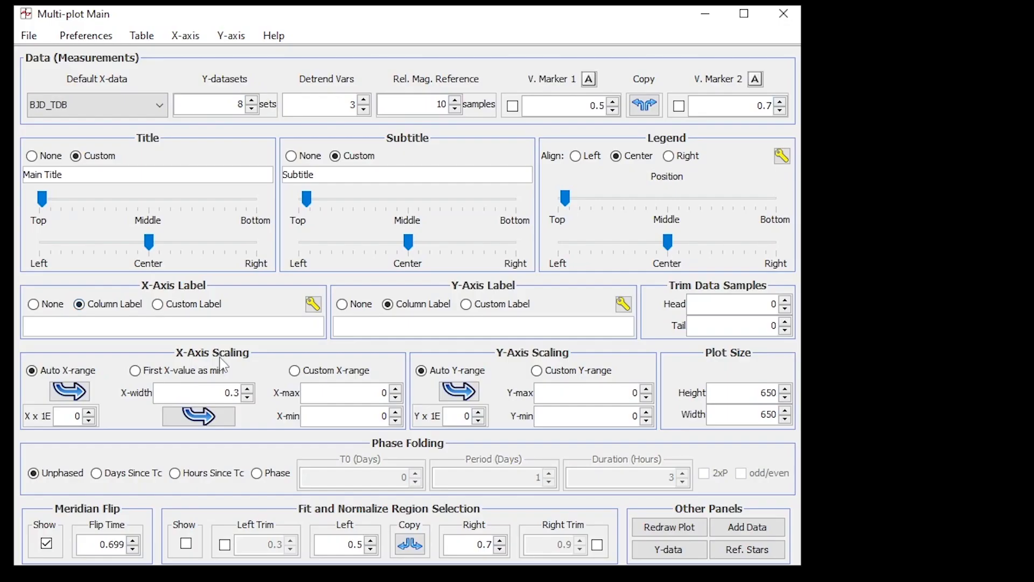
Step: Set vertical marker 1 to 0.6517 and vertical marker 2 to 0.7817
double_click(604, 106)
type("0.6517")
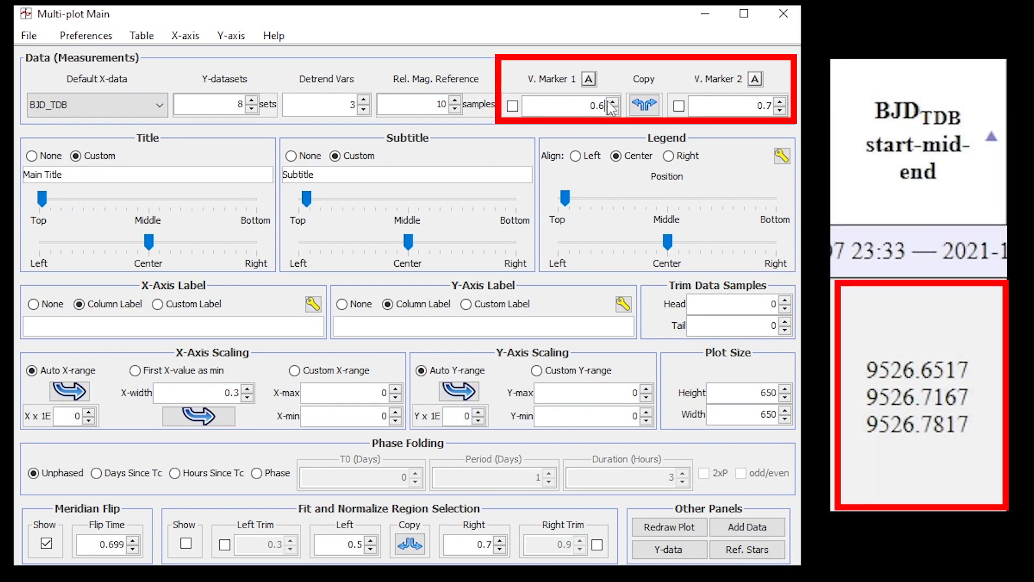
double_click(754, 106)
type("0.7817")
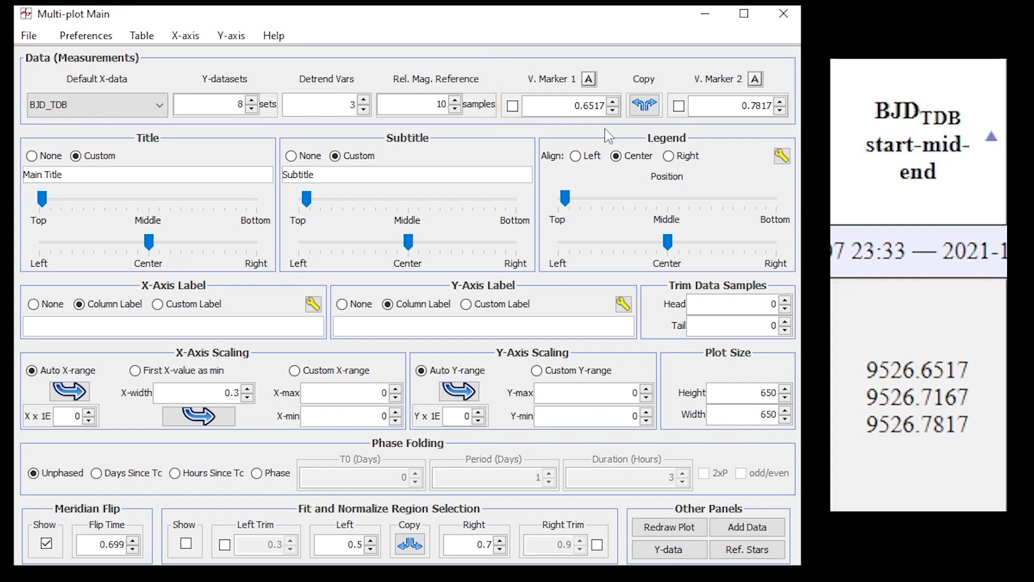
Step: Keep the Predicted Ingress and Predicted Egress marker labels and show both vertical markers on the plot
left_click(590, 80)
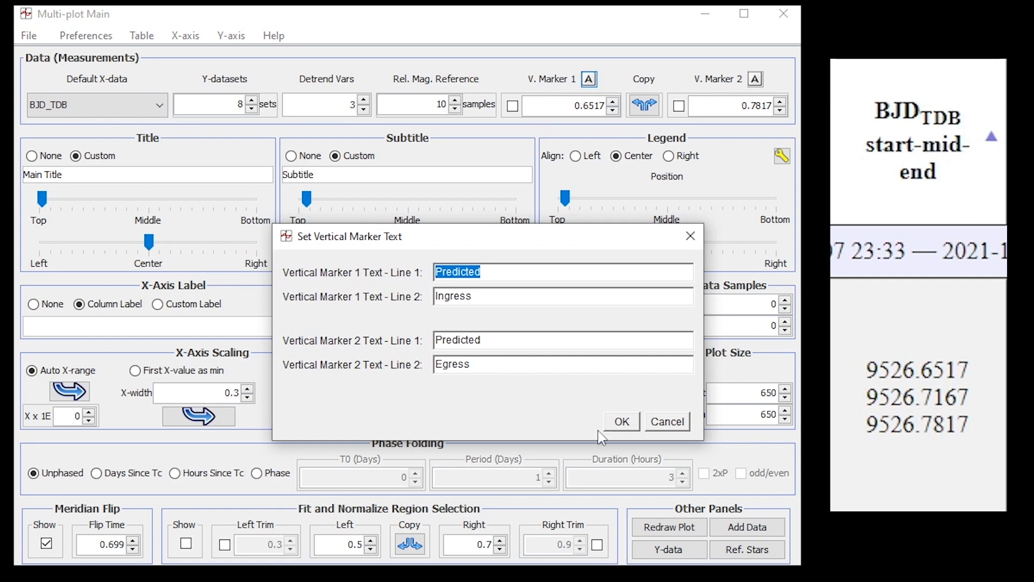
left_click(624, 422)
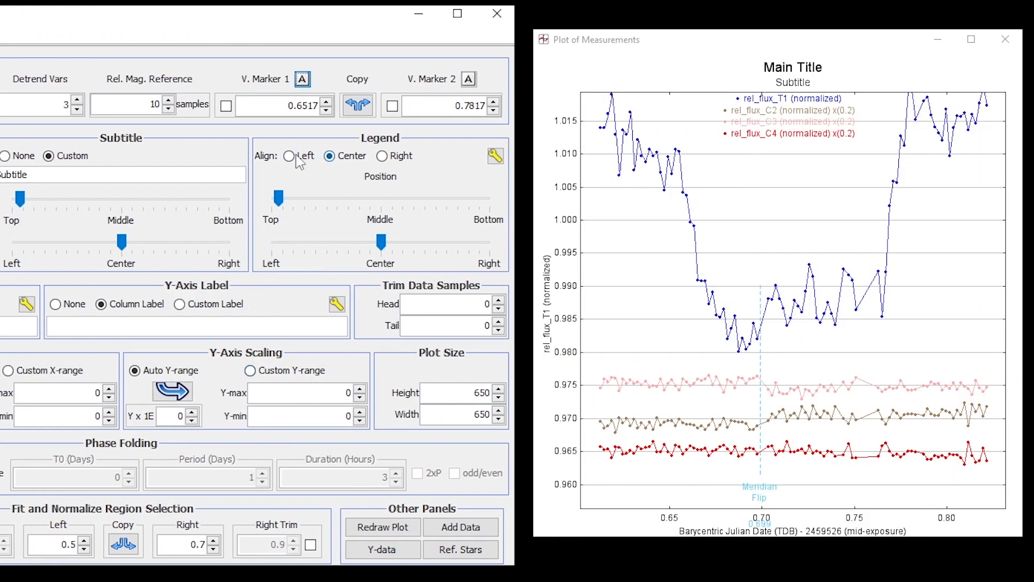
left_click(226, 107)
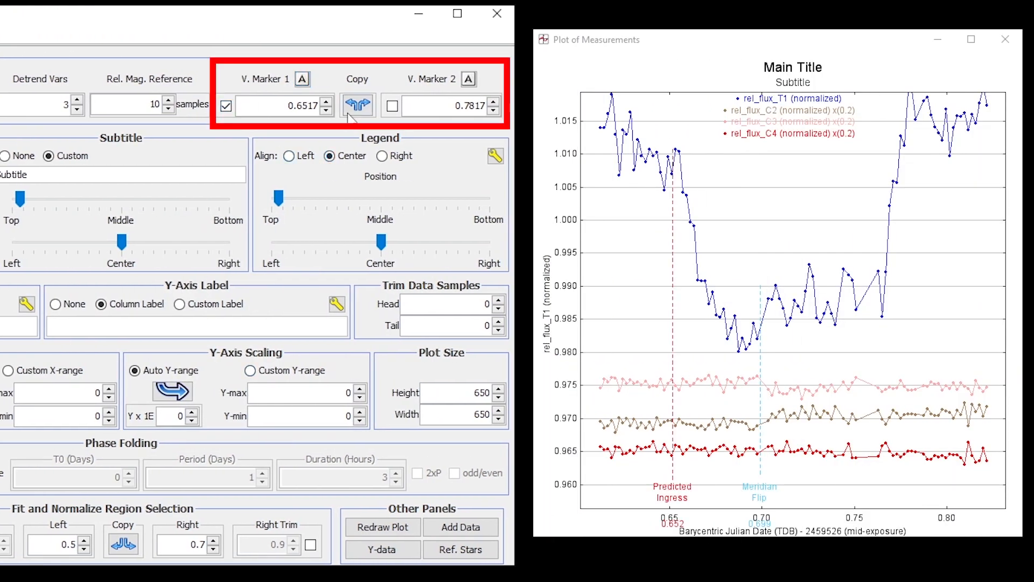
left_click(393, 108)
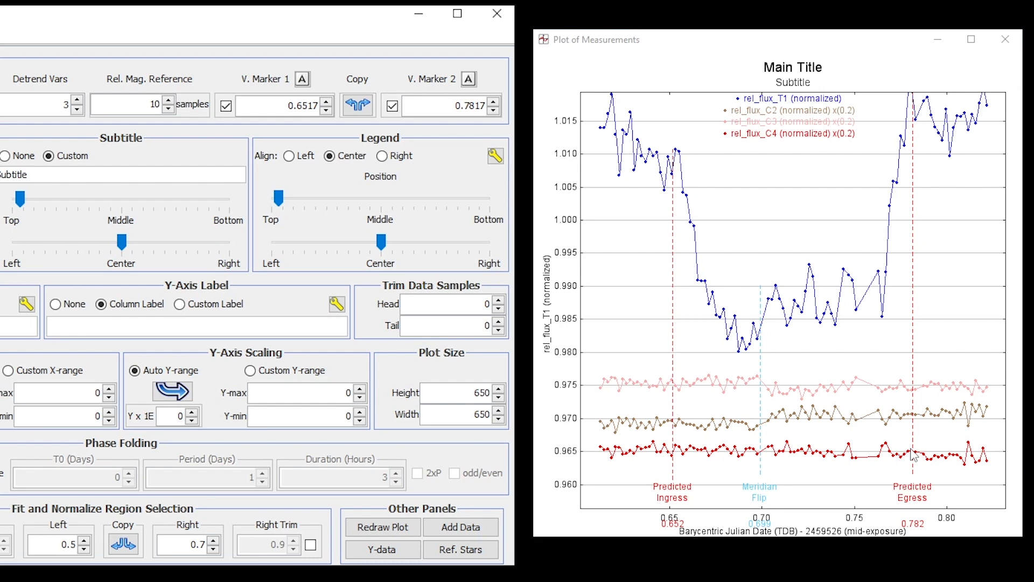
Step: Copy the vertical marker times into the fit and normalize region, and apply the transit fit mode to rel_flux_T1
left_click(124, 545)
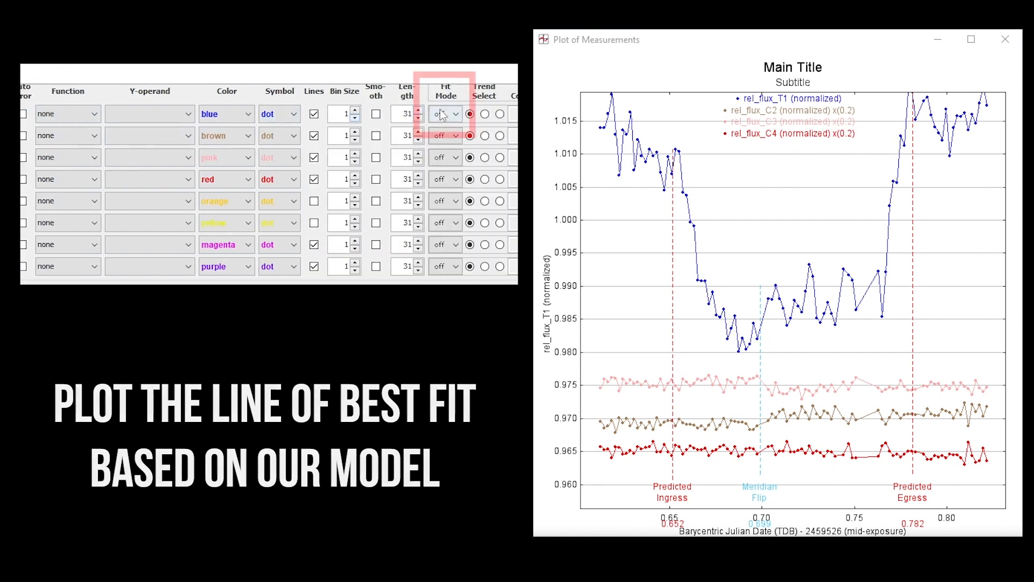
left_click(456, 115)
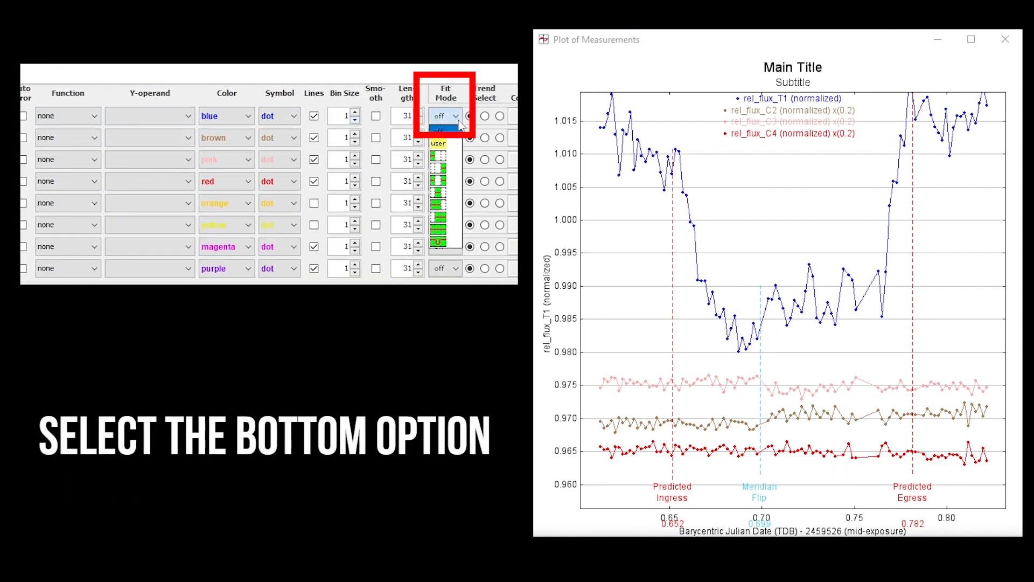
left_click(439, 243)
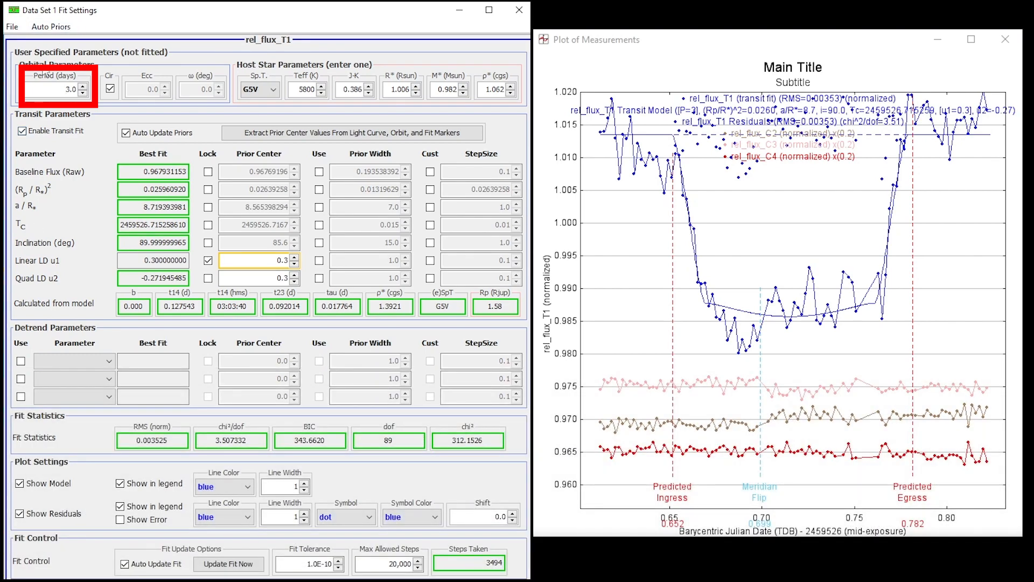
Step: Set the orbital period to 2.15 days and lock Quad LD u2 at 0.3 in the rel_flux_T1 transit fit
double_click(72, 89)
type("2.15")
key("Return")
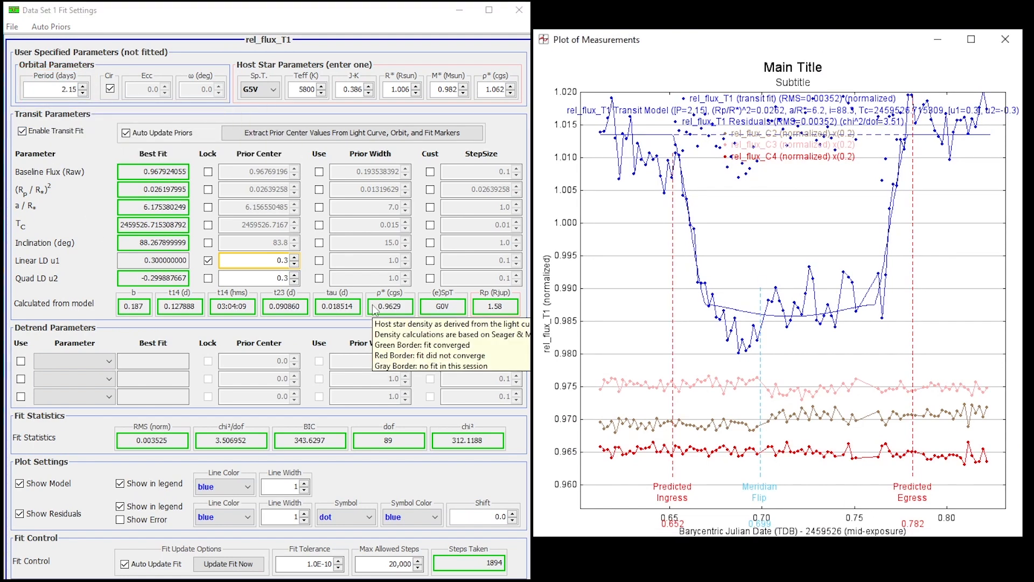
left_click(208, 279)
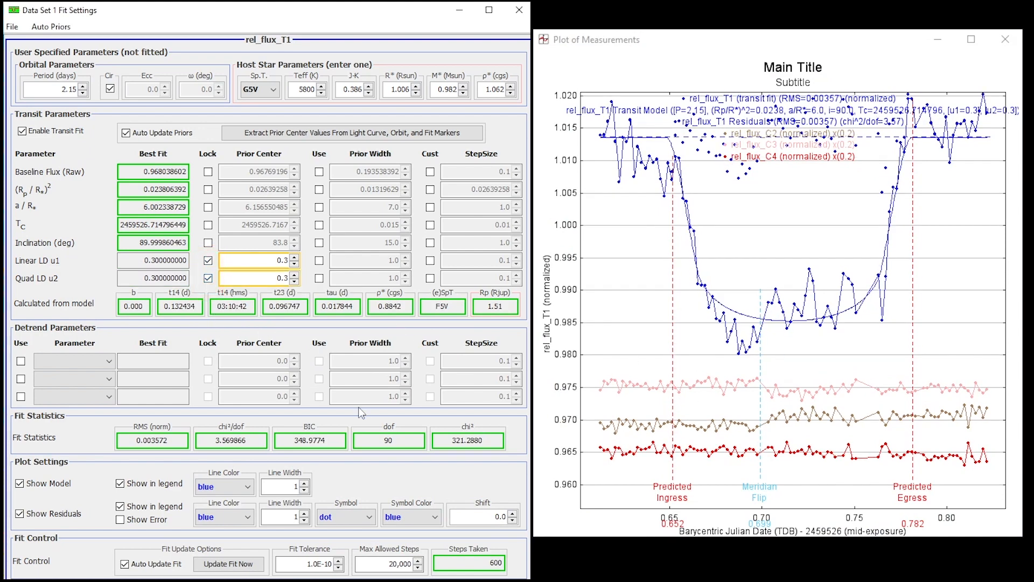
Step: Hide the transit fit's residuals and set the model line width to 3
left_click(21, 514)
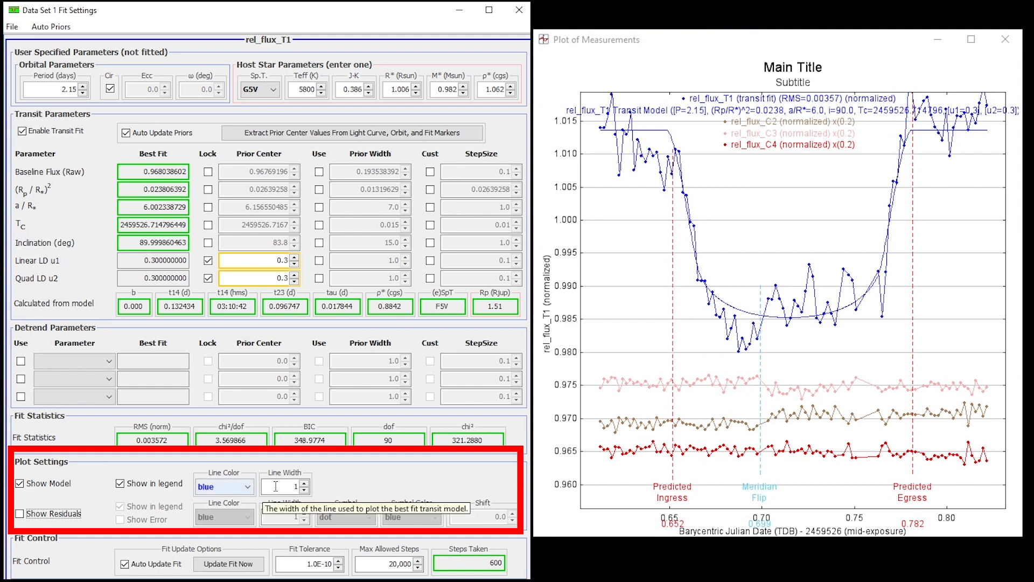
left_click(305, 483)
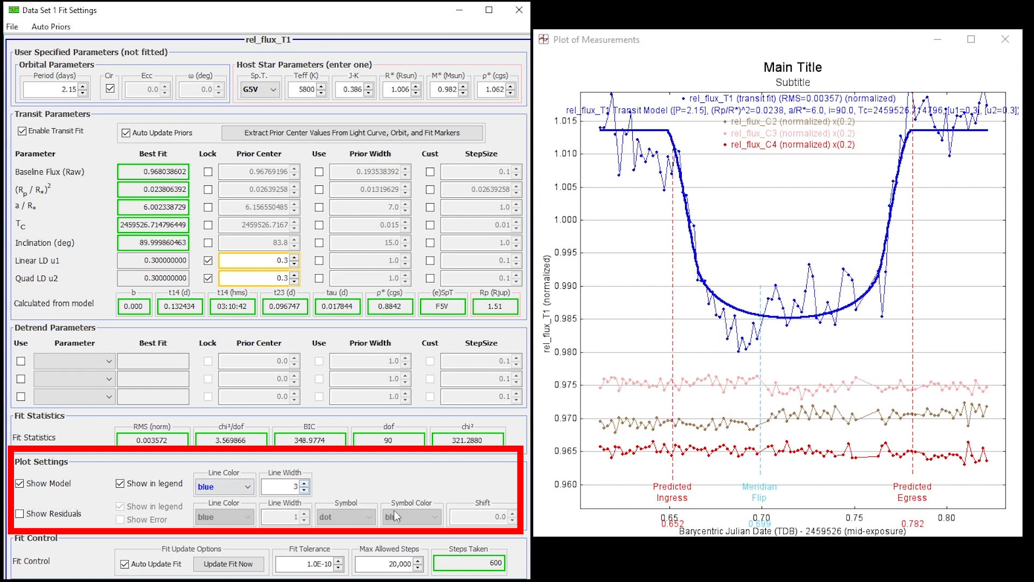
left_click(305, 484)
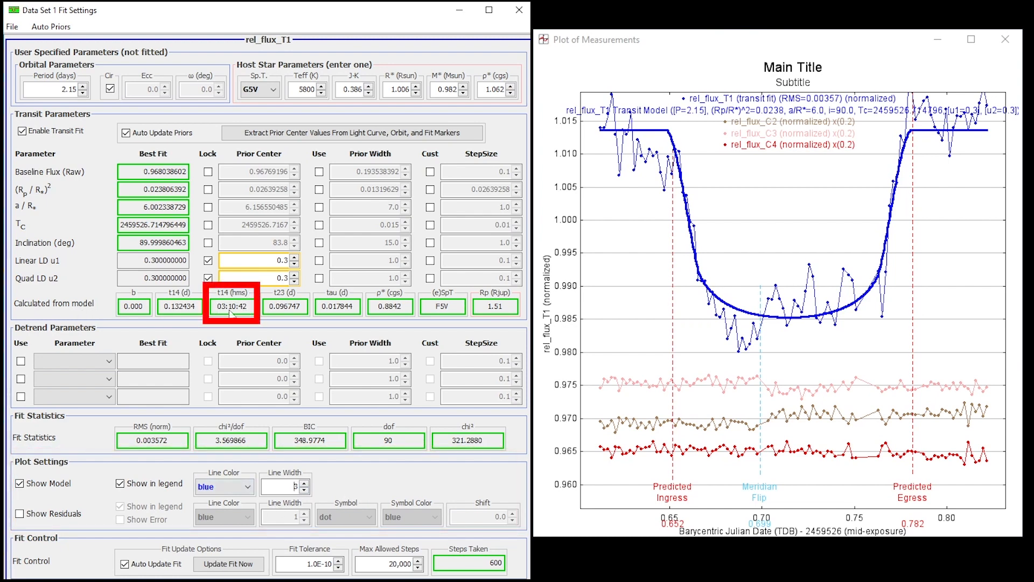
mouse_move(244, 314)
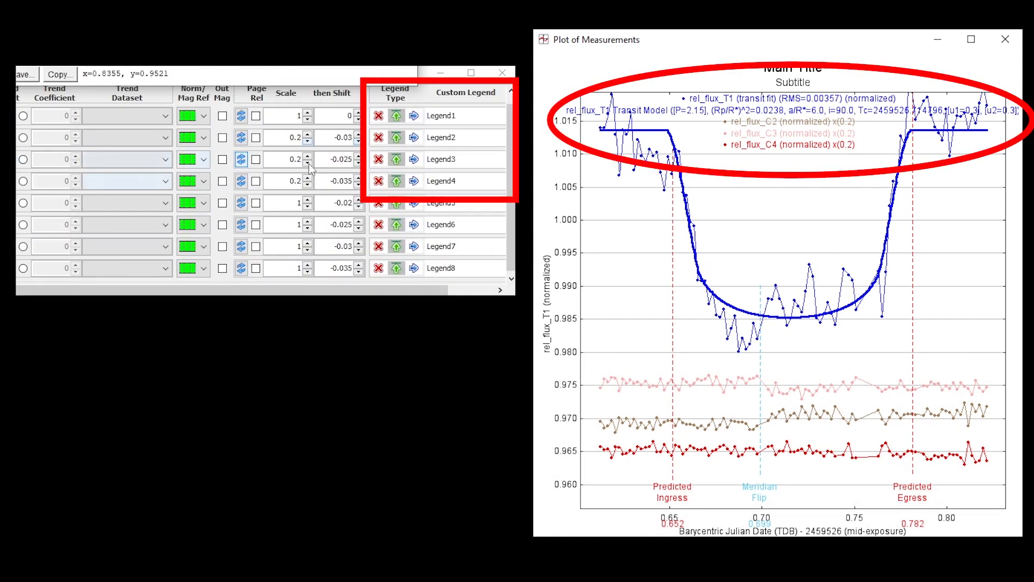
Step: Remove the legend entries for rel_flux_C2, rel_flux_C3 and rel_flux_C4 from the plot
left_click(379, 138)
left_click(379, 160)
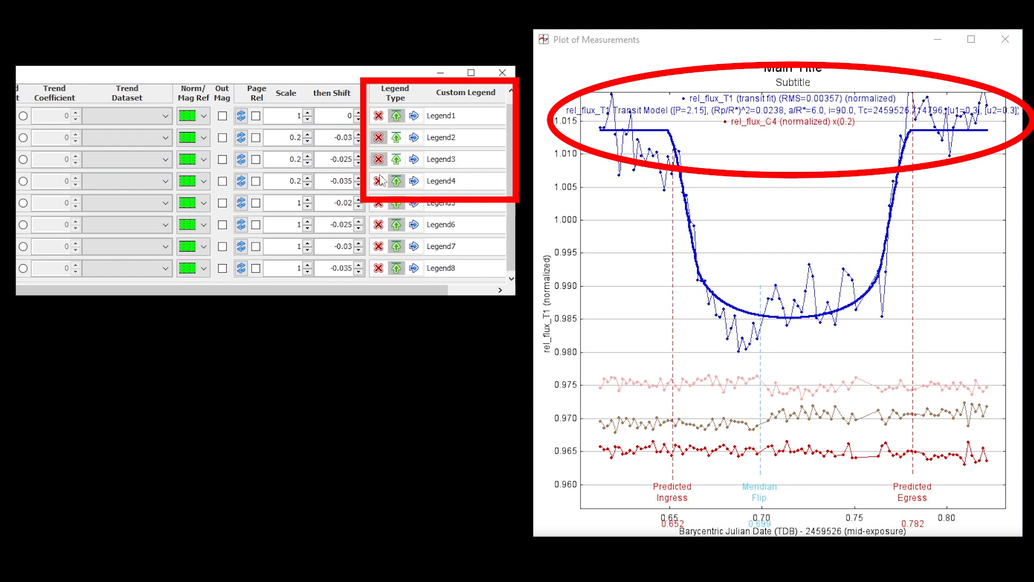
left_click(379, 181)
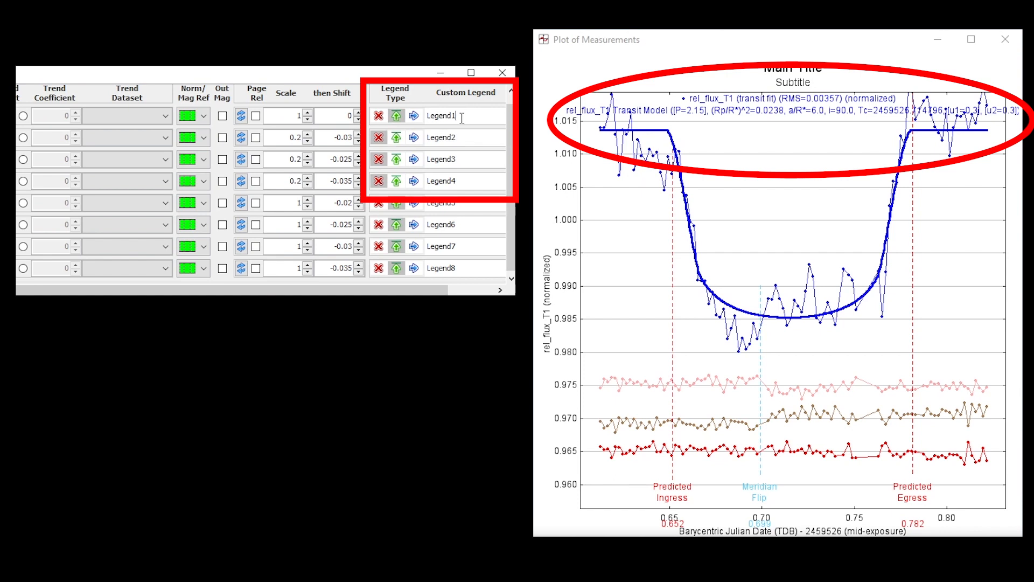
Step: Give rel_flux_T1 the custom legend "HAT-P-32 b" and show it on the plot
left_click_drag(464, 118, 414, 125)
type("HAT-P-32 b")
left_click(379, 119)
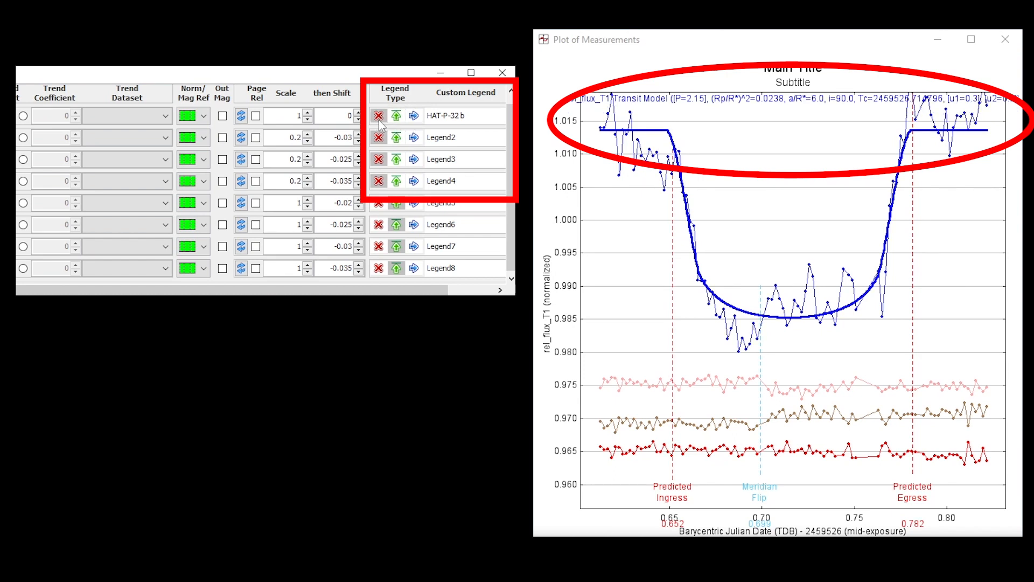
left_click(413, 115)
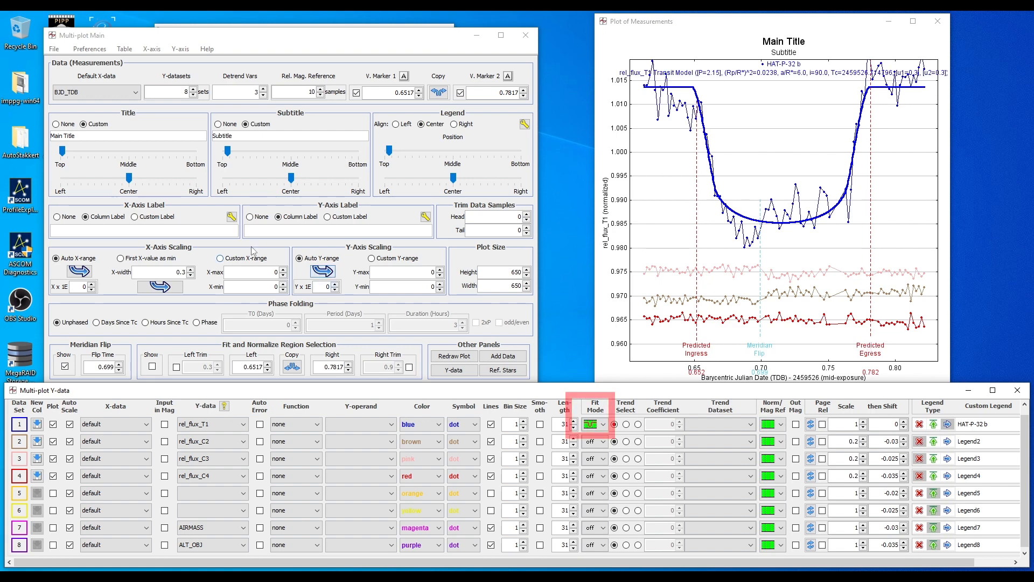
Step: Remove the transit model entry from the legend in the rel_flux_T1 fit settings, and close those settings
left_click(591, 424)
left_click(591, 526)
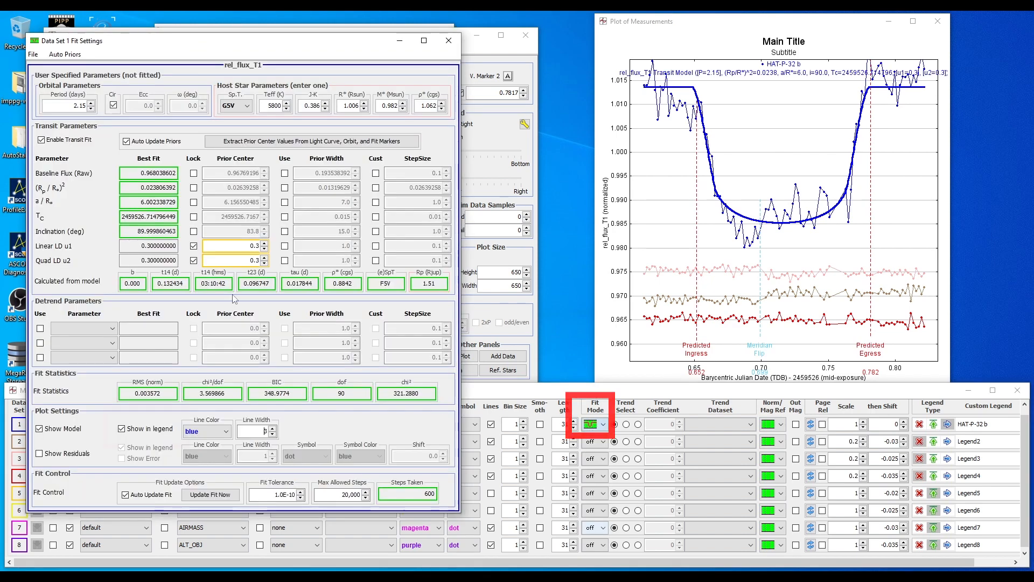
left_click(121, 428)
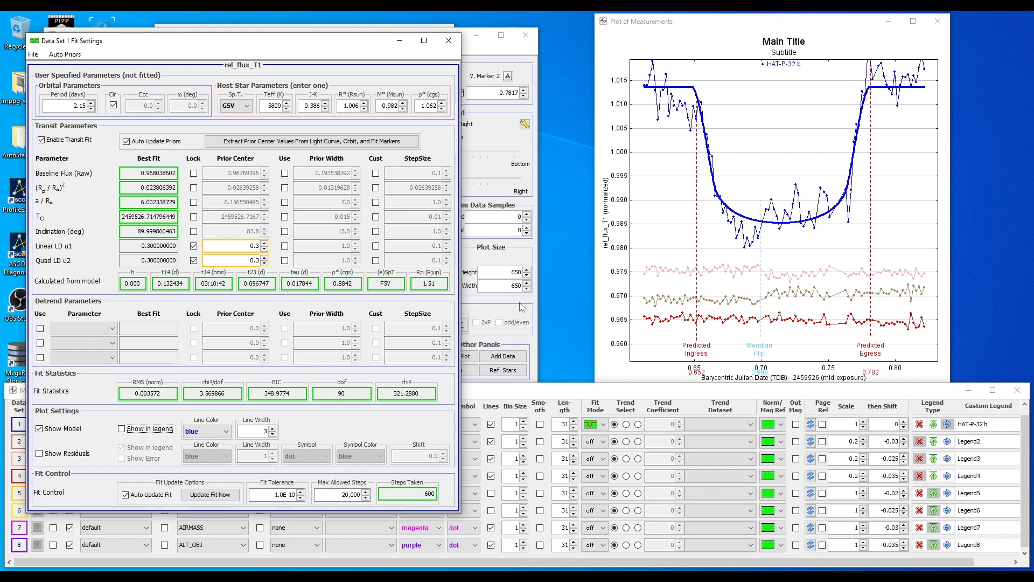
left_click(448, 40)
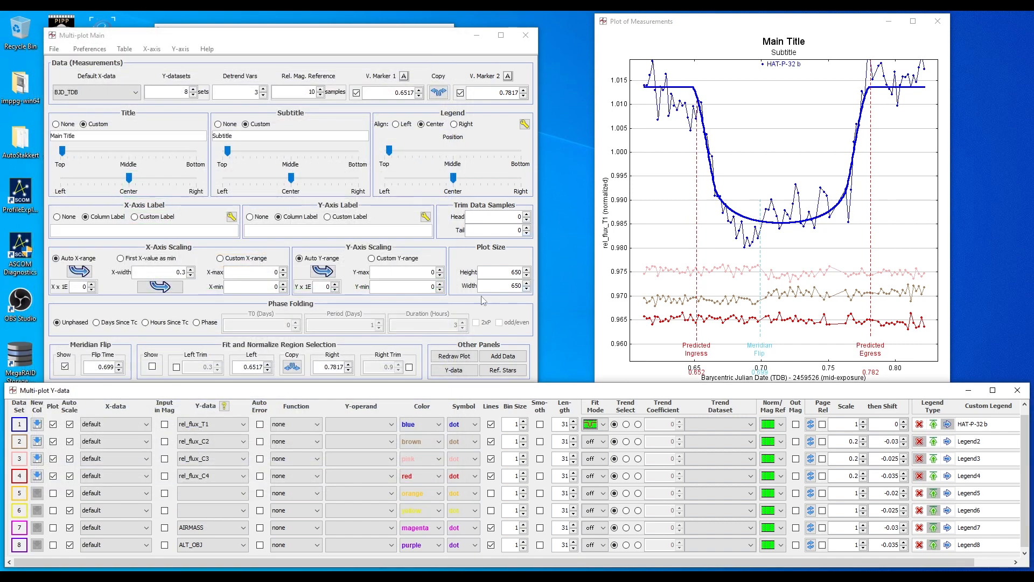
left_click(485, 302)
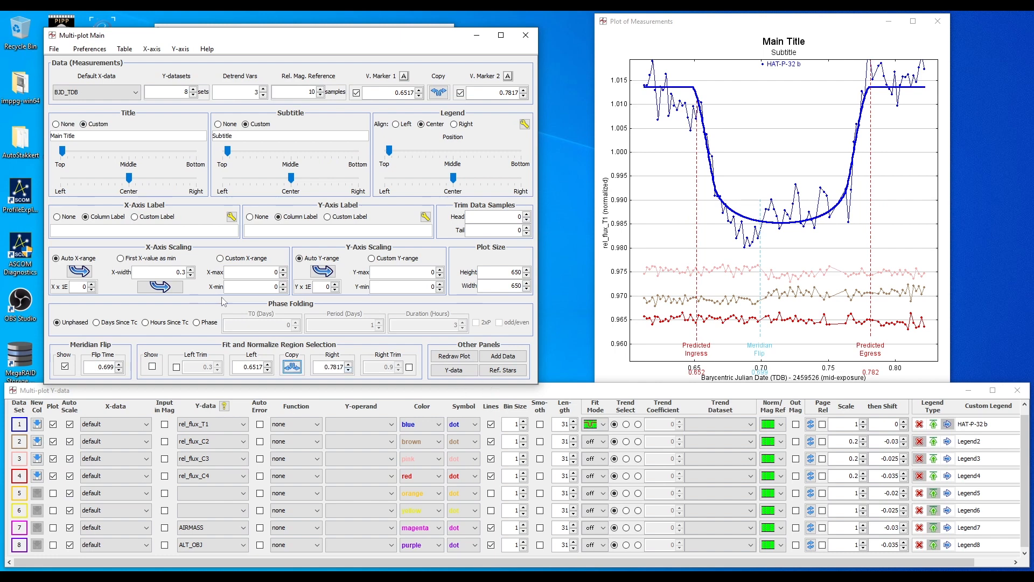
Step: Switch the Y-axis to a custom range based on the current limits and set its maximum to 1.025268
left_click(326, 272)
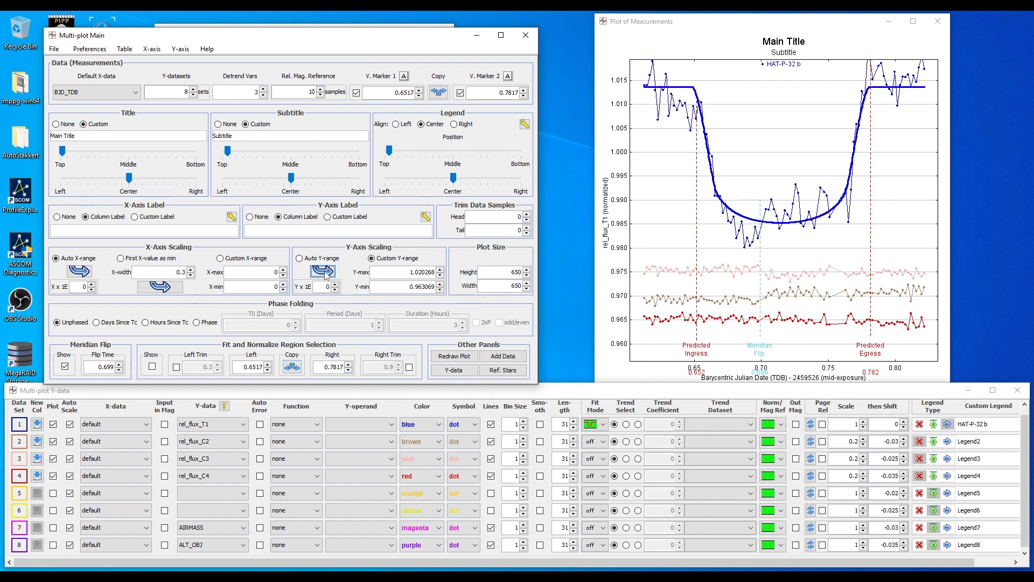
left_click(421, 272)
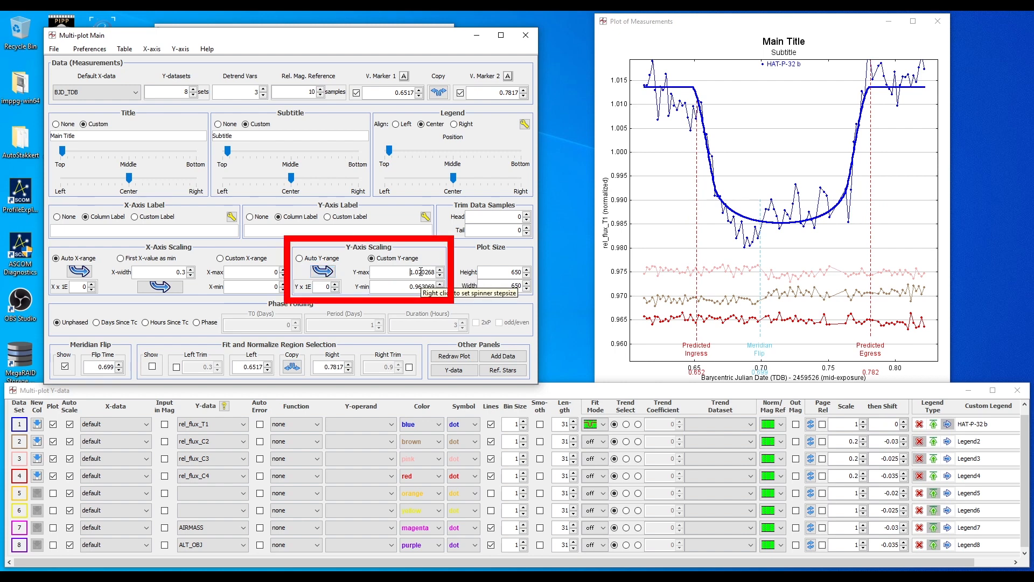
key("BackSpace")
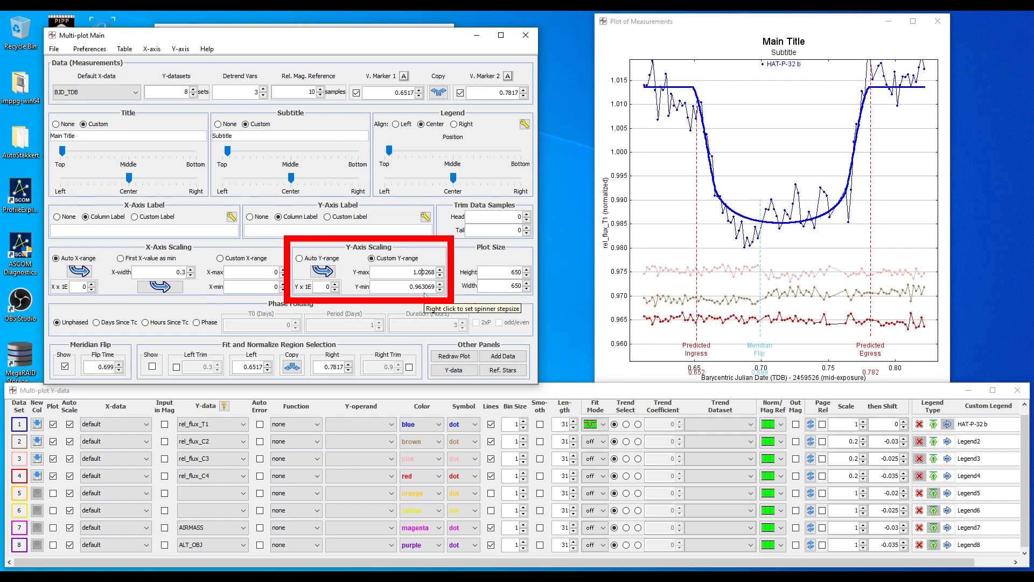
type("3")
left_click(428, 291)
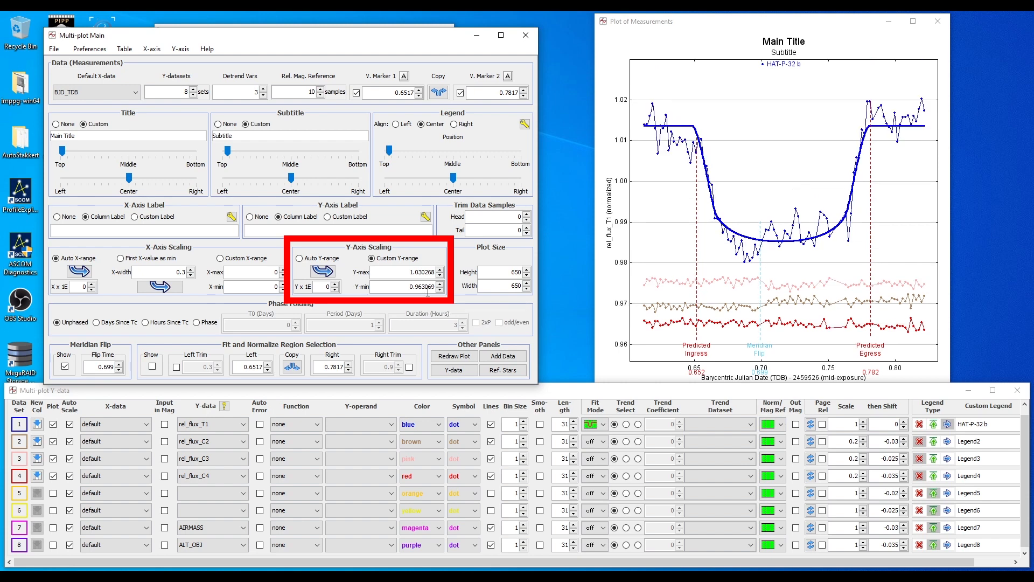
left_click(420, 273)
key("BackSpace")
key("BackSpace")
type("25")
Step: Set the minimum of the custom Y-axis range to 0.953069
left_click(414, 287)
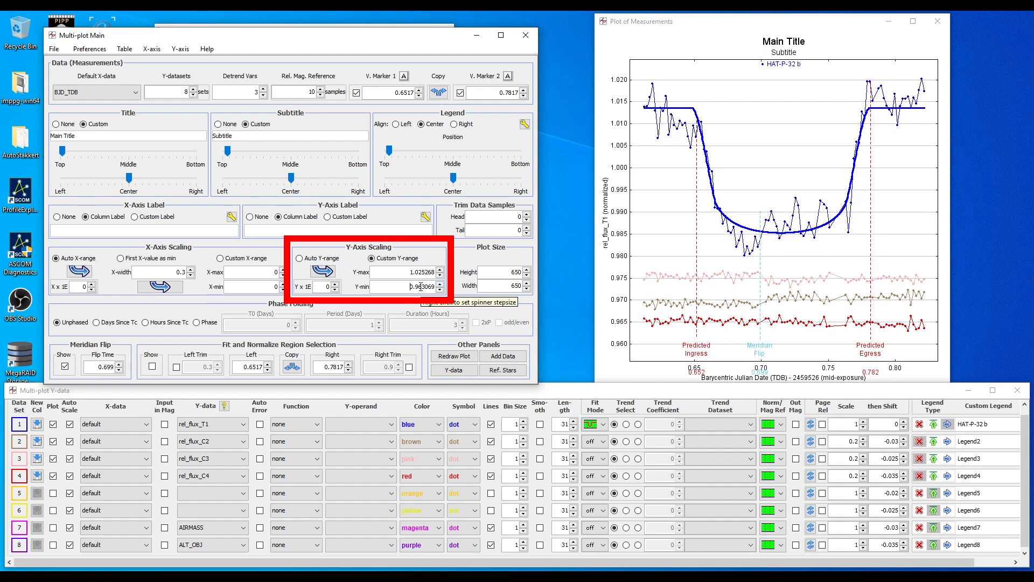
key("BackSpace")
type("5")
left_click(512, 272)
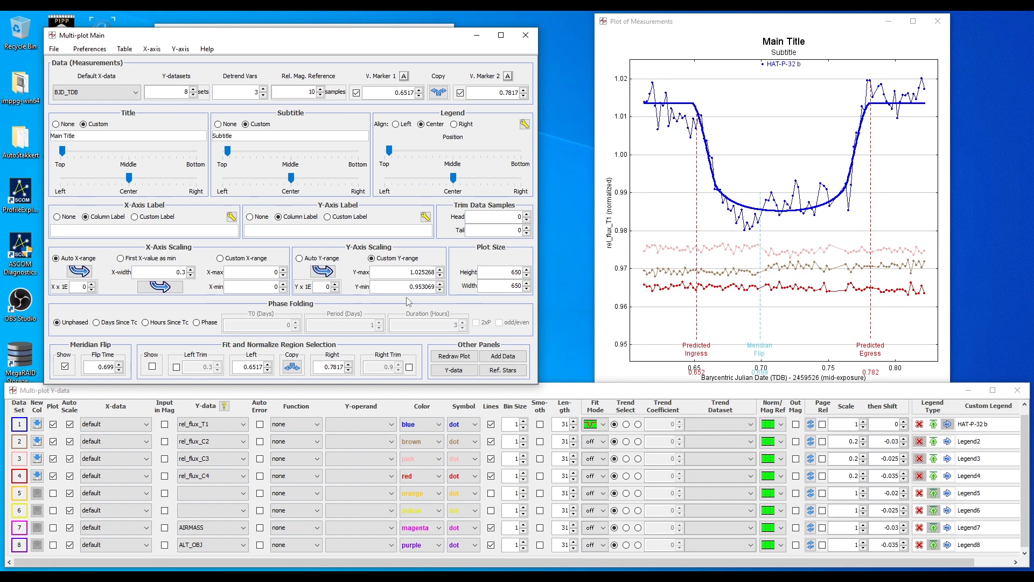
Step: Title the plot "HAT-P-32 b", placed slightly higher above the graph, with the subtitle "Patriot Astro"
left_click_drag(115, 137, 45, 136)
type("HAP")
key("BackSpace")
type("TP-")
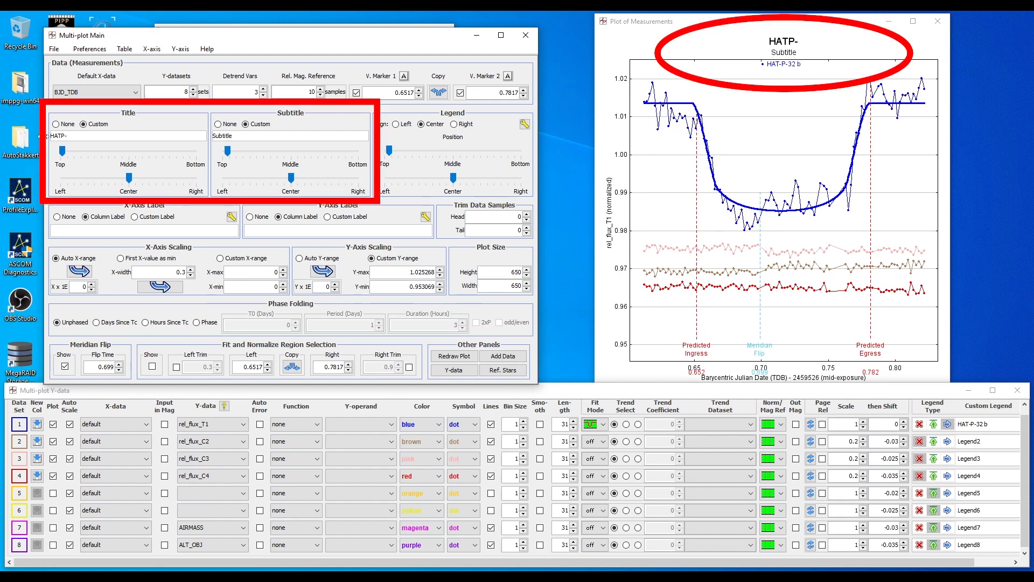
type("32 b-")
left_click_drag(63, 151, 41, 152)
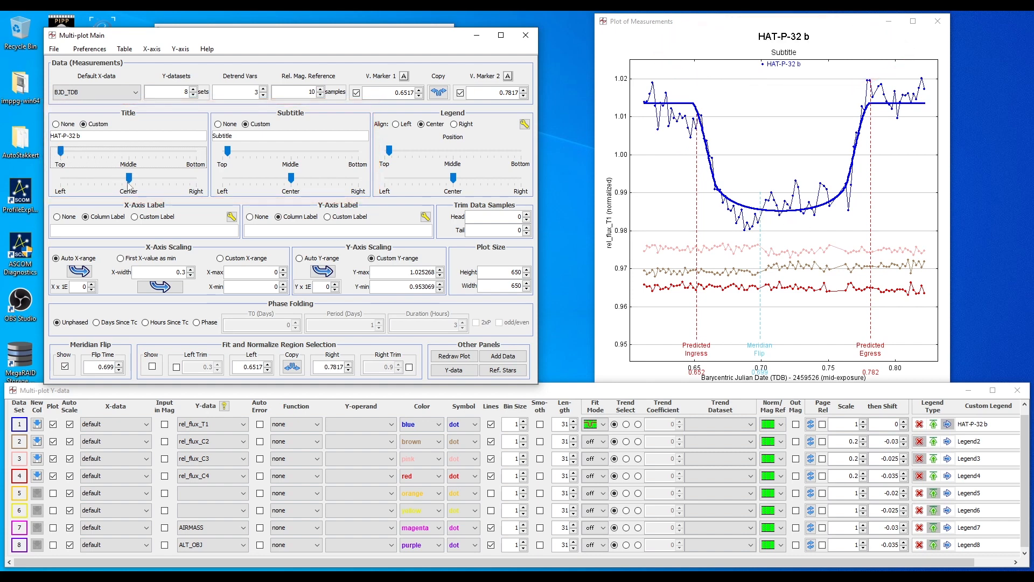
double_click(262, 135)
type("Patriot Astro")
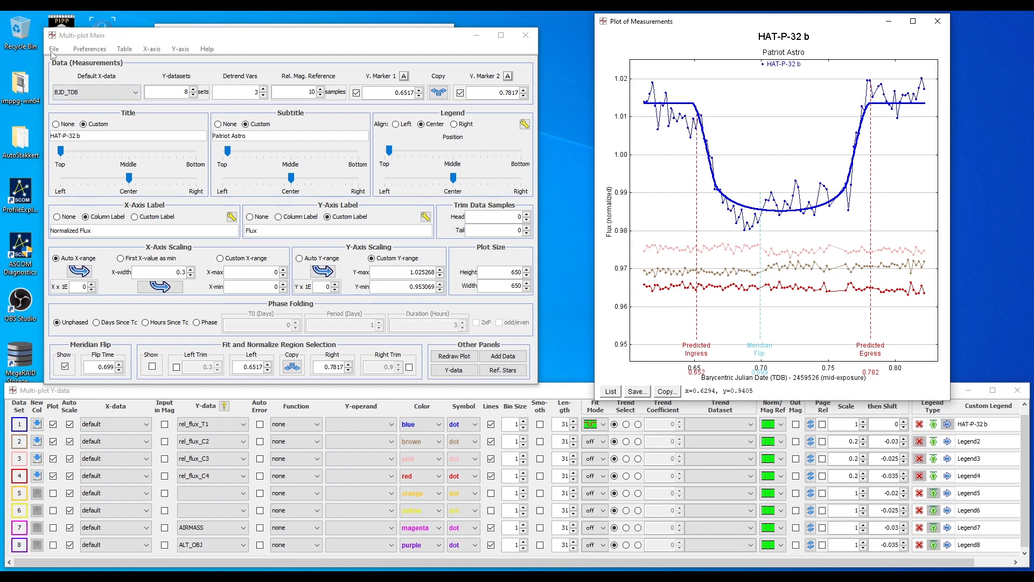
Step: Save the plot image as a PNG named "HAT-P-32 b Flux" in the HAT-P-32 b folder
left_click(53, 49)
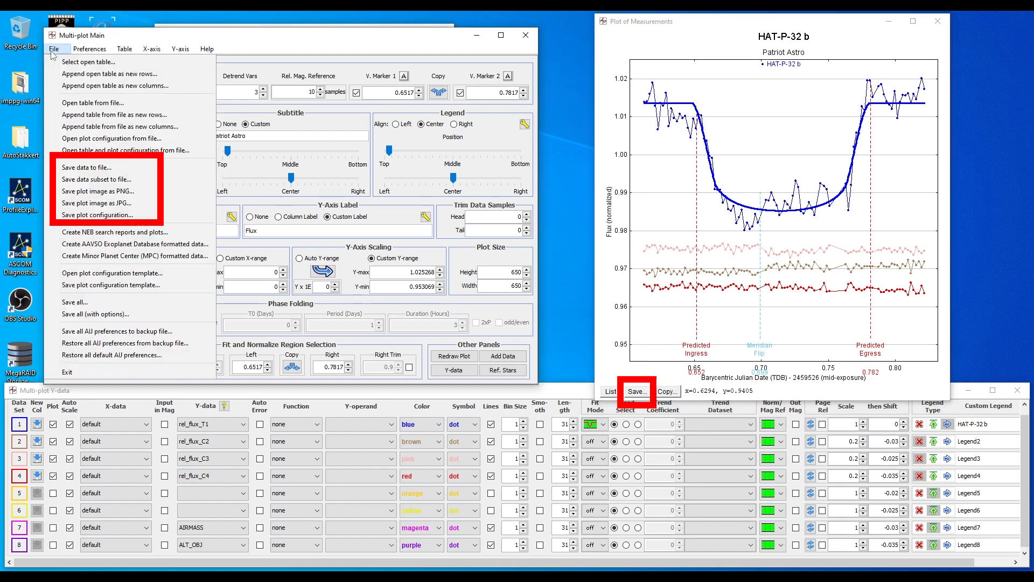
left_click(97, 191)
left_click(332, 161)
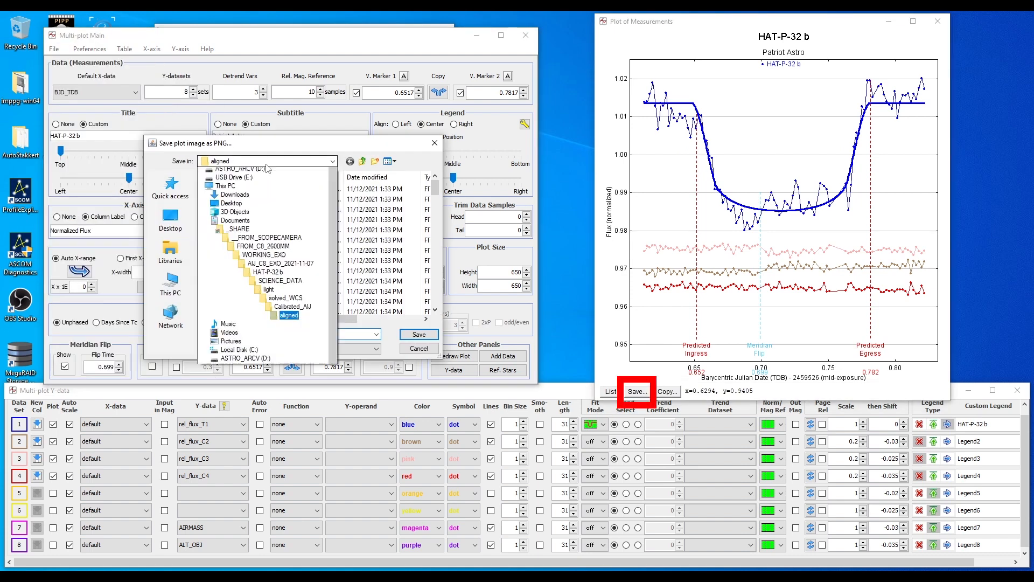
left_click(281, 312)
left_click_drag(287, 334, 218, 334)
type("HAT-P-32 b Flux")
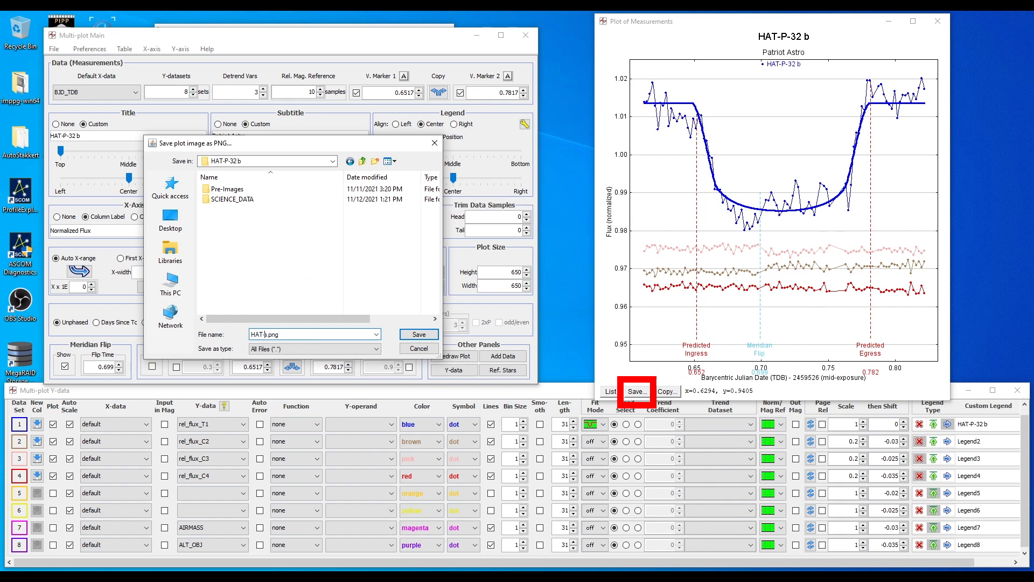
left_click(419, 334)
Step: Open the multi-plot window's save and export options again
left_click(54, 48)
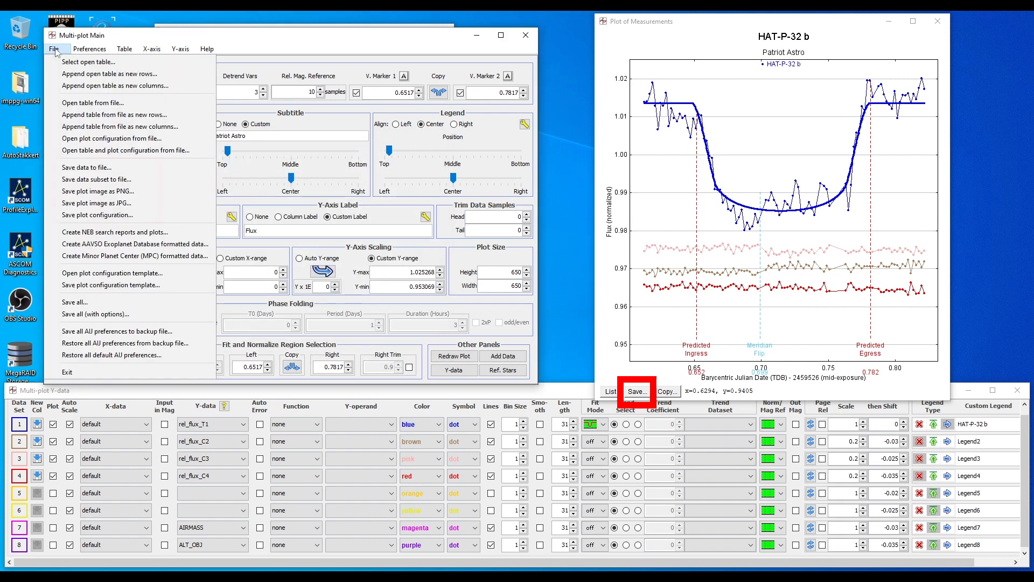